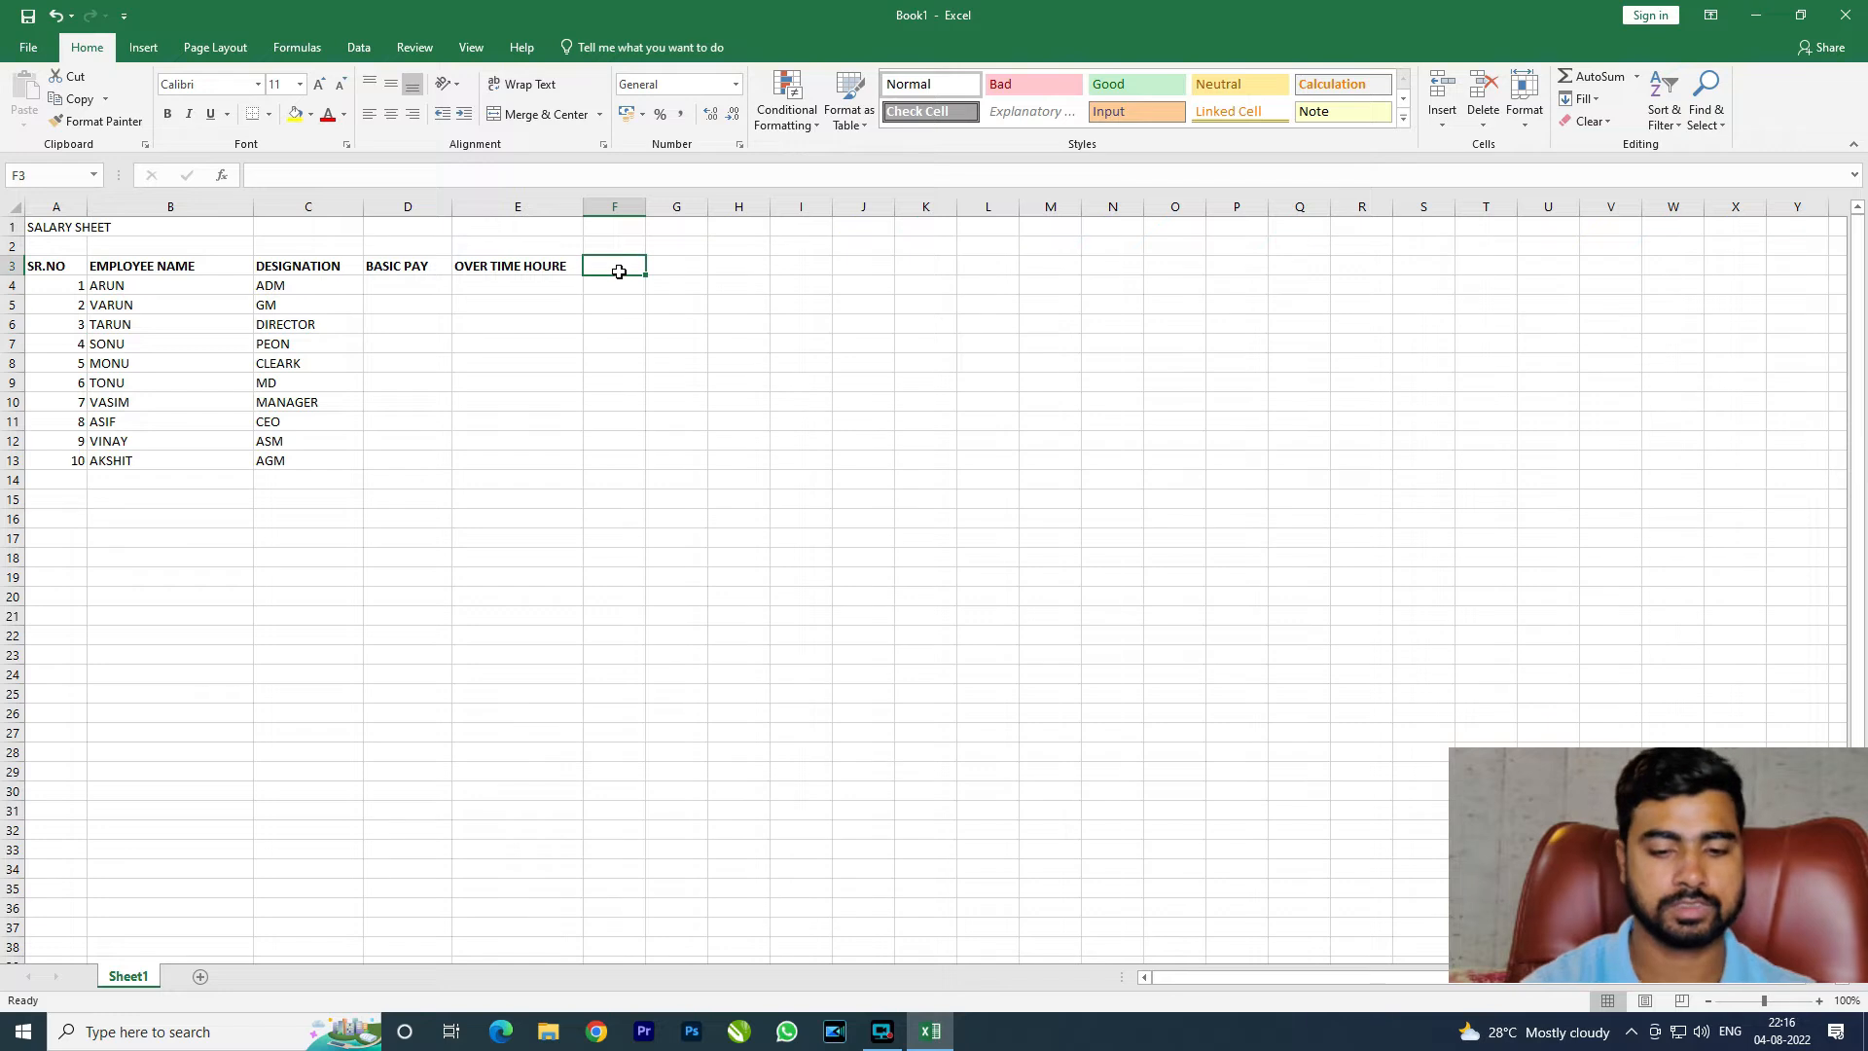
Step: Add the bold header OVER TIME MONEY in F3 and widen column F to fit it
{"action": "type", "text": "OVER TIME MON"}
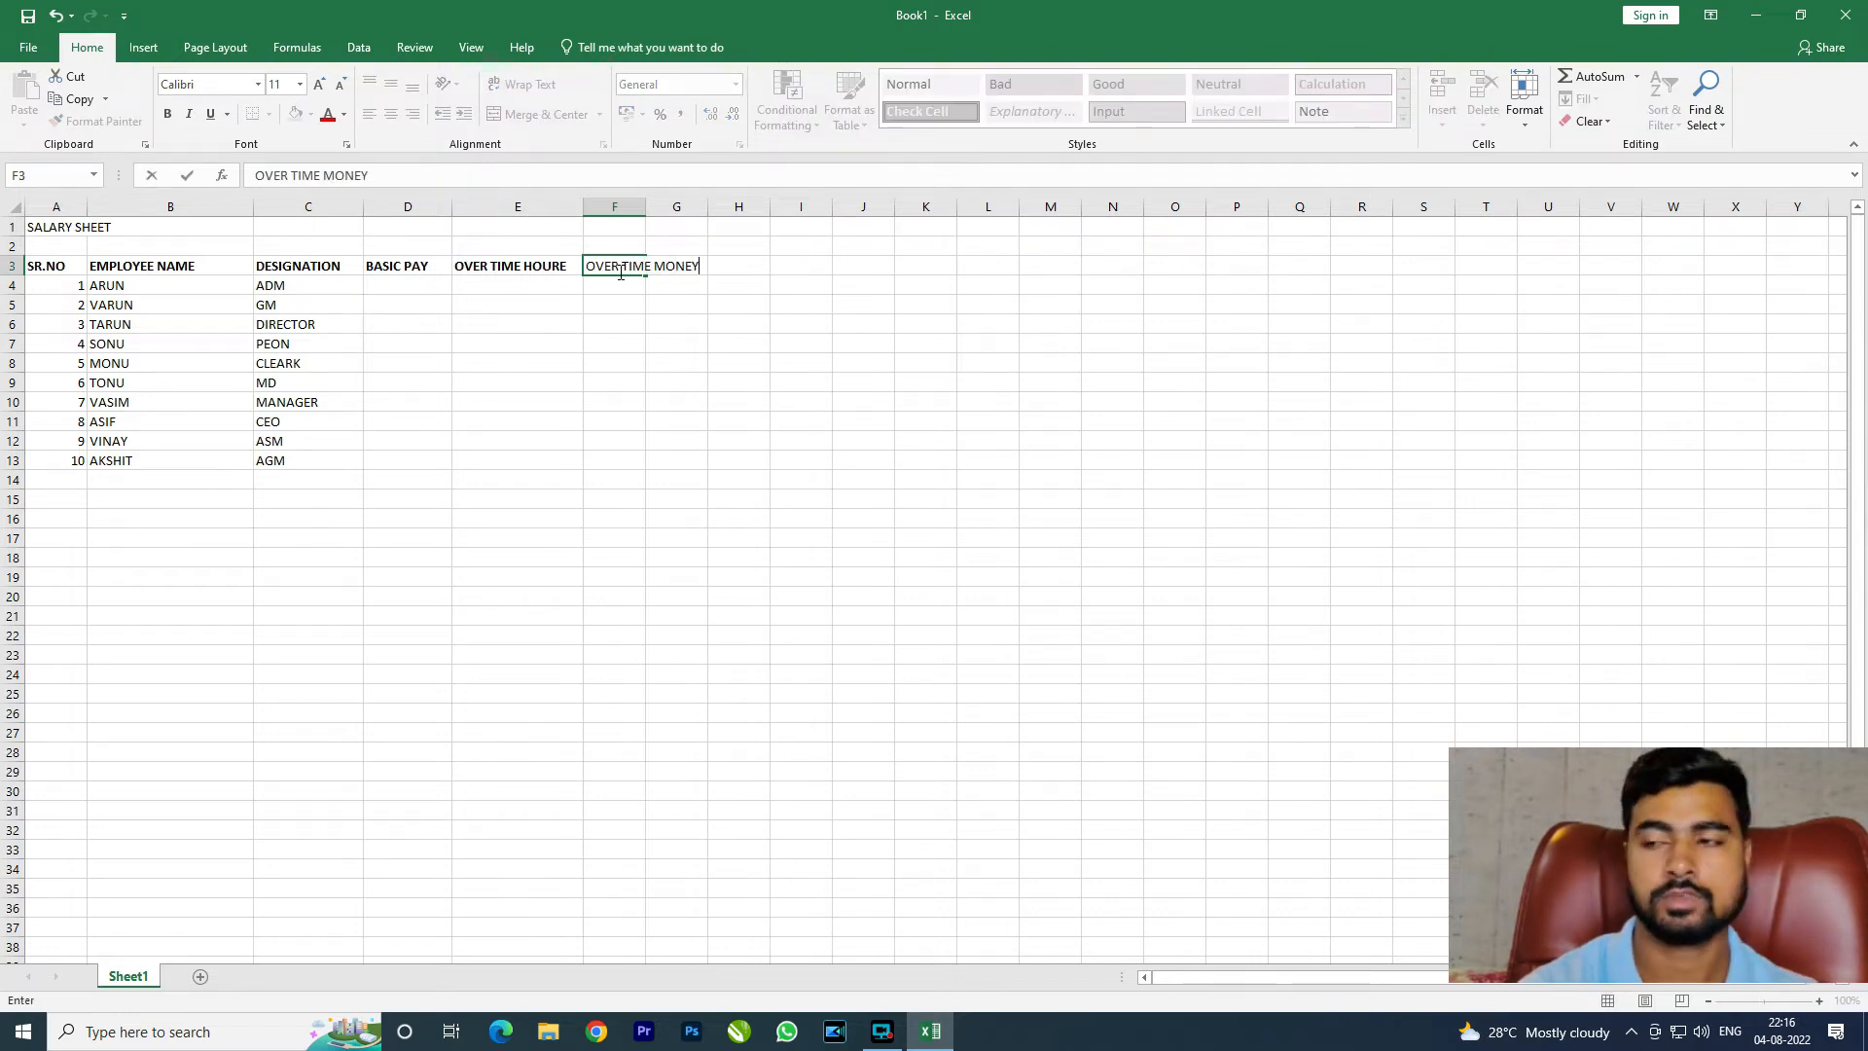
{"action": "type", "text": "EY"}
{"action": "key", "text": "ctrl+Return"}
{"action": "key", "text": "ctrl+b"}
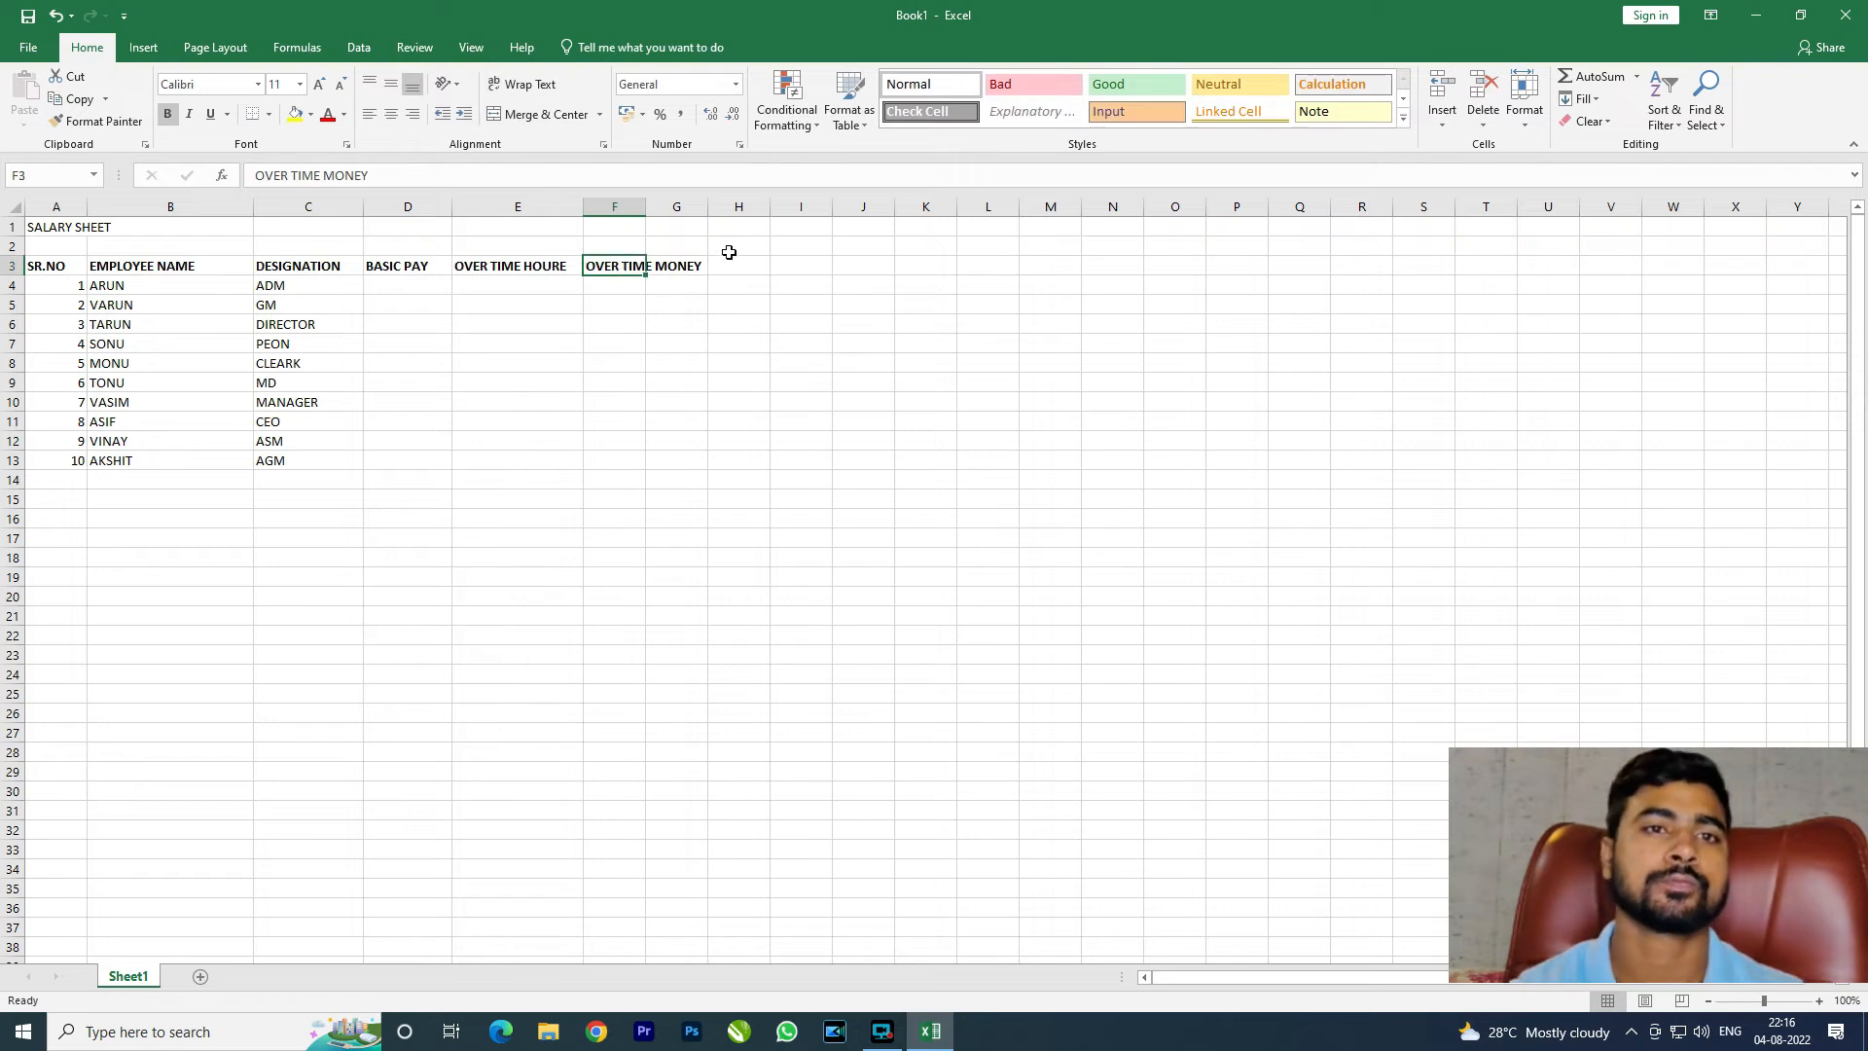
{"action": "left_click", "coordinate": [657, 209]}
{"action": "left_click", "coordinate": [680, 301]}
{"action": "left_click_drag", "start_coordinate": [647, 209], "coordinate": [740, 219]}
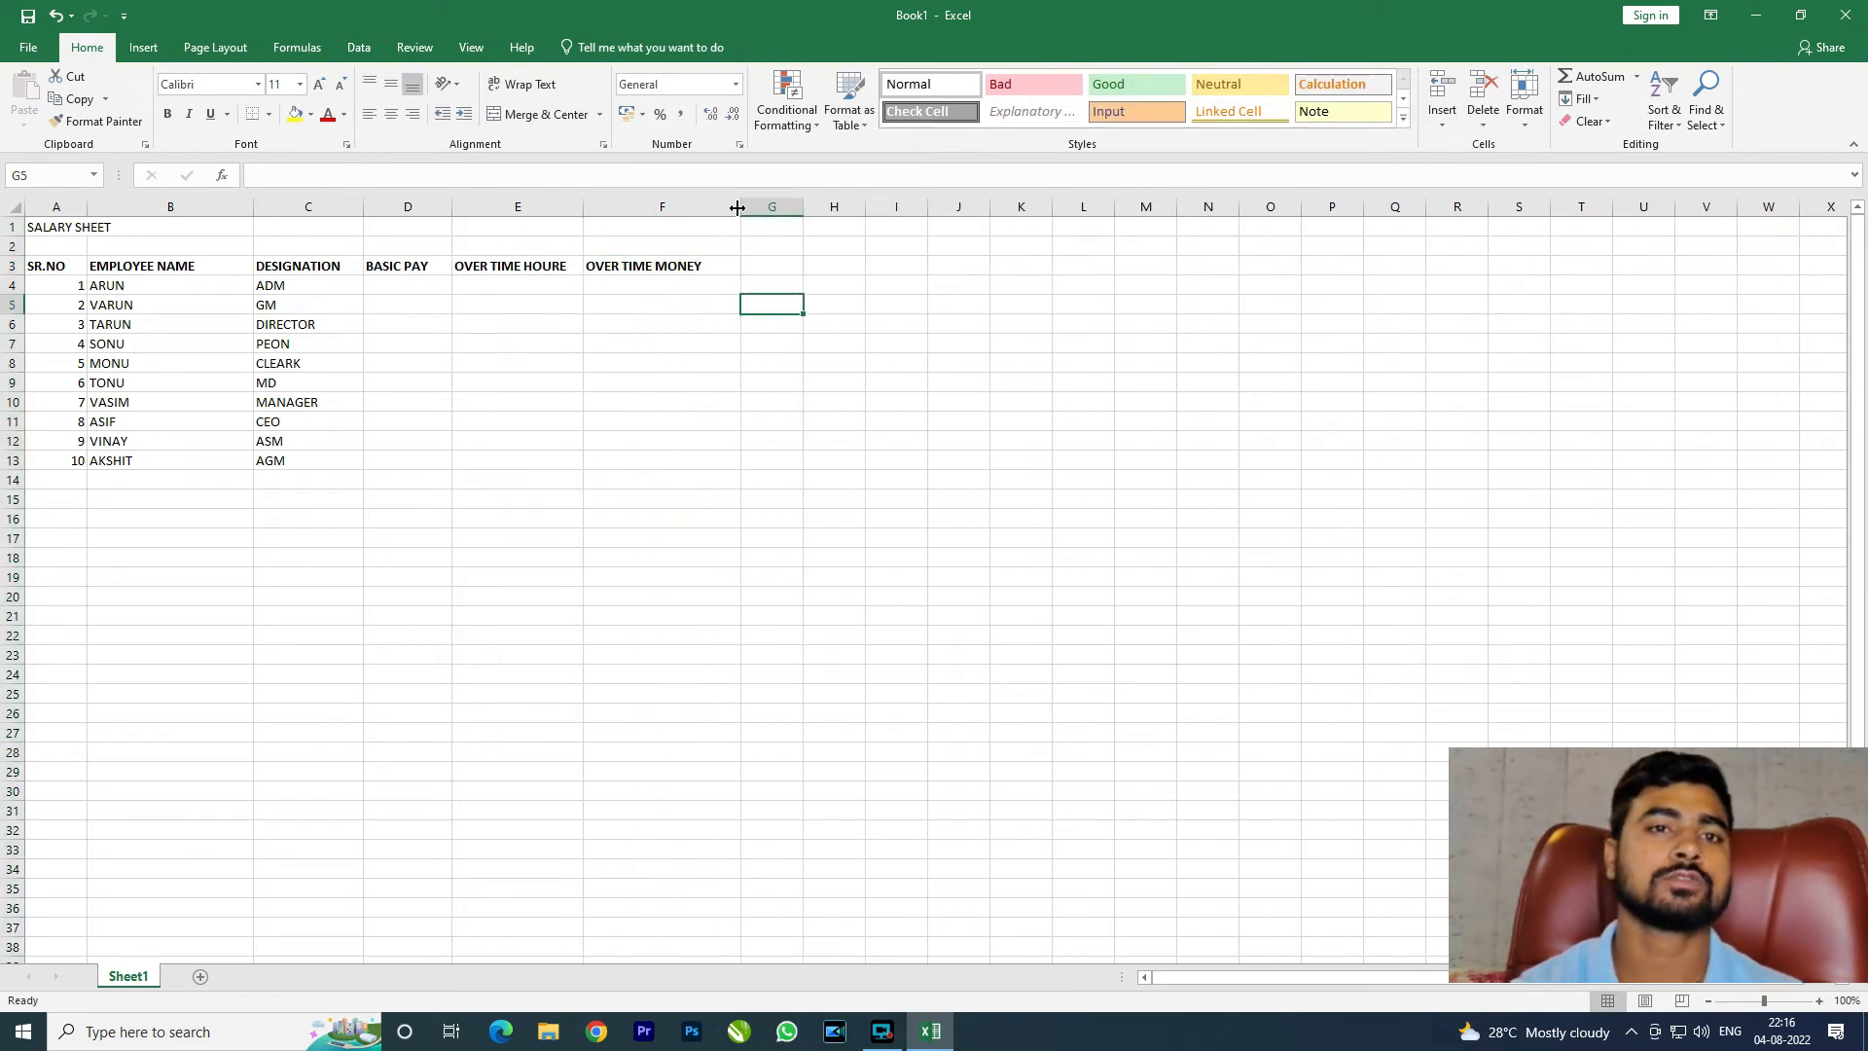
{"action": "left_click", "coordinate": [764, 265]}
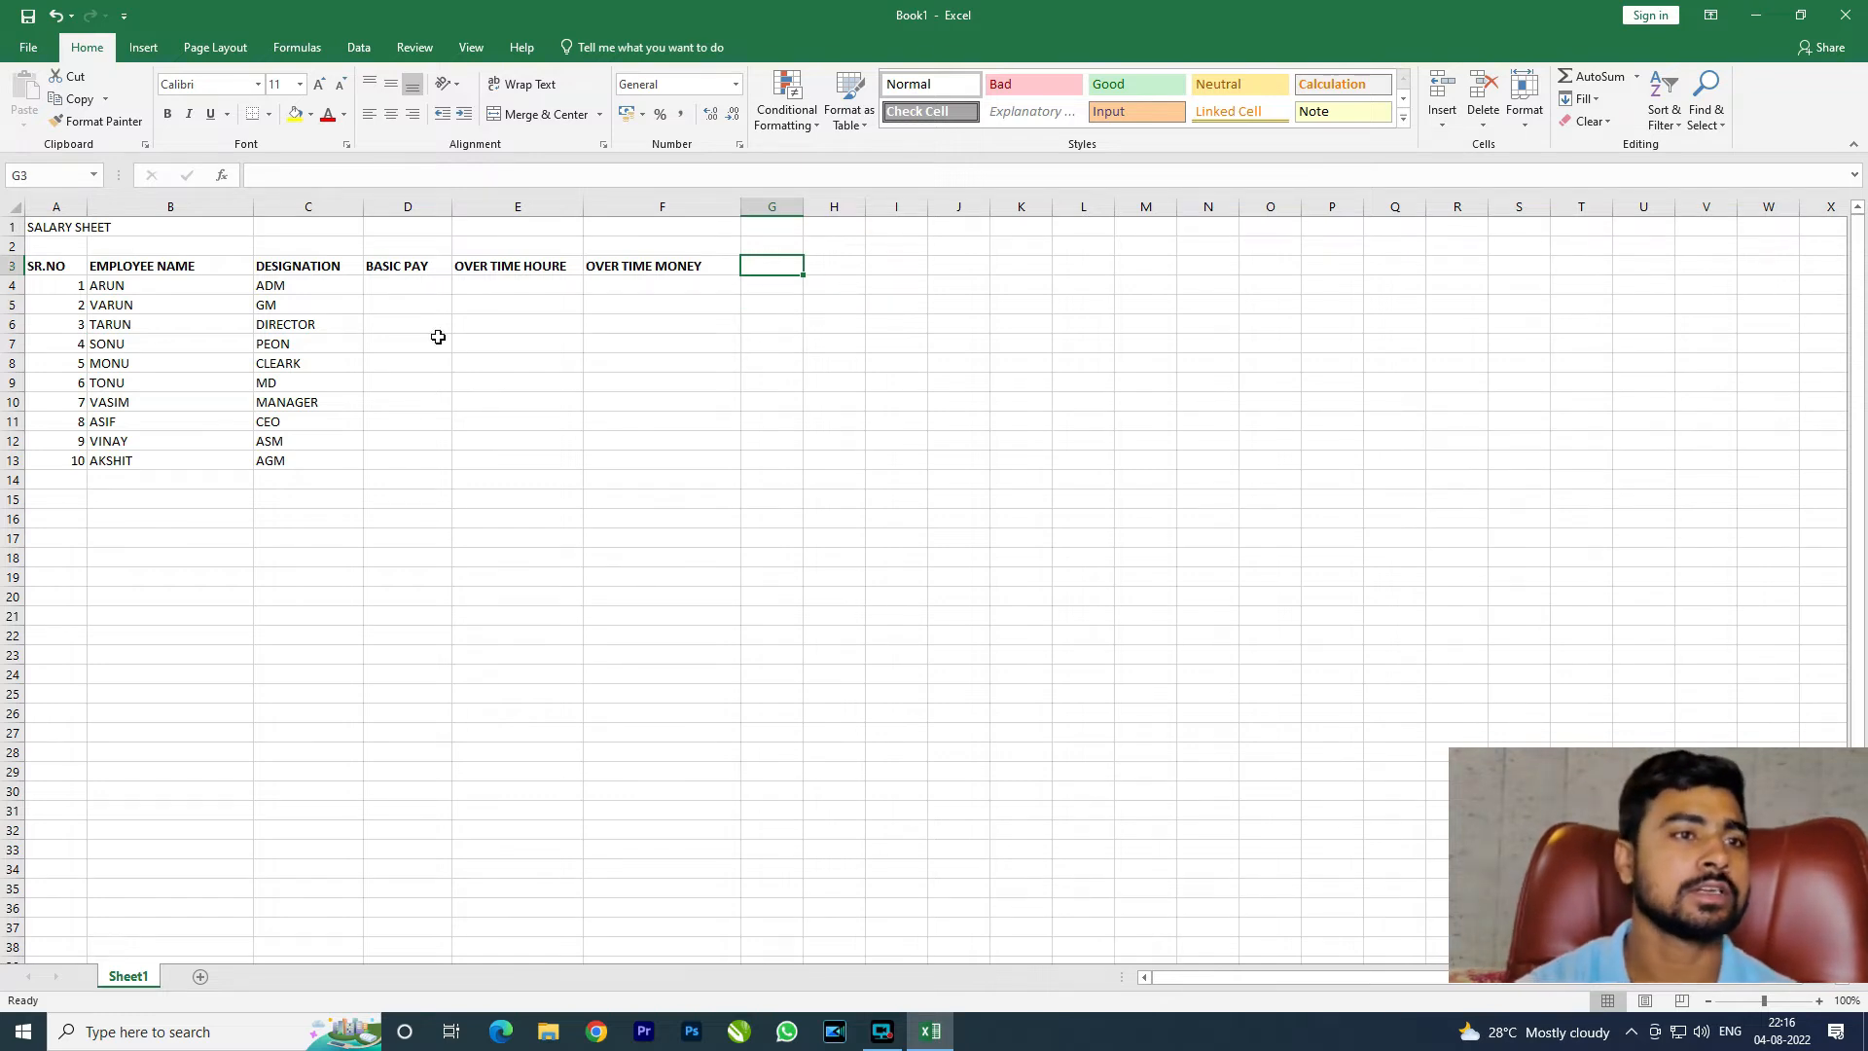
{"action": "left_click_drag", "start_coordinate": [44, 265], "coordinate": [312, 268]}
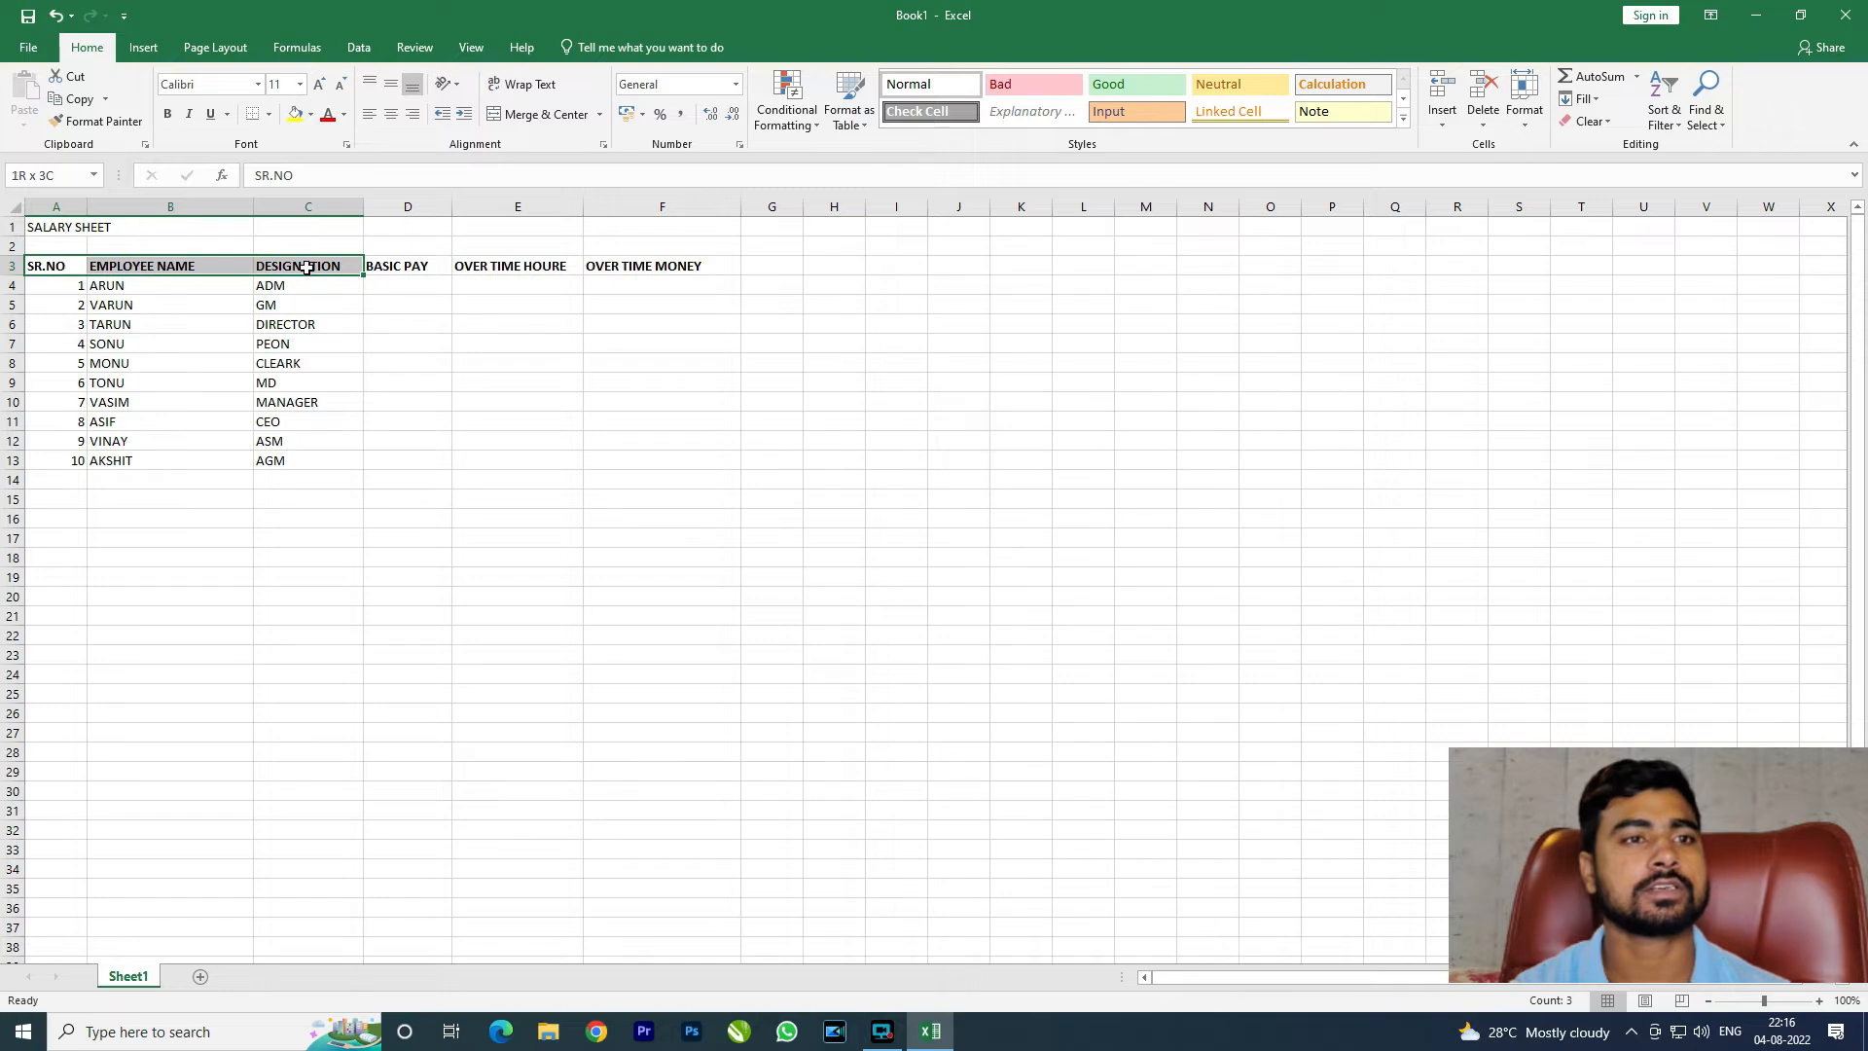
{"action": "left_click", "coordinate": [459, 327]}
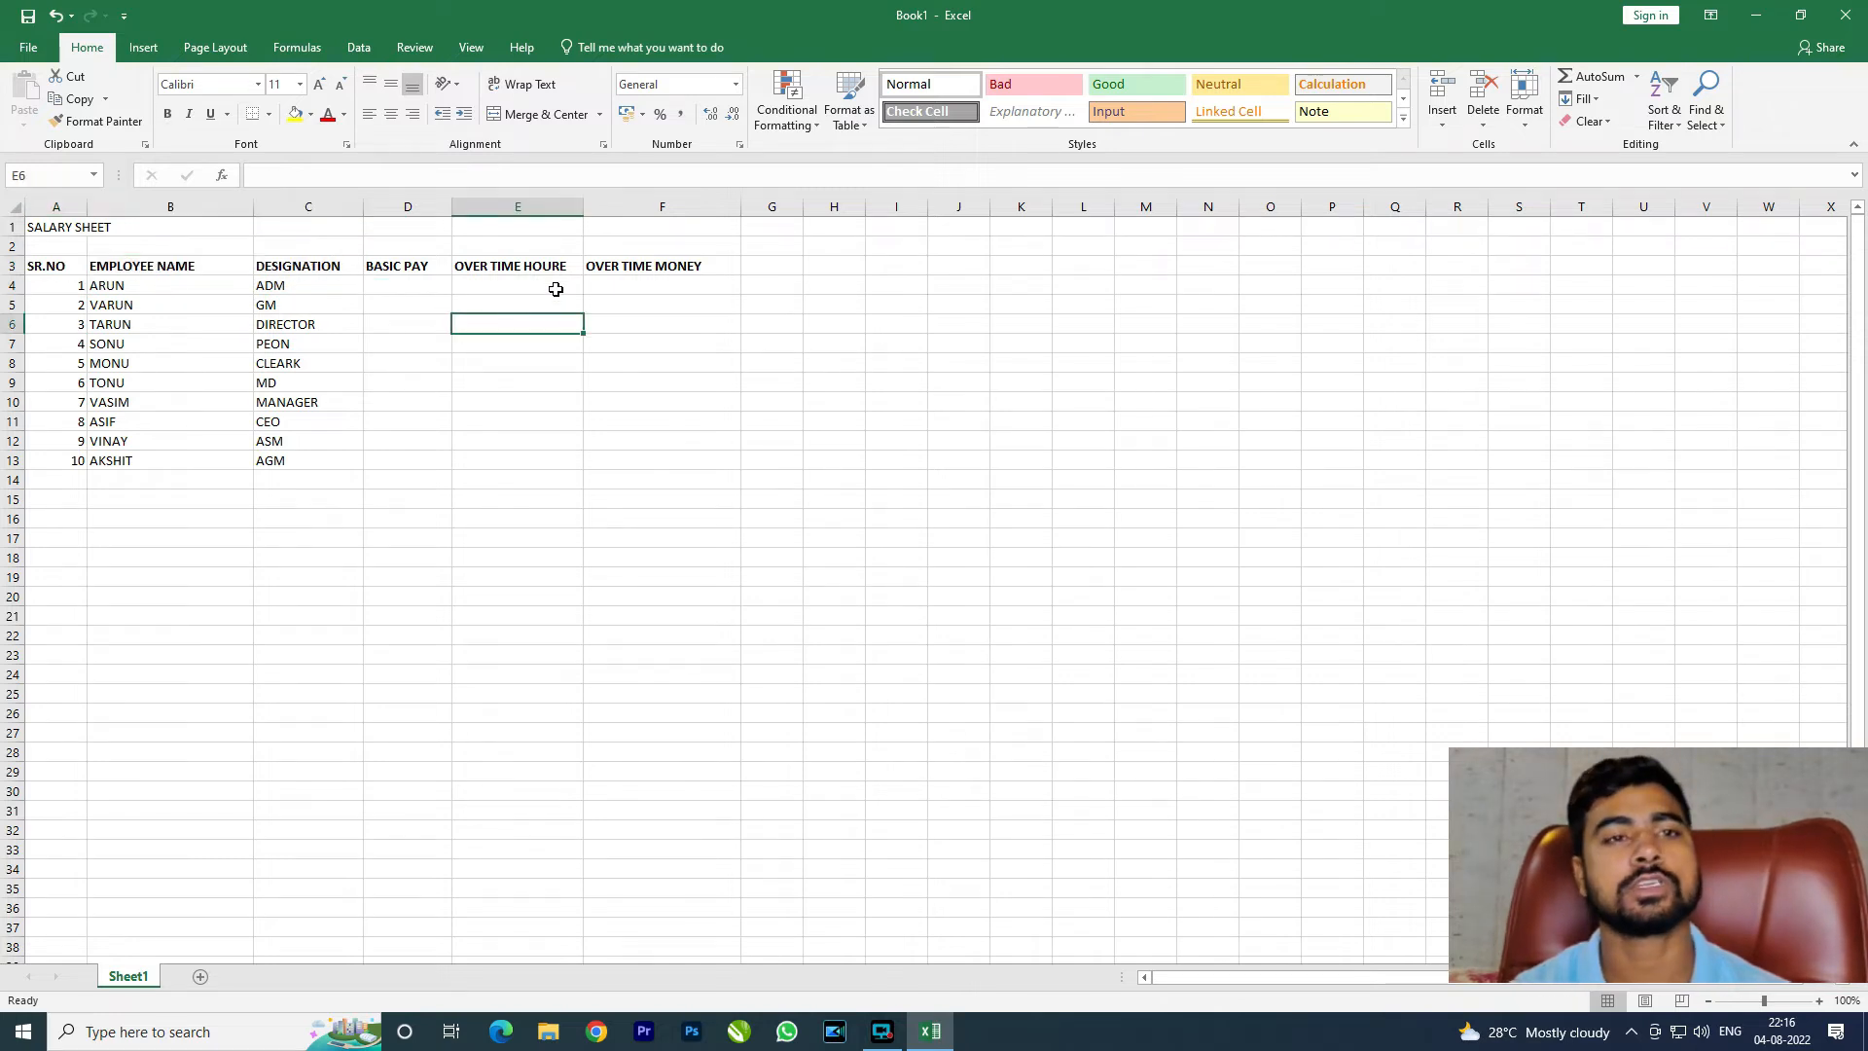
Step: Enter the header HOUSE RENT ALLOWANCE in G3 and autofit column G
{"action": "left_click", "coordinate": [773, 264]}
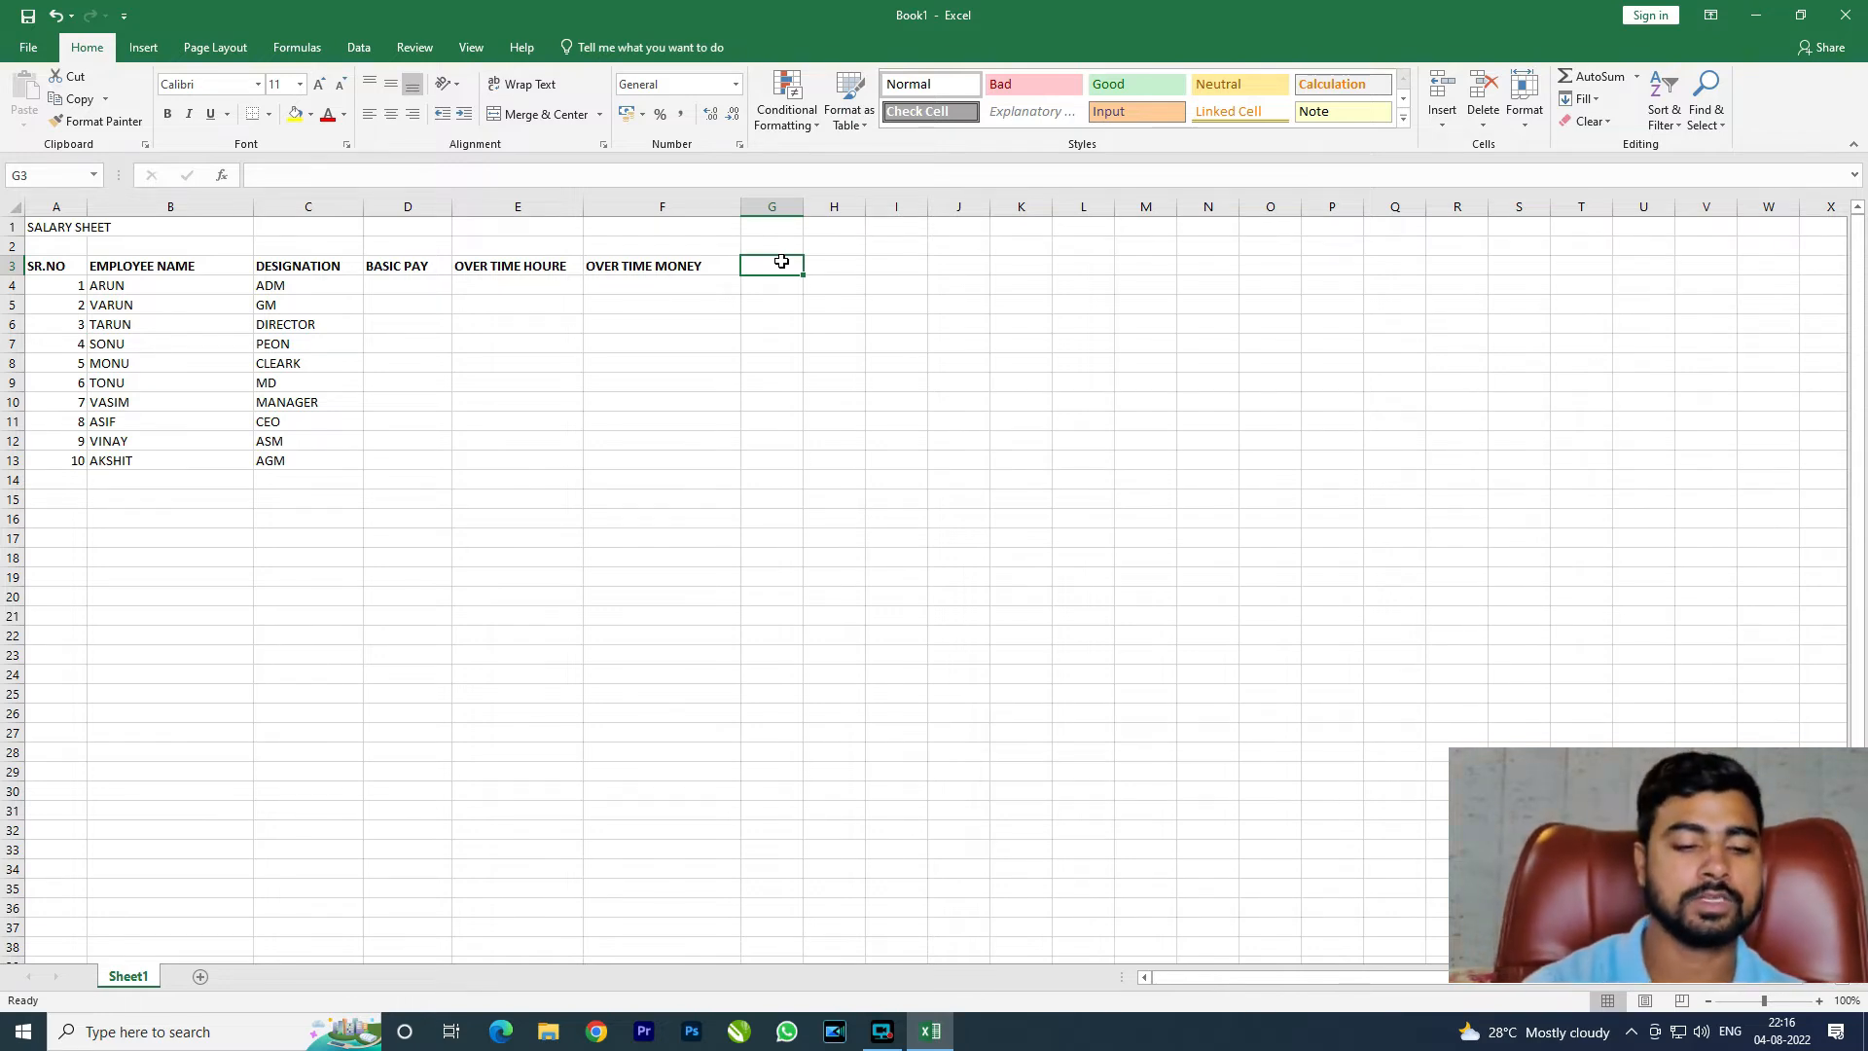
{"action": "type", "text": "HOUSE RENT"}
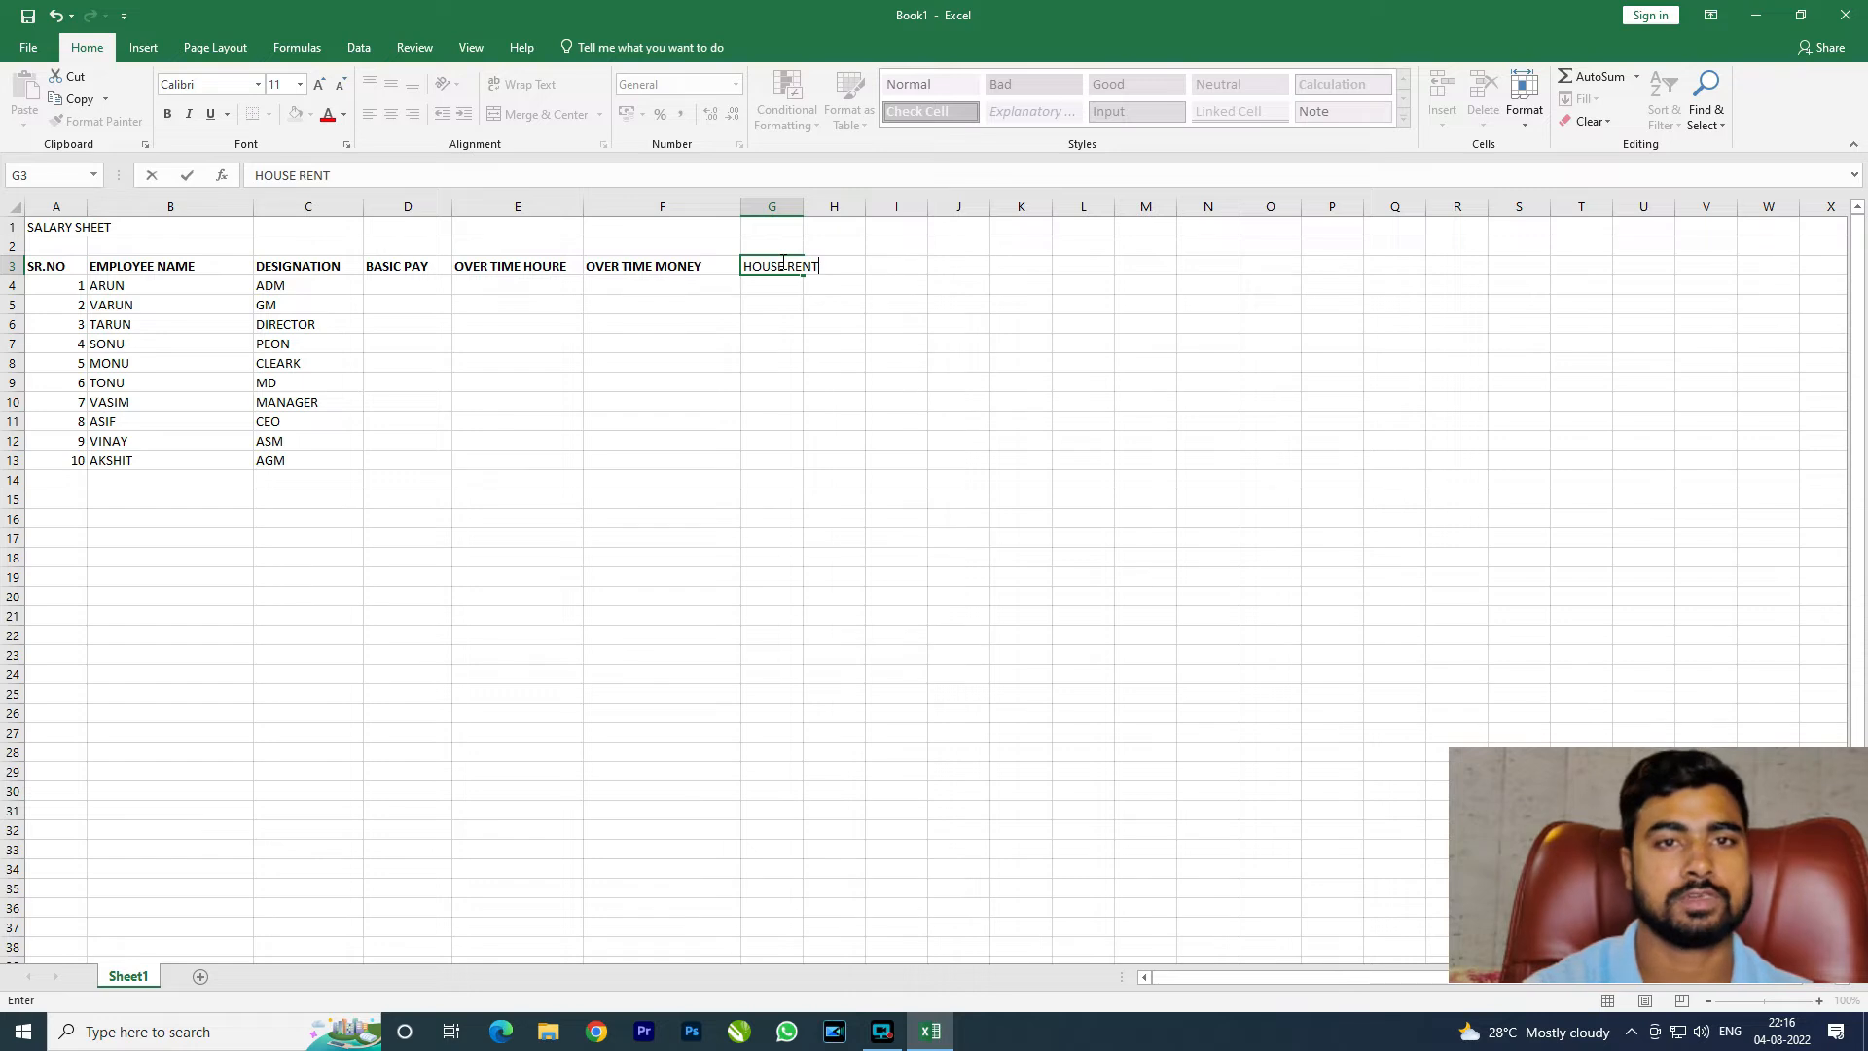
{"action": "type", "text": "ALLOWANCE"}
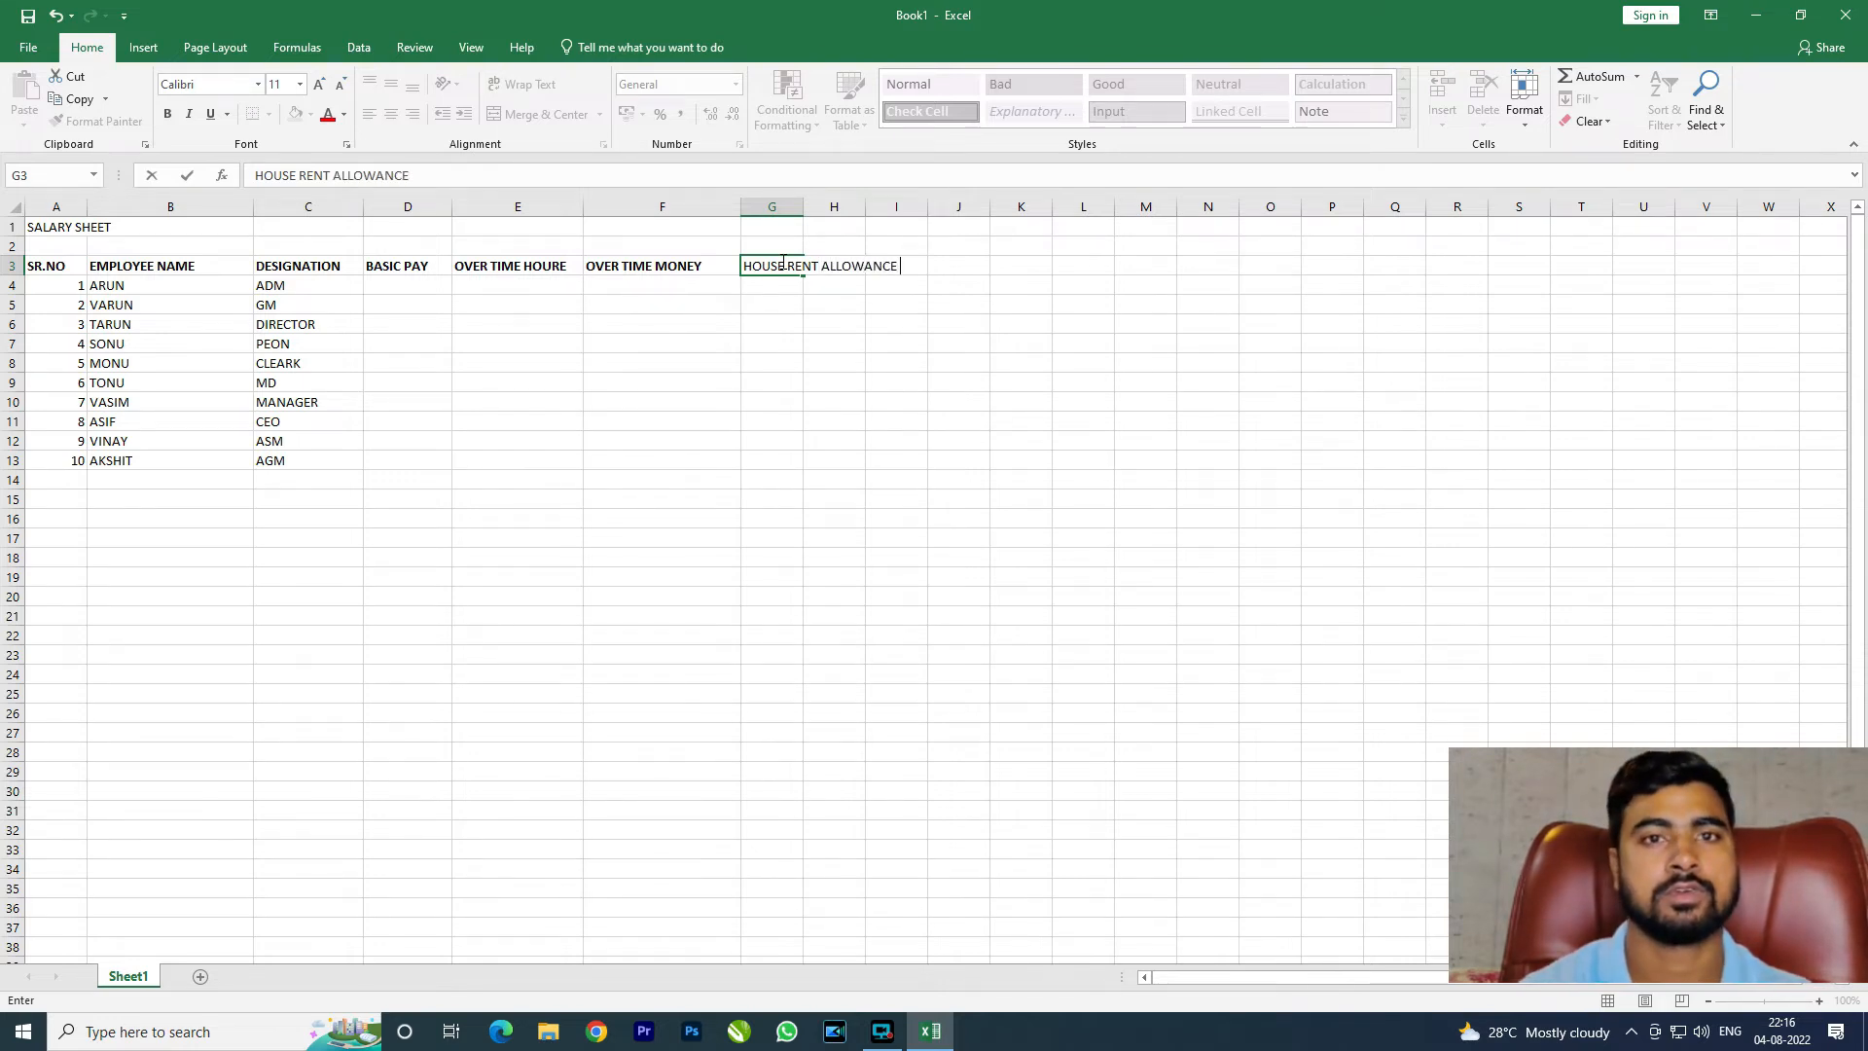
{"action": "key", "text": "Return"}
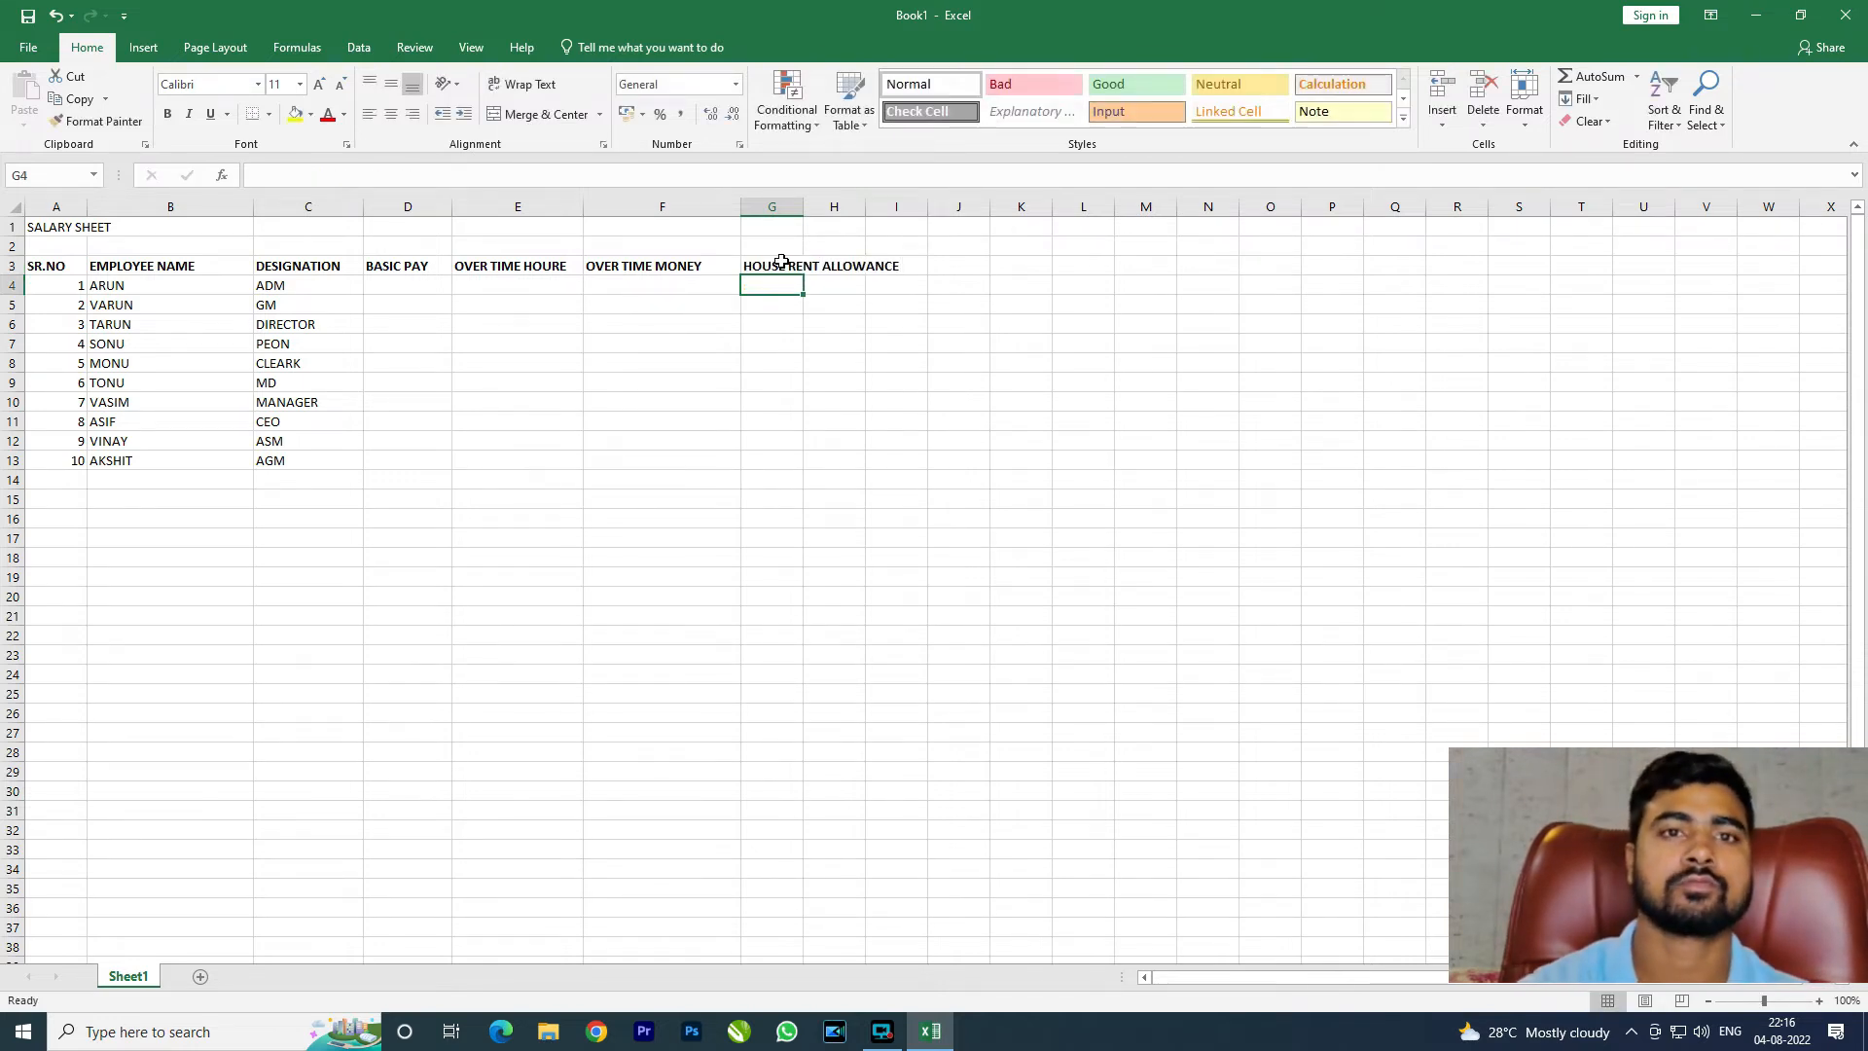
{"action": "double_click", "coordinate": [802, 207]}
Step: Enter the headers DA, MA and PF in cells H3, I3 and J3
{"action": "left_click", "coordinate": [936, 270]}
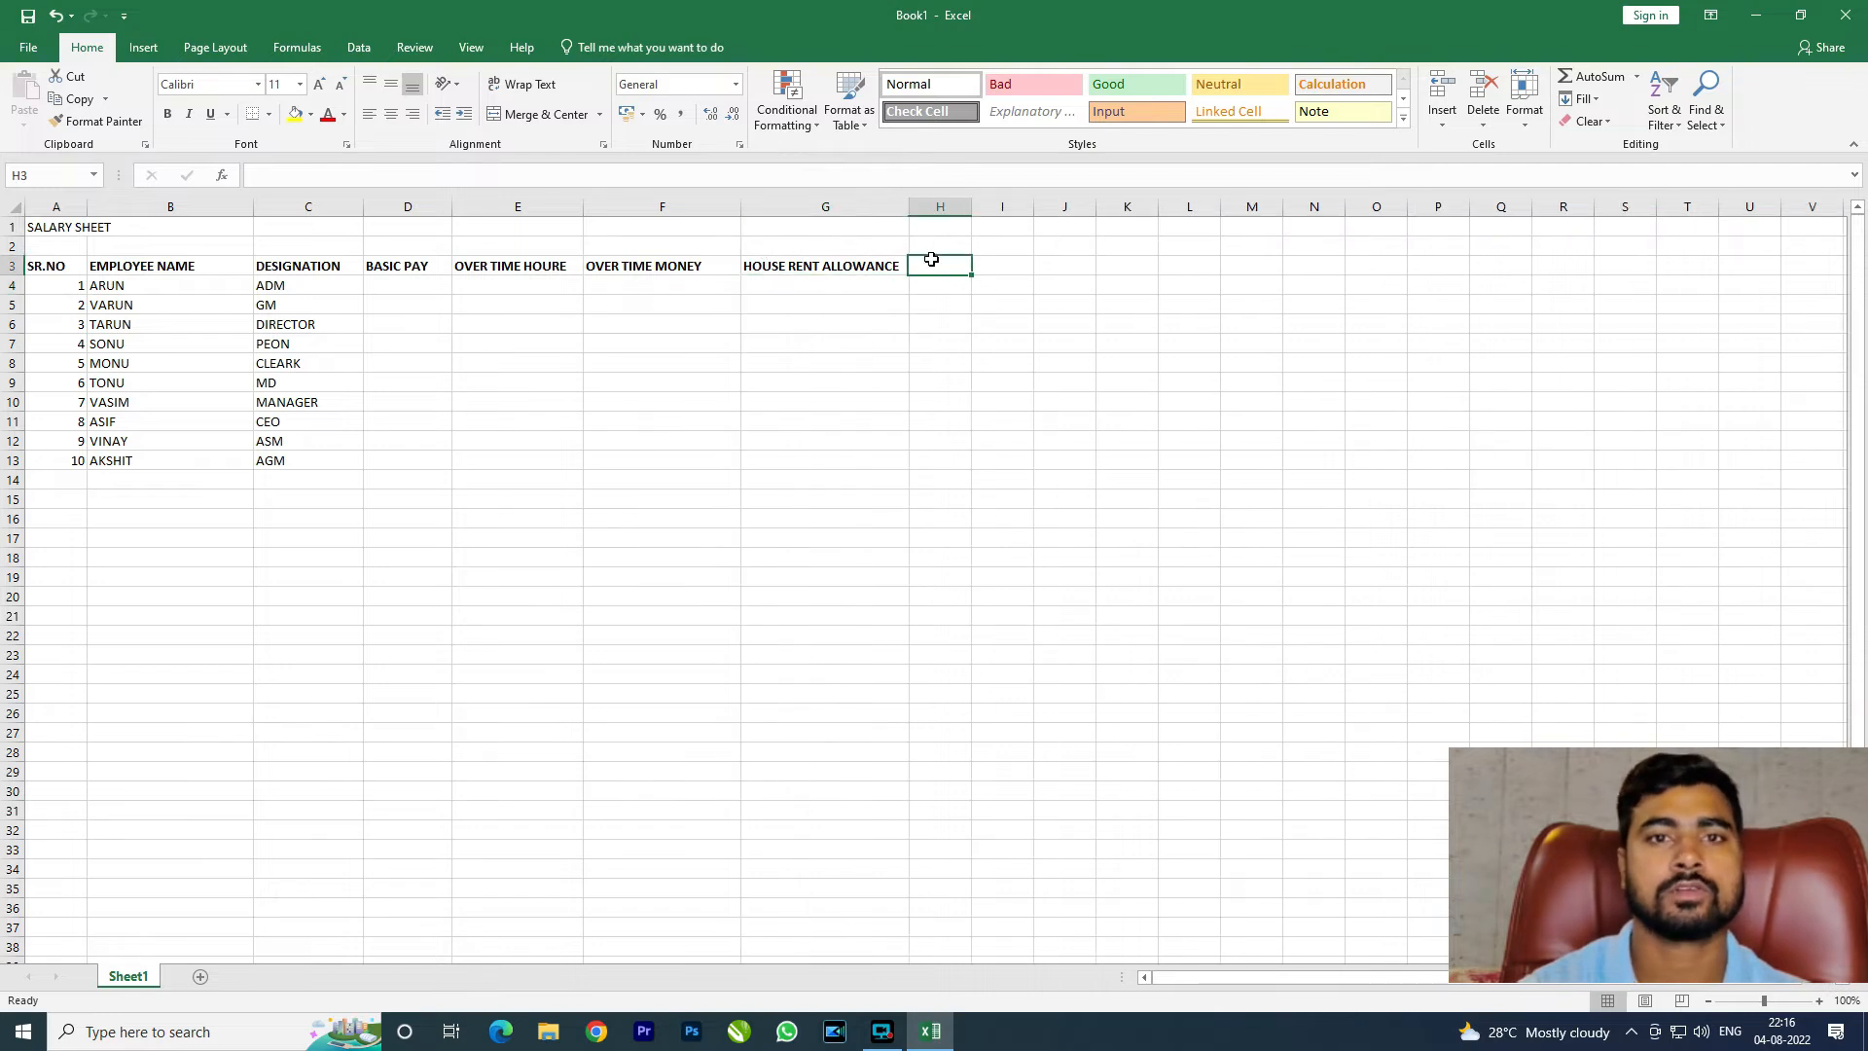
{"action": "type", "text": "DA"}
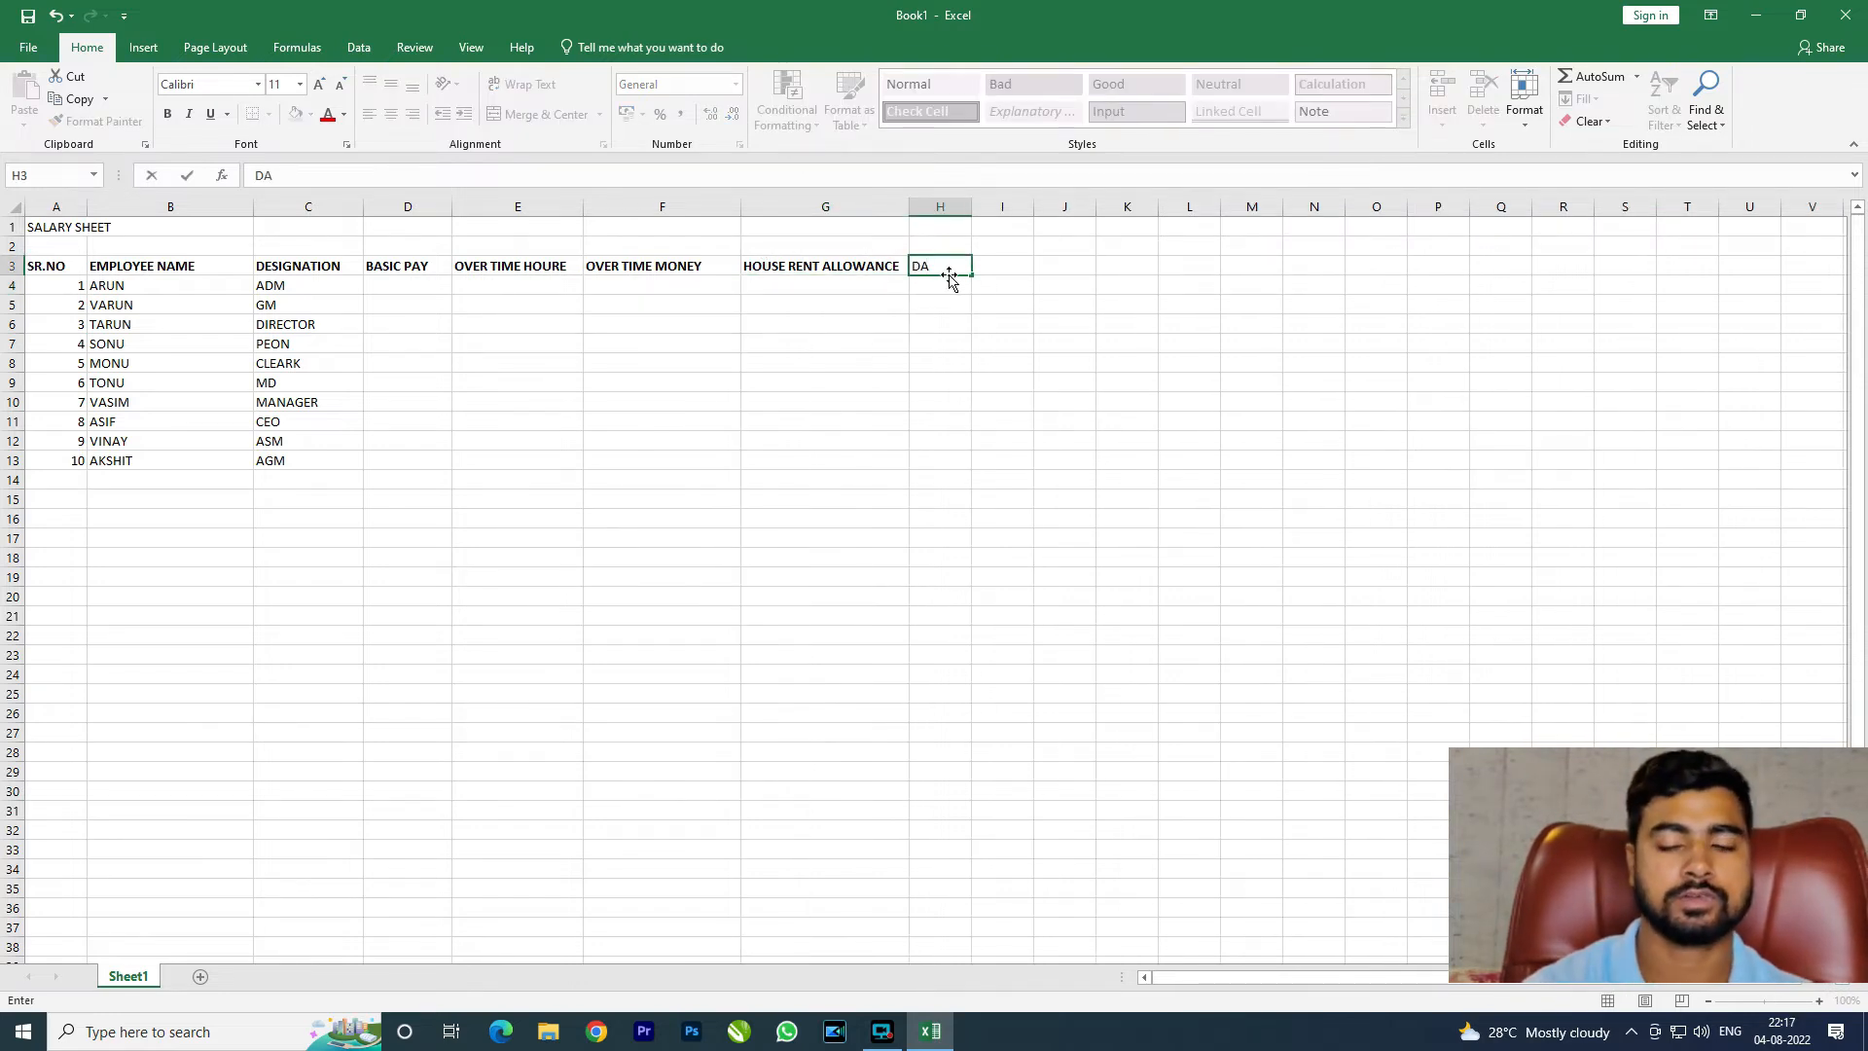
{"action": "key", "text": "Tab"}
{"action": "type", "text": "MA"}
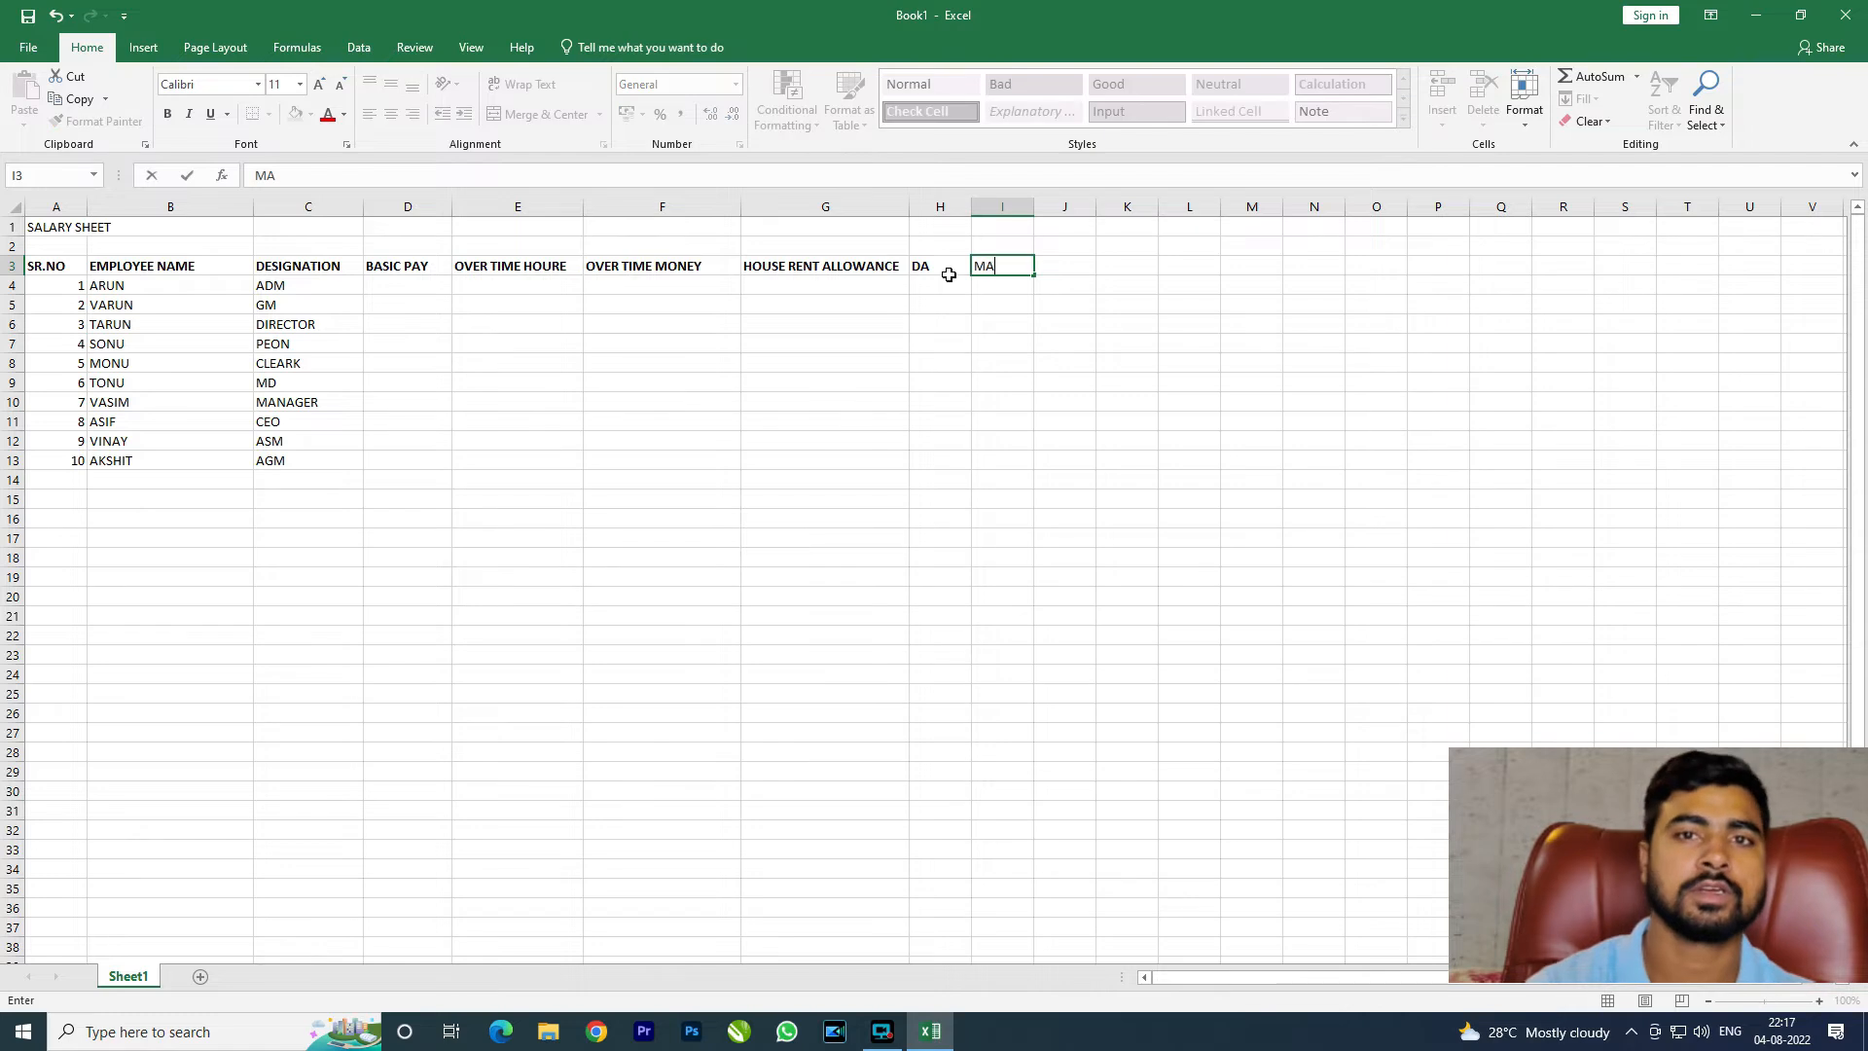
{"action": "key", "text": "Tab"}
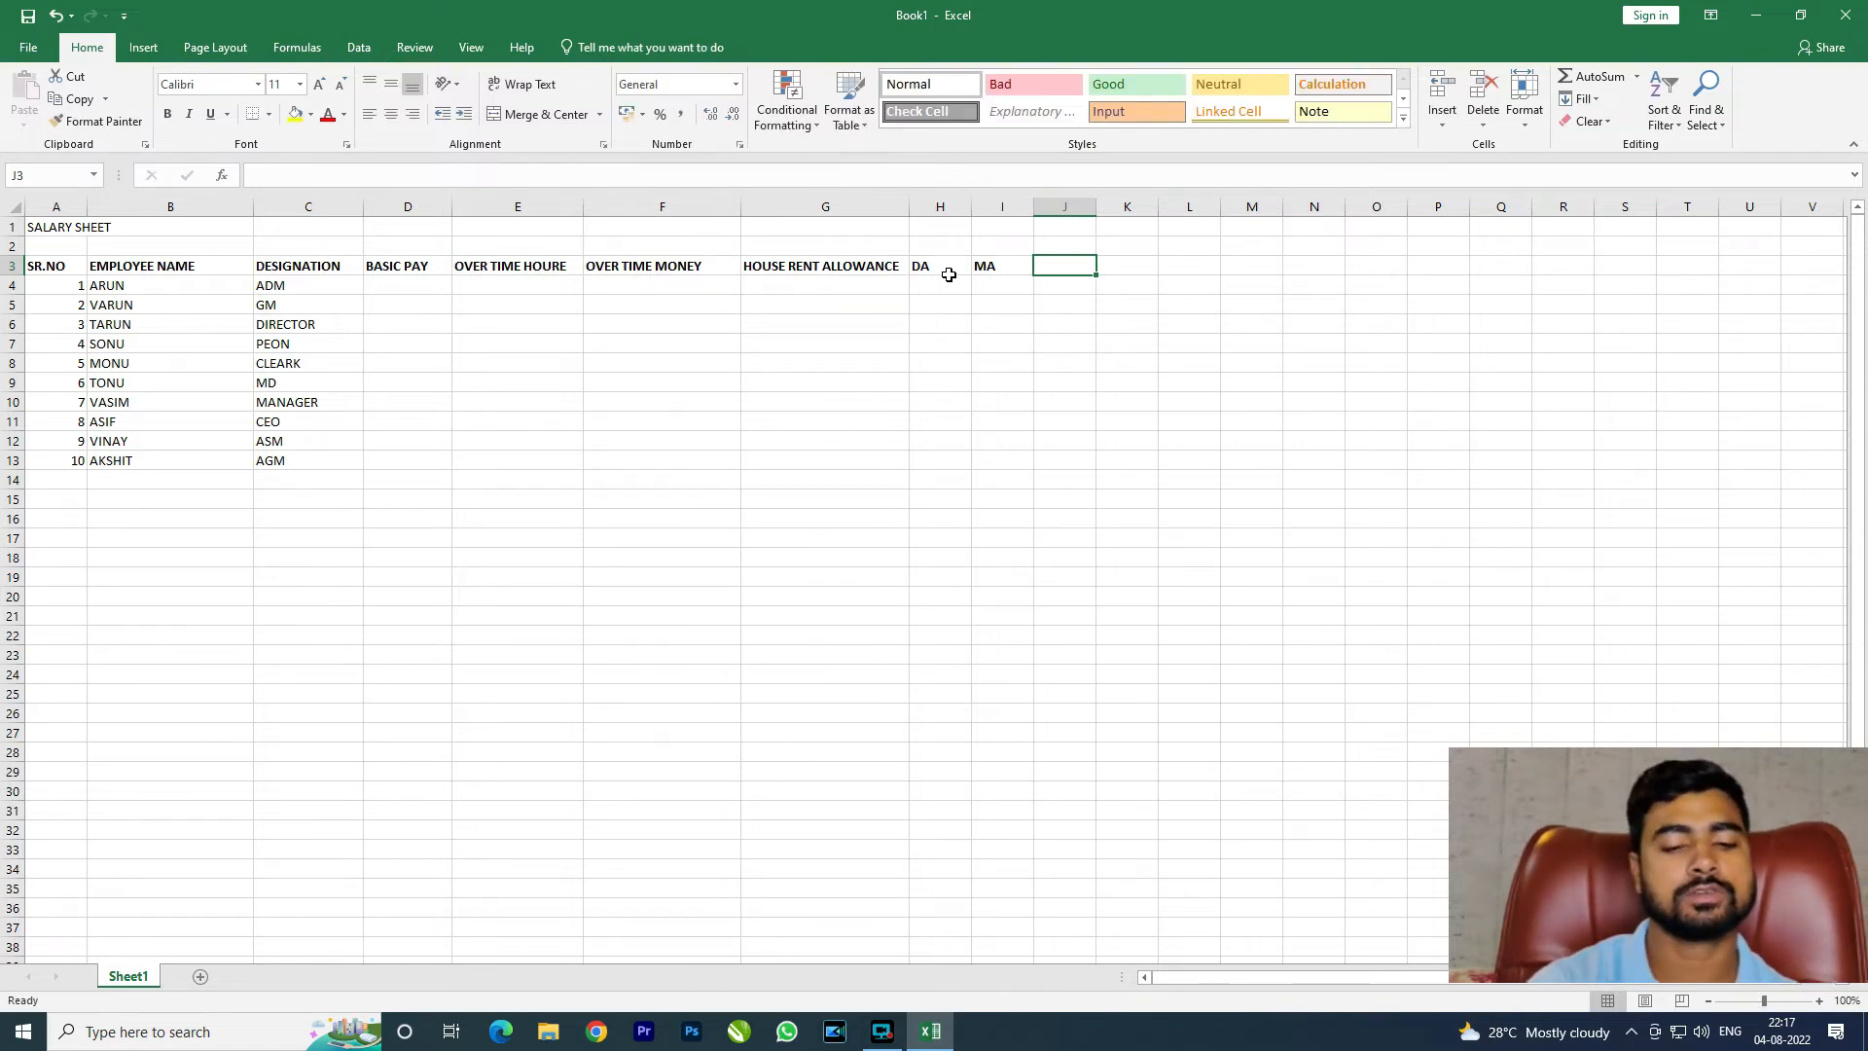
{"action": "type", "text": "P"}
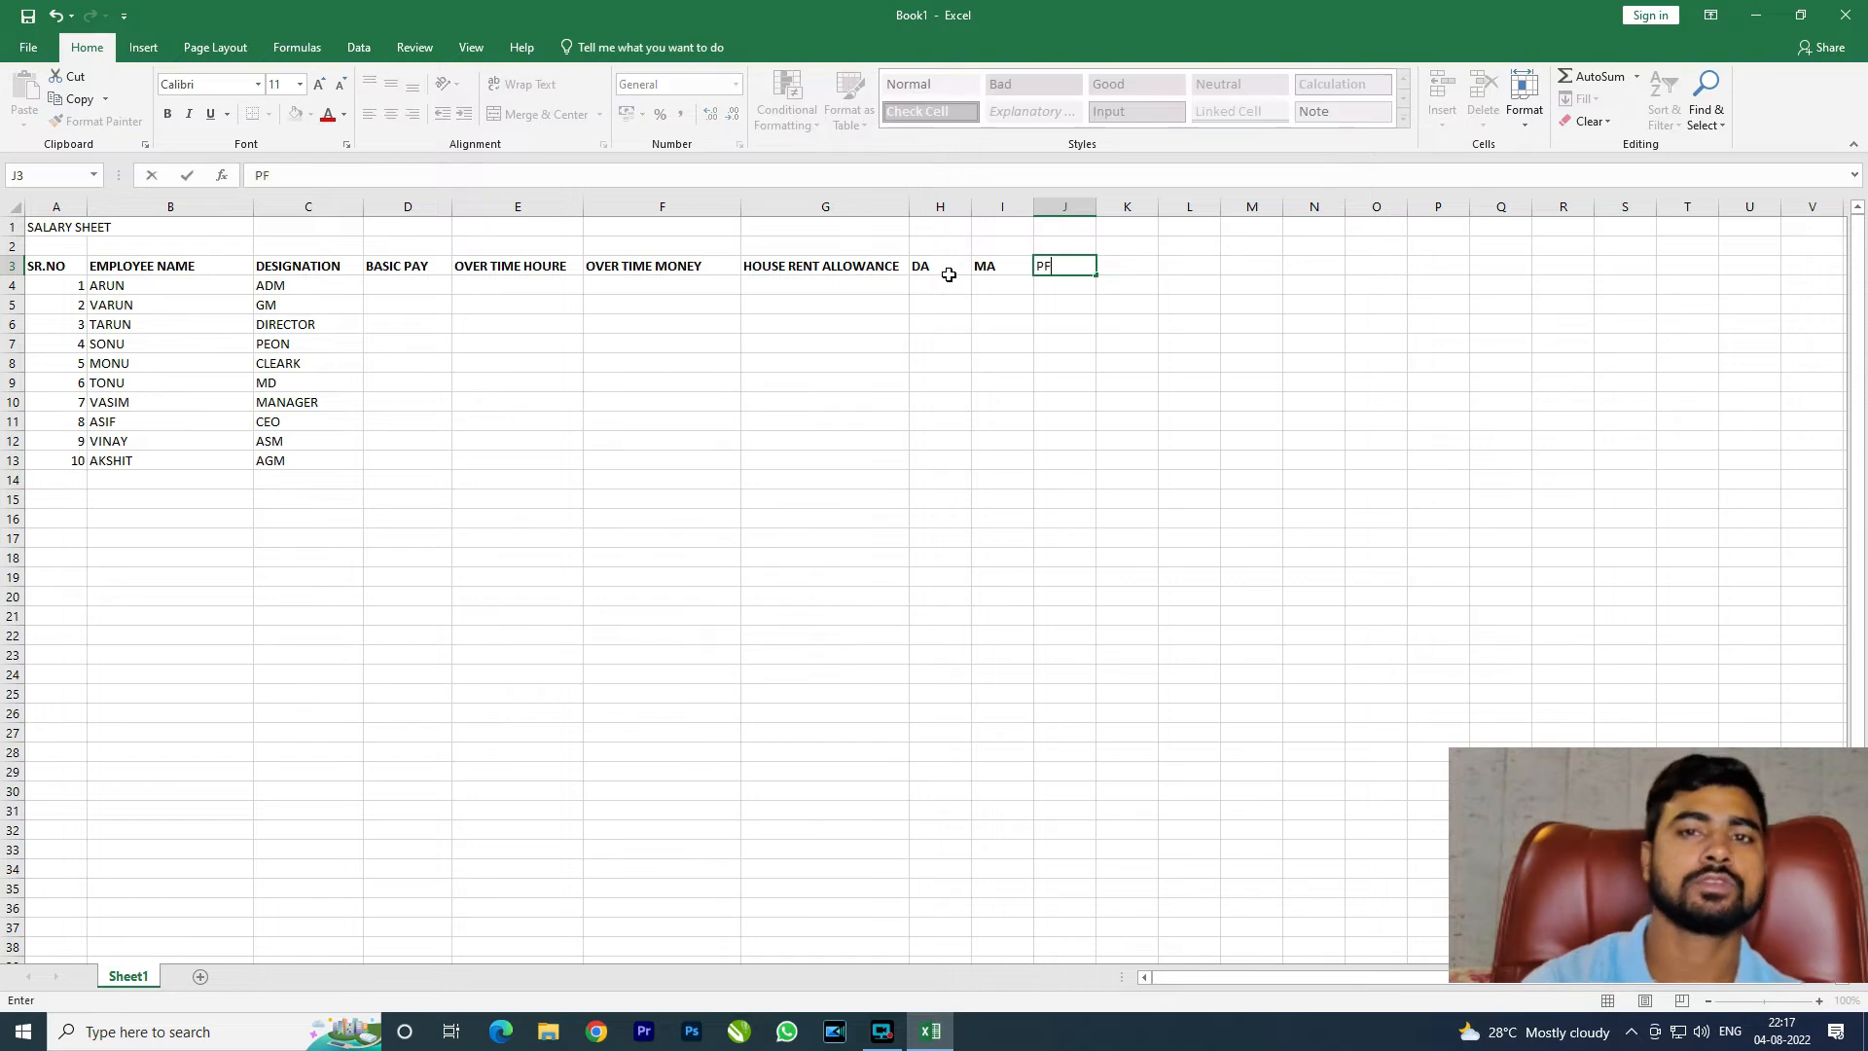
{"action": "type", "text": "F"}
{"action": "key", "text": "Return"}
Step: Enter the headers GROSS SALARY in K3 and NET SALARY in L3
{"action": "key", "text": "Up"}
{"action": "key", "text": "Right"}
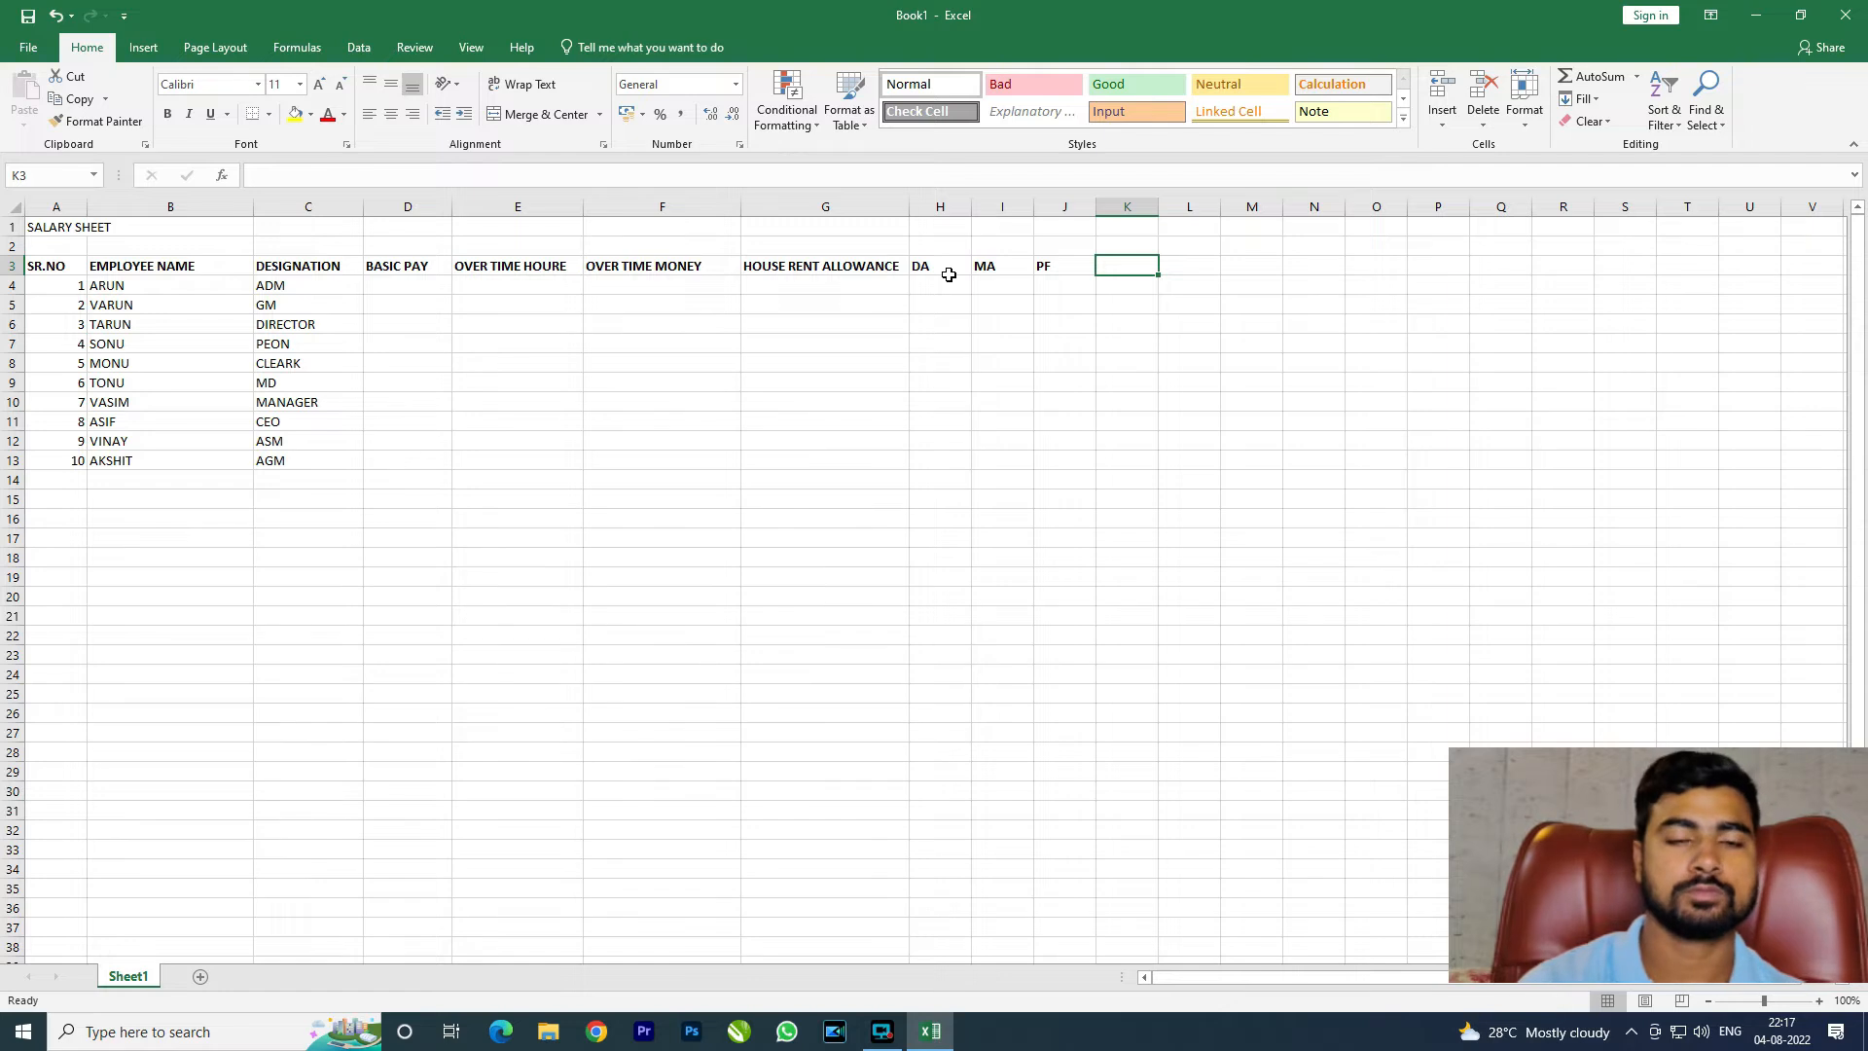
{"action": "type", "text": "GRO"}
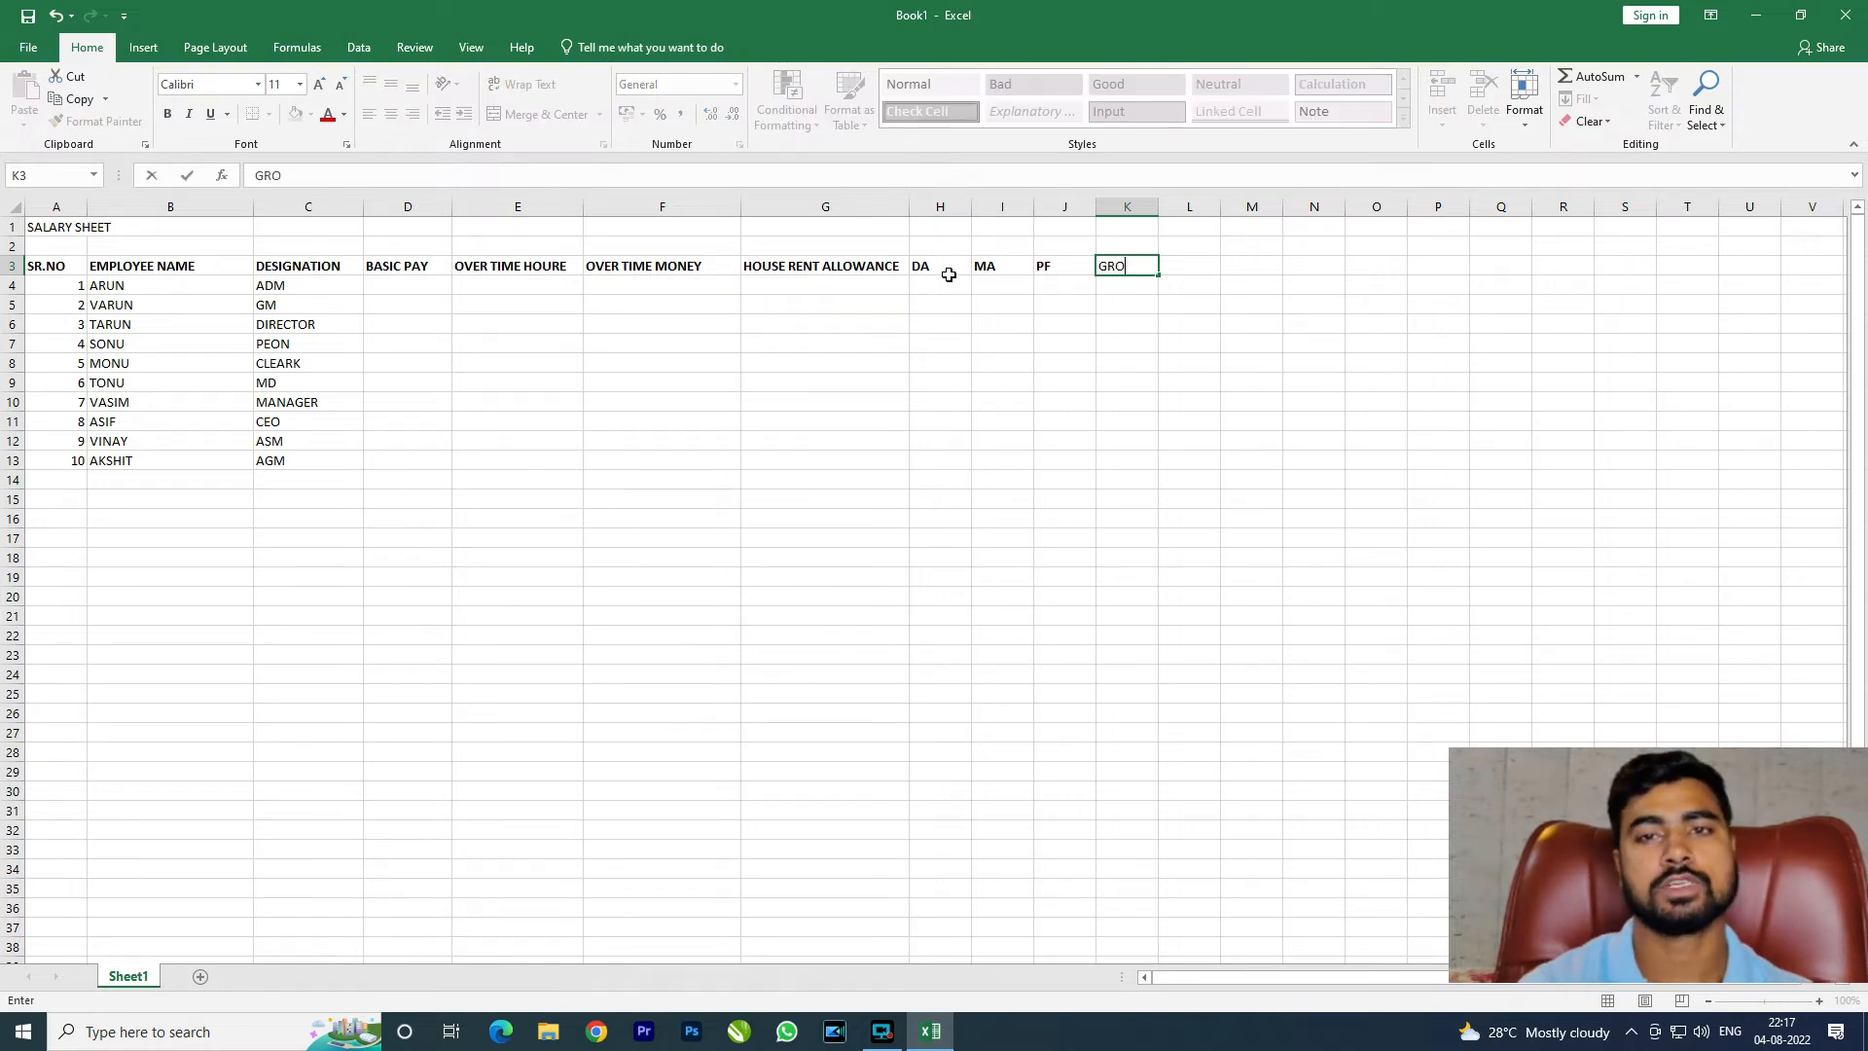
{"action": "type", "text": "SS SALARY"}
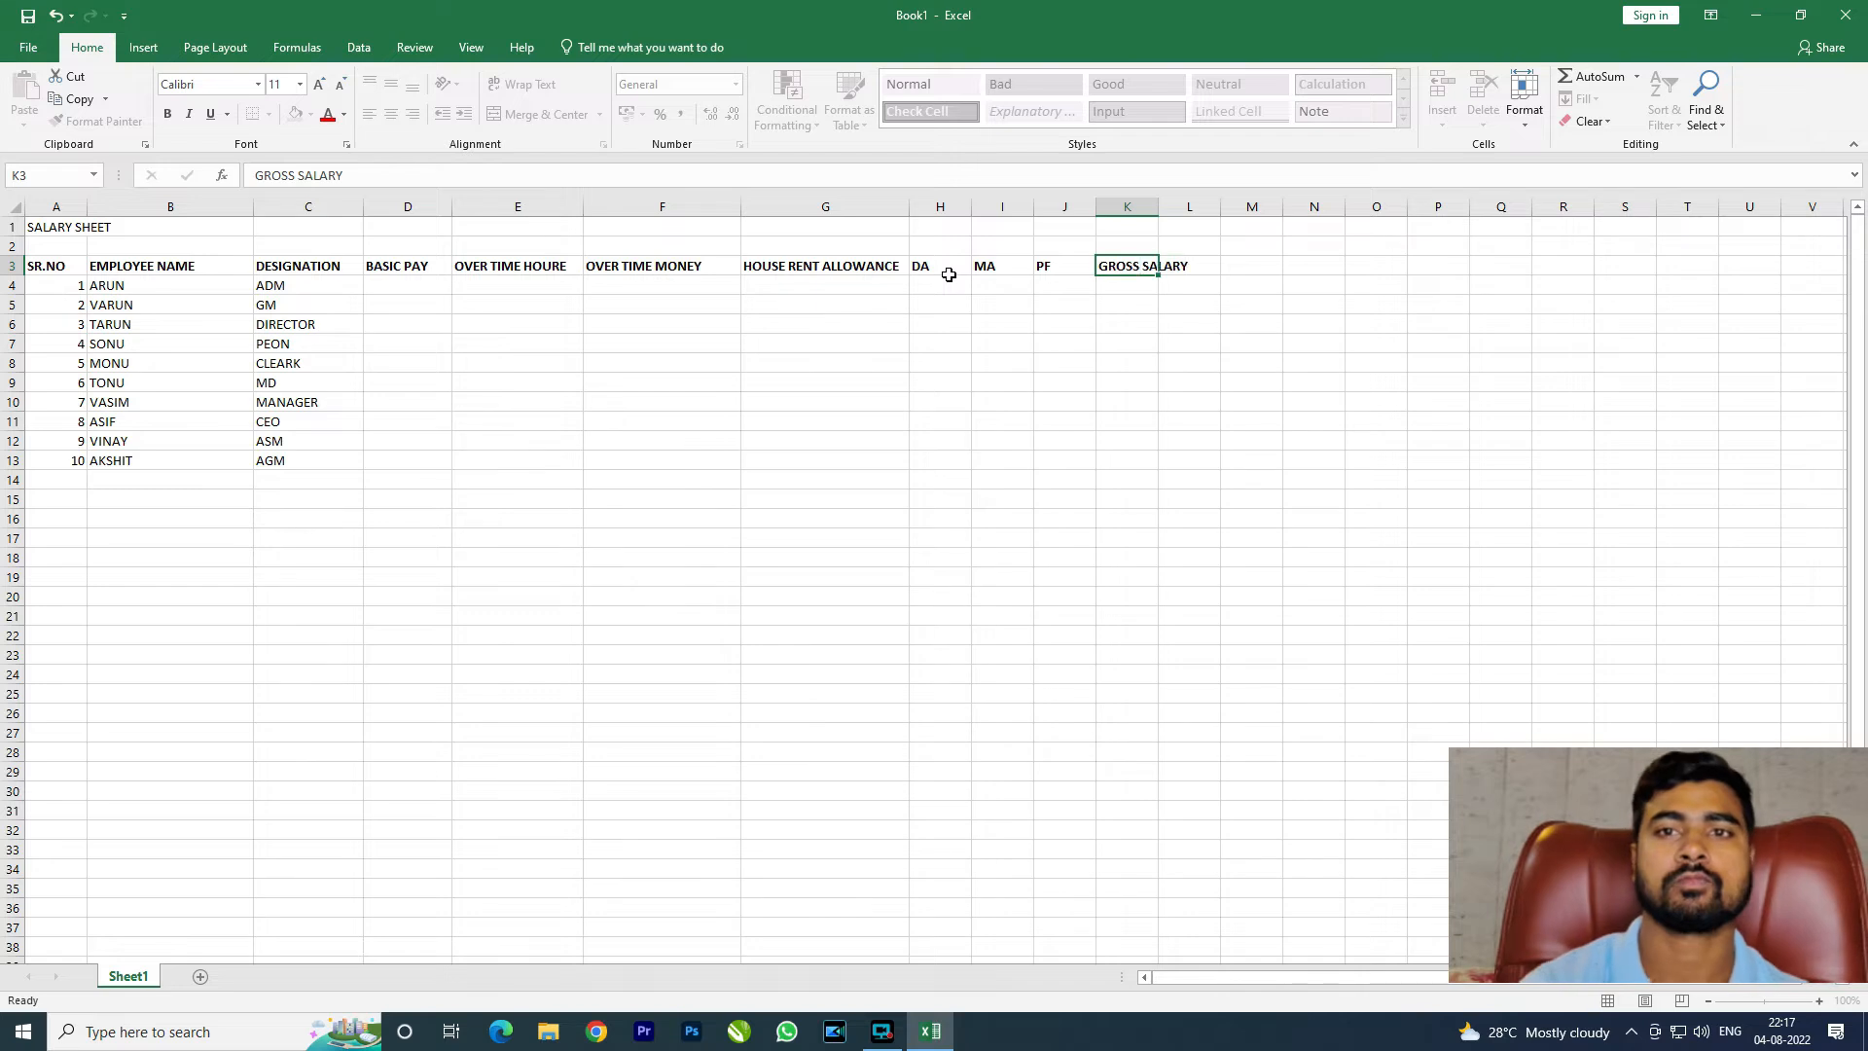
{"action": "key", "text": "Tab"}
{"action": "type", "text": "N"}
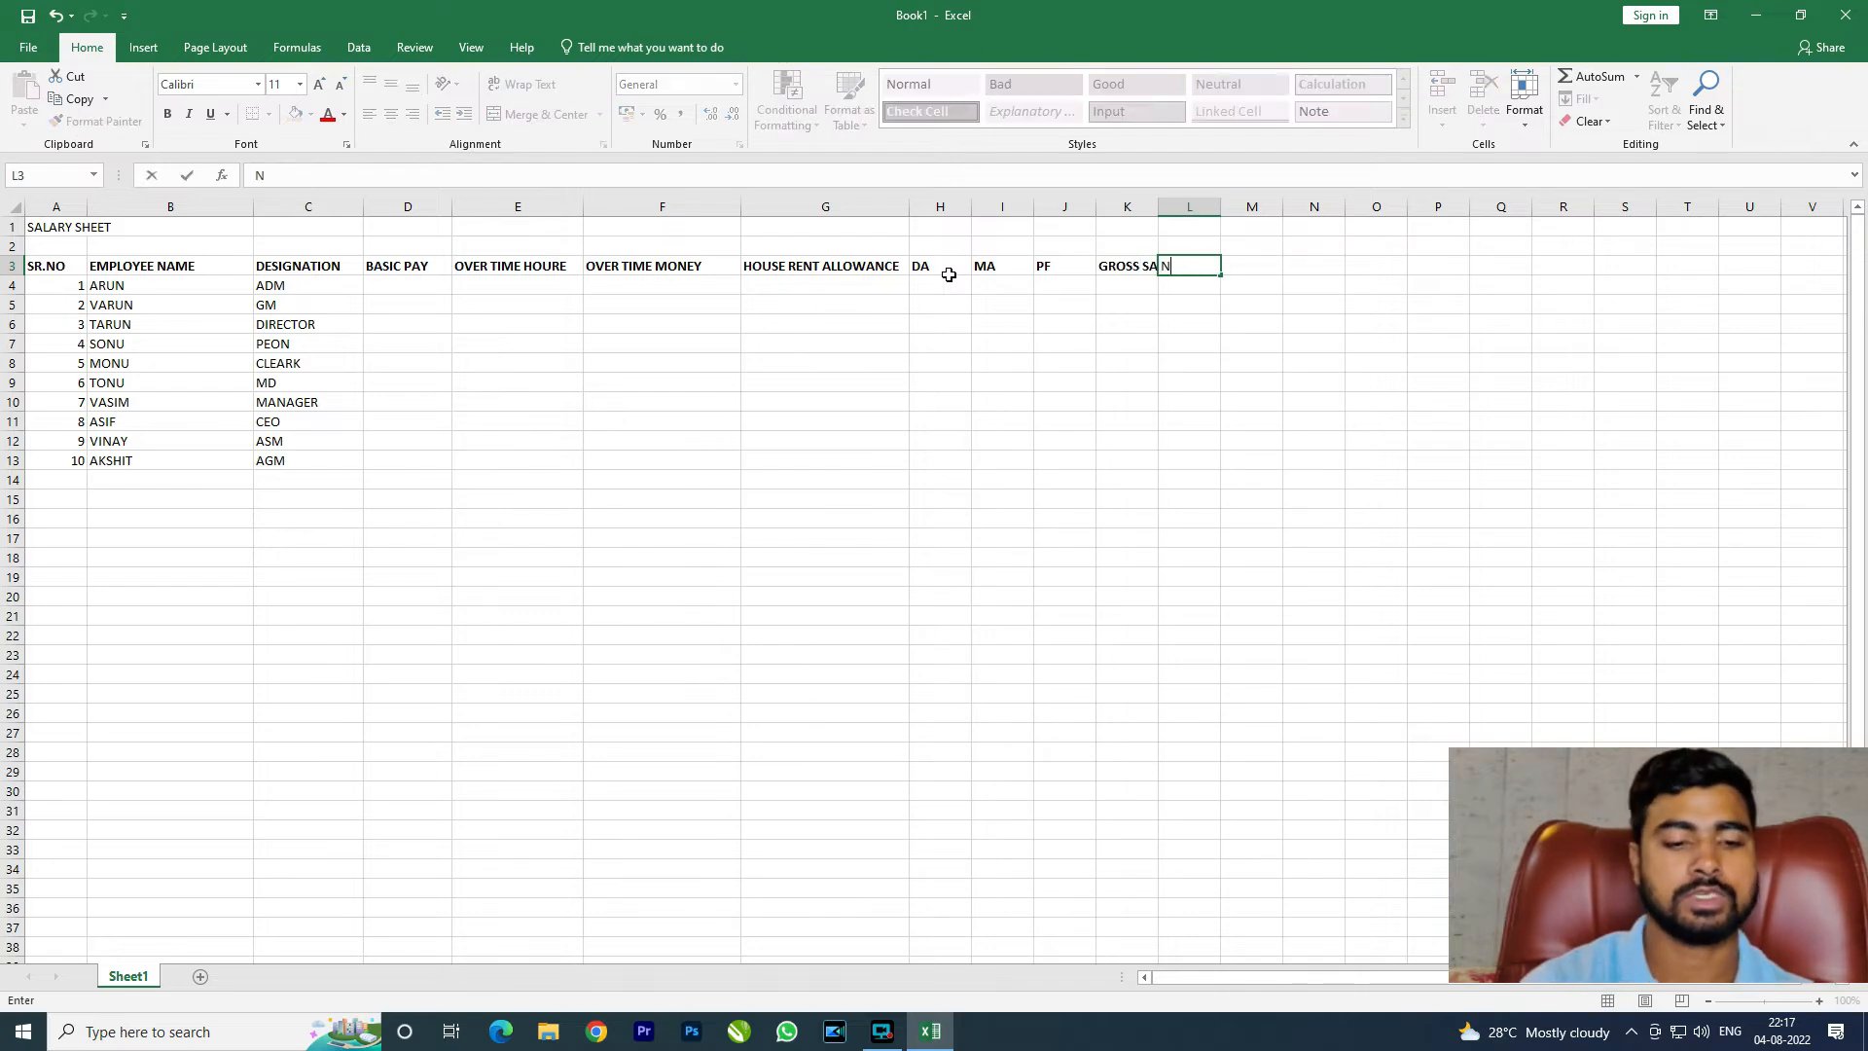
{"action": "type", "text": "ET SALARY"}
{"action": "key", "text": "Return"}
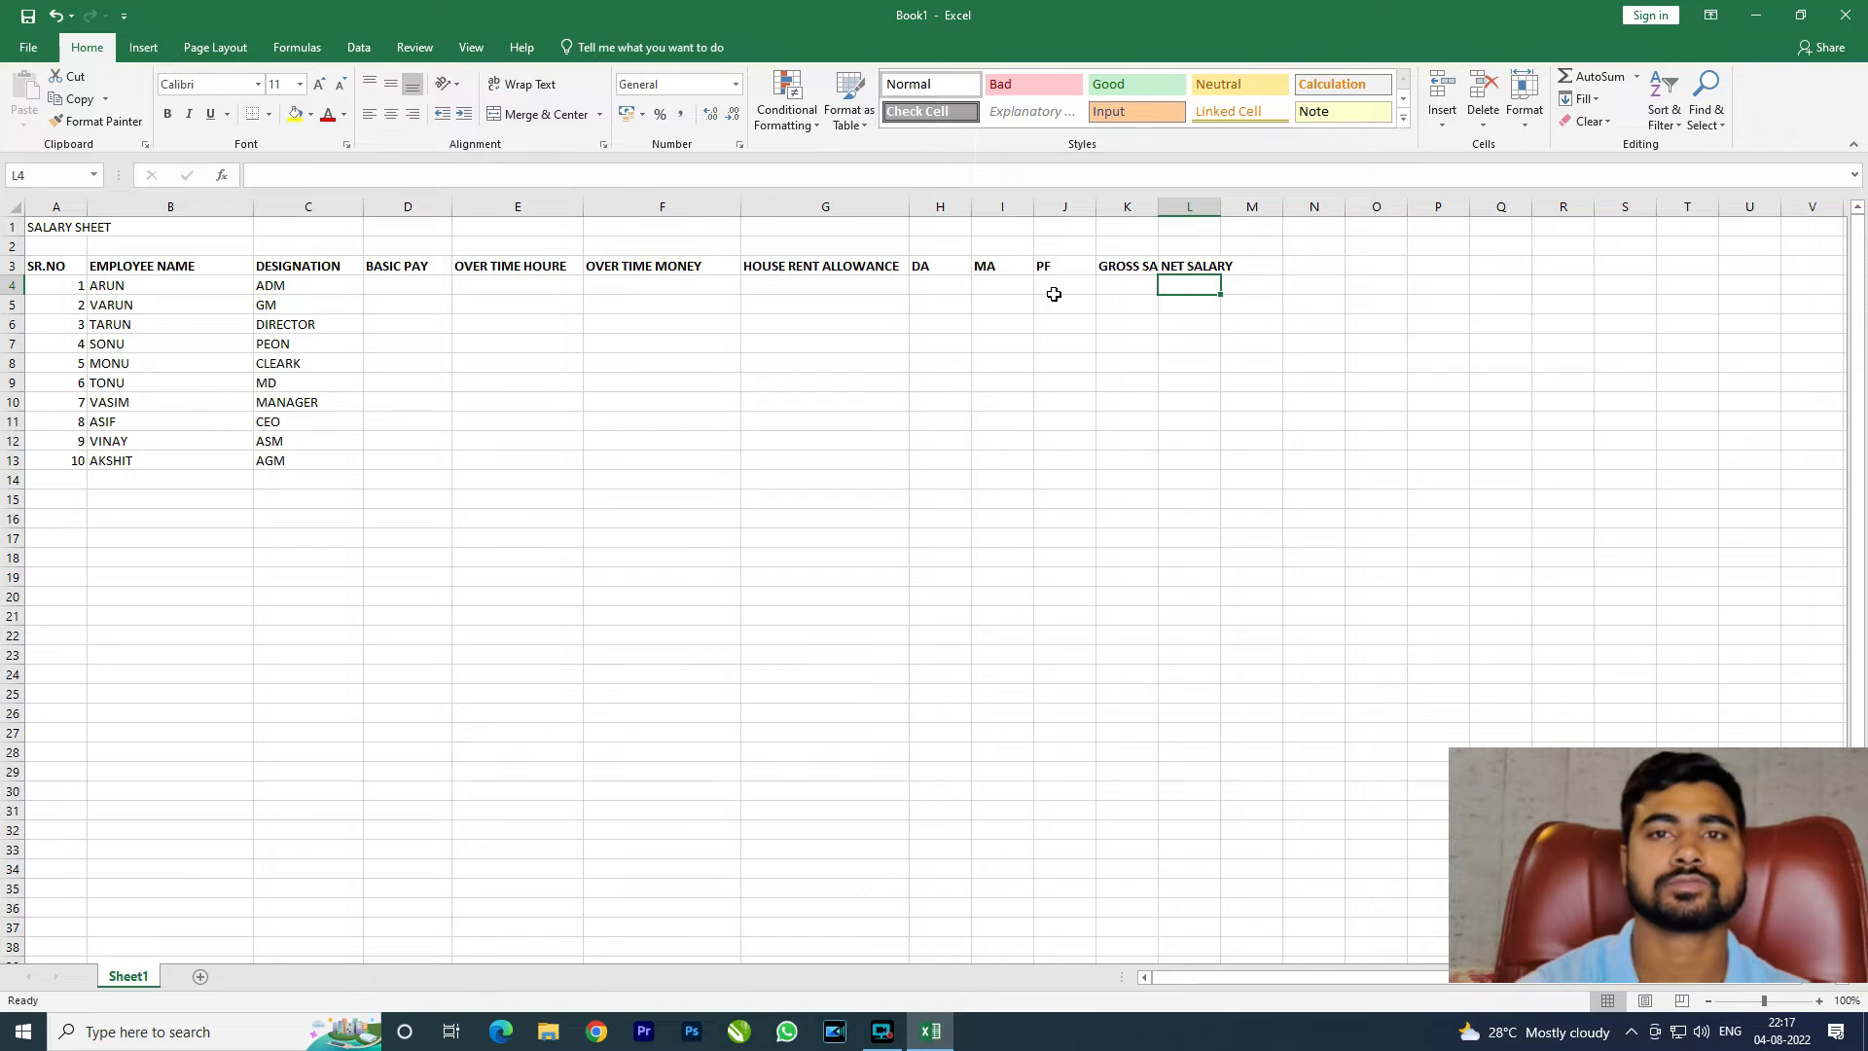
Step: Widen column J slightly and autofit columns K and L to their headers
{"action": "left_click_drag", "start_coordinate": [1096, 206], "coordinate": [1123, 206]}
{"action": "double_click", "coordinate": [1184, 204]}
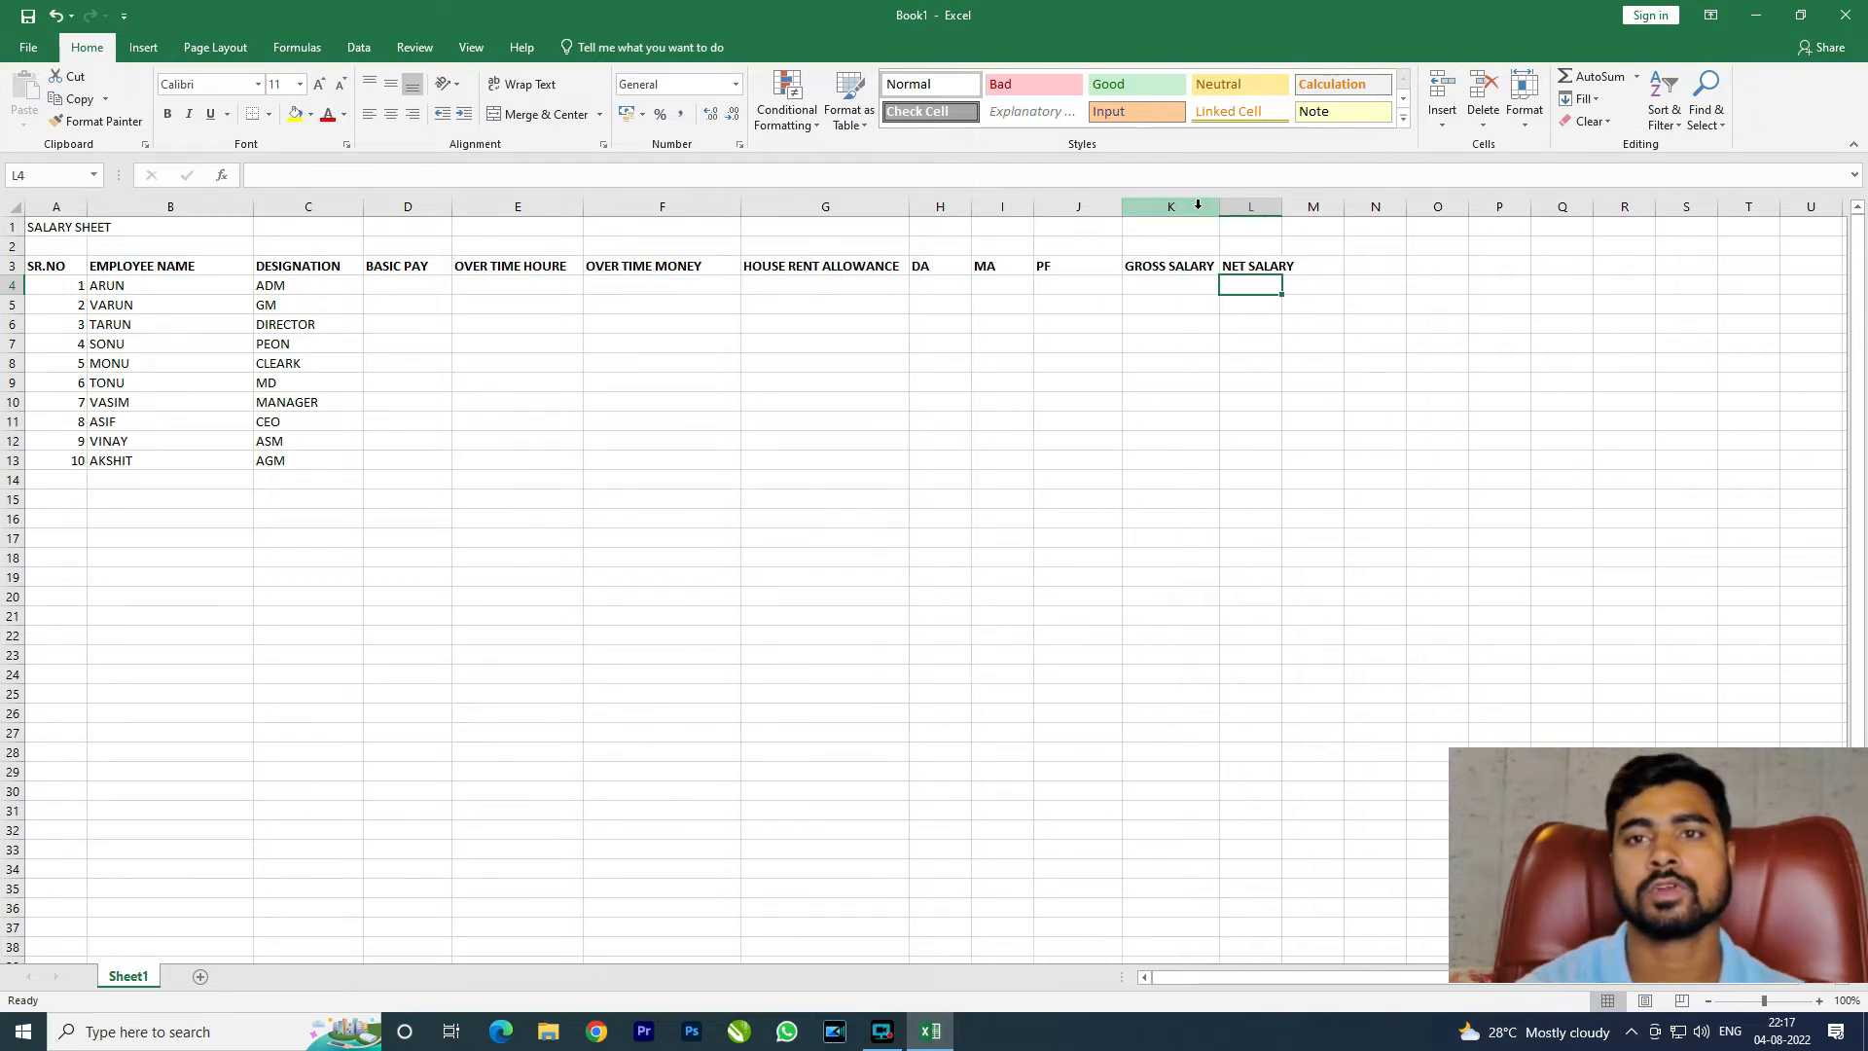
{"action": "double_click", "coordinate": [1281, 206]}
{"action": "left_click", "coordinate": [1017, 407]}
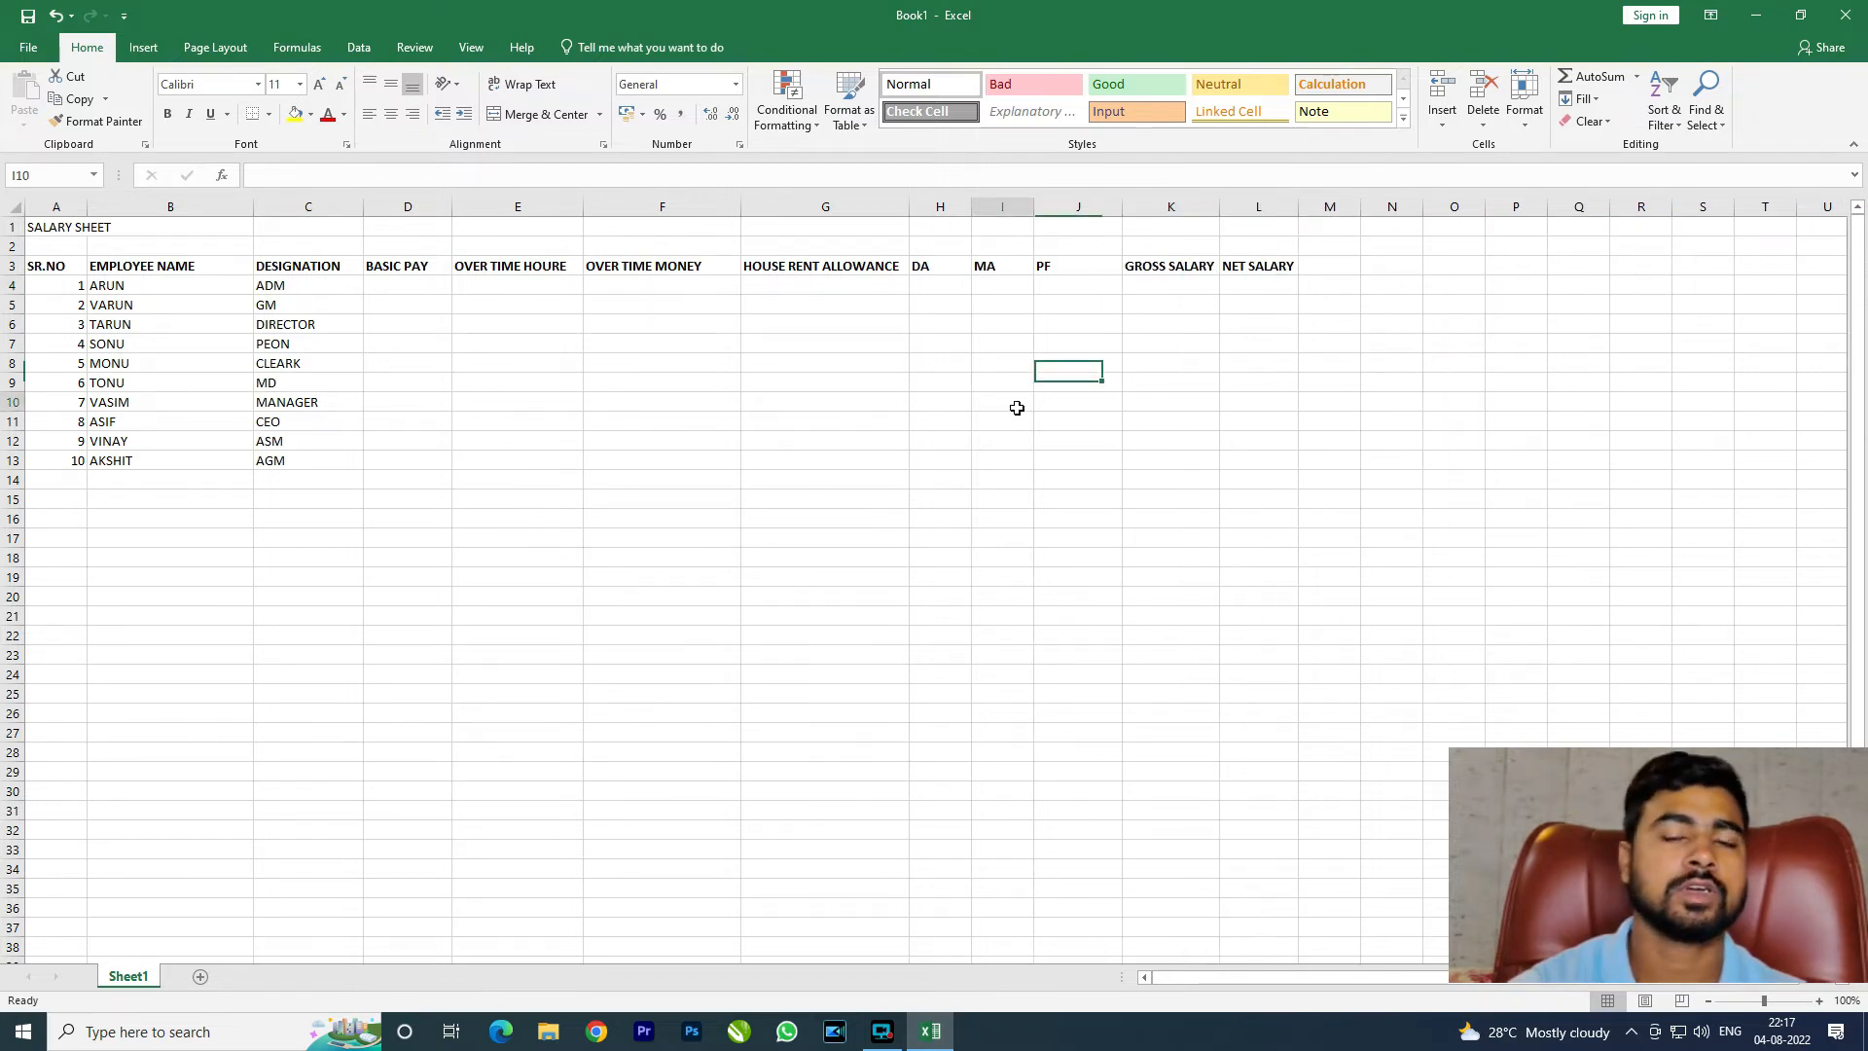
{"action": "left_click", "coordinate": [417, 597]}
{"action": "left_click", "coordinate": [254, 596]}
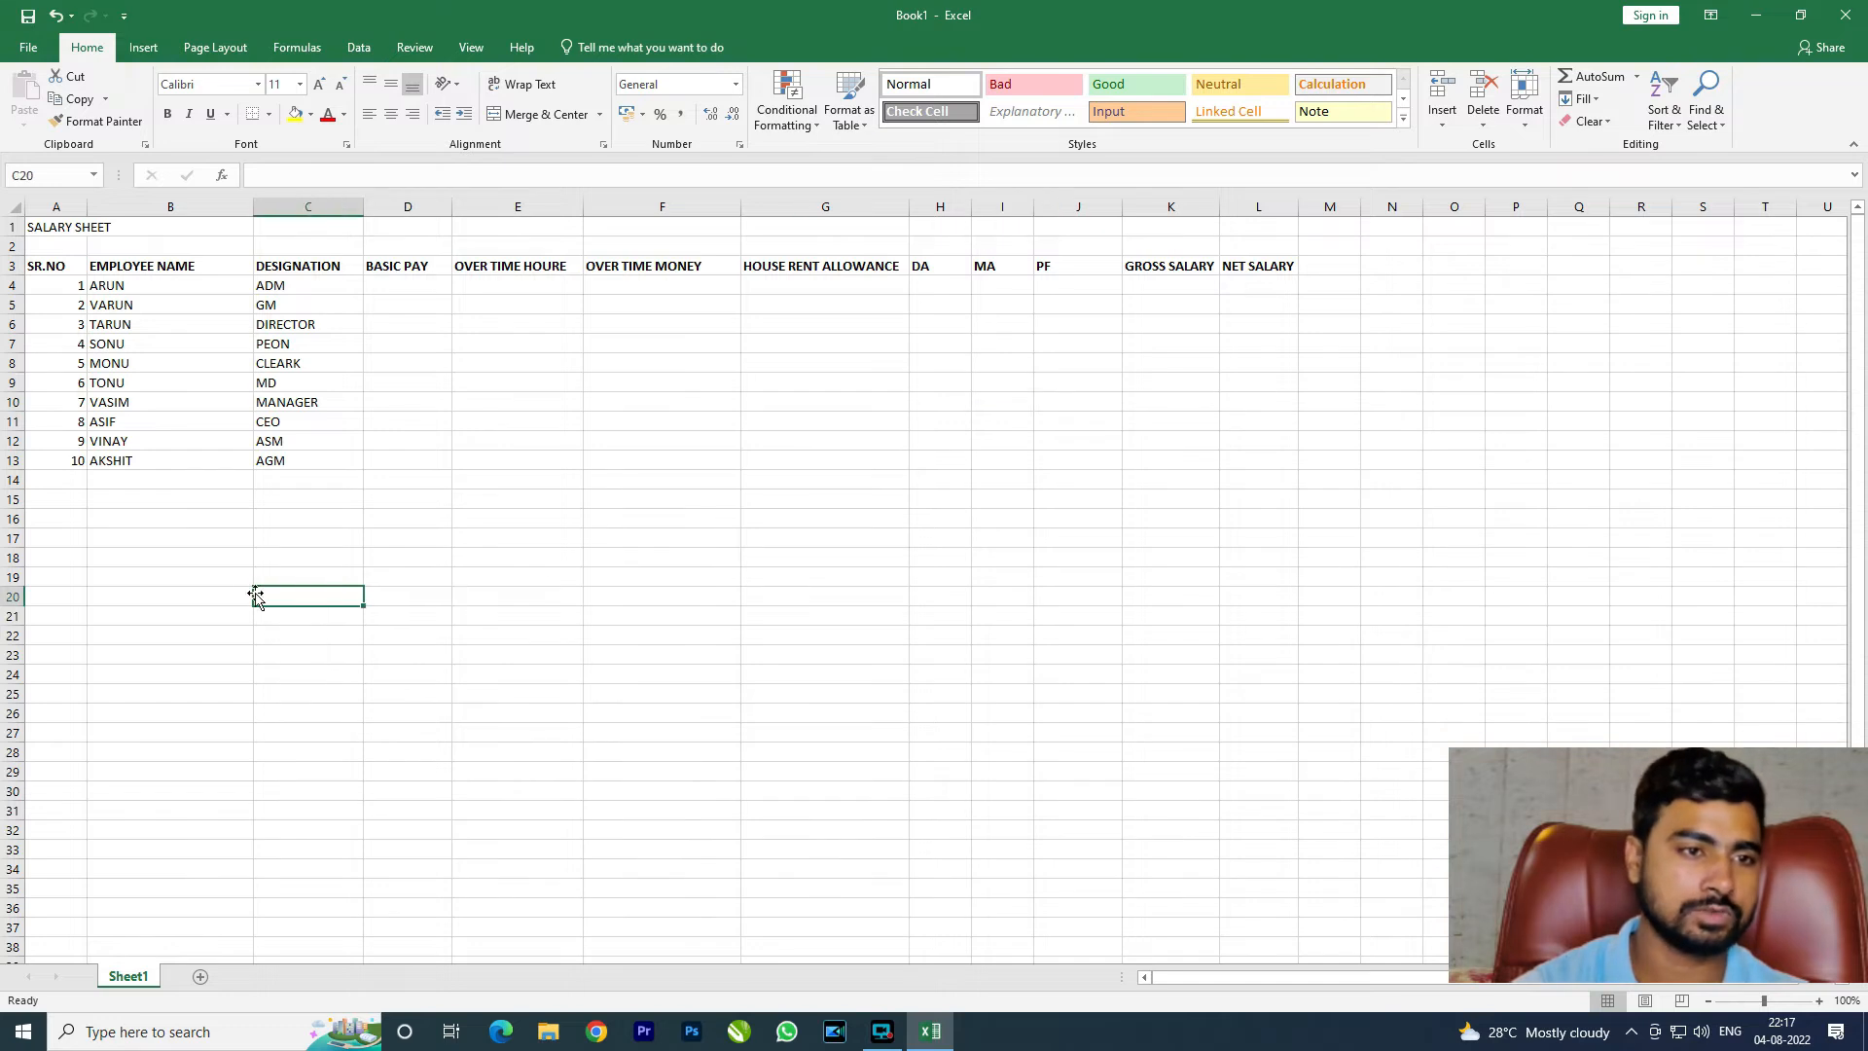
{"action": "left_click", "coordinate": [185, 581]}
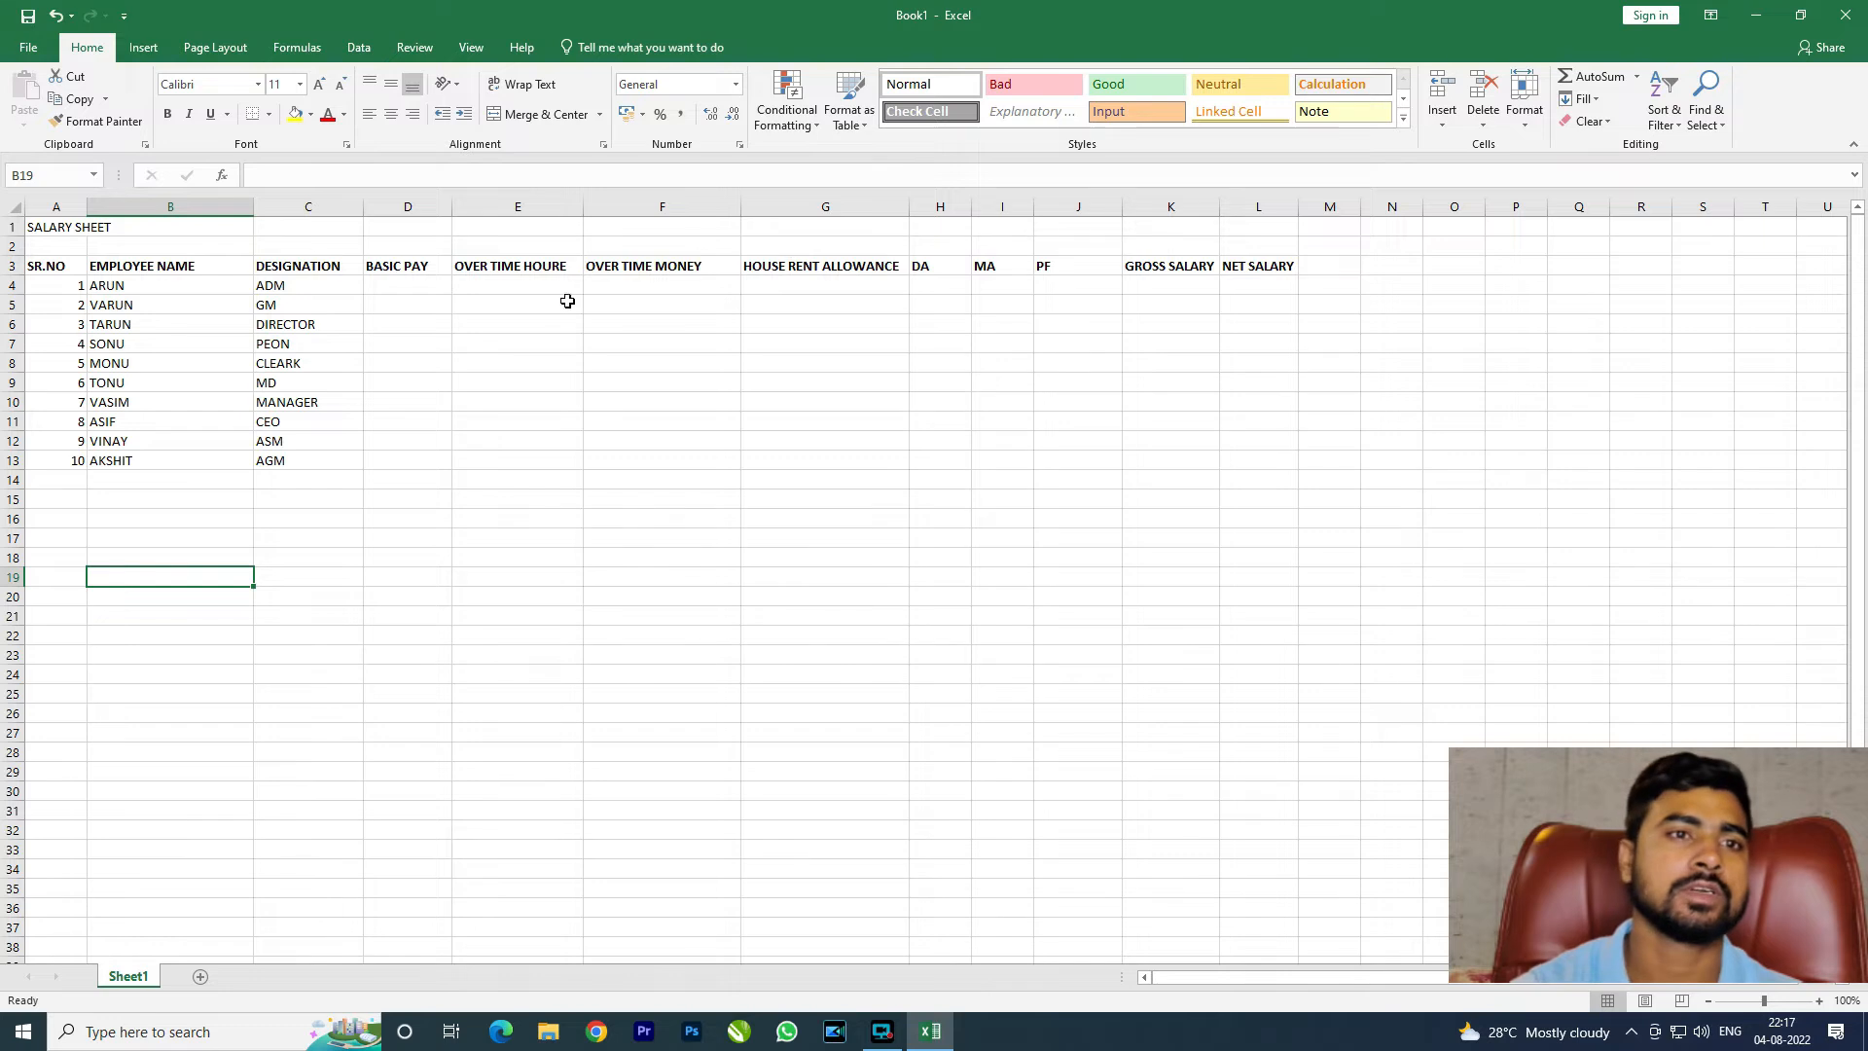
{"action": "left_click", "coordinate": [407, 206]}
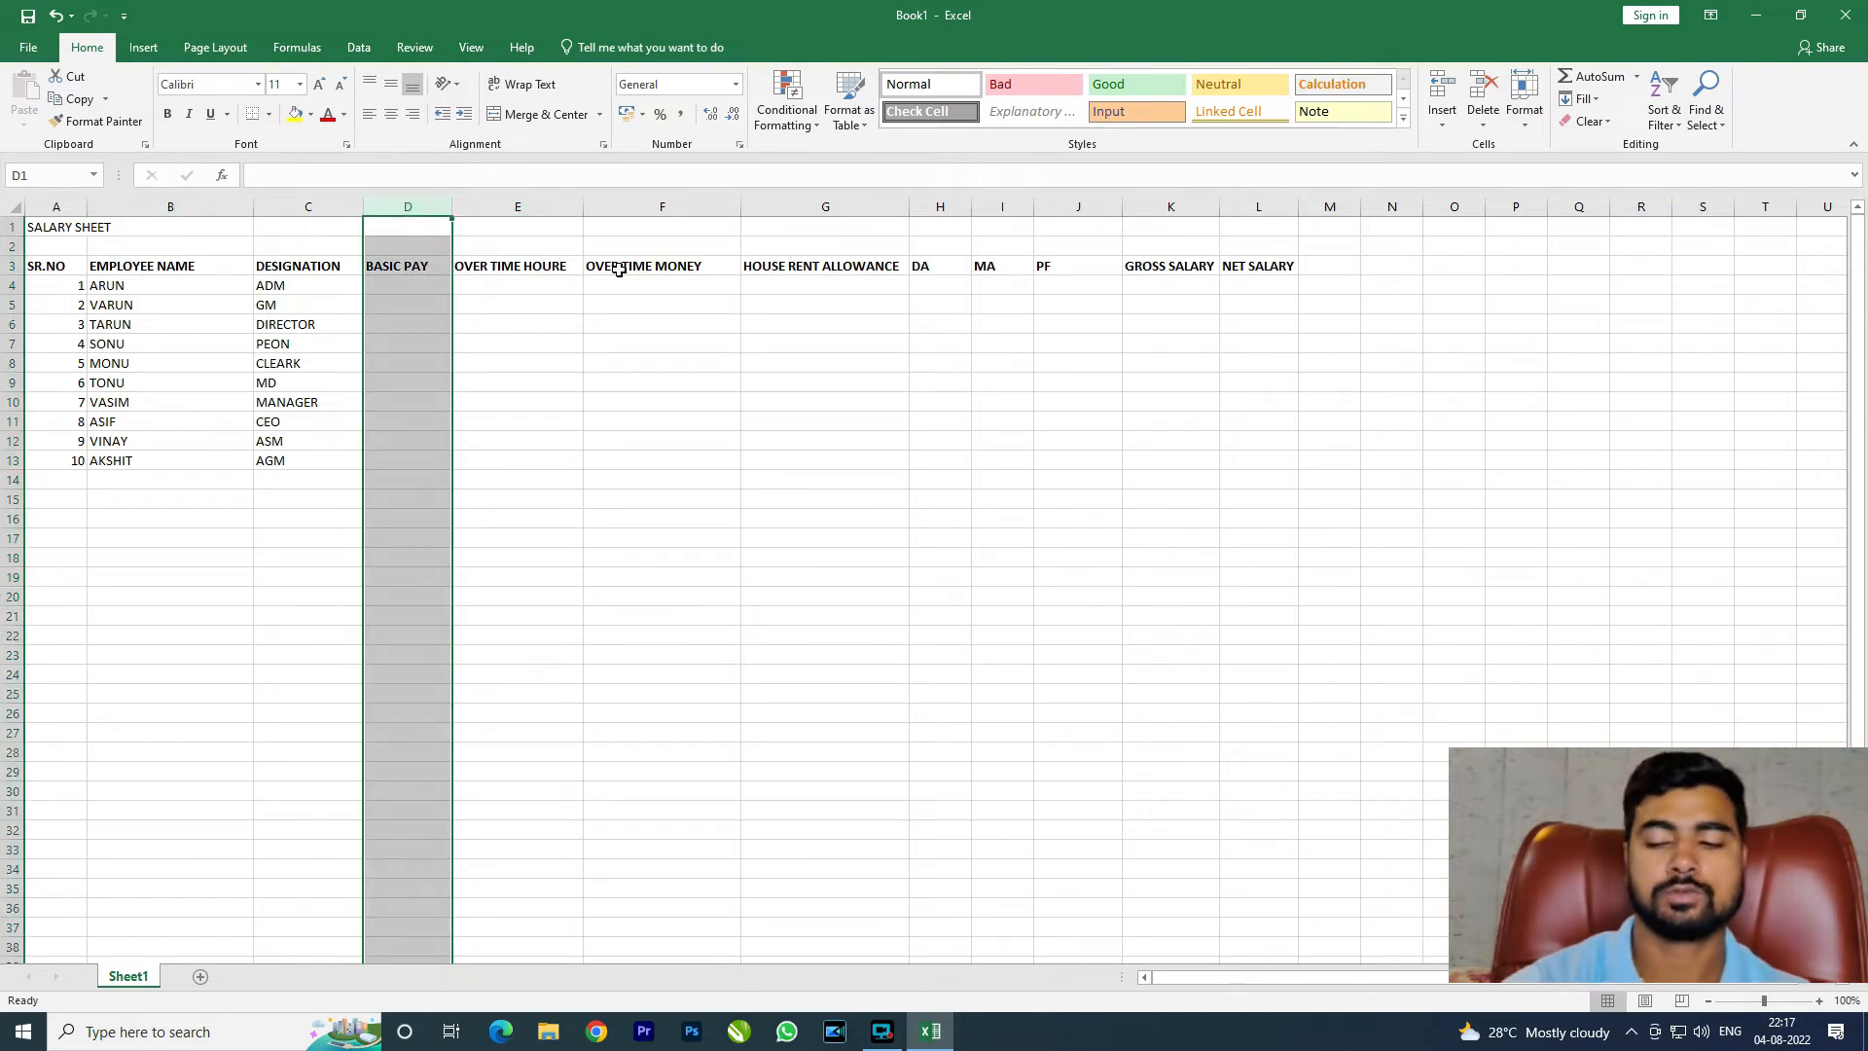
{"action": "key", "text": "ctrl+shift+plus"}
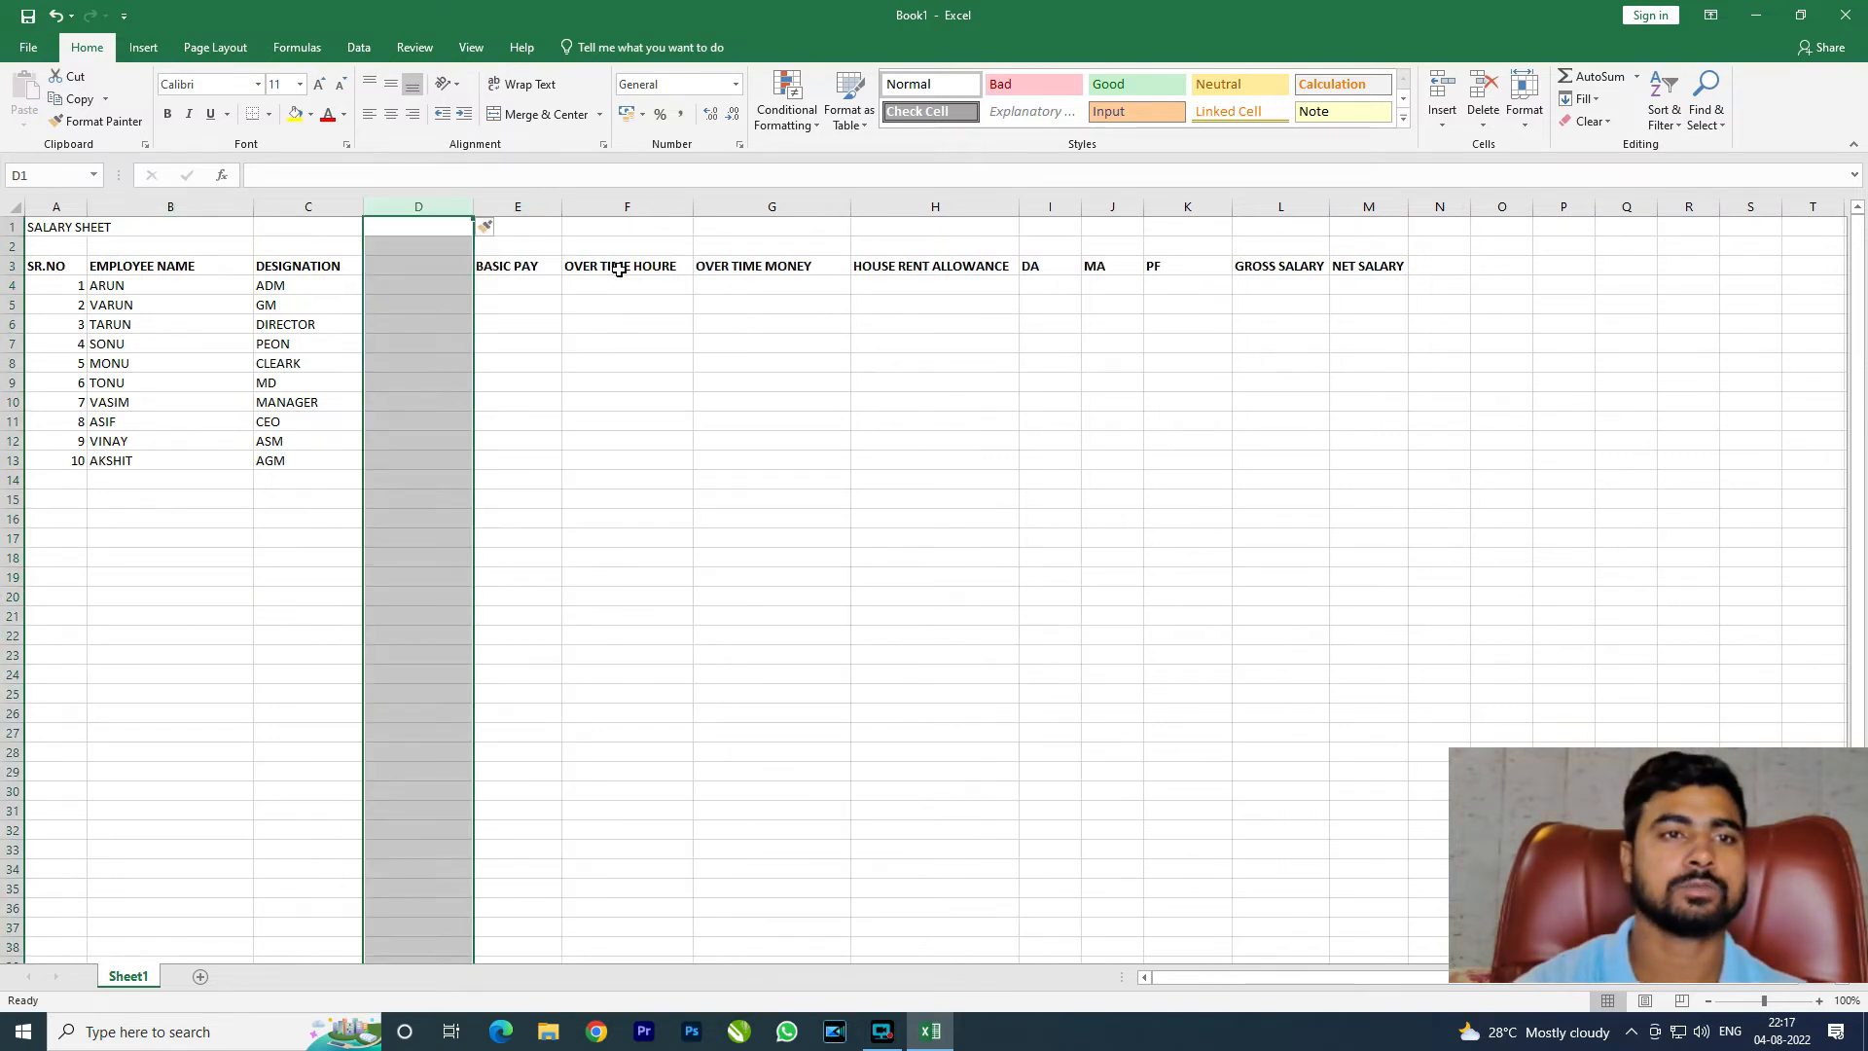
{"action": "key", "text": "ctrl+z"}
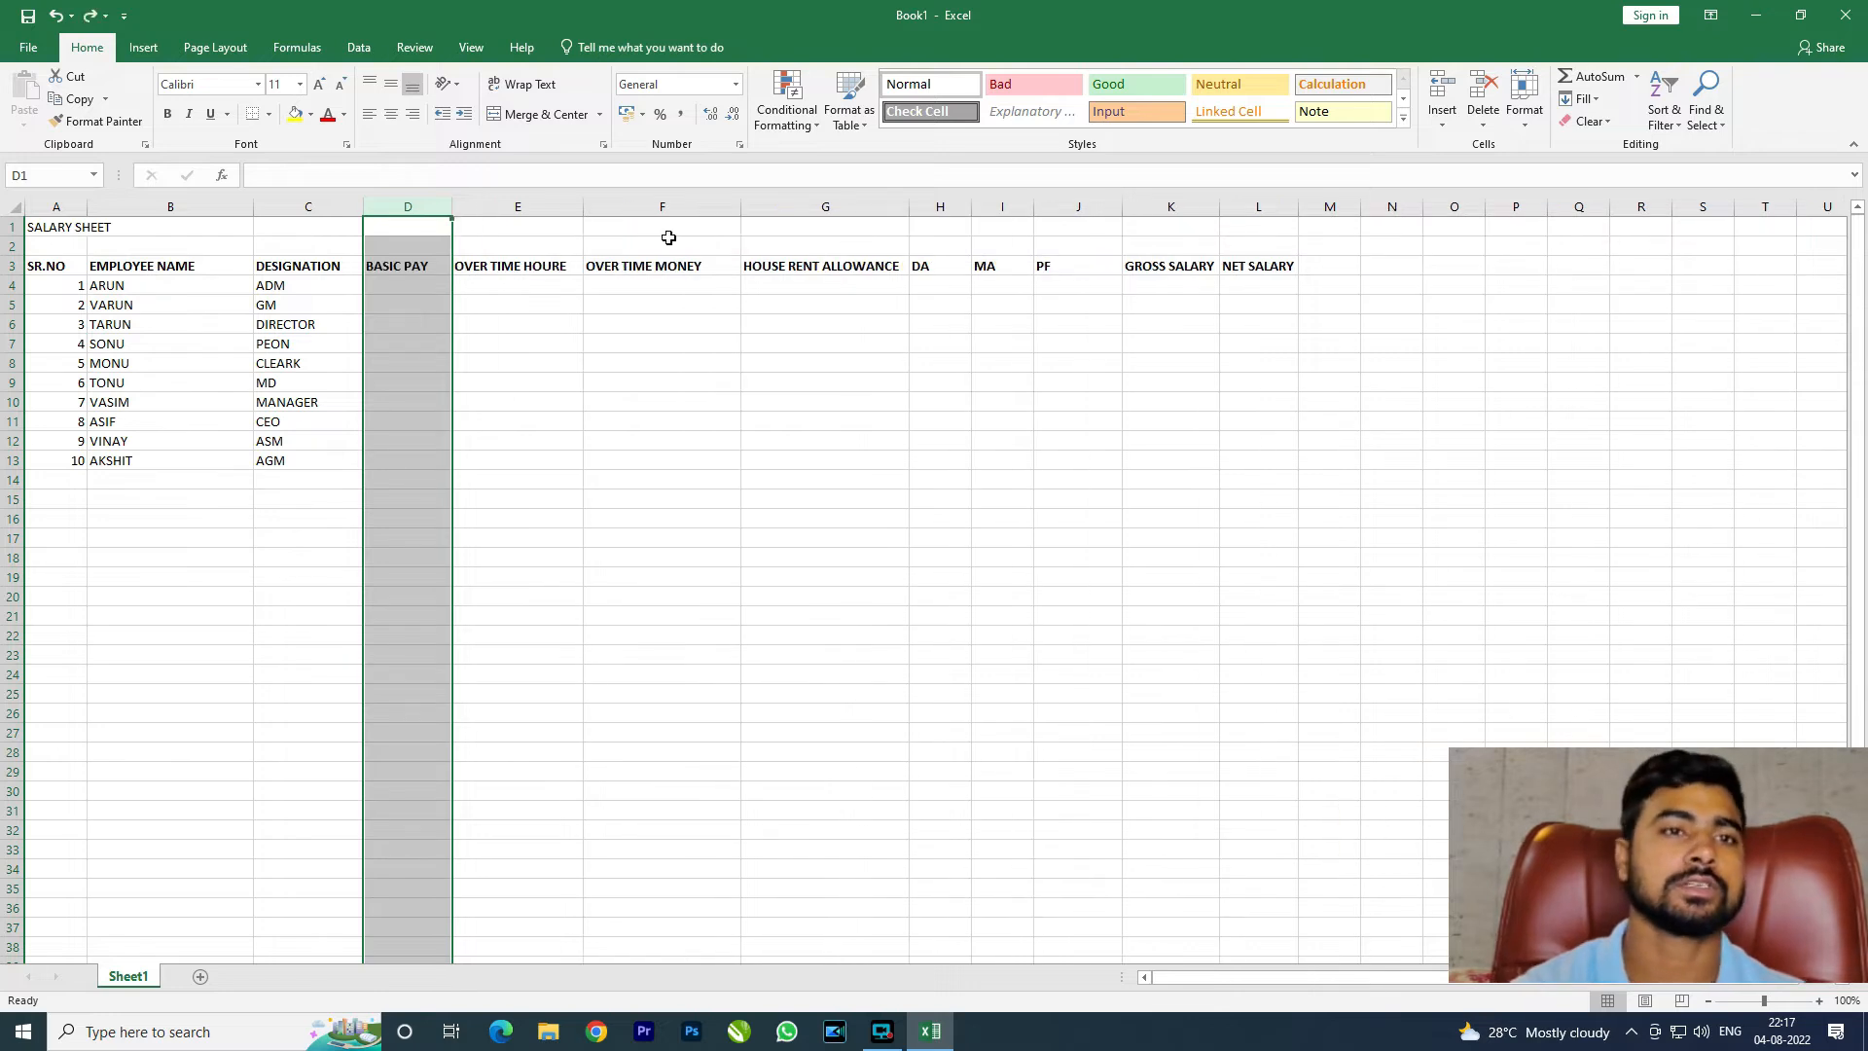
Step: Insert two blank columns between the BASIC PAY and OVER TIME HOURE columns
{"action": "left_click", "coordinate": [530, 205]}
{"action": "key", "text": "ctrl+shift+plus"}
{"action": "key", "text": "ctrl+shift+plus"}
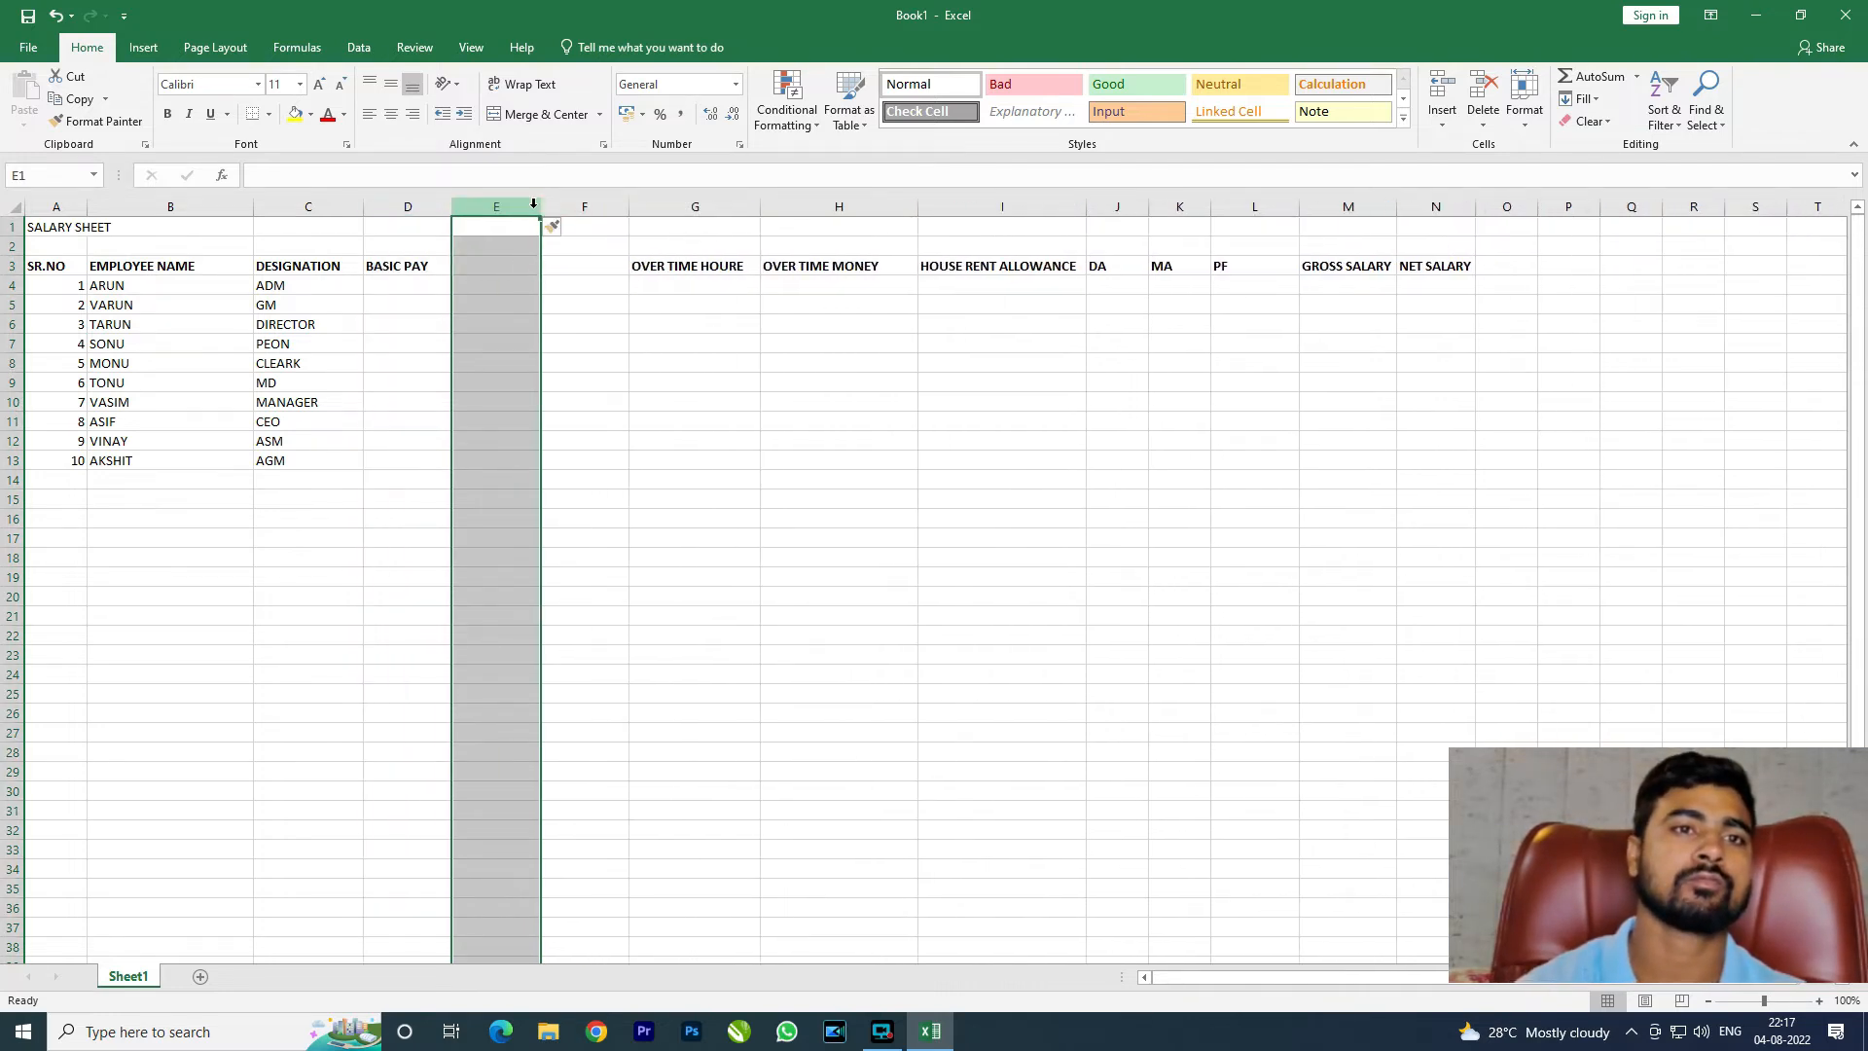
Step: Enter the headers PAY PER HR. in E3 and PAY PER DAY in F3
{"action": "left_click", "coordinate": [488, 308]}
{"action": "left_click_drag", "start_coordinate": [492, 246], "coordinate": [482, 268]}
{"action": "left_click", "coordinate": [481, 270]}
{"action": "type", "text": "P"}
{"action": "type", "text": "BAS"}
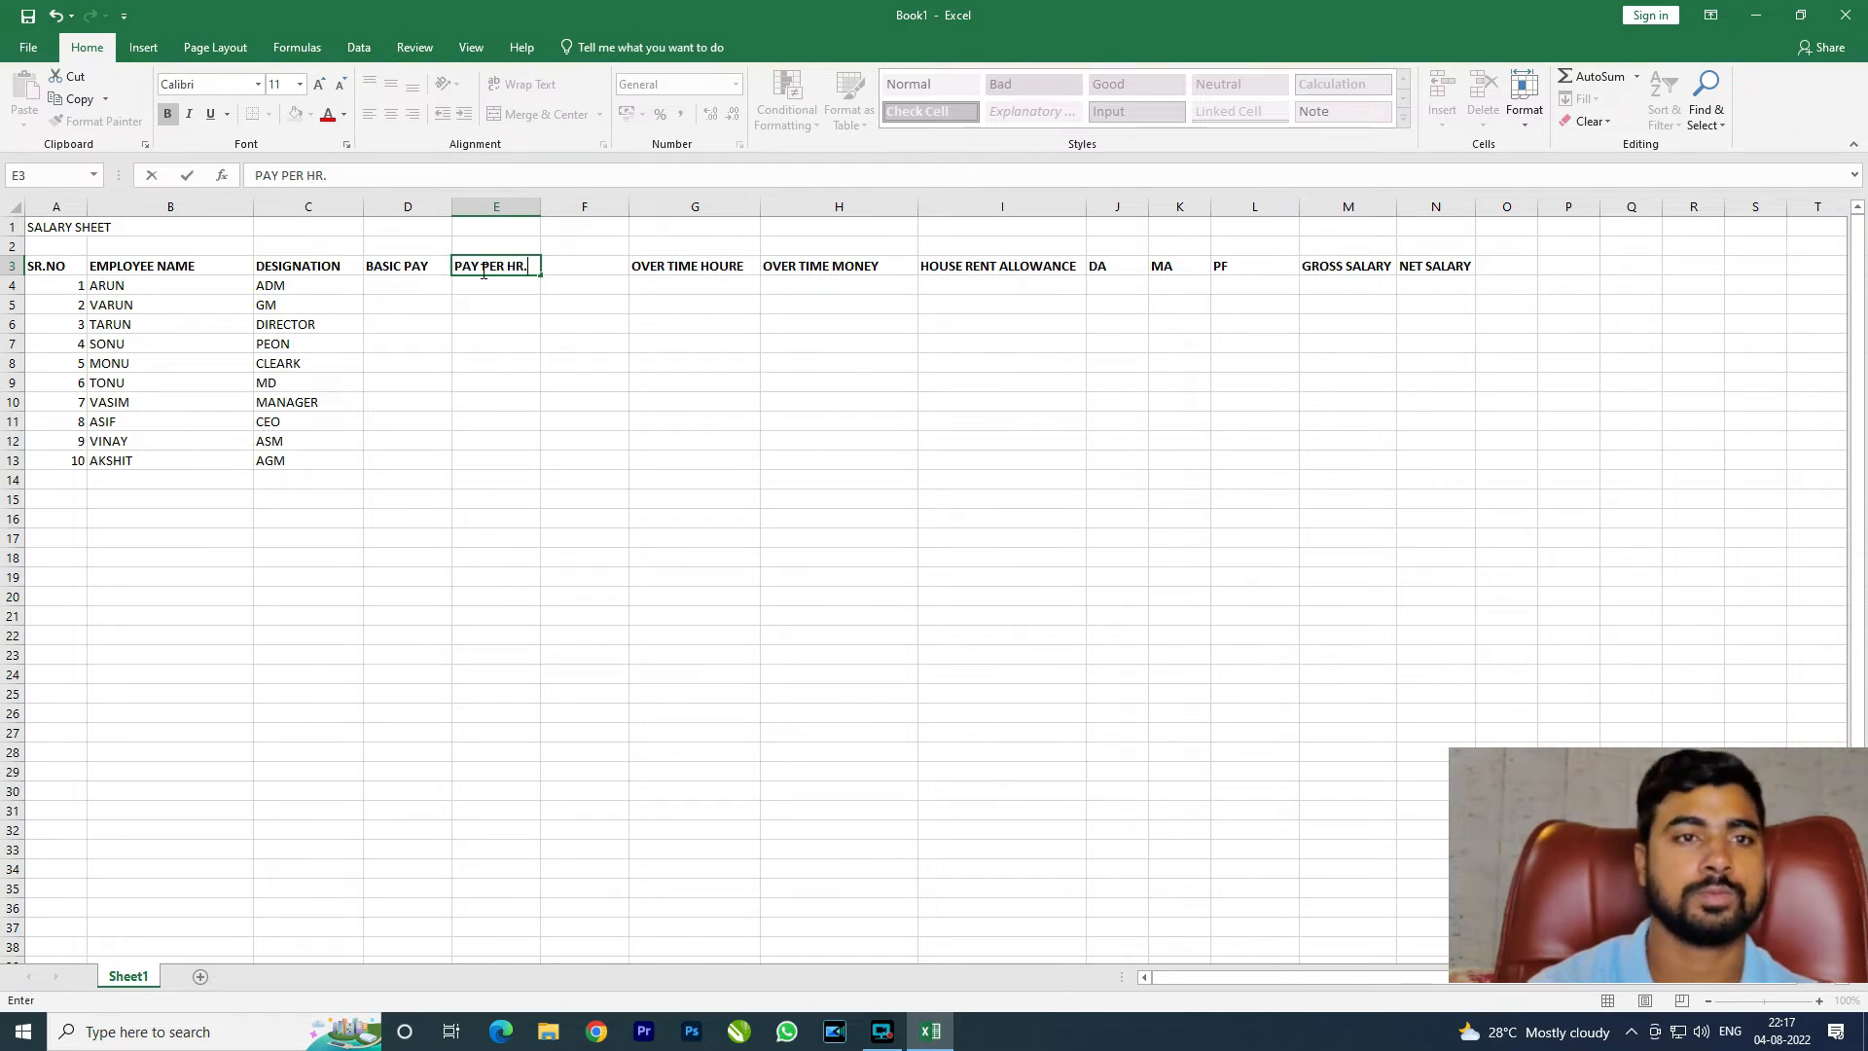
{"action": "key", "text": "Tab"}
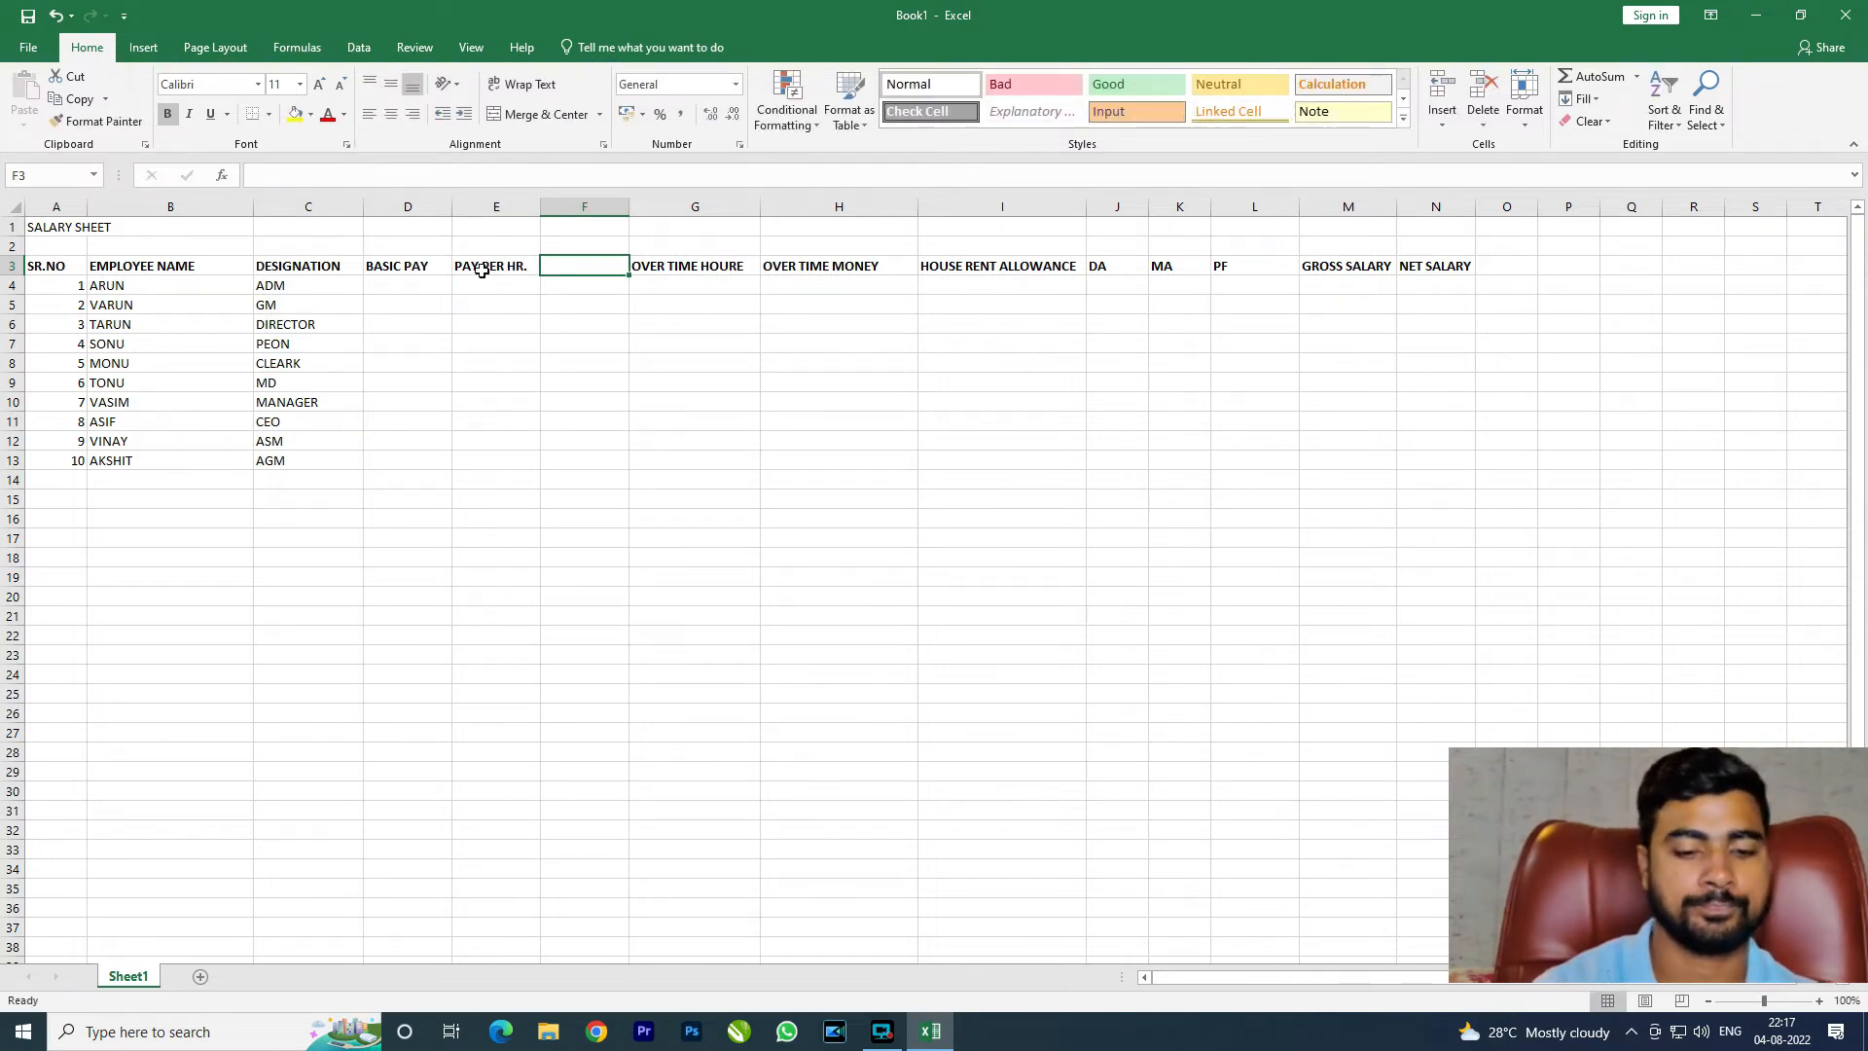
{"action": "type", "text": "PAY "}
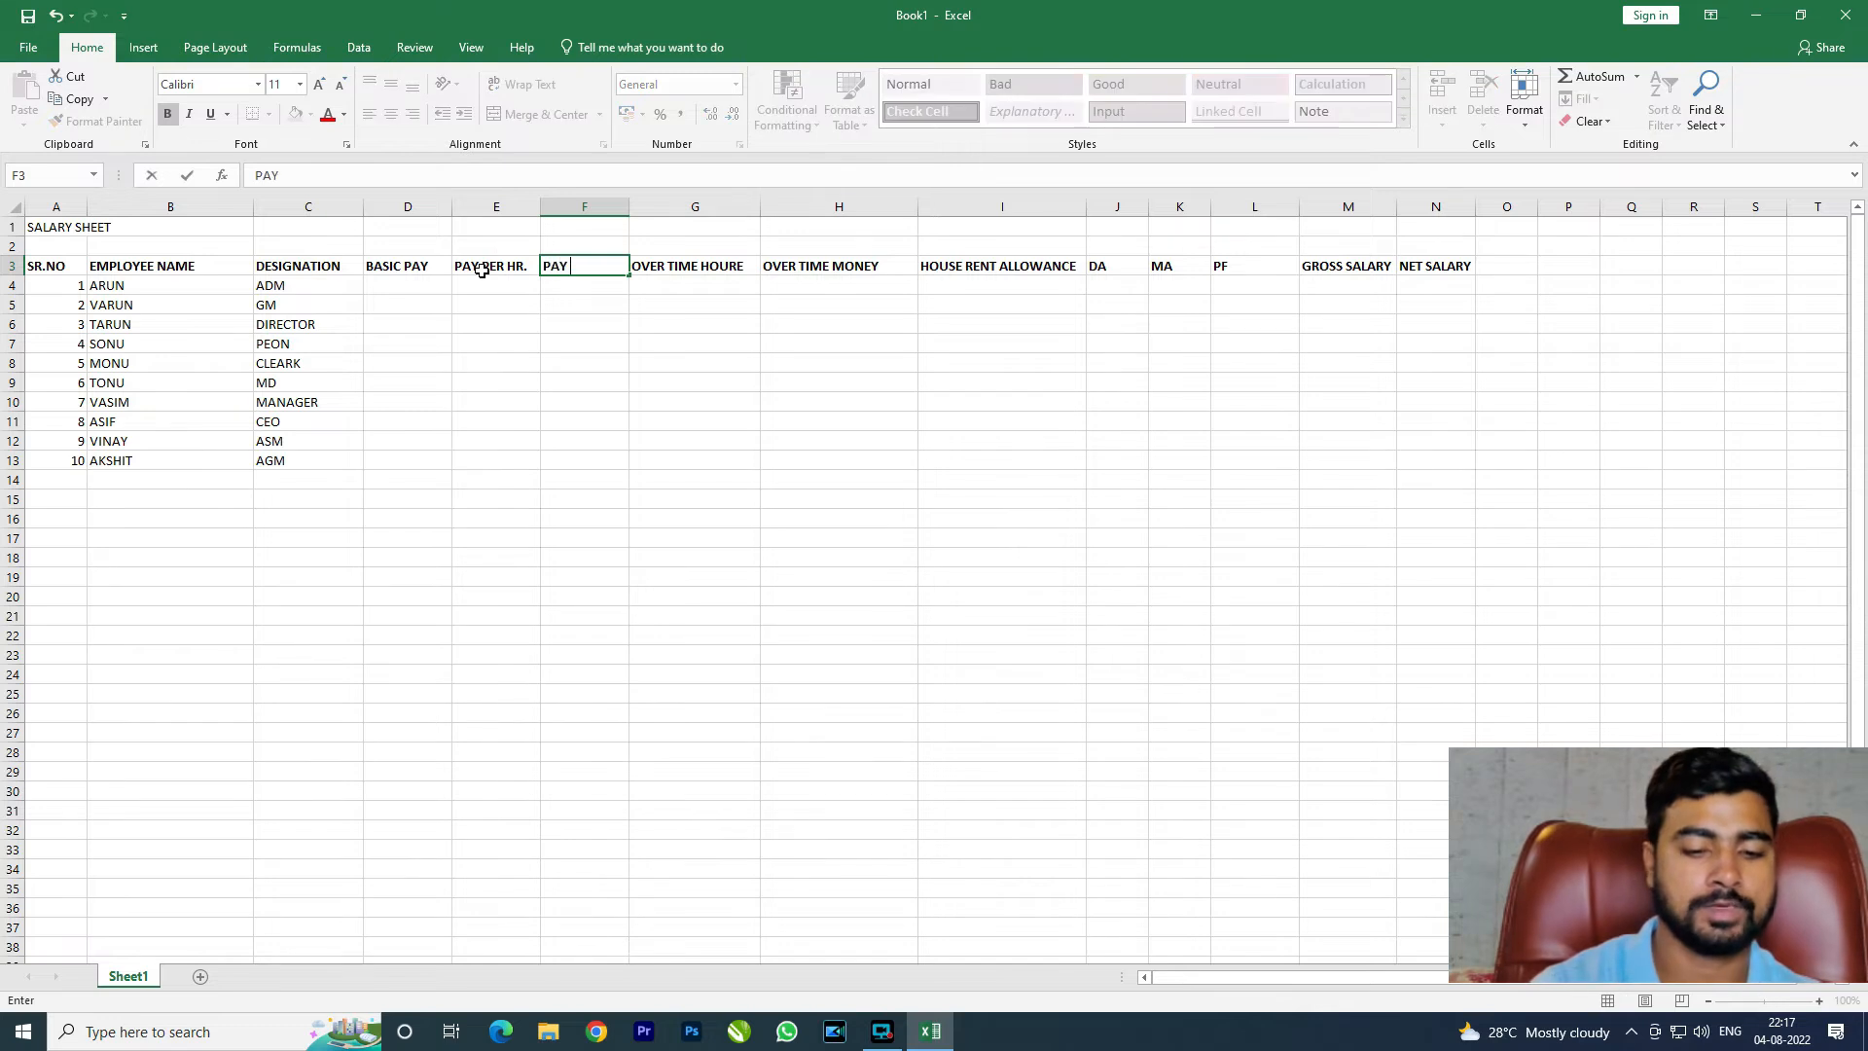
{"action": "type", "text": "PER DAY"}
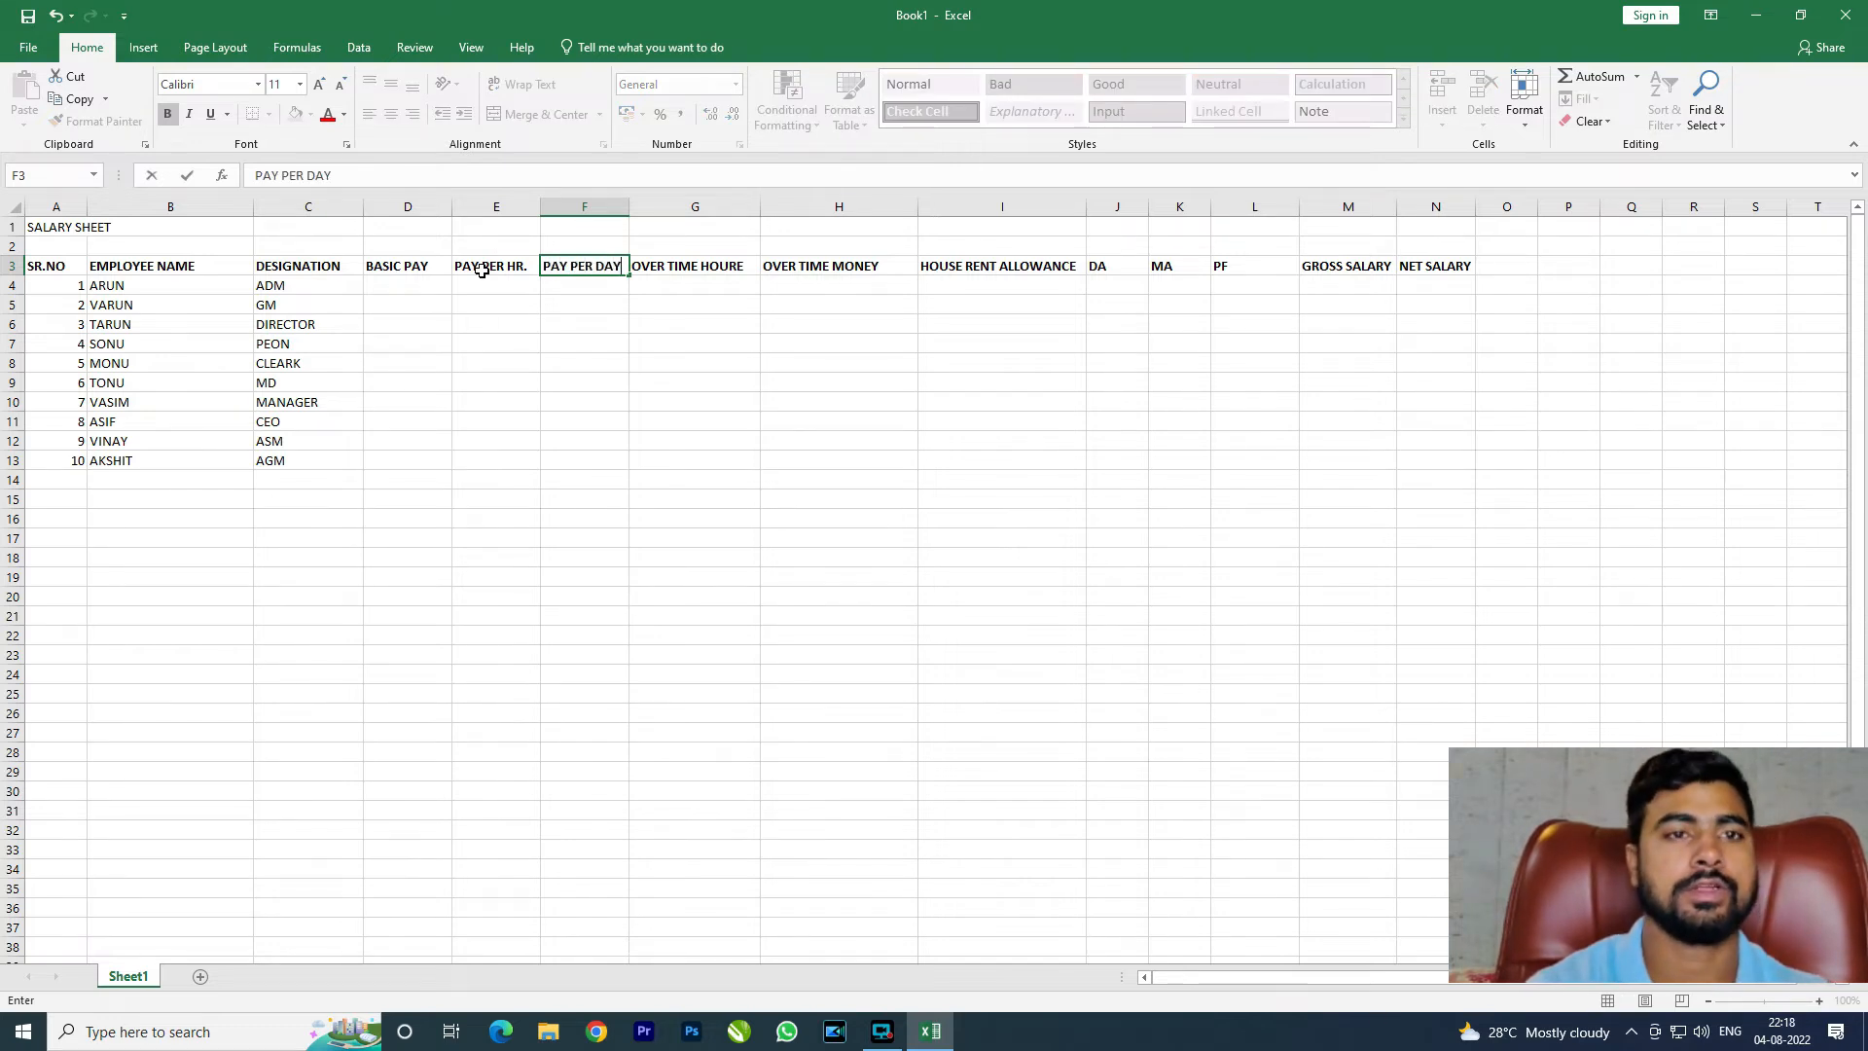
{"action": "key", "text": "Return"}
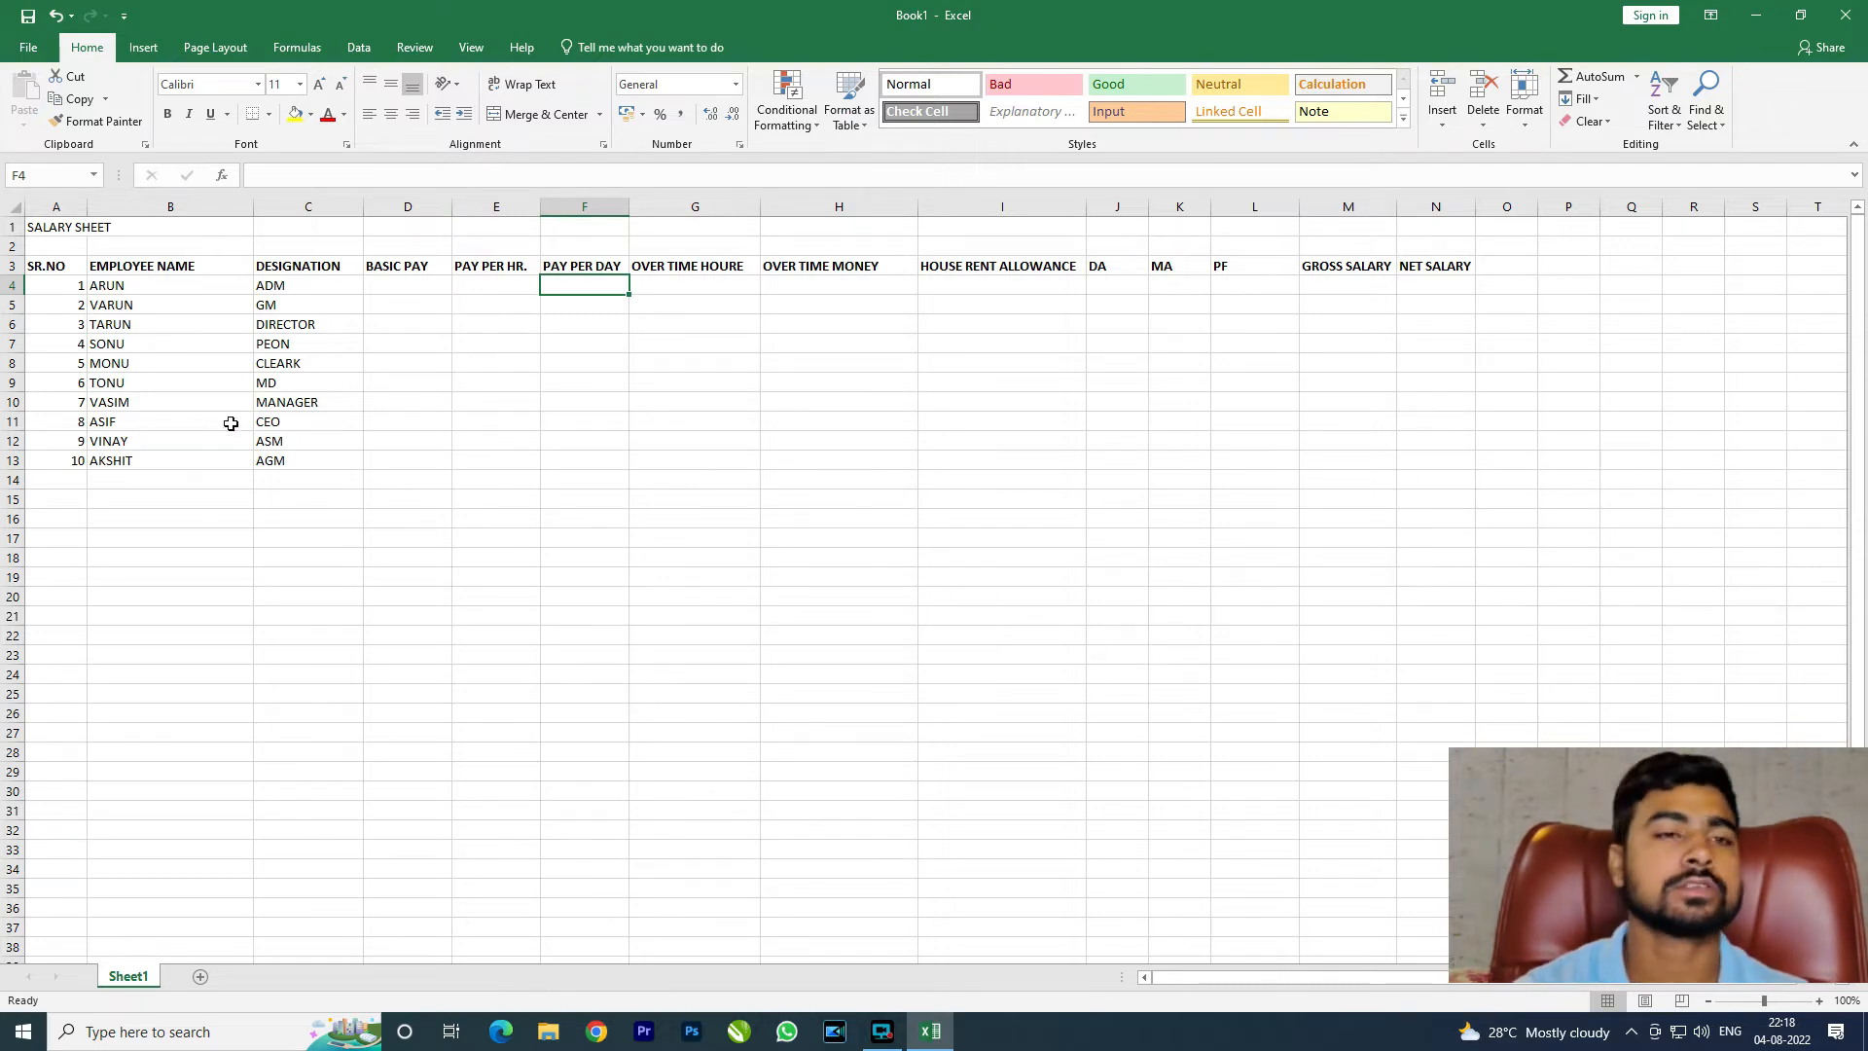
{"action": "left_click", "coordinate": [511, 265]}
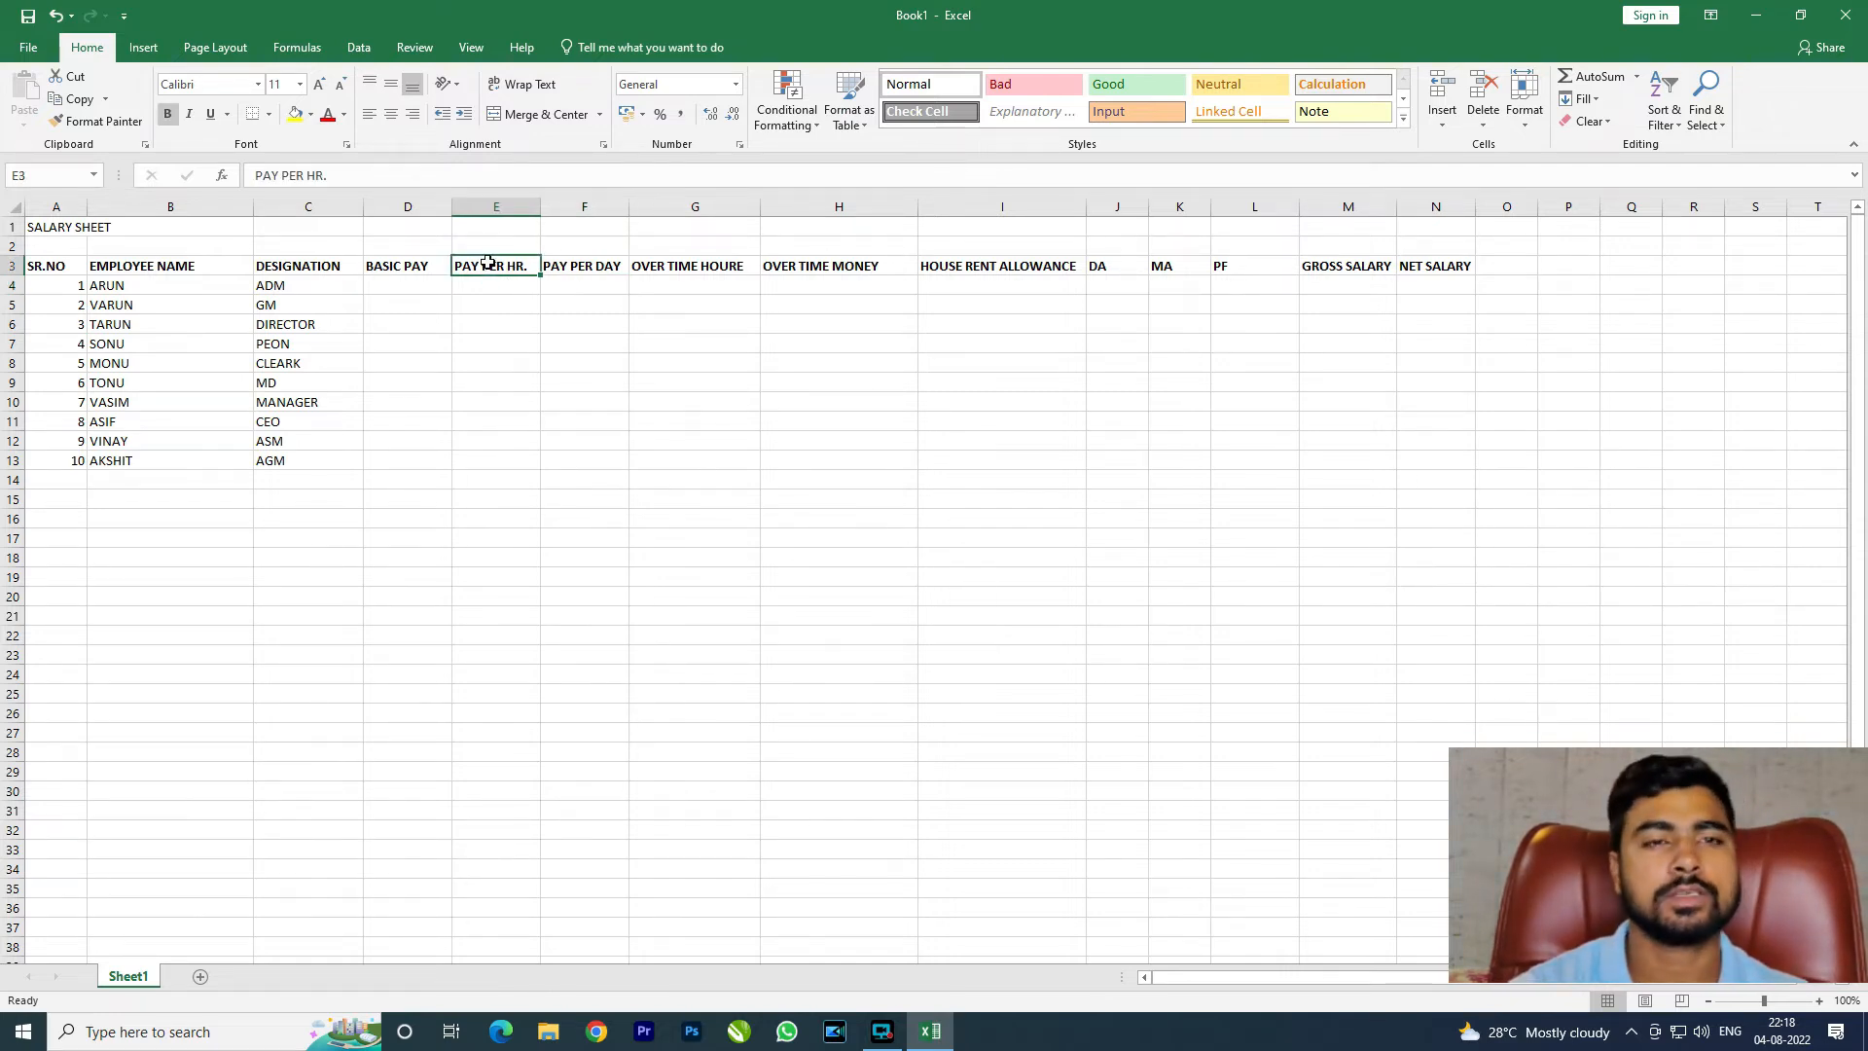
{"action": "left_click_drag", "start_coordinate": [493, 262], "coordinate": [562, 269]}
{"action": "left_click", "coordinate": [584, 310]}
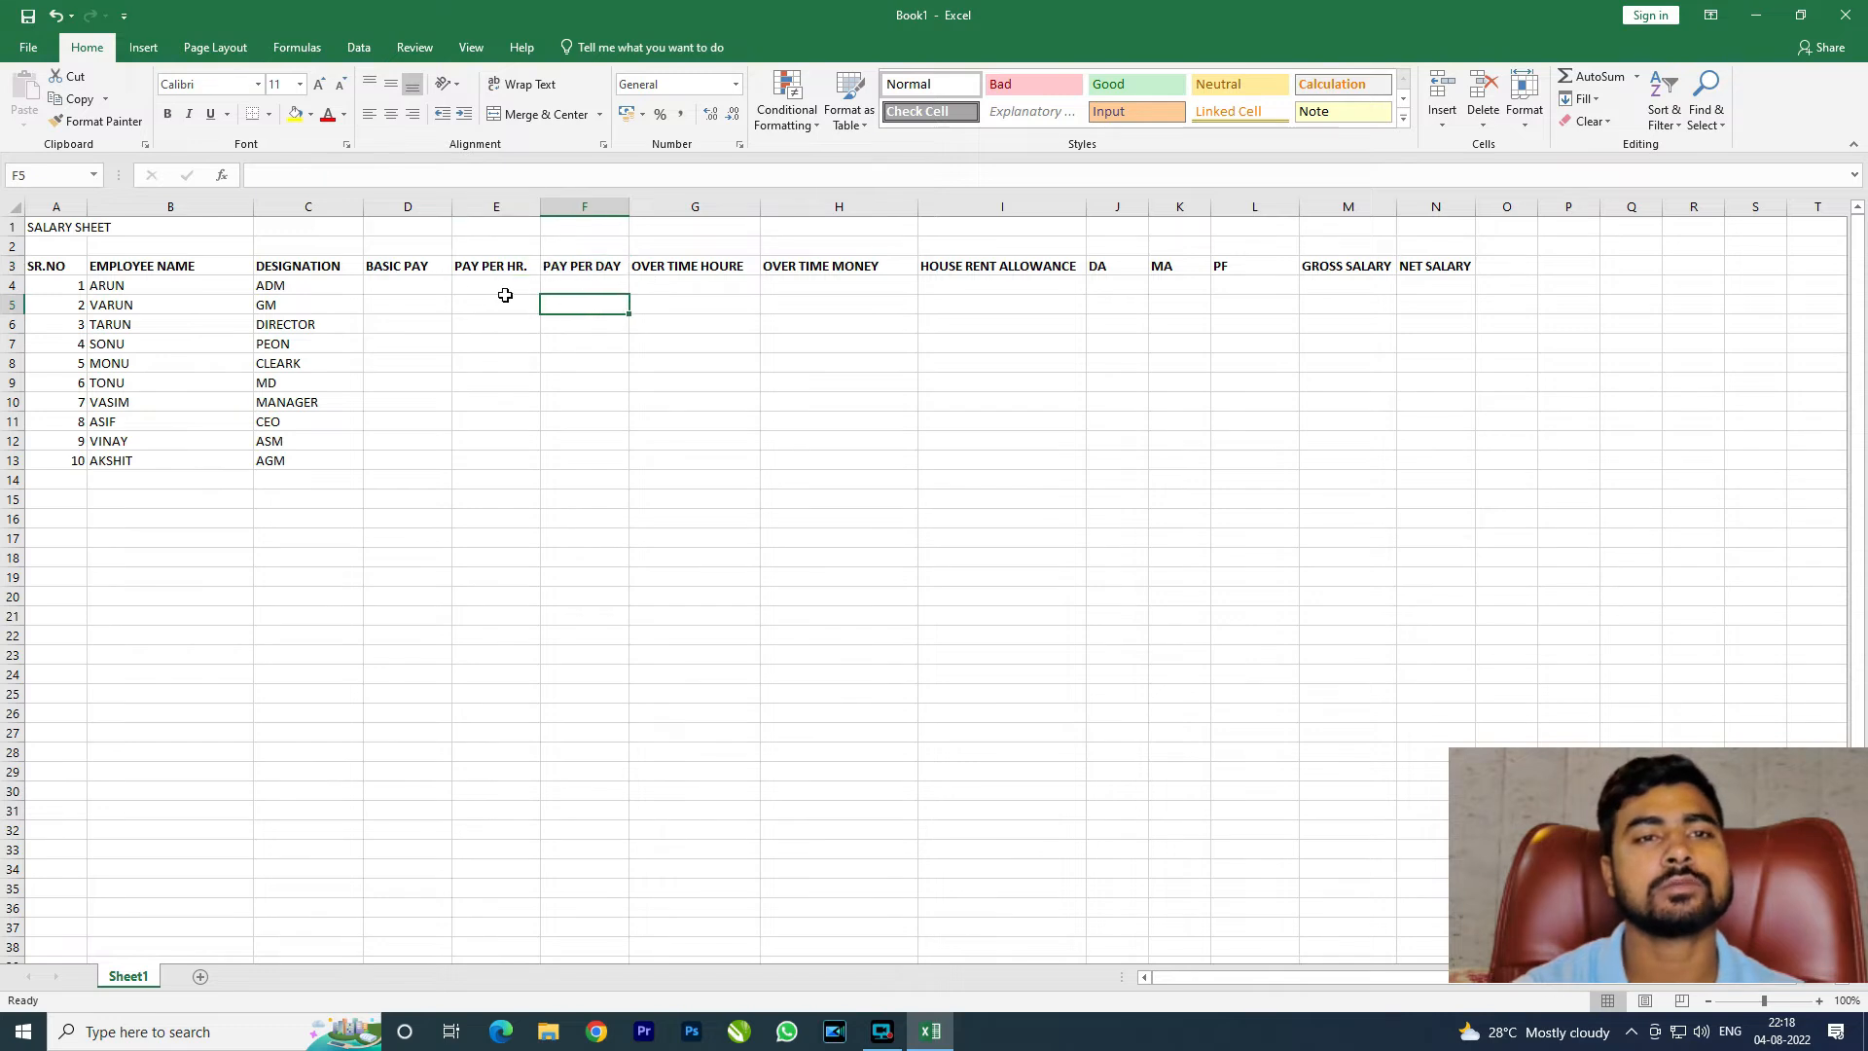
Step: Shorten the overtime hours header in G3 to OVER TIME HR. and narrow column G slightly
{"action": "left_click", "coordinate": [498, 288]}
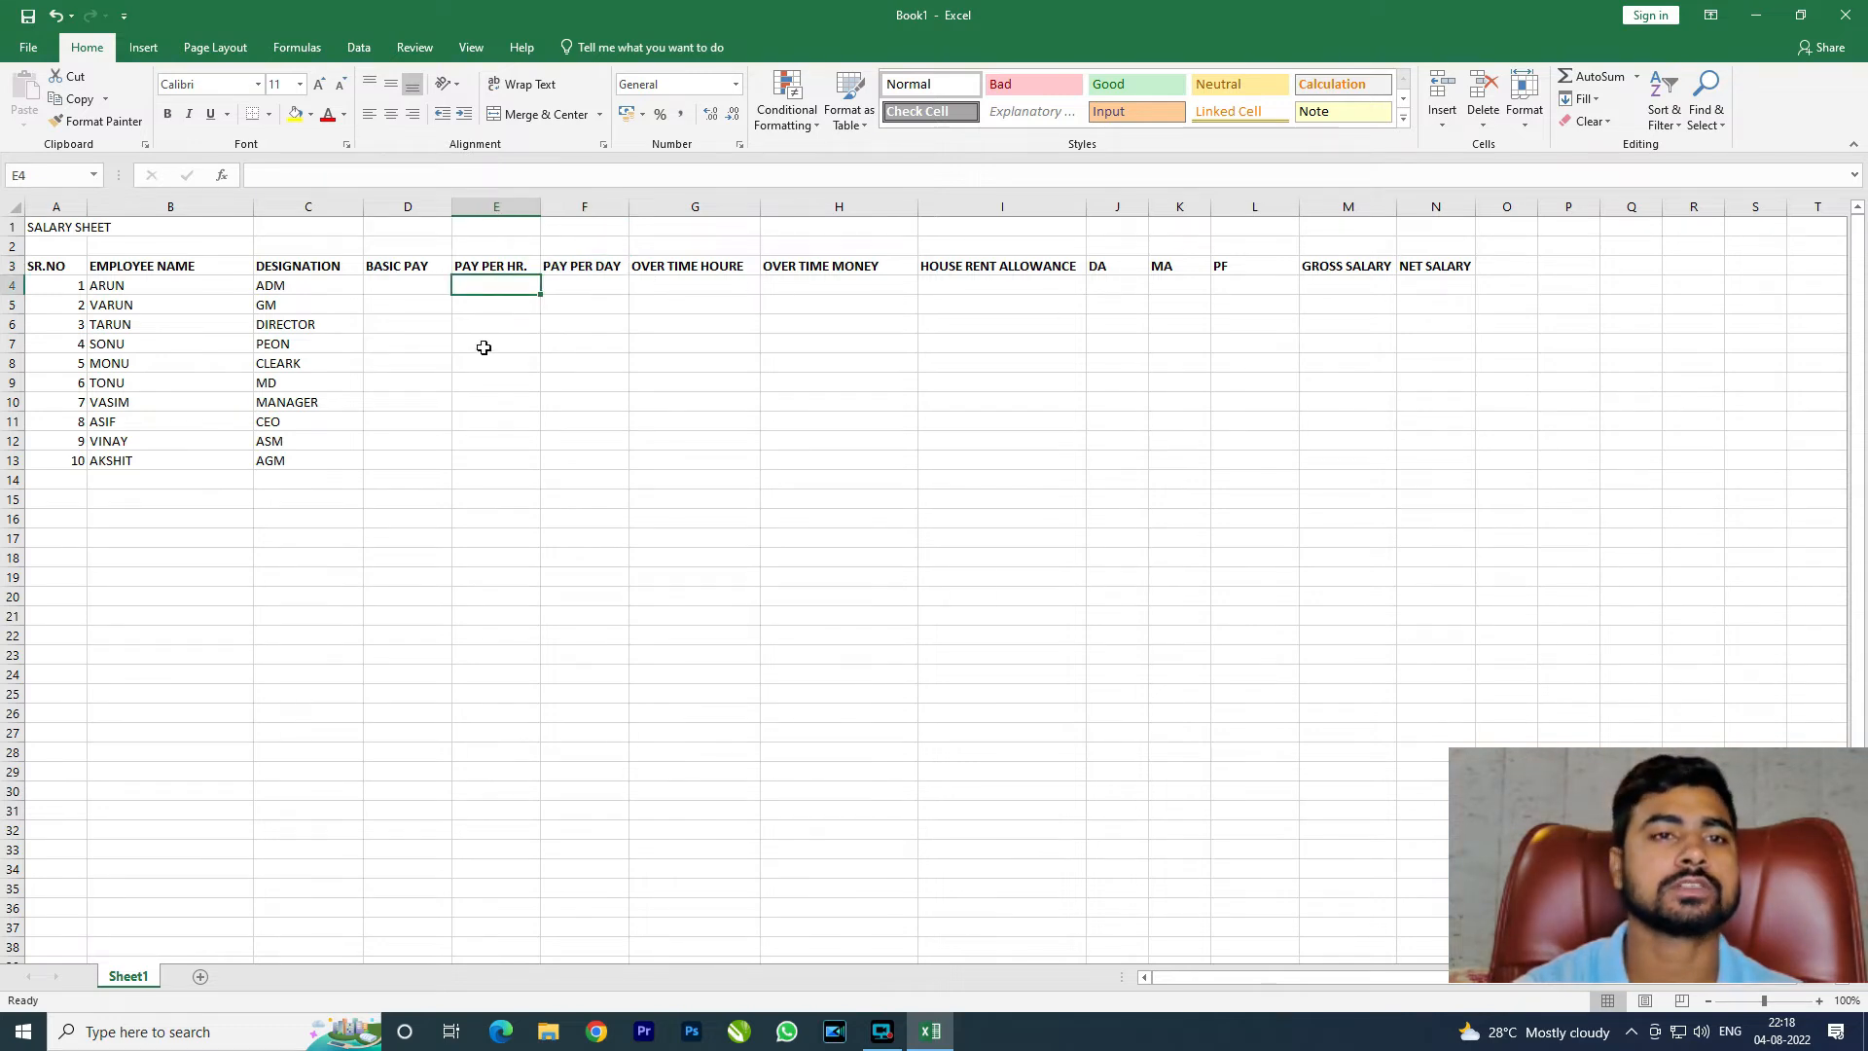
{"action": "left_click", "coordinate": [726, 265]}
{"action": "double_click", "coordinate": [727, 265]}
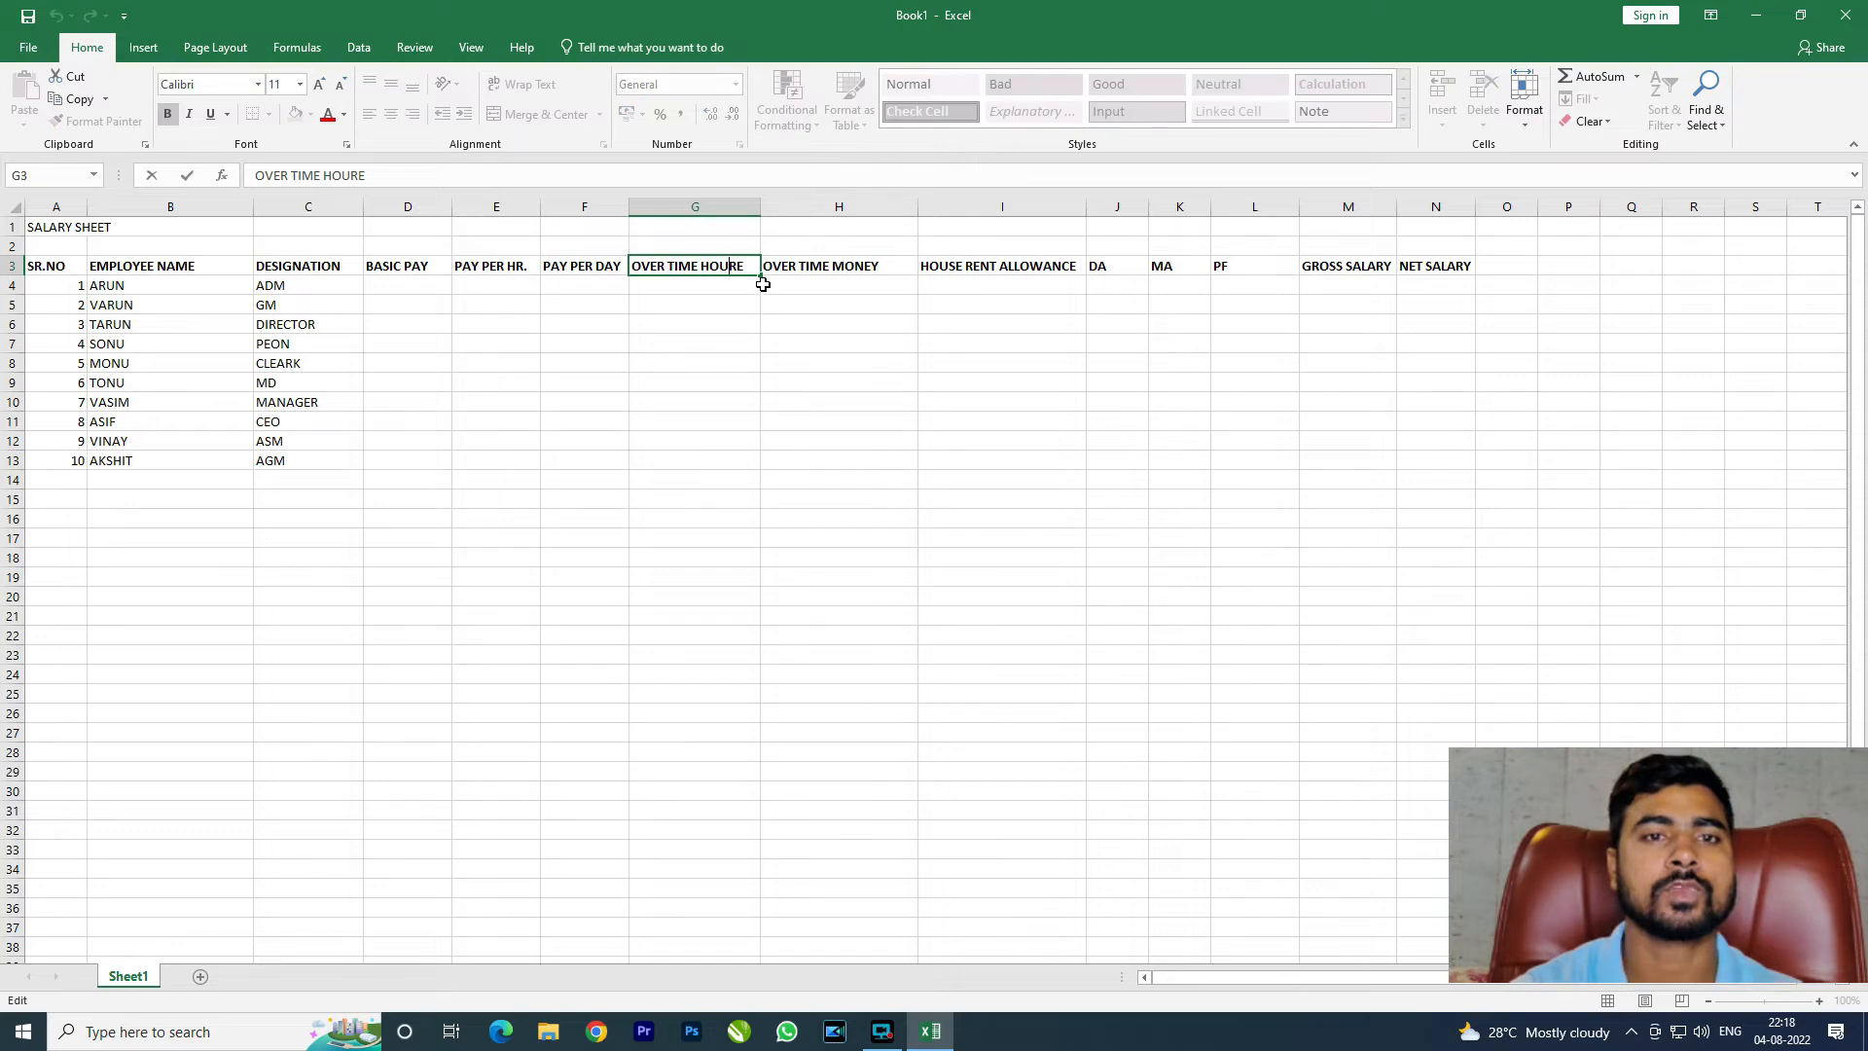
{"action": "key", "text": "BackSpace"}
{"action": "key", "text": "BackSpace"}
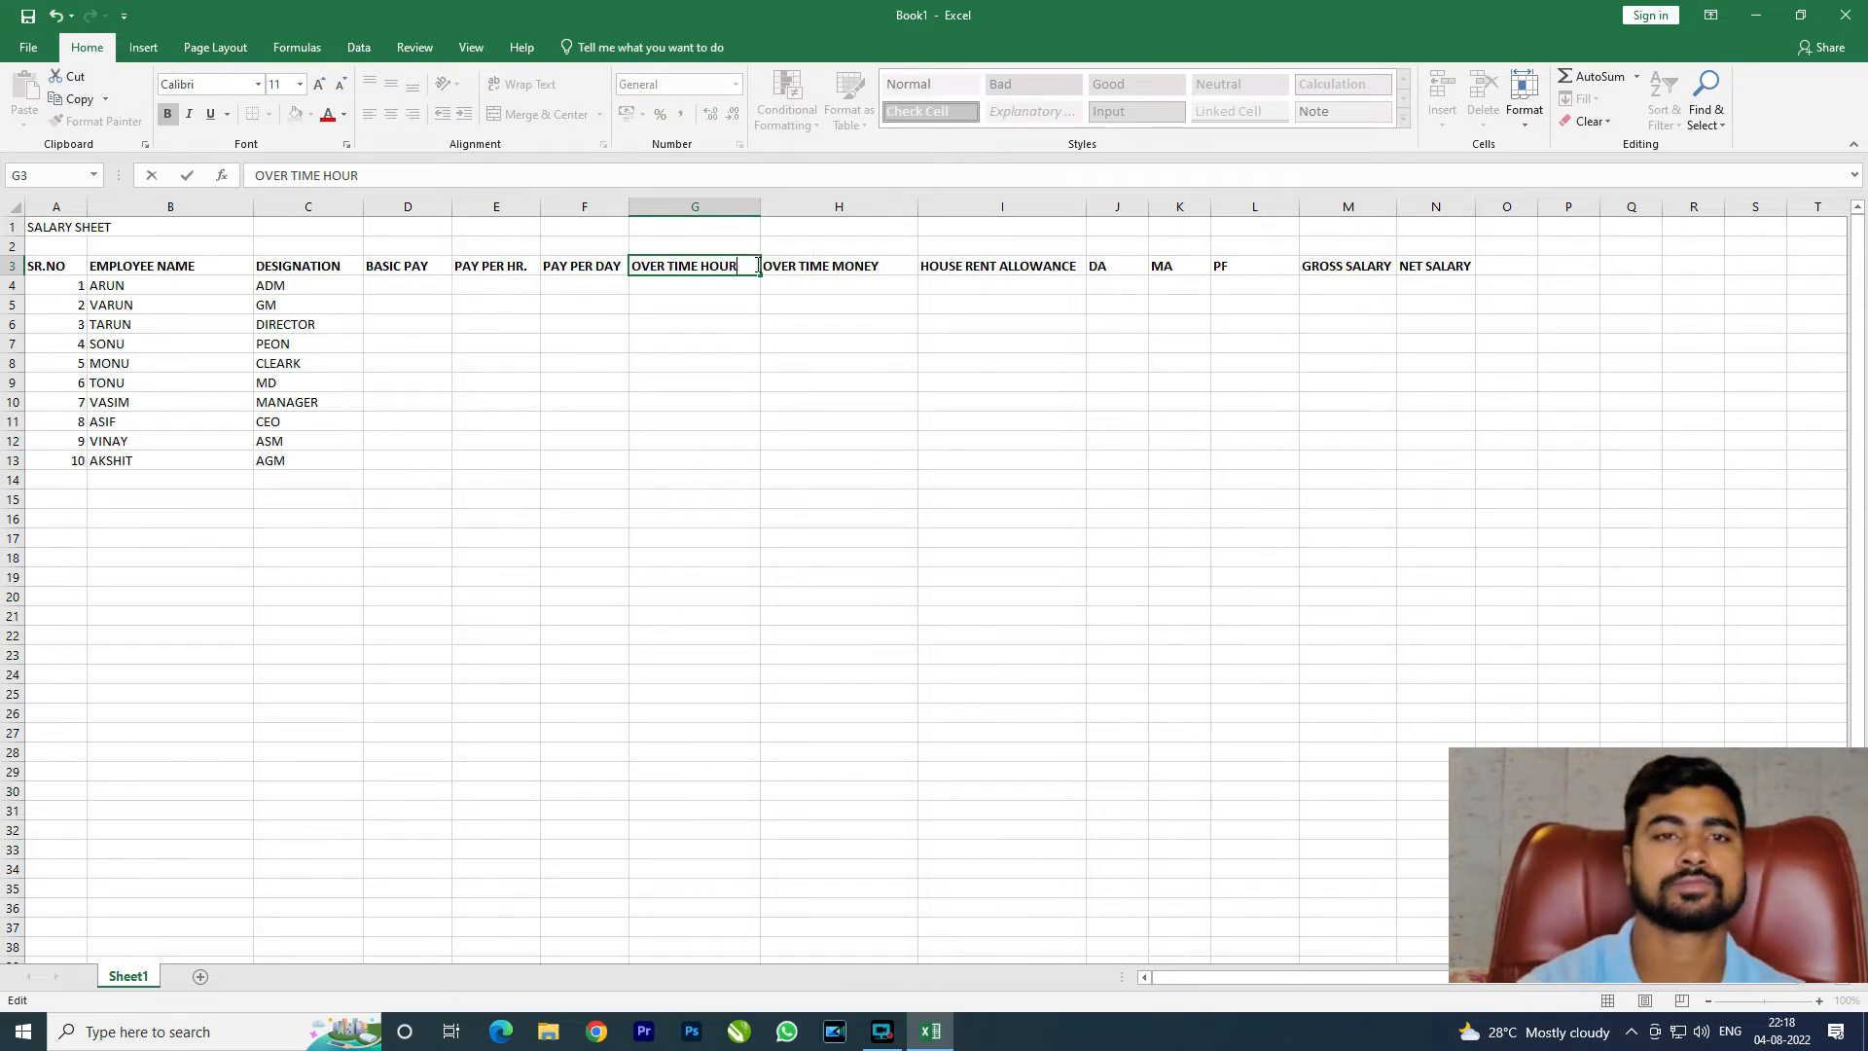
{"action": "key", "text": "BackSpace"}
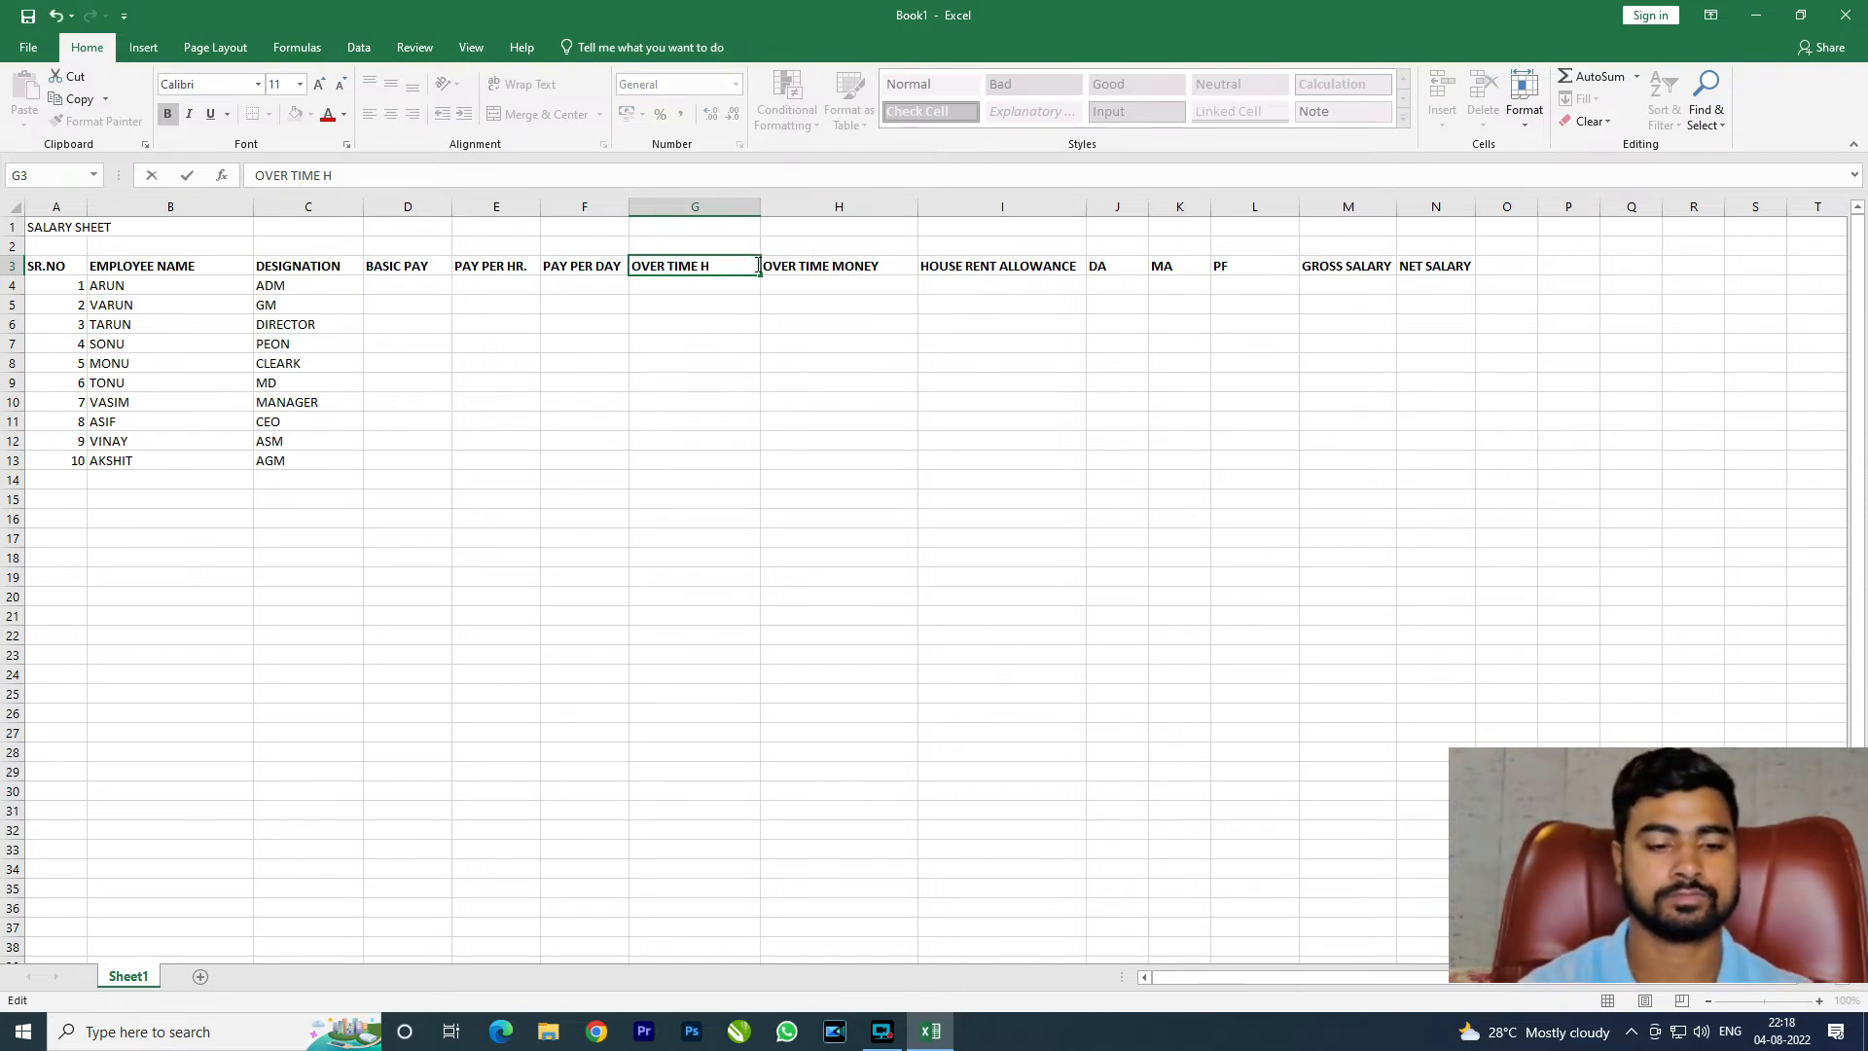
{"action": "type", "text": "R."}
{"action": "left_click", "coordinate": [888, 385]}
{"action": "left_click_drag", "start_coordinate": [759, 210], "coordinate": [746, 212]}
{"action": "left_click", "coordinate": [734, 304]}
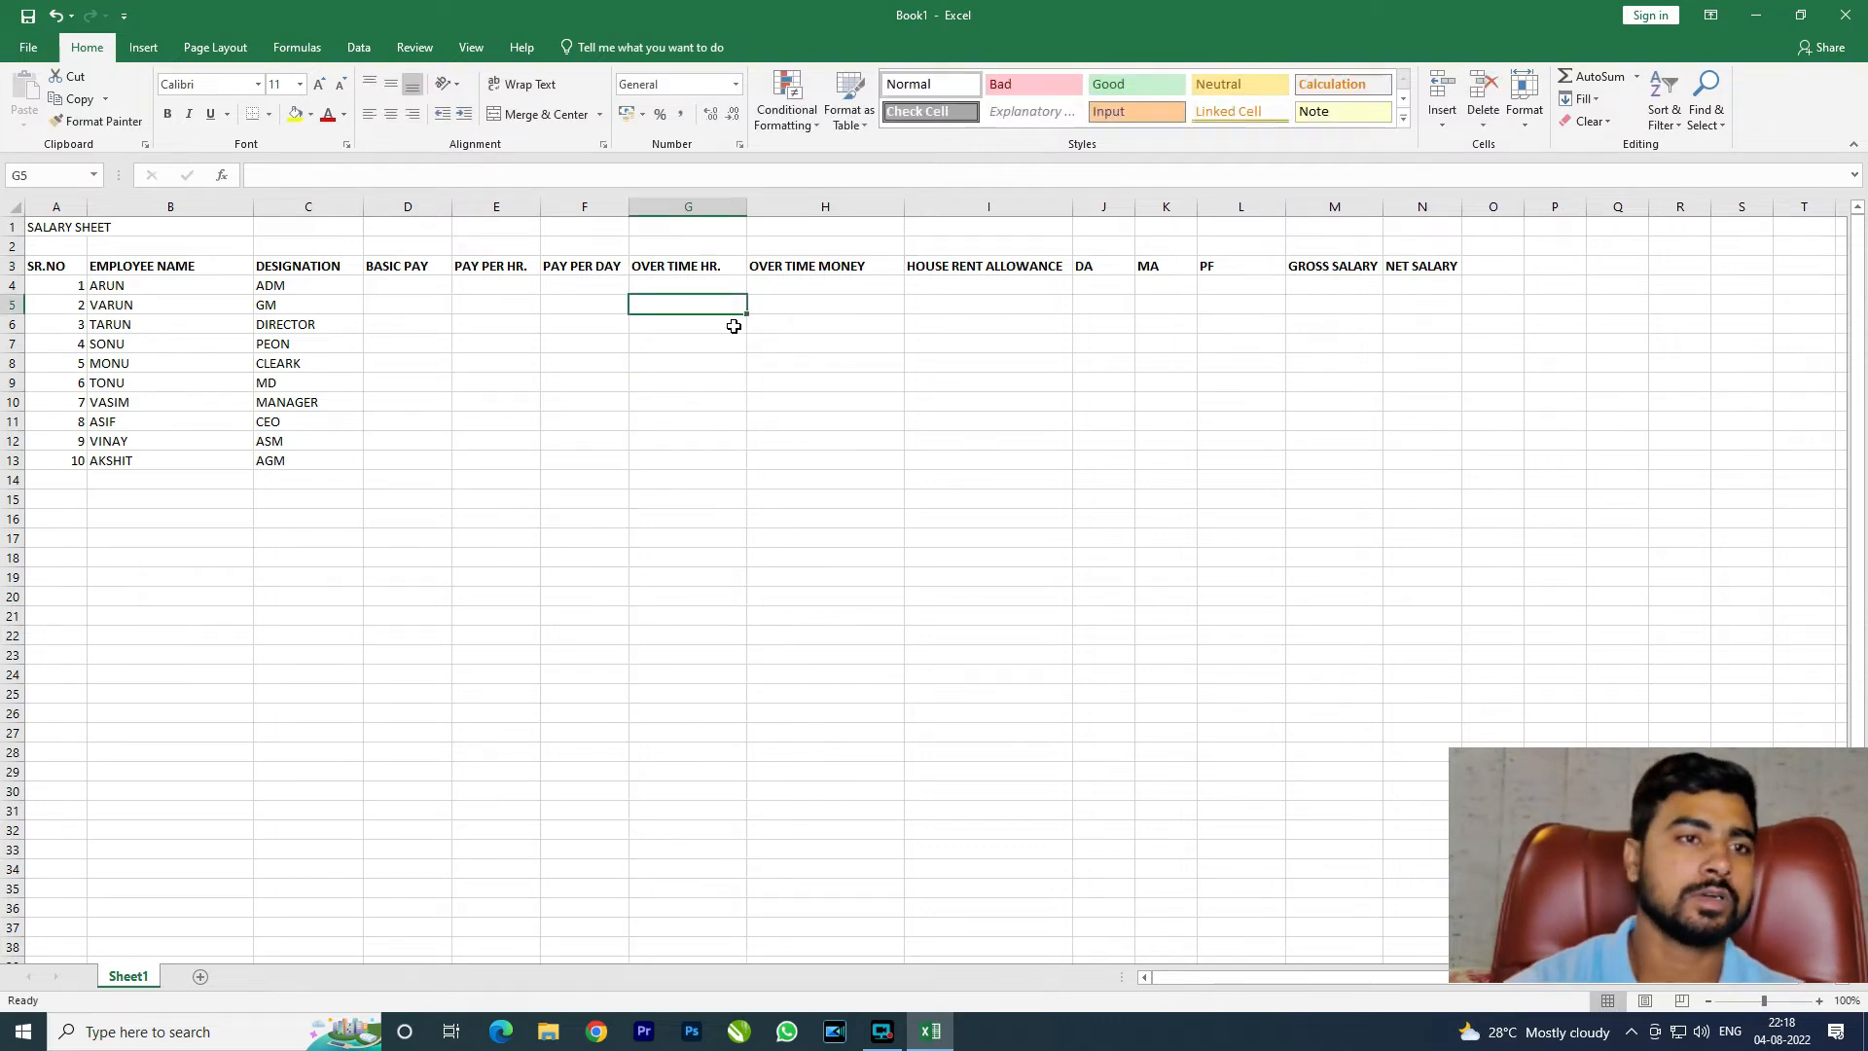
Step: Enter the basic pay values 45000, 65000, 85000 and 25000 in D4:D7
{"action": "left_click", "coordinate": [397, 283]}
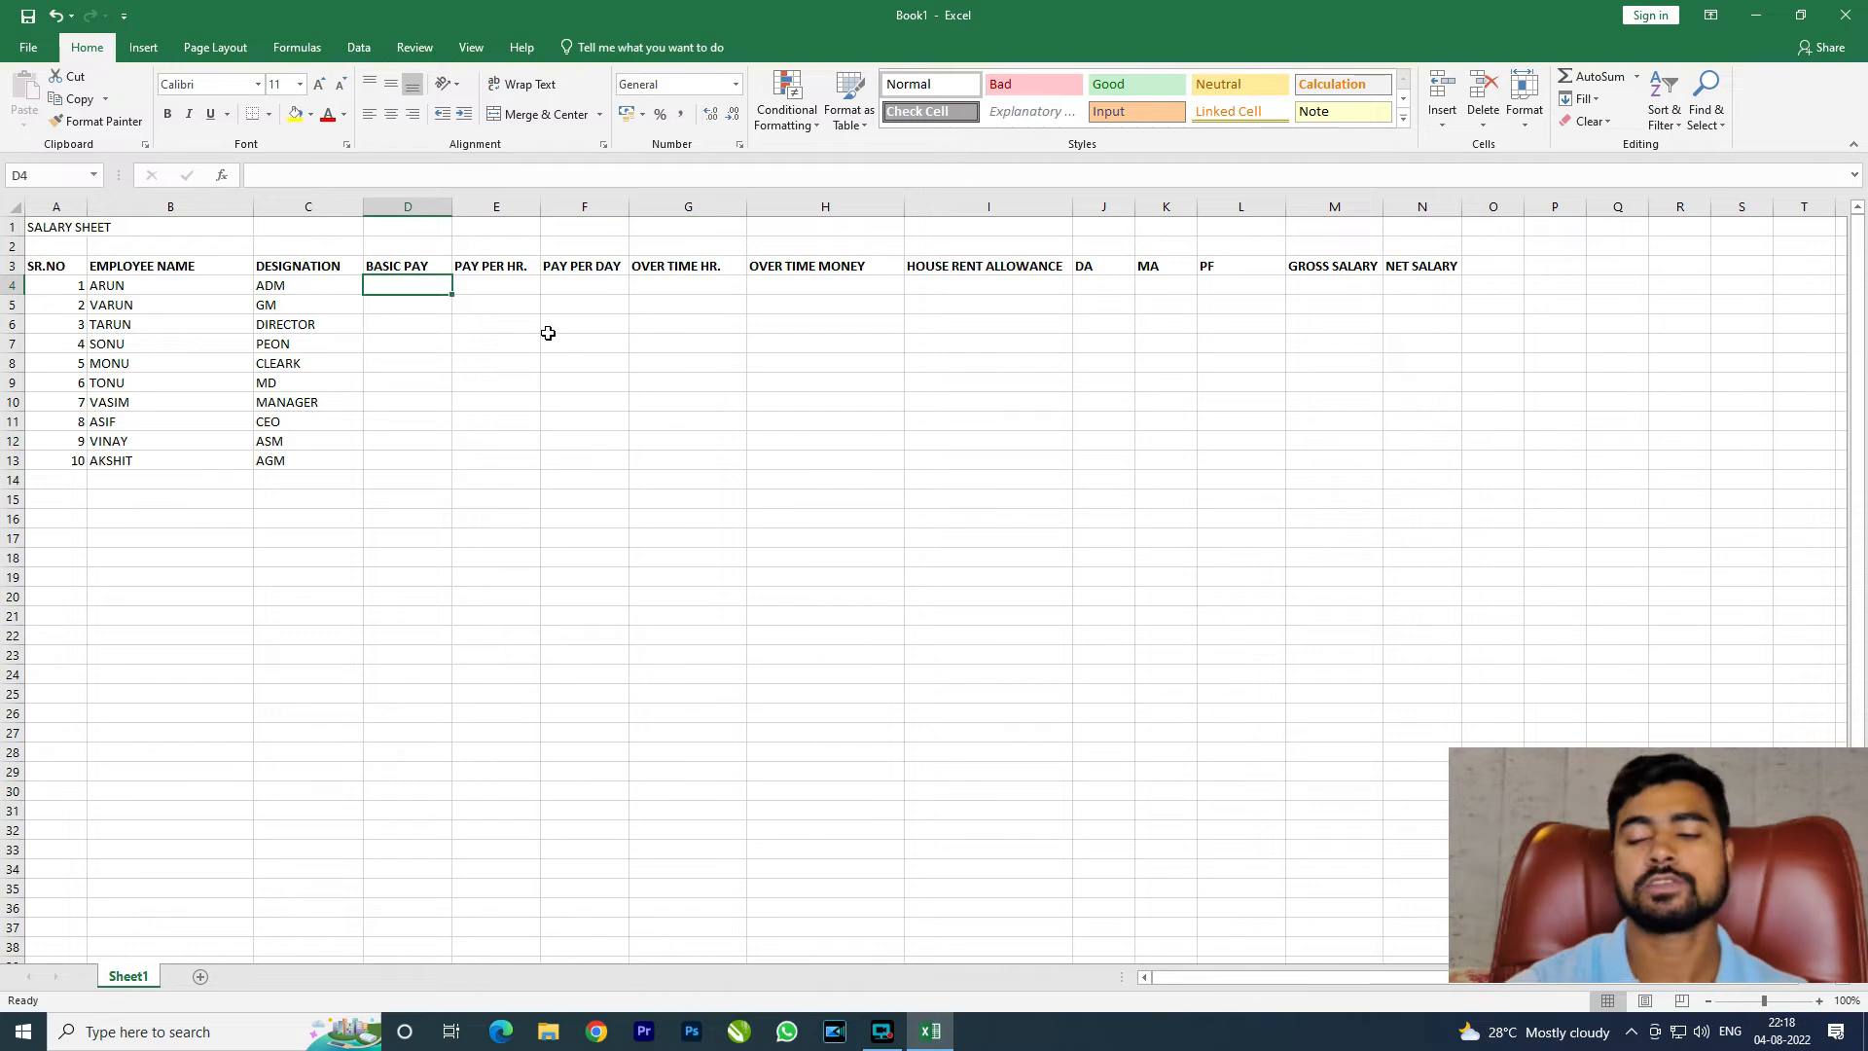
{"action": "type", "text": "45000"}
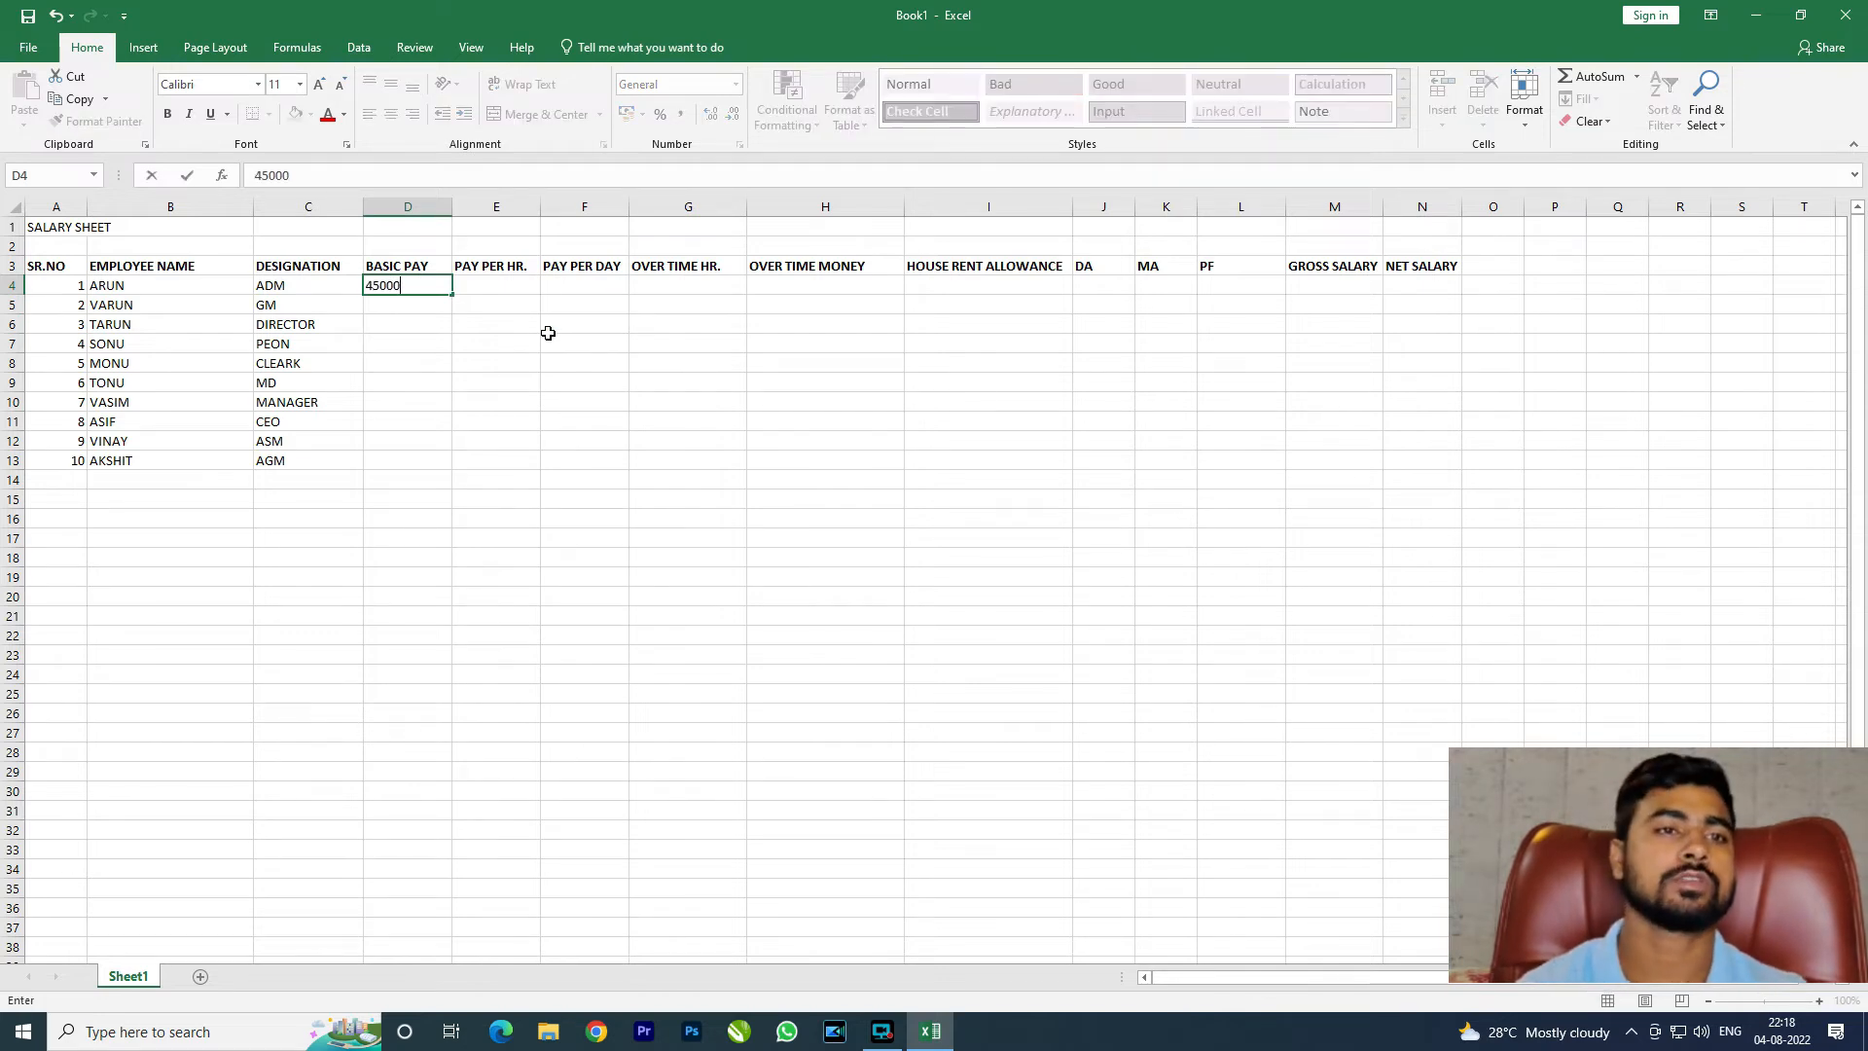
{"action": "key", "text": "Return"}
{"action": "type", "text": "65000"}
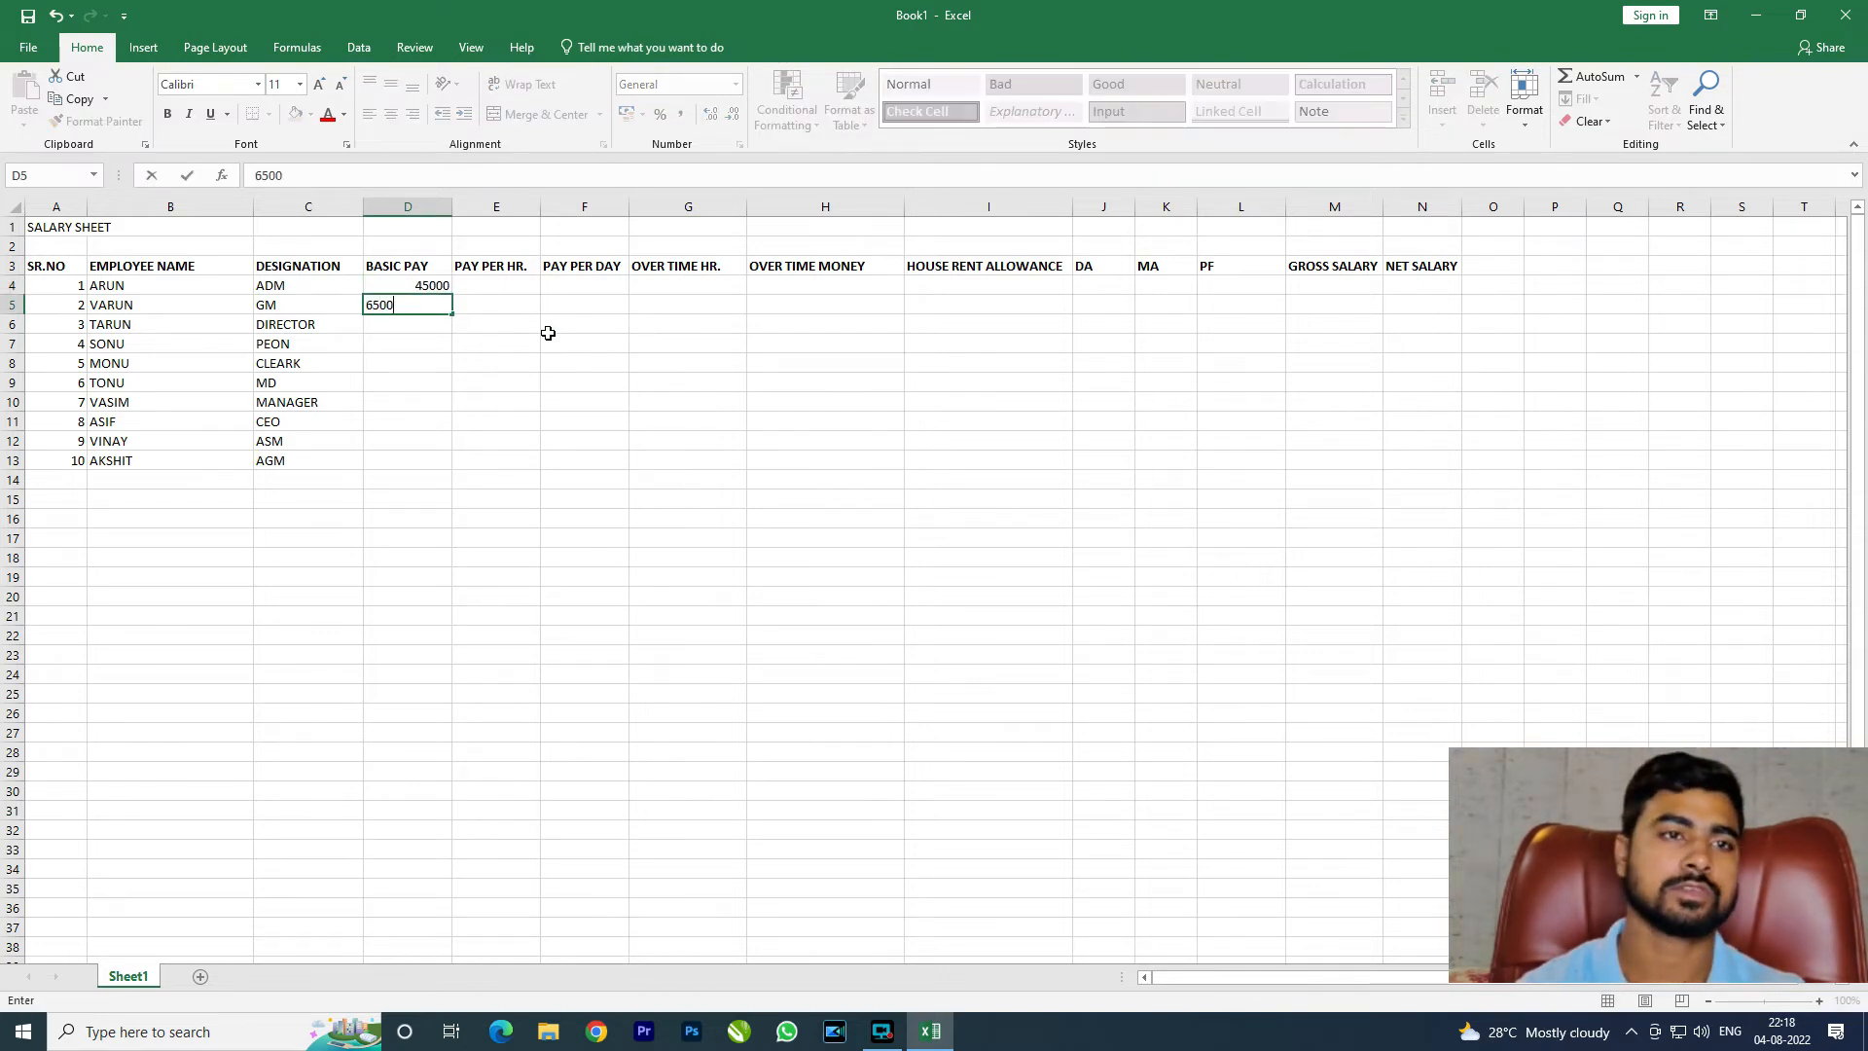
{"action": "key", "text": "Return"}
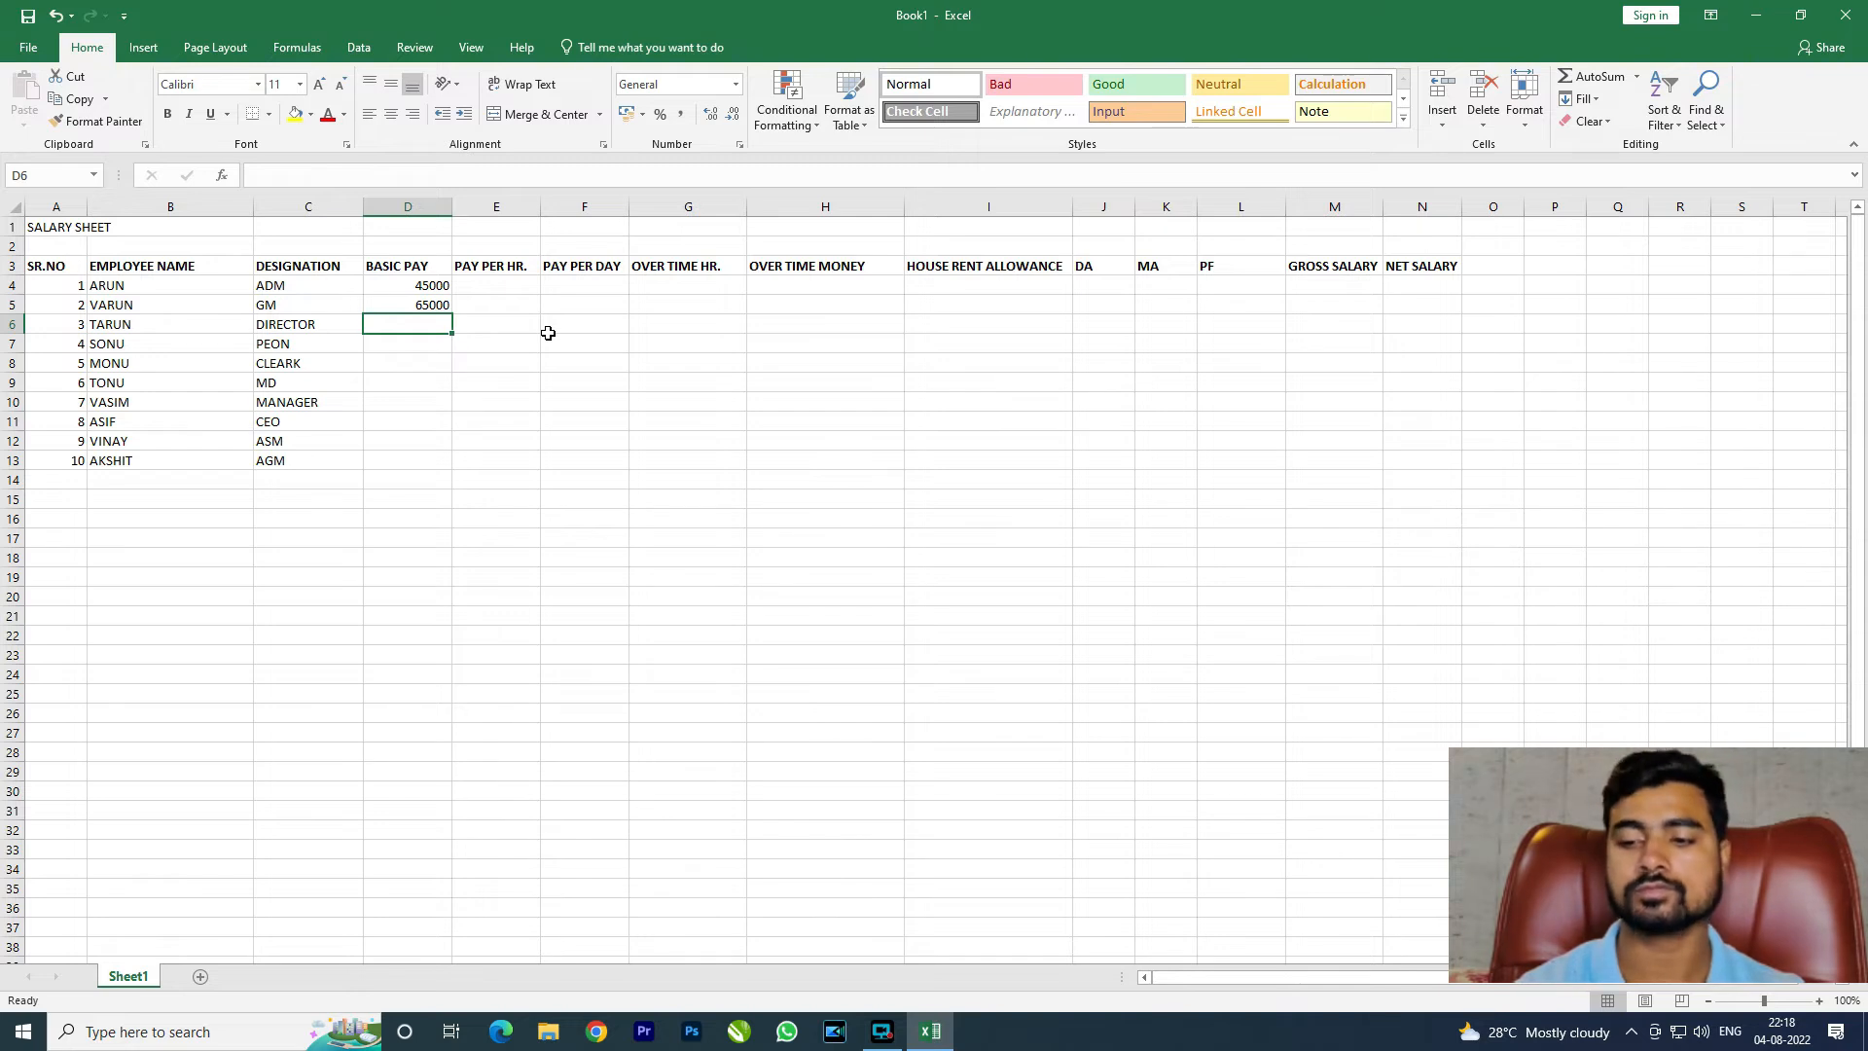
{"action": "type", "text": "85000"}
{"action": "key", "text": "Return"}
{"action": "type", "text": "65000"}
{"action": "key", "text": "Return"}
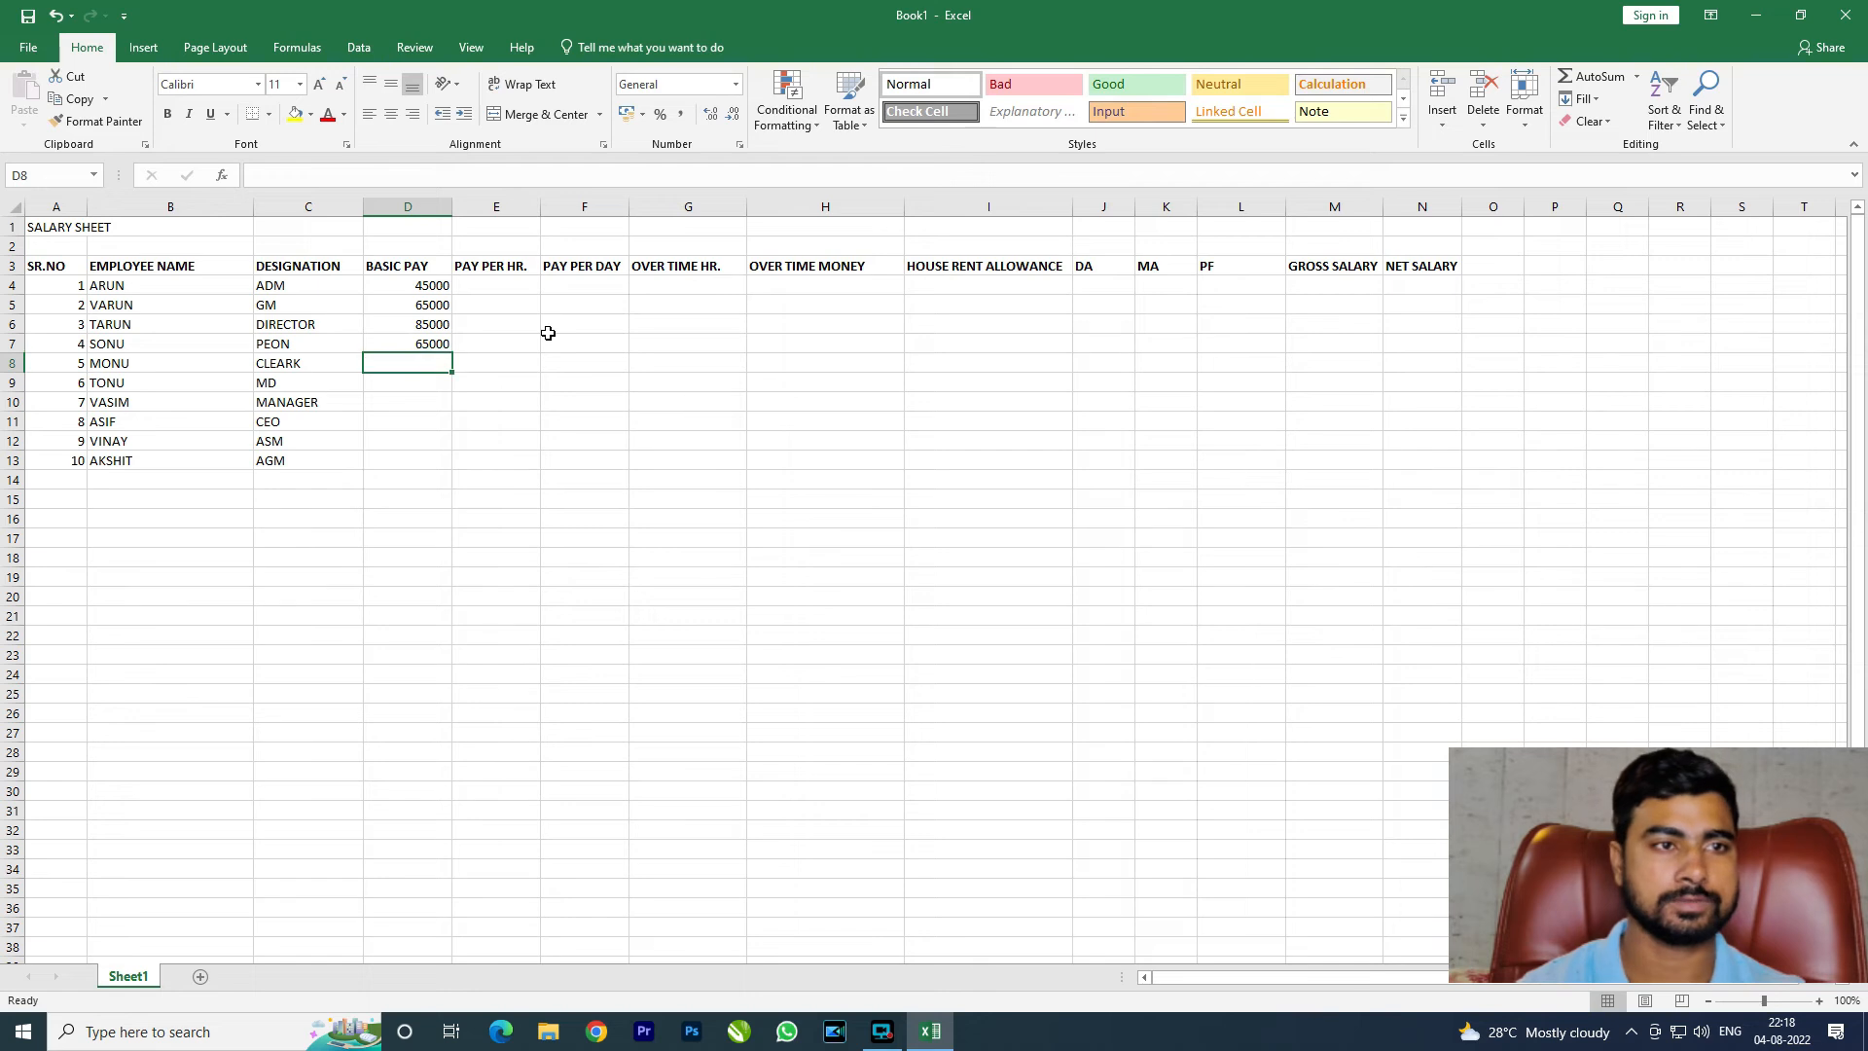
{"action": "key", "text": "Up"}
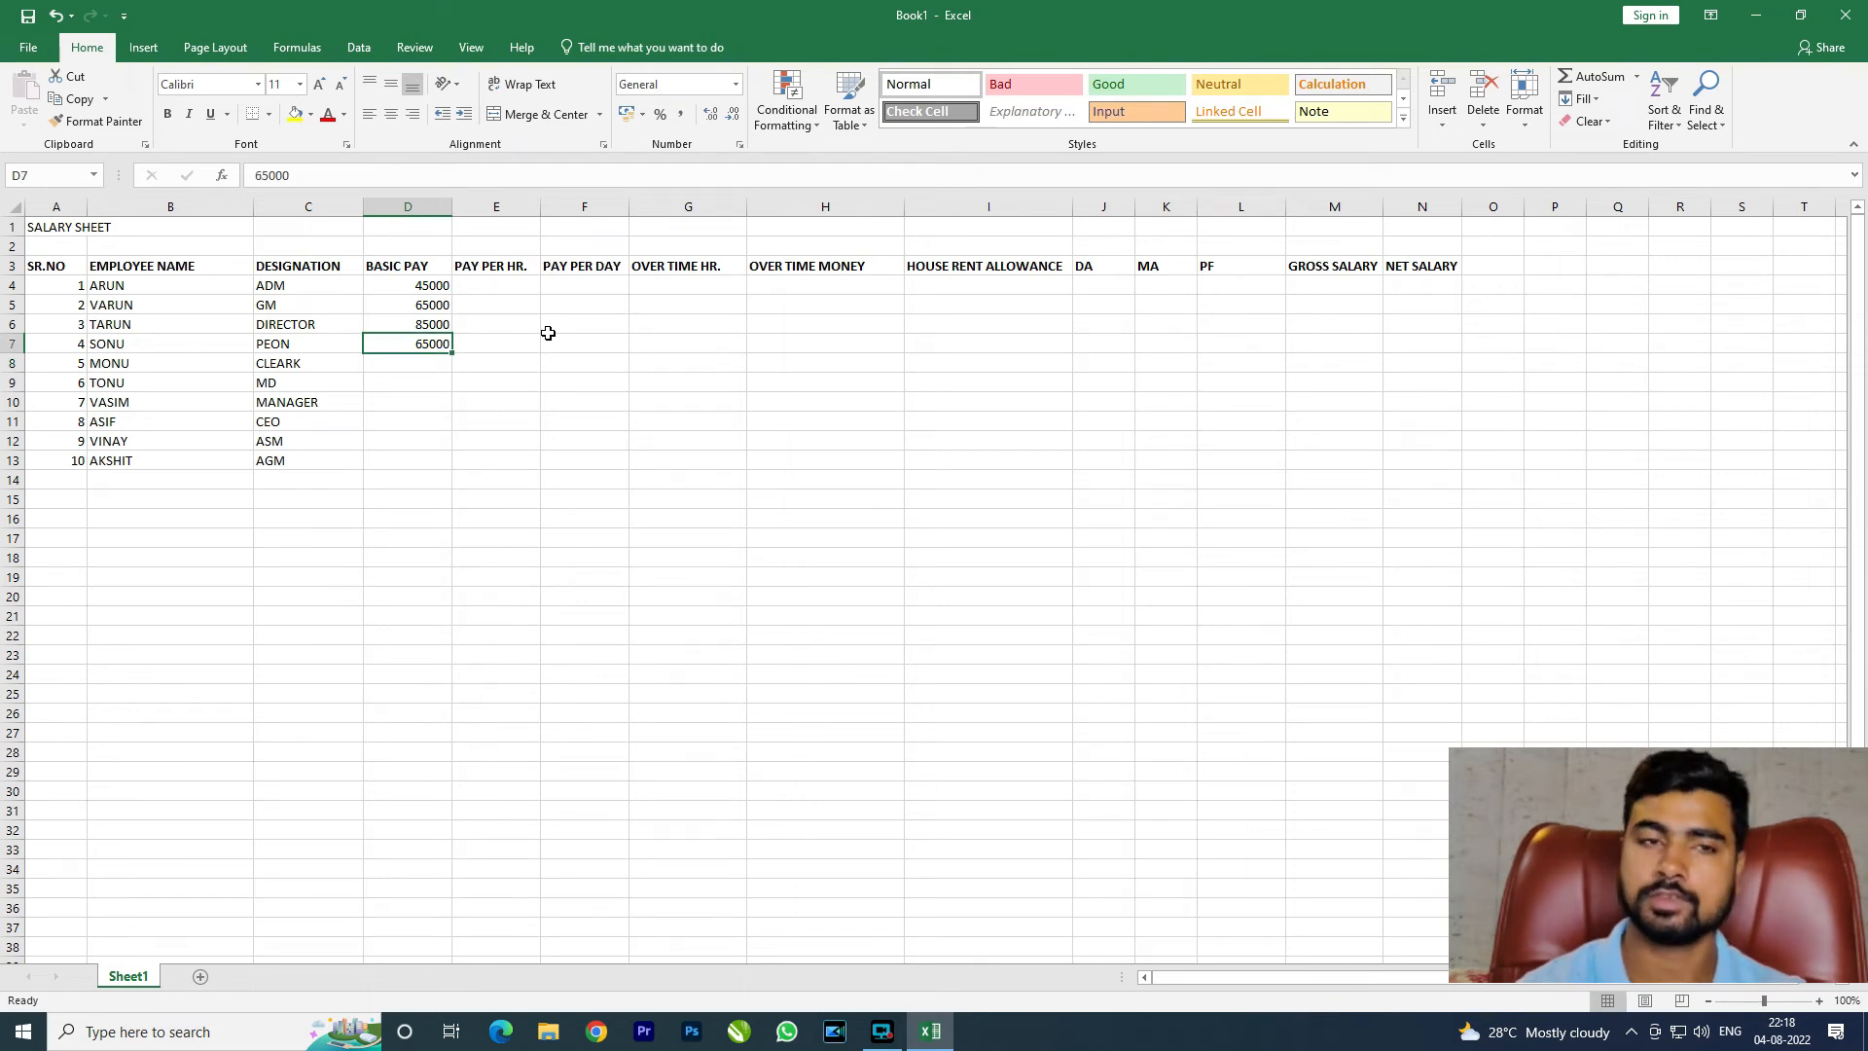
{"action": "type", "text": "25000"}
{"action": "key", "text": "Return"}
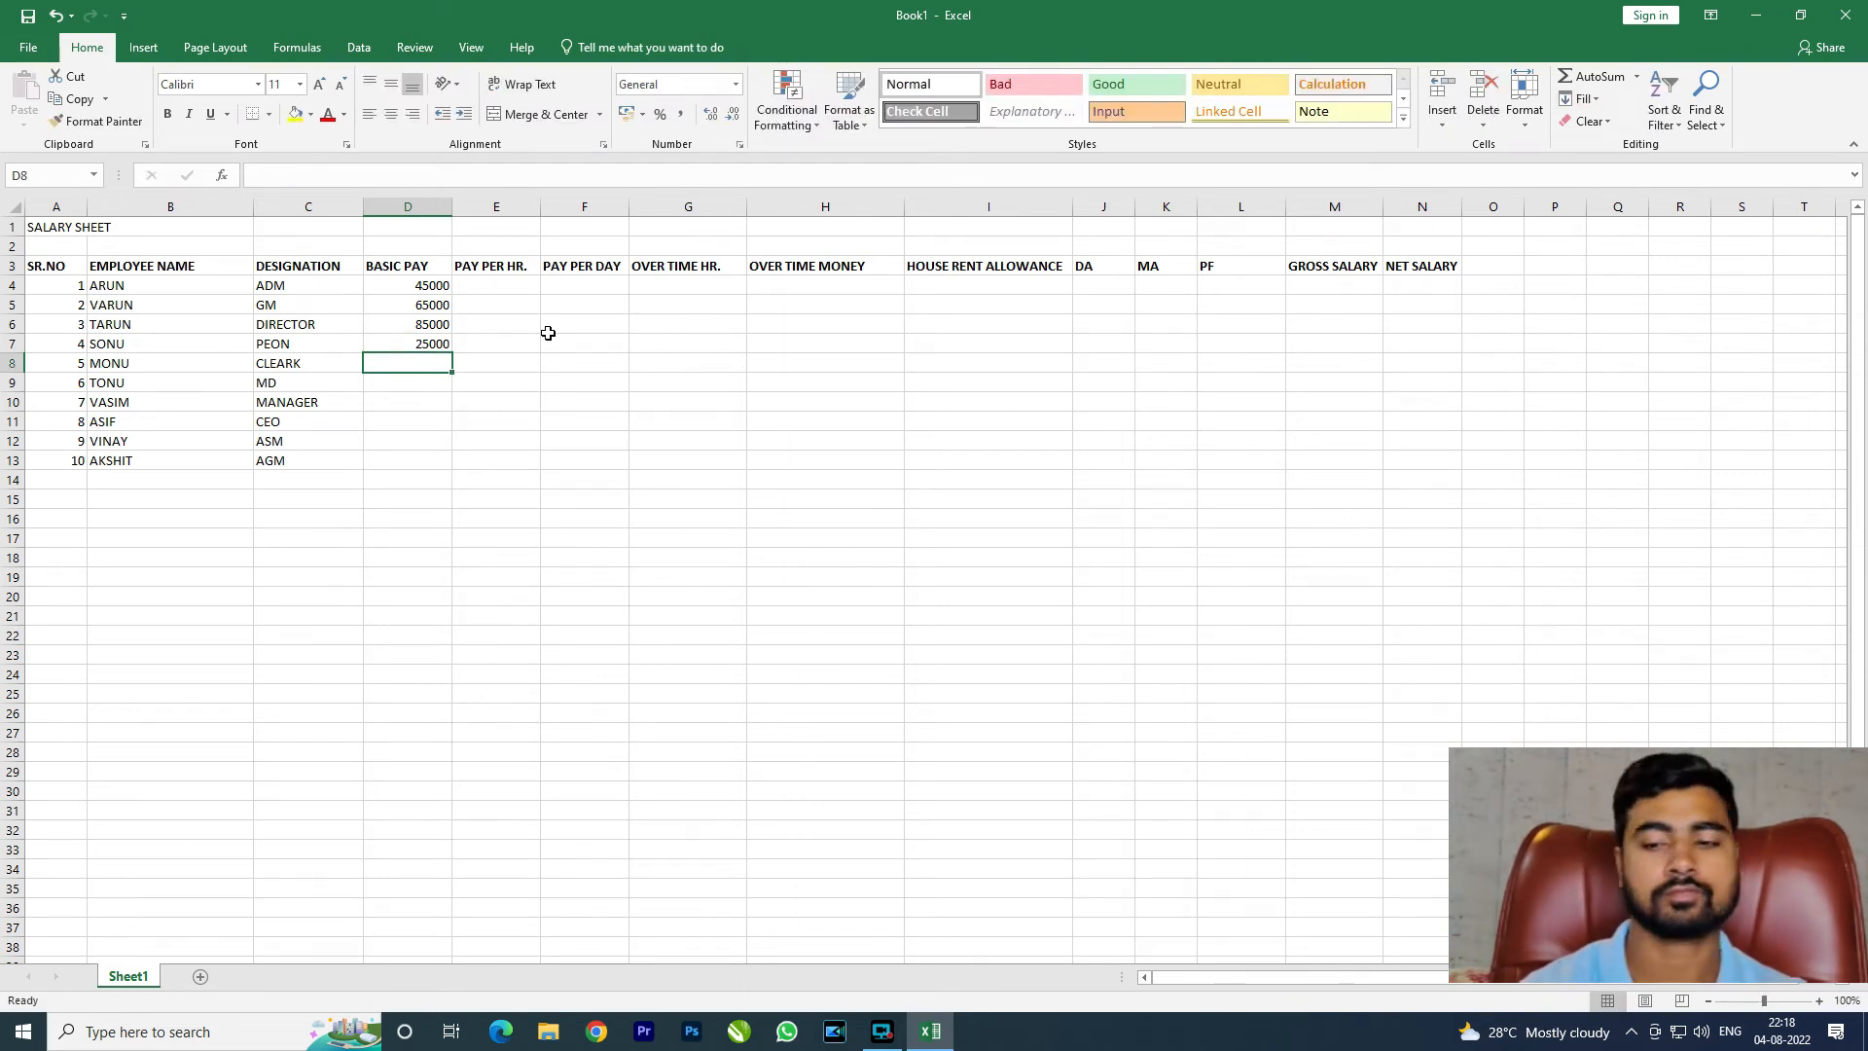
Step: Enter the basic pay values 32000, 78000, 98000, 45000, 30000 and 45000 in D8:D13
{"action": "type", "text": "32000"}
{"action": "key", "text": "Return"}
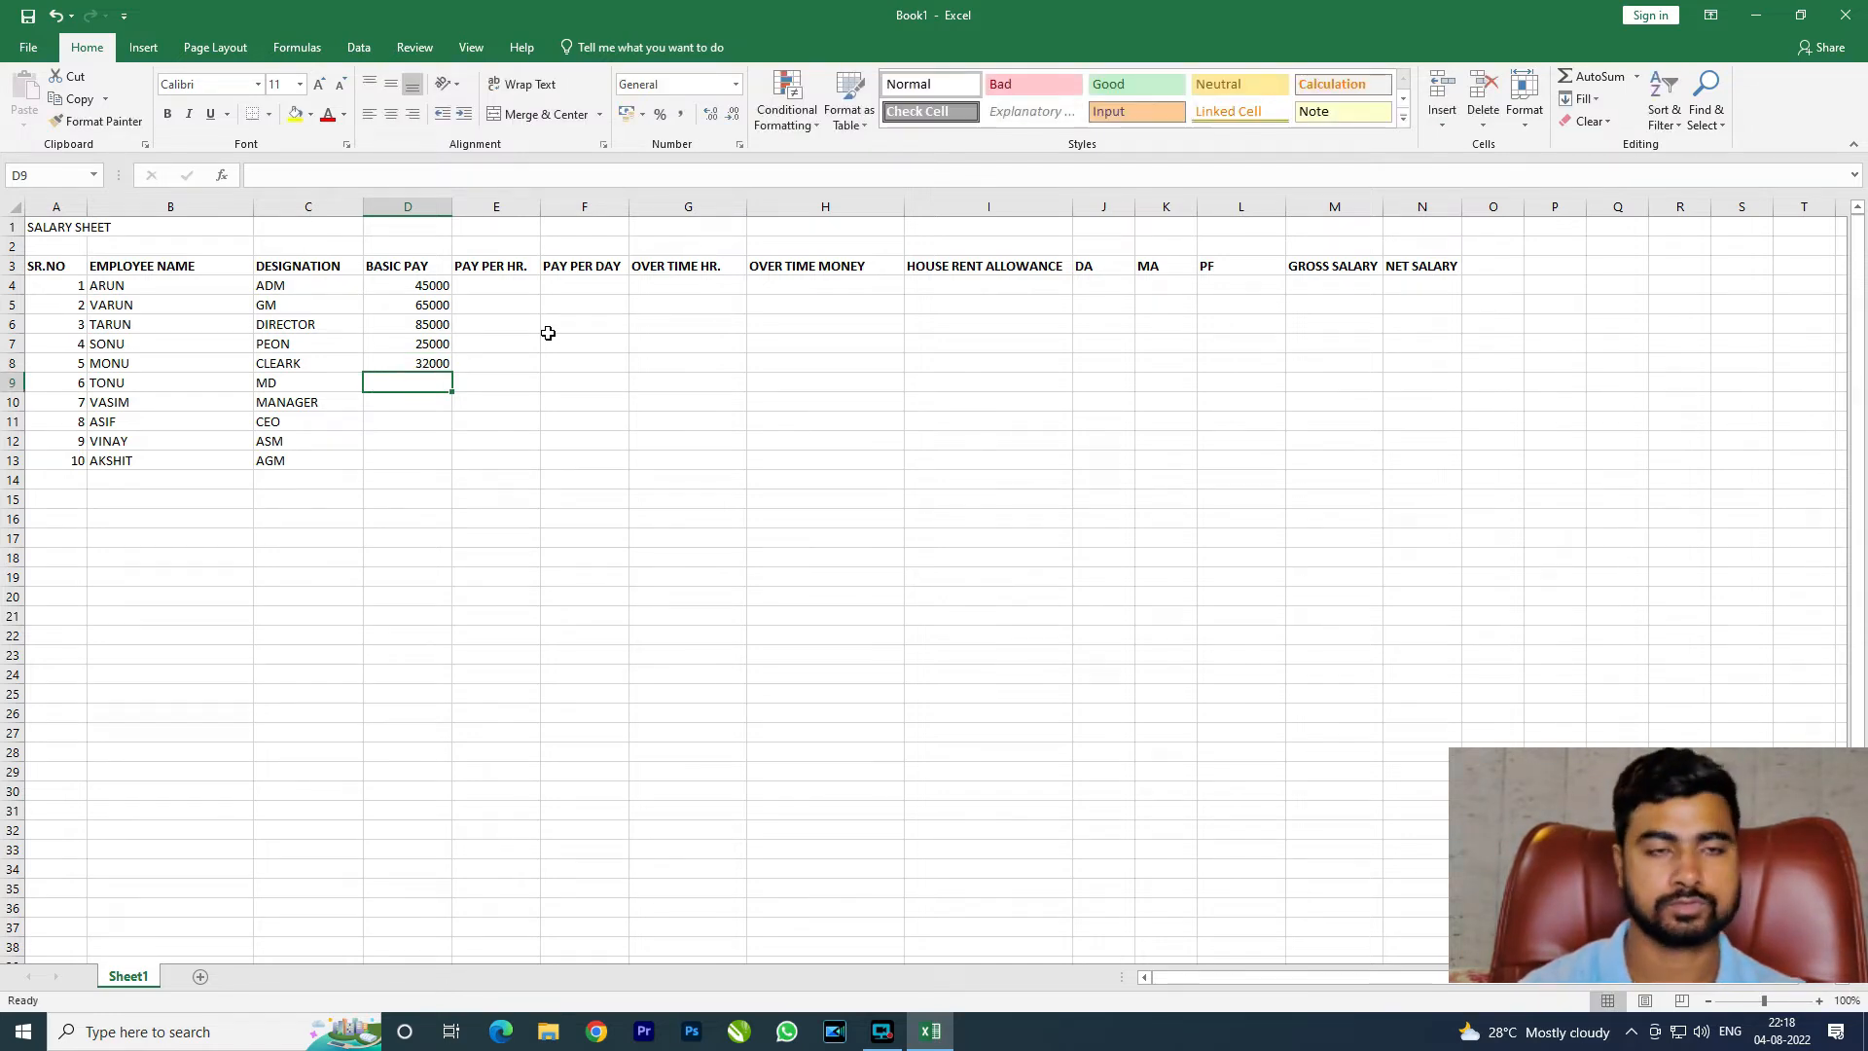
{"action": "type", "text": "78000"}
{"action": "key", "text": "Return"}
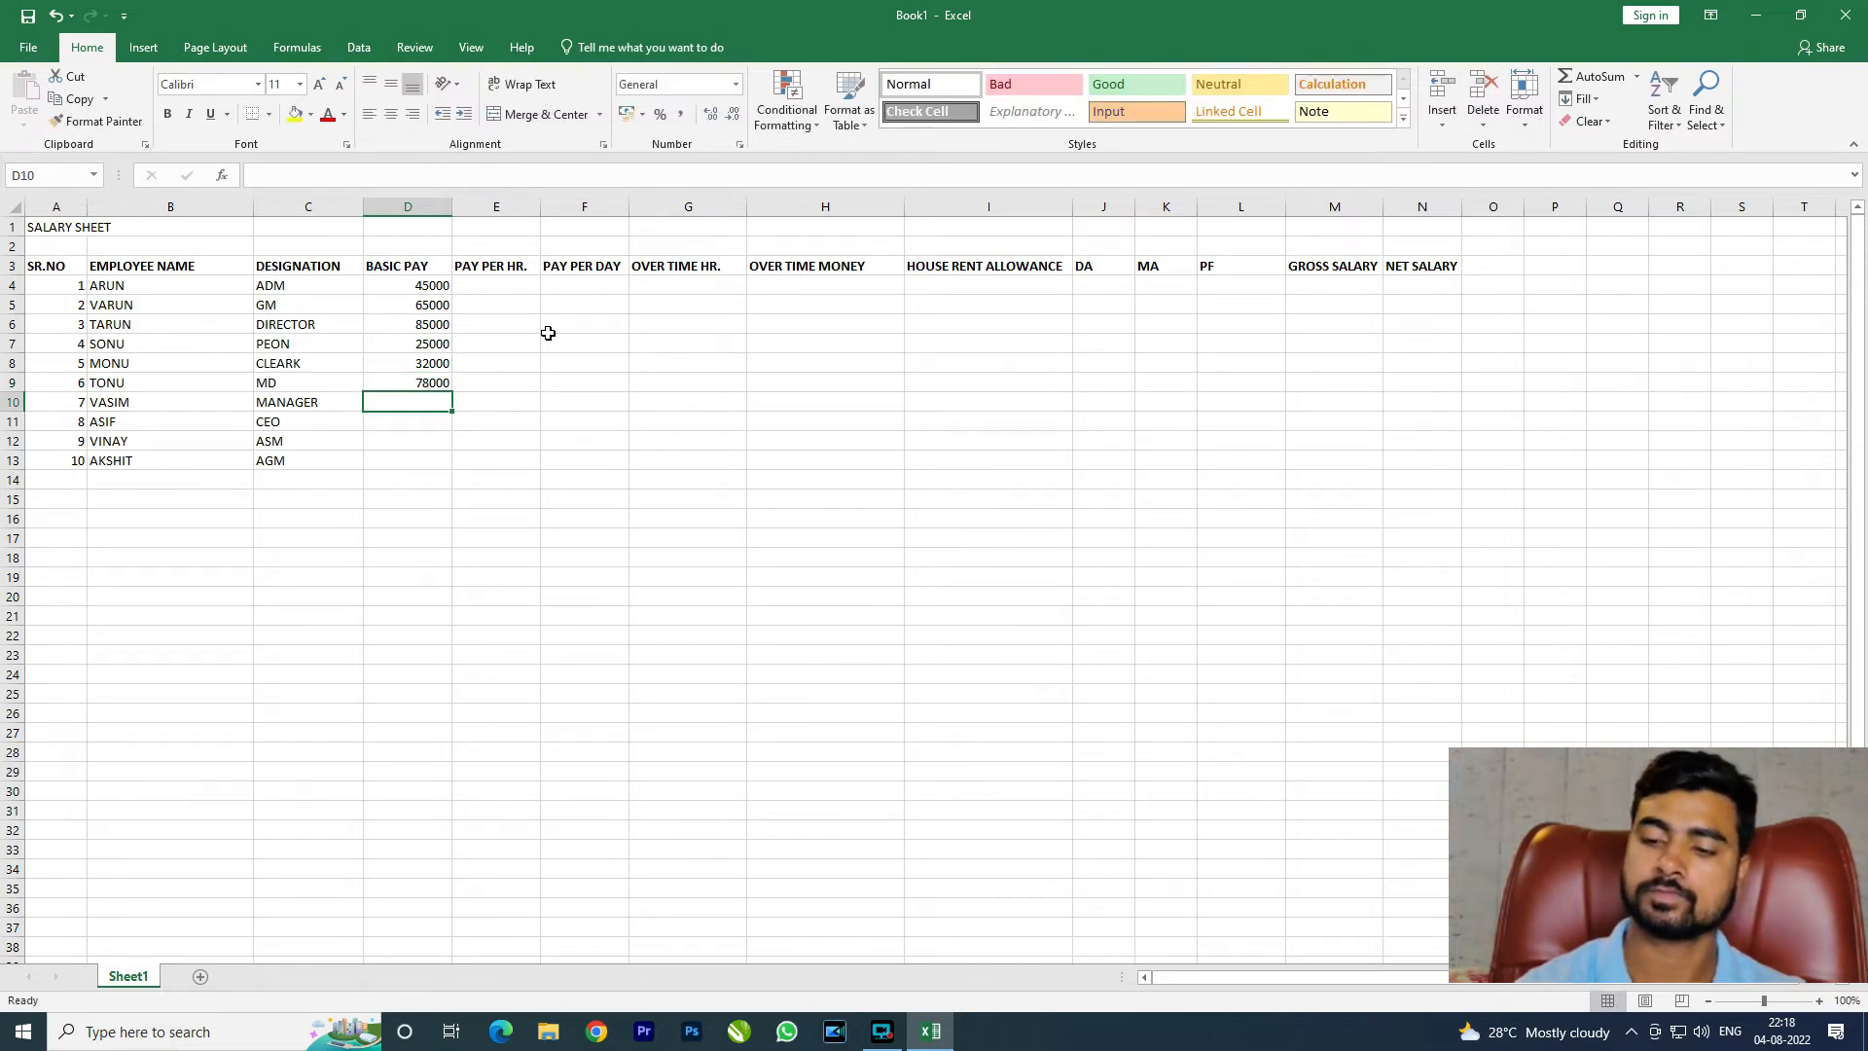
{"action": "type", "text": "98000"}
{"action": "key", "text": "Return"}
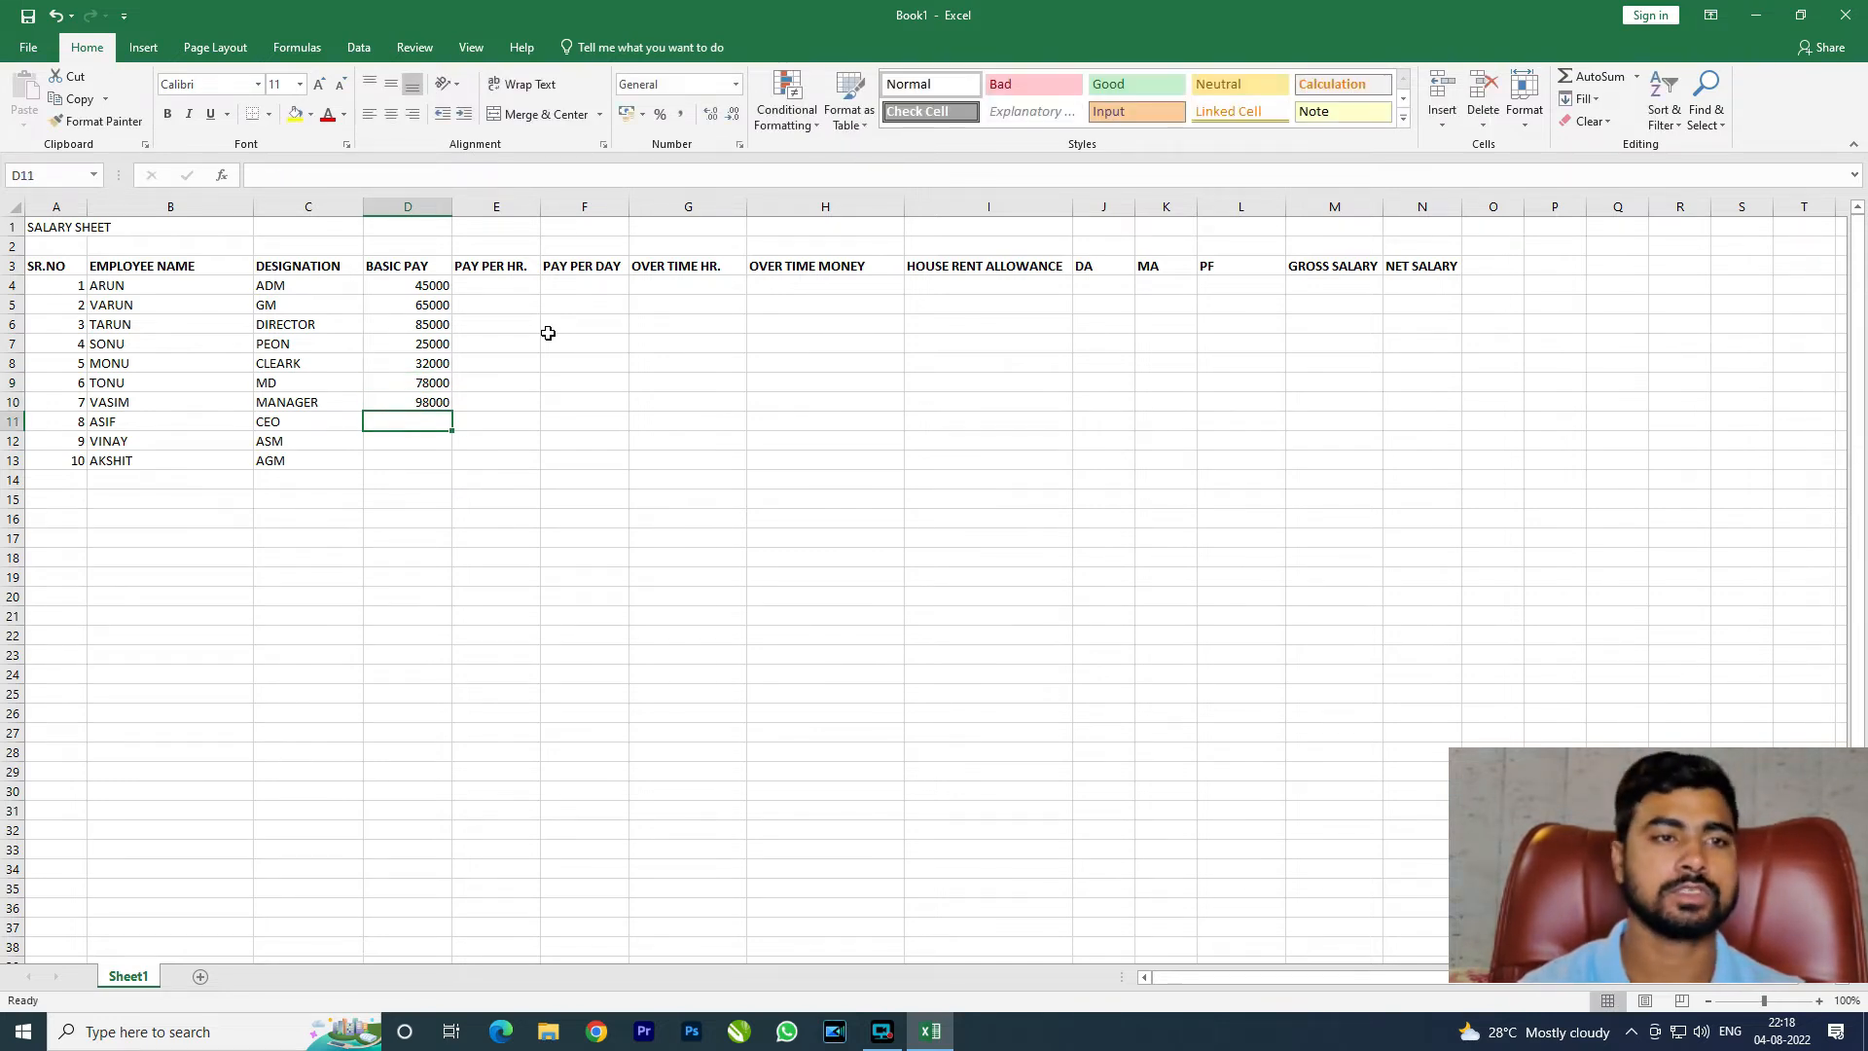
{"action": "type", "text": "45000"}
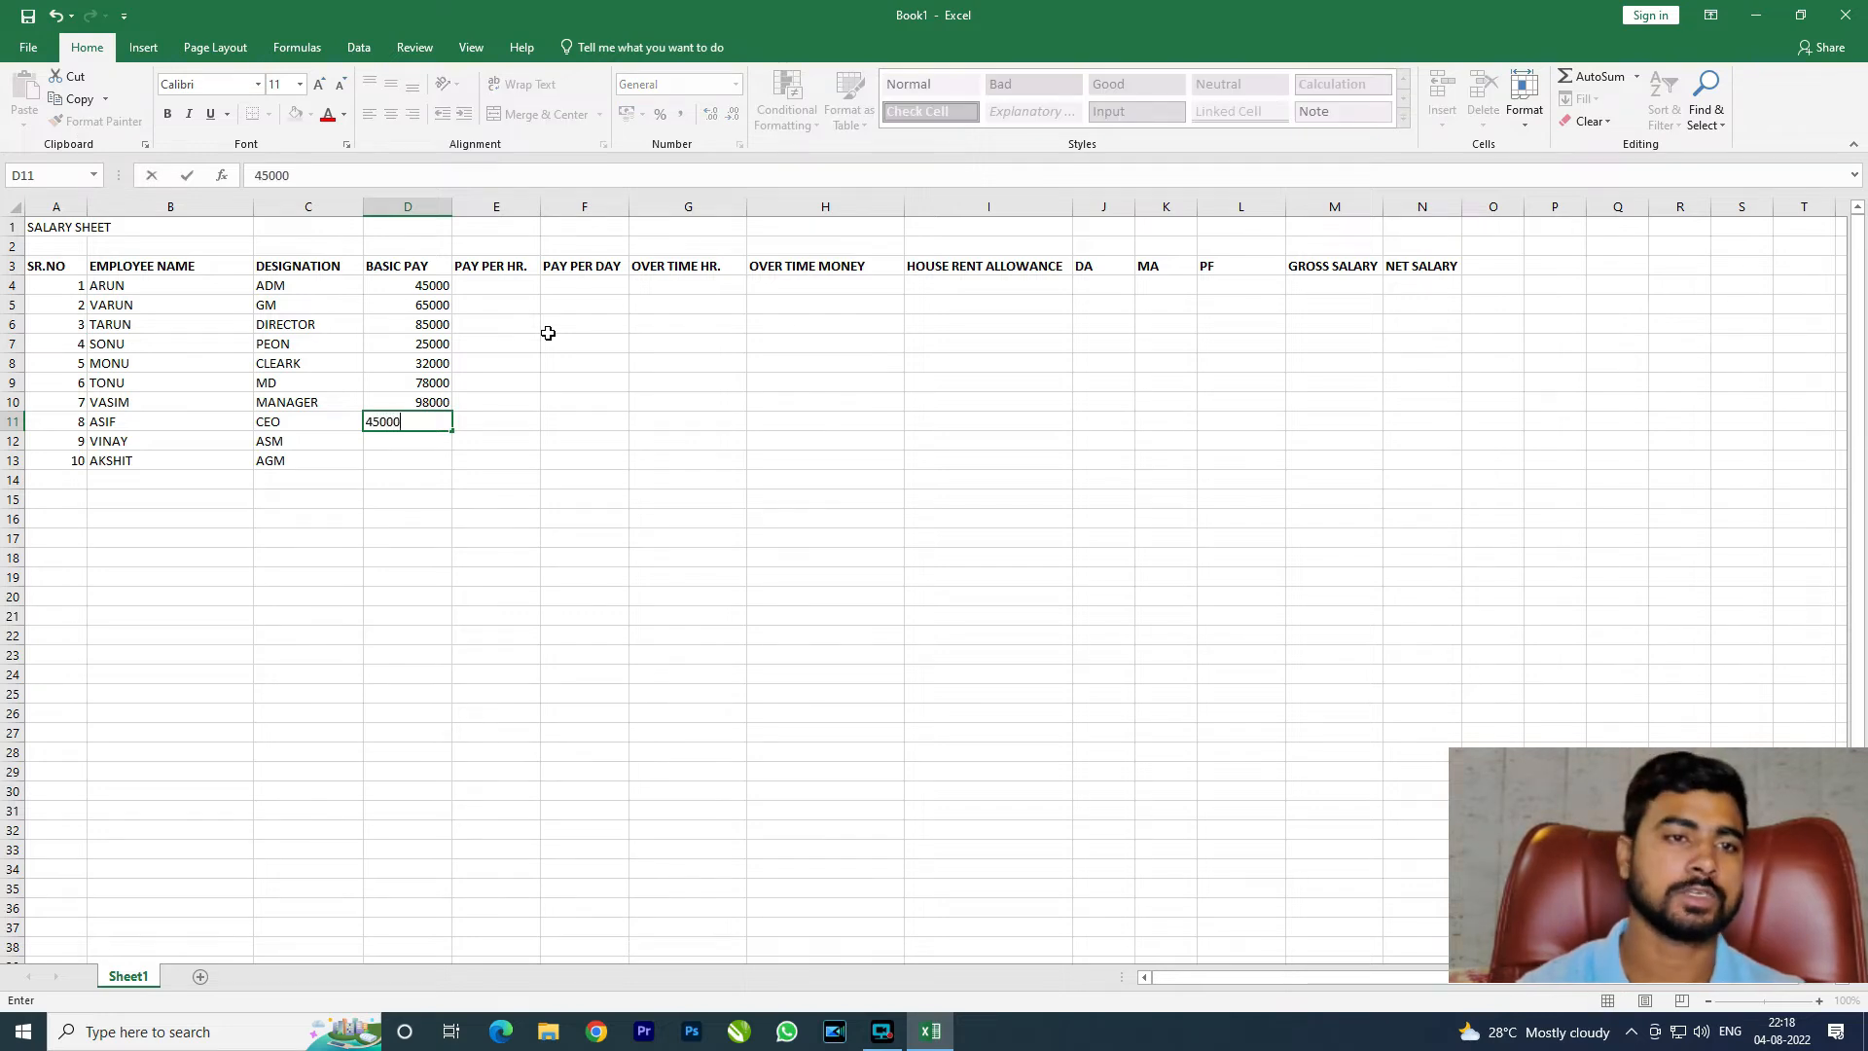
{"action": "key", "text": "Return"}
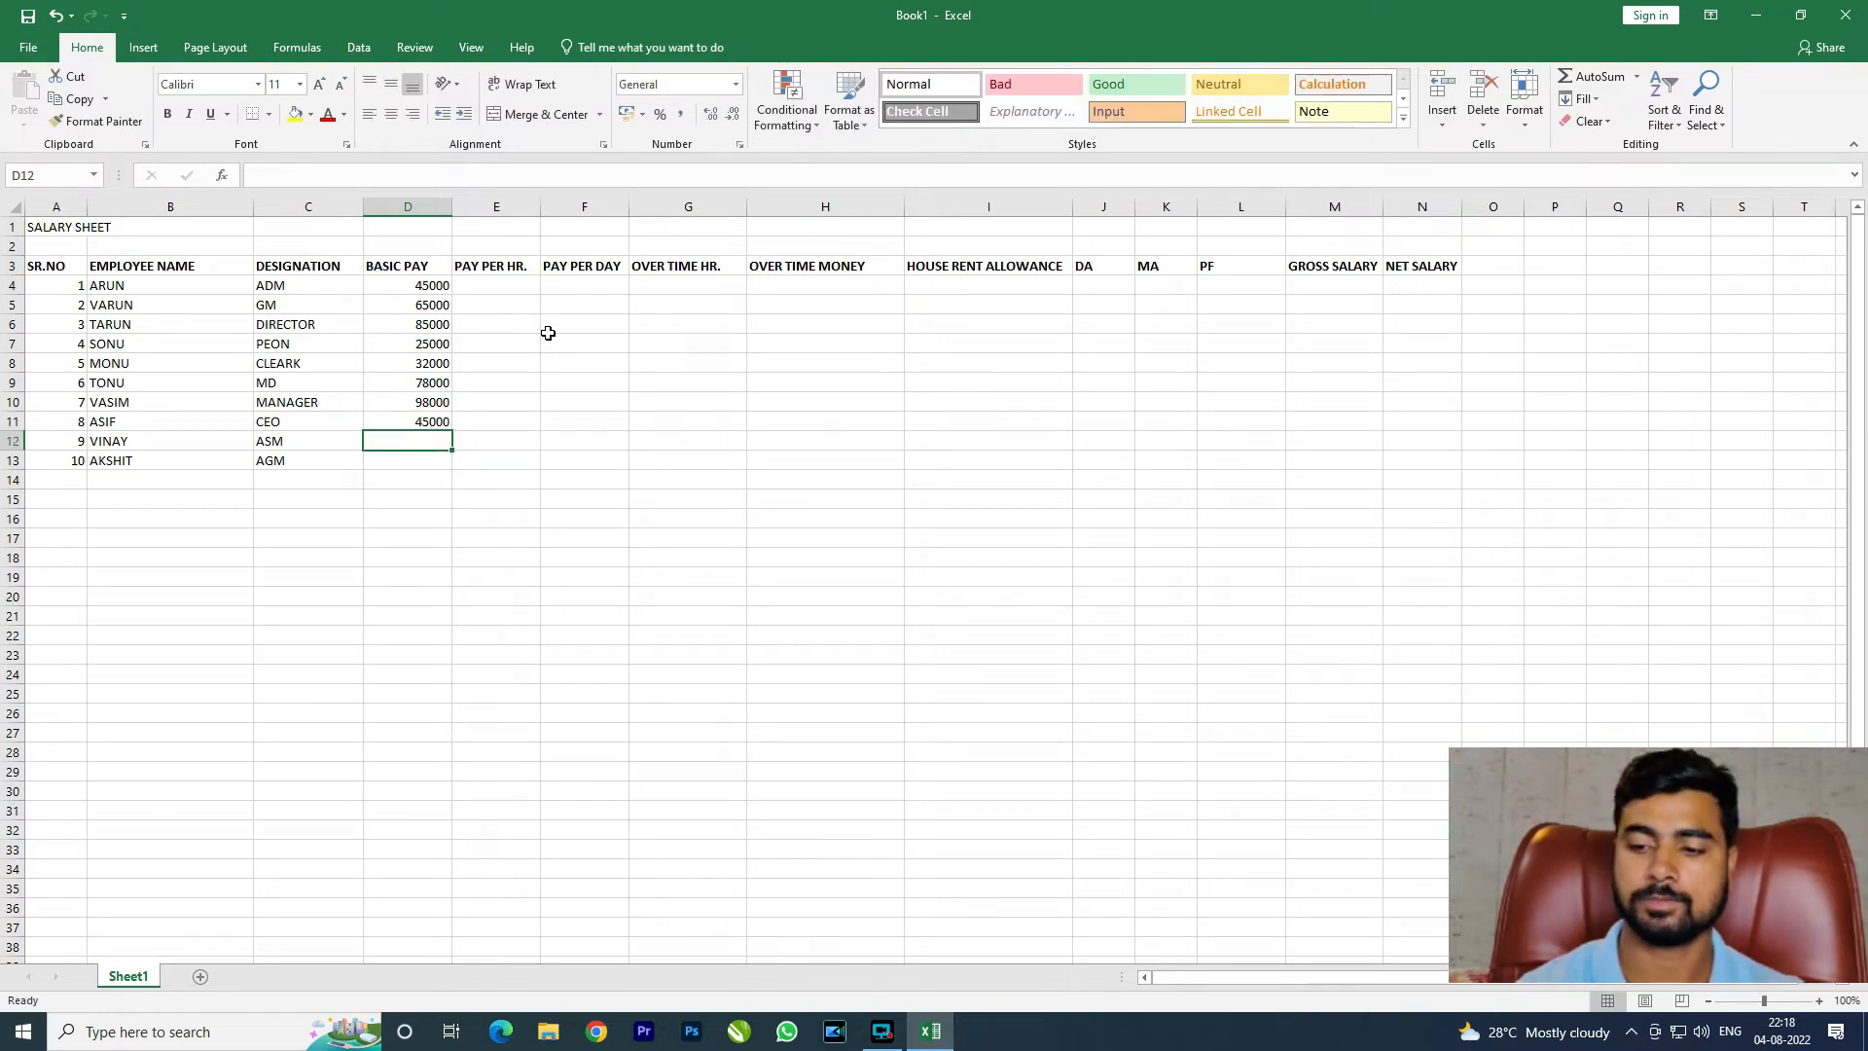
{"action": "type", "text": "30000"}
{"action": "key", "text": "Return"}
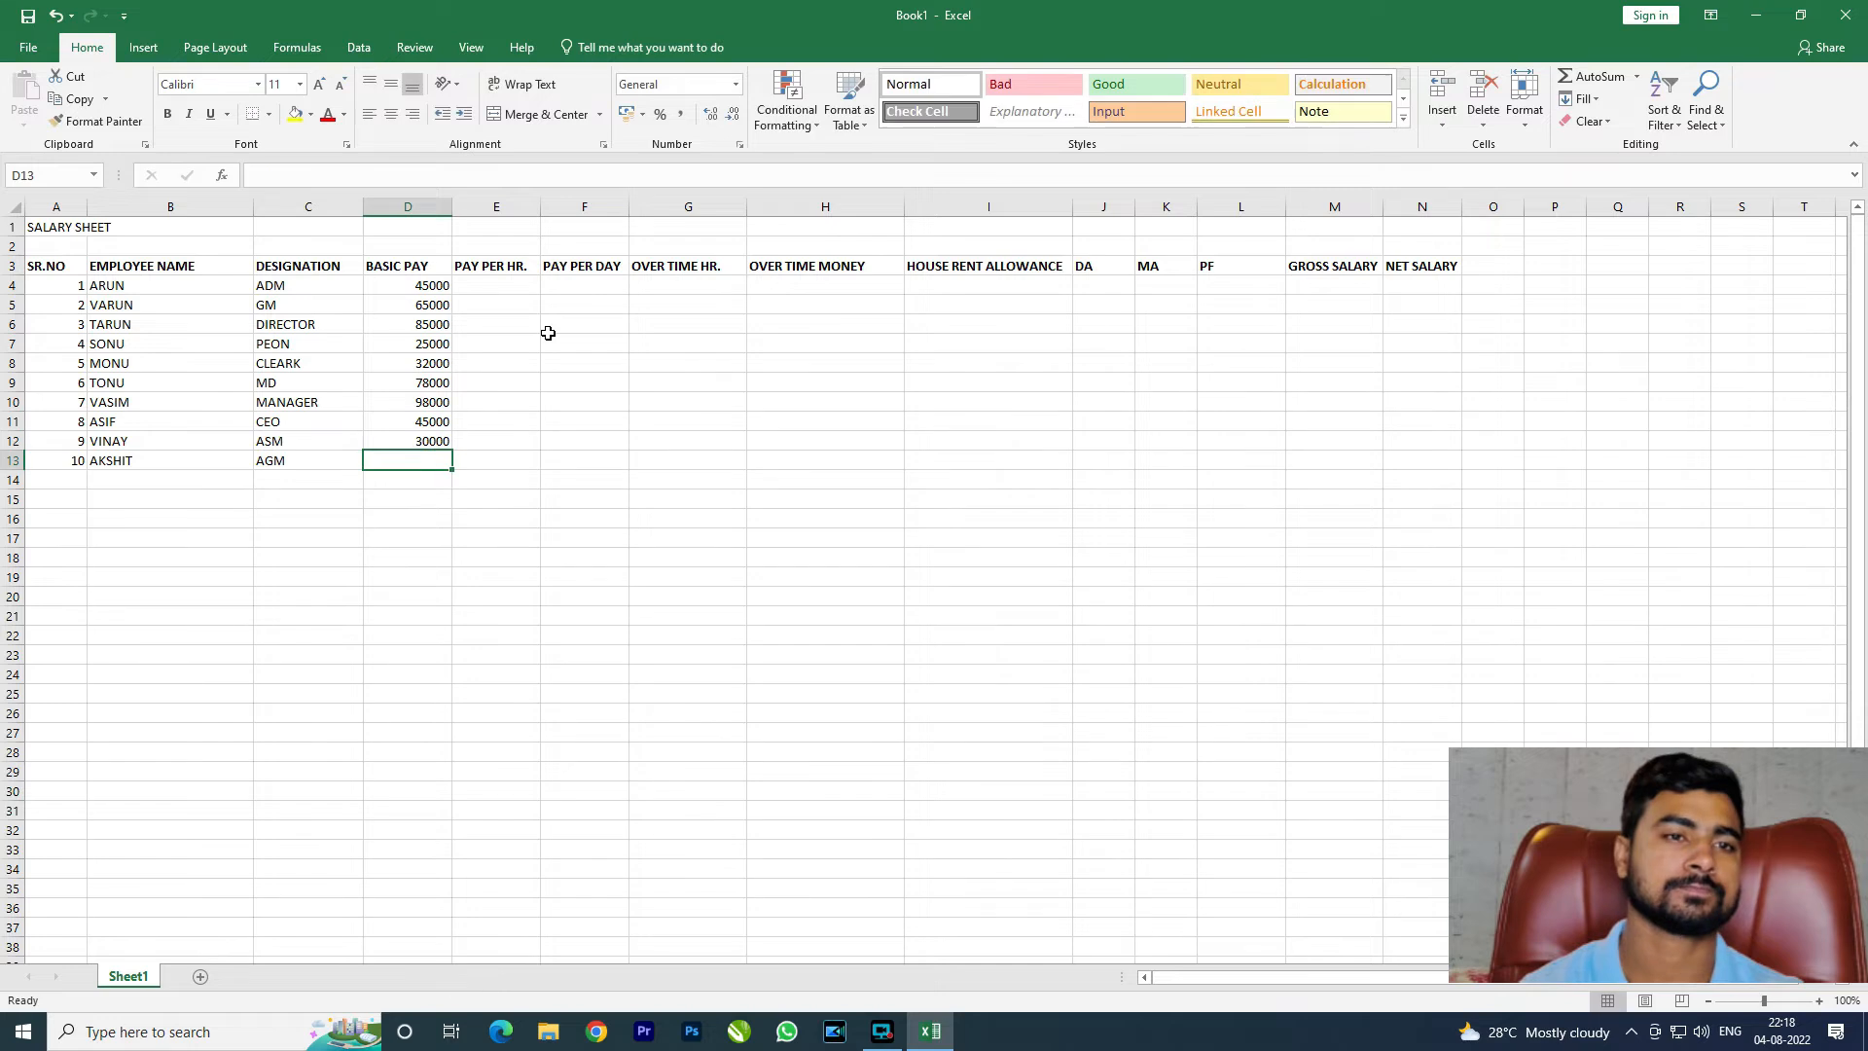
{"action": "type", "text": "45000"}
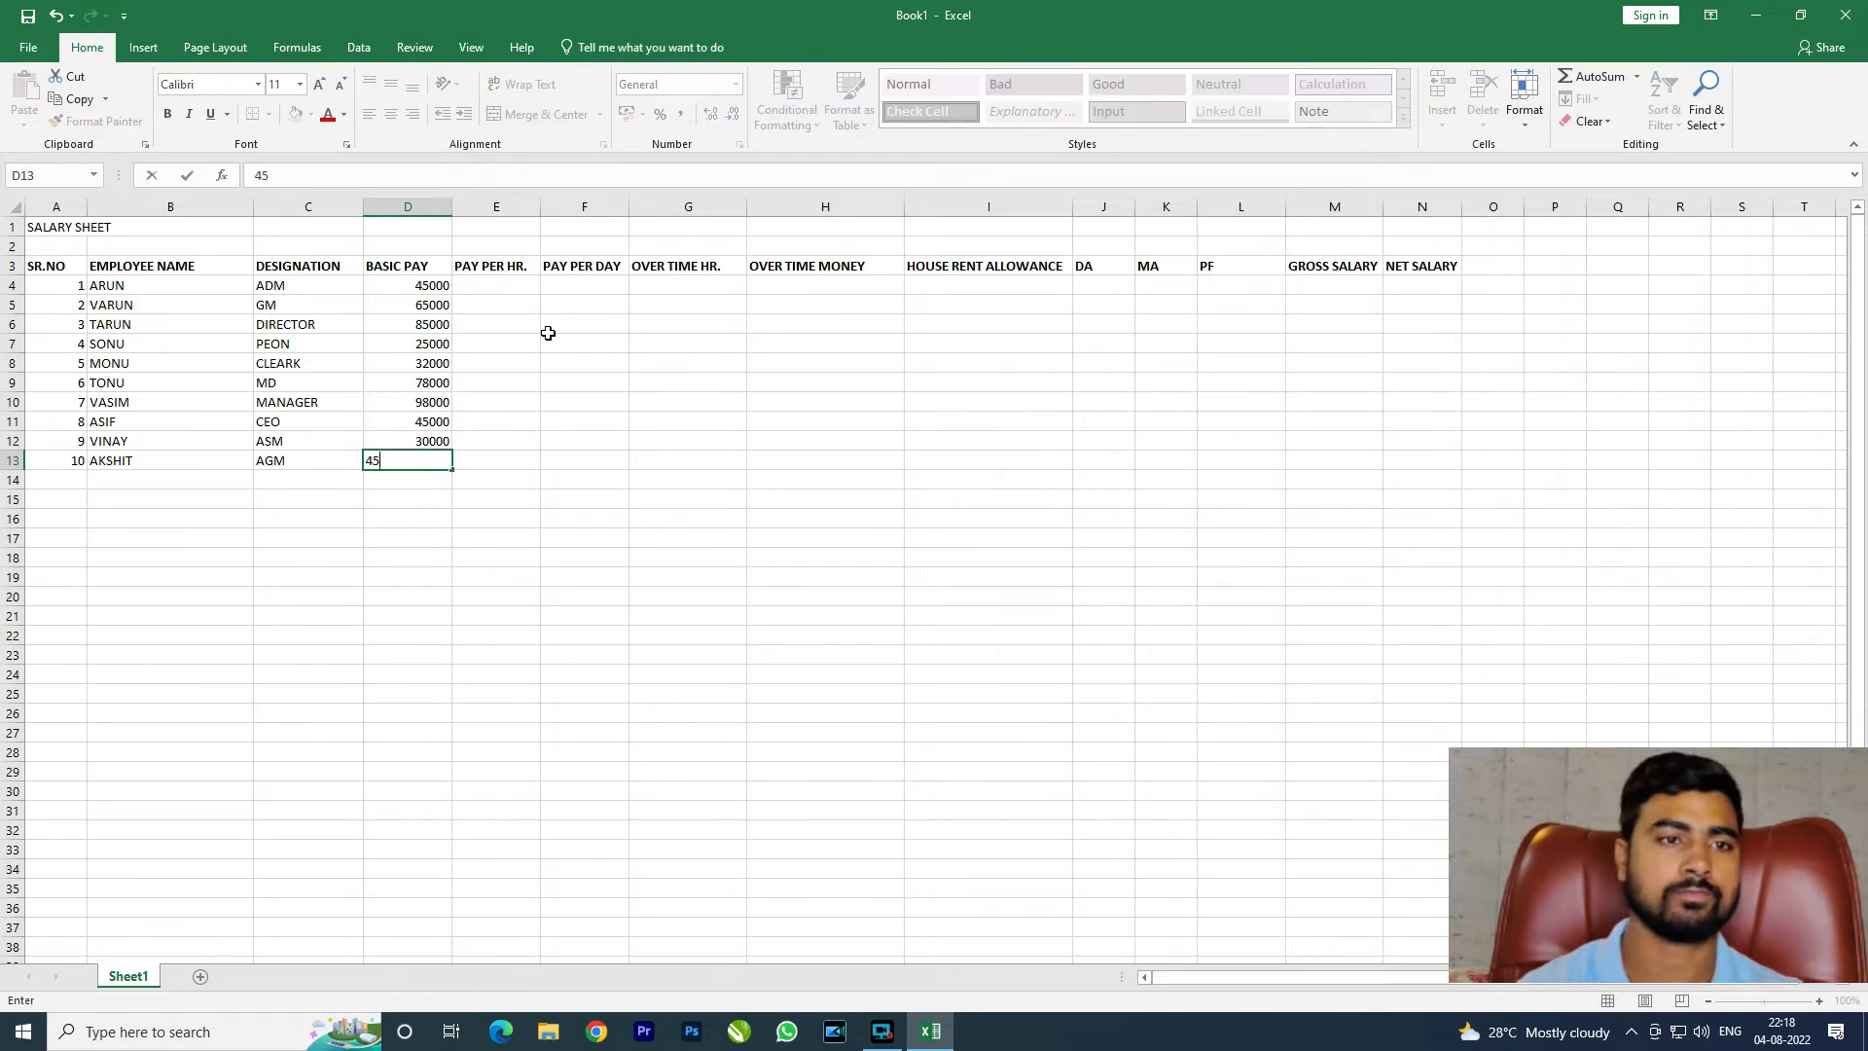
{"action": "key", "text": "Return"}
{"action": "key", "text": "Up"}
{"action": "key", "text": "Up"}
{"action": "key", "text": "Up"}
{"action": "key", "text": "Up"}
{"action": "key", "text": "Up"}
{"action": "key", "text": "Up"}
{"action": "key", "text": "Up"}
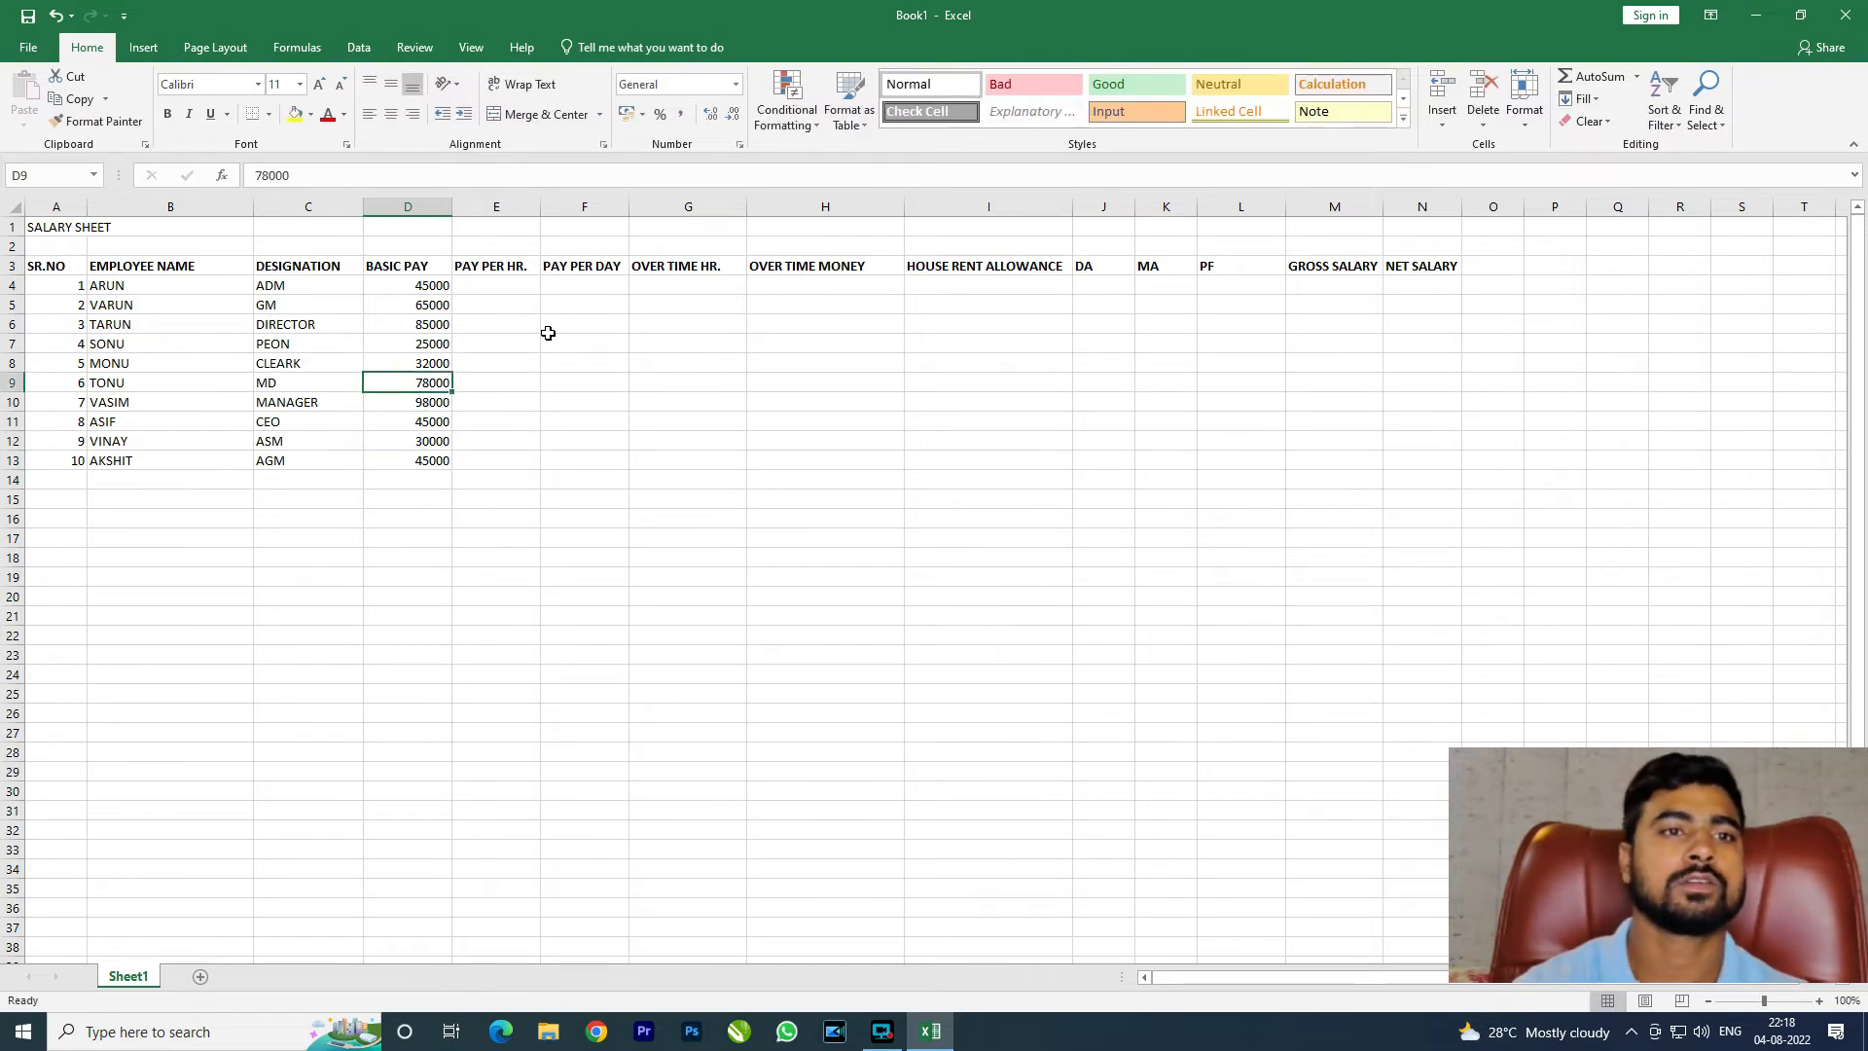
{"action": "key", "text": "Right"}
{"action": "key", "text": "Up"}
{"action": "key", "text": "Up"}
{"action": "key", "text": "Up"}
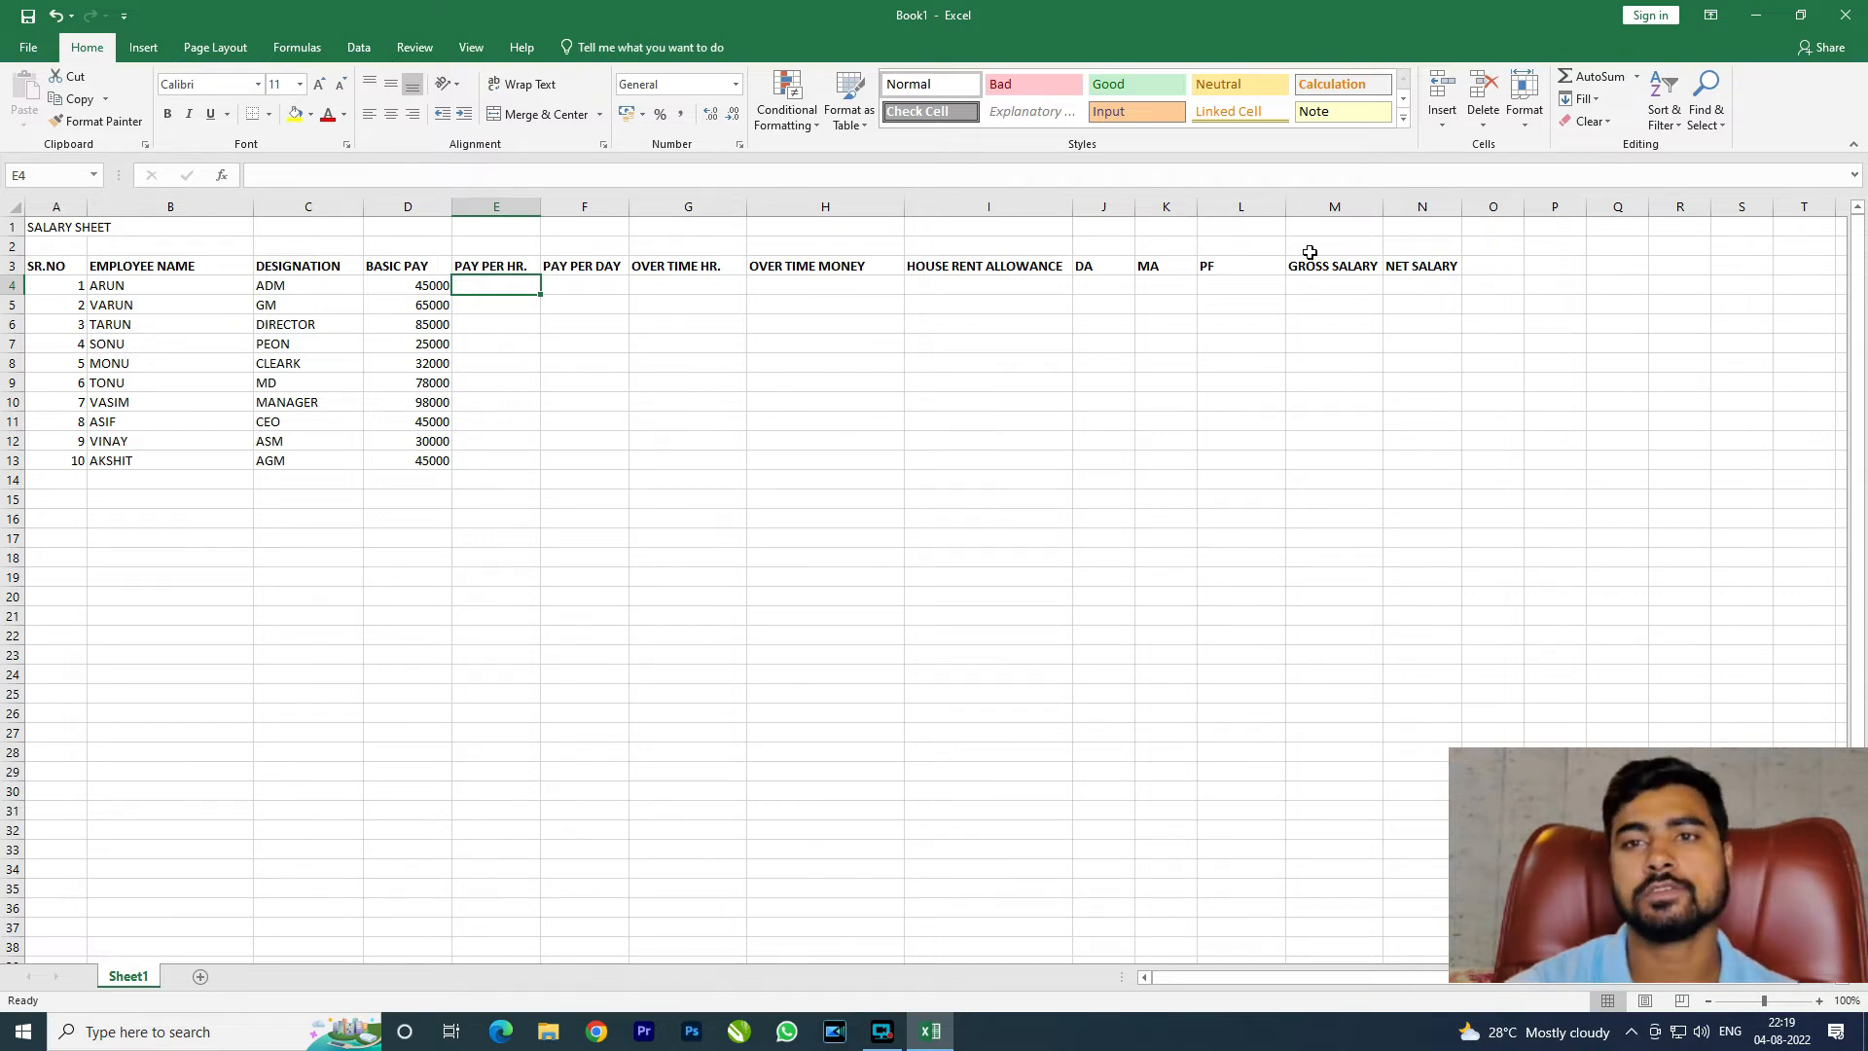
Step: Narrow the PF column slightly and center the column headers in A3:N3
{"action": "left_click_drag", "start_coordinate": [1286, 208], "coordinate": [1276, 211]}
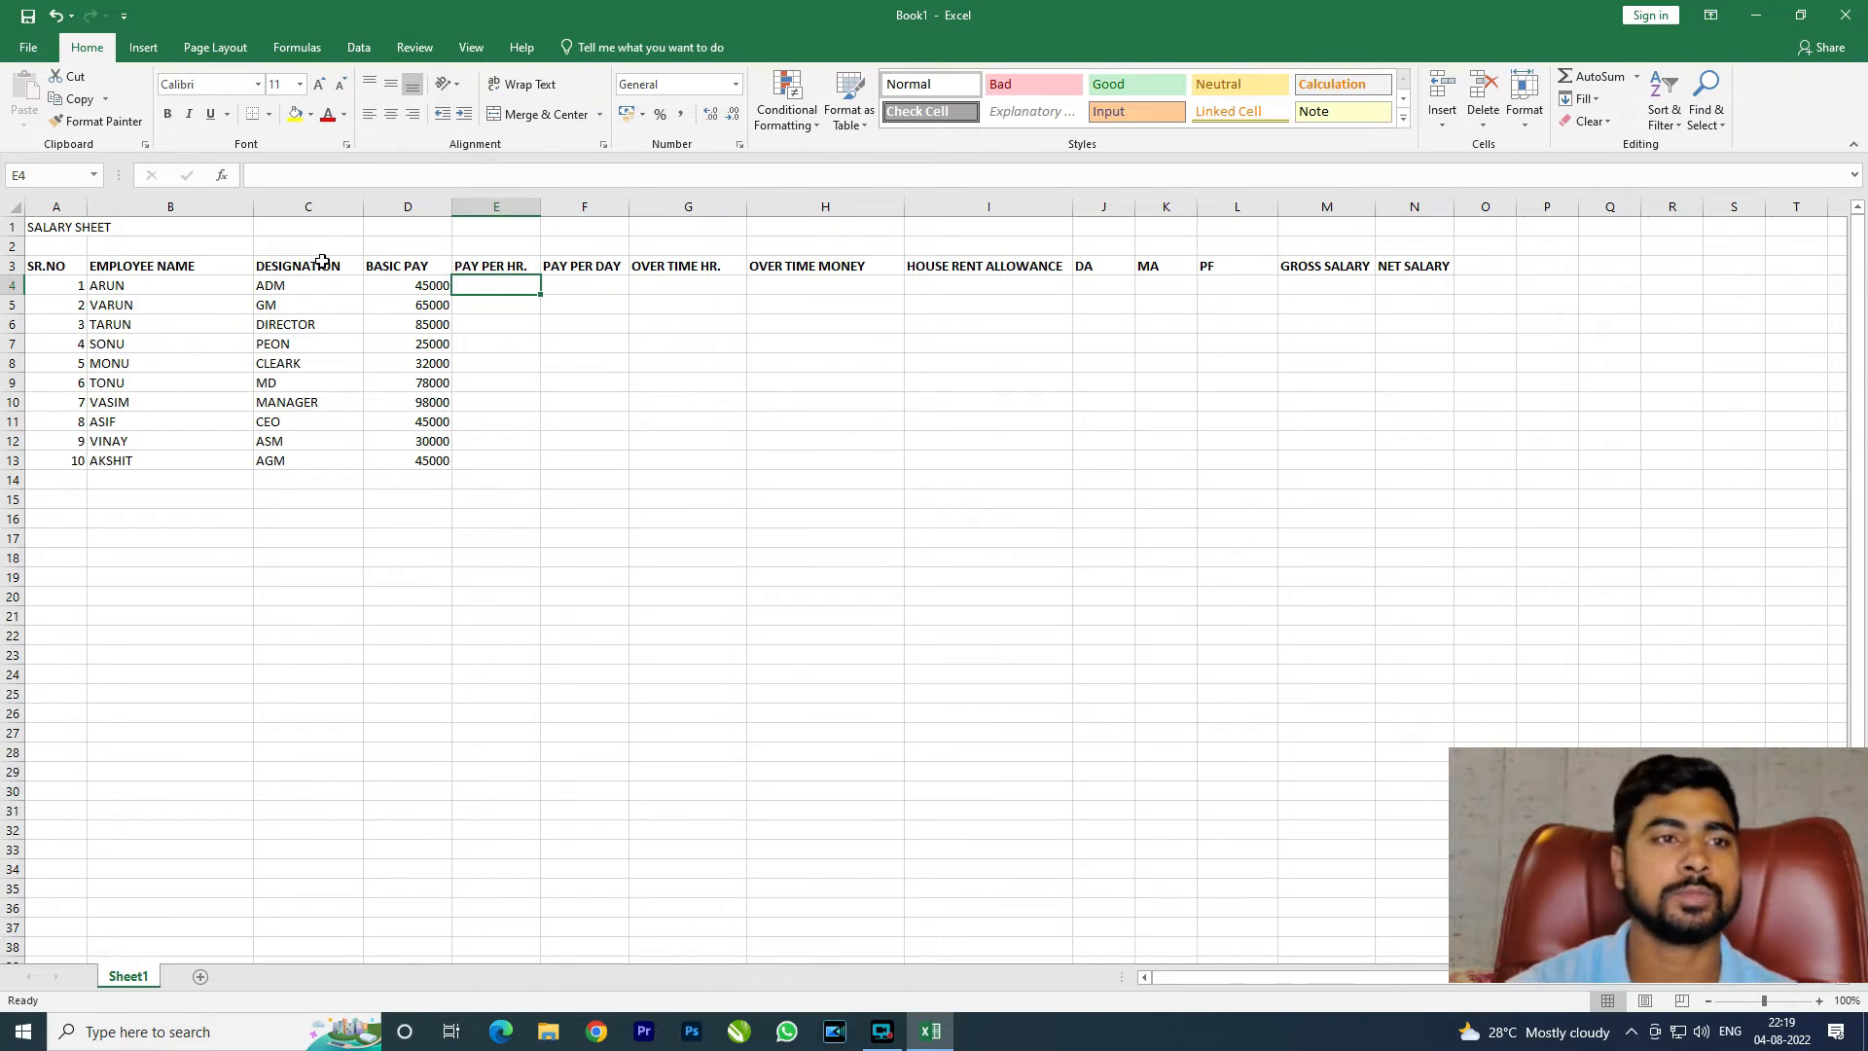
{"action": "left_click_drag", "start_coordinate": [61, 266], "coordinate": [1384, 272]}
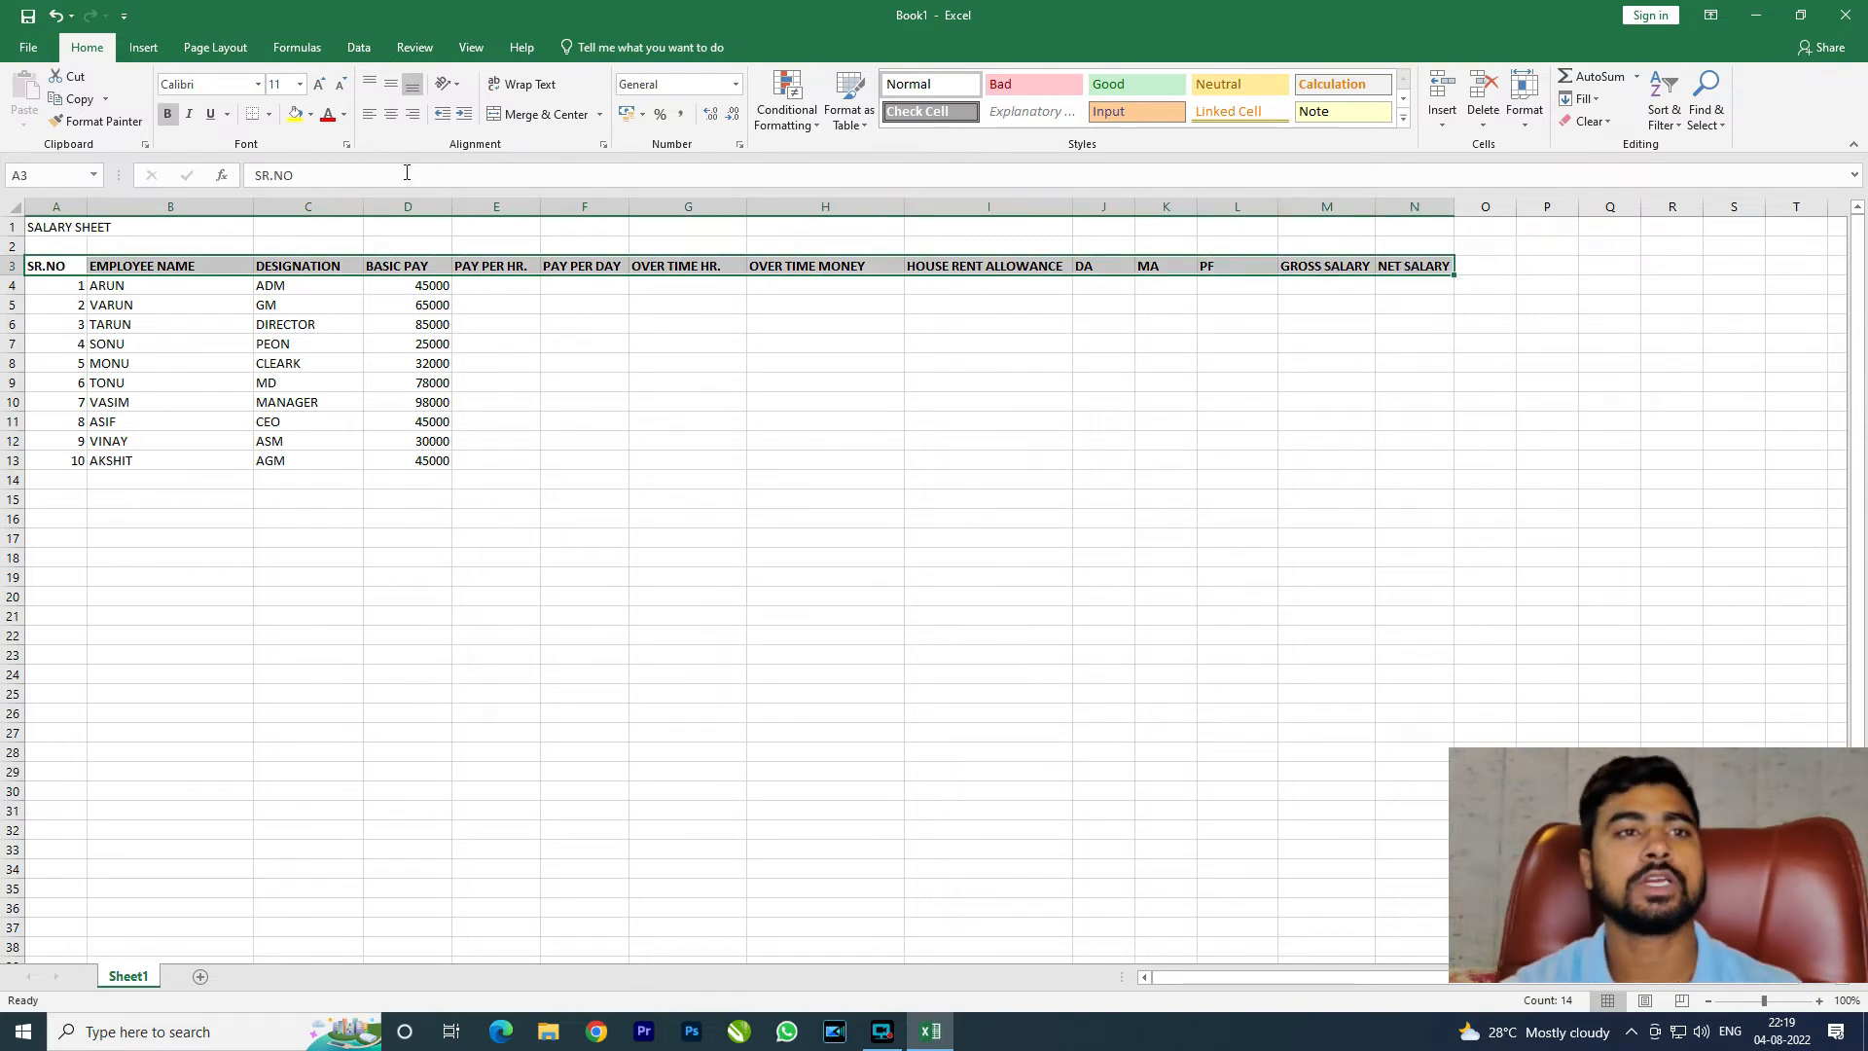
{"action": "left_click", "coordinate": [394, 123]}
{"action": "left_click", "coordinate": [600, 304]}
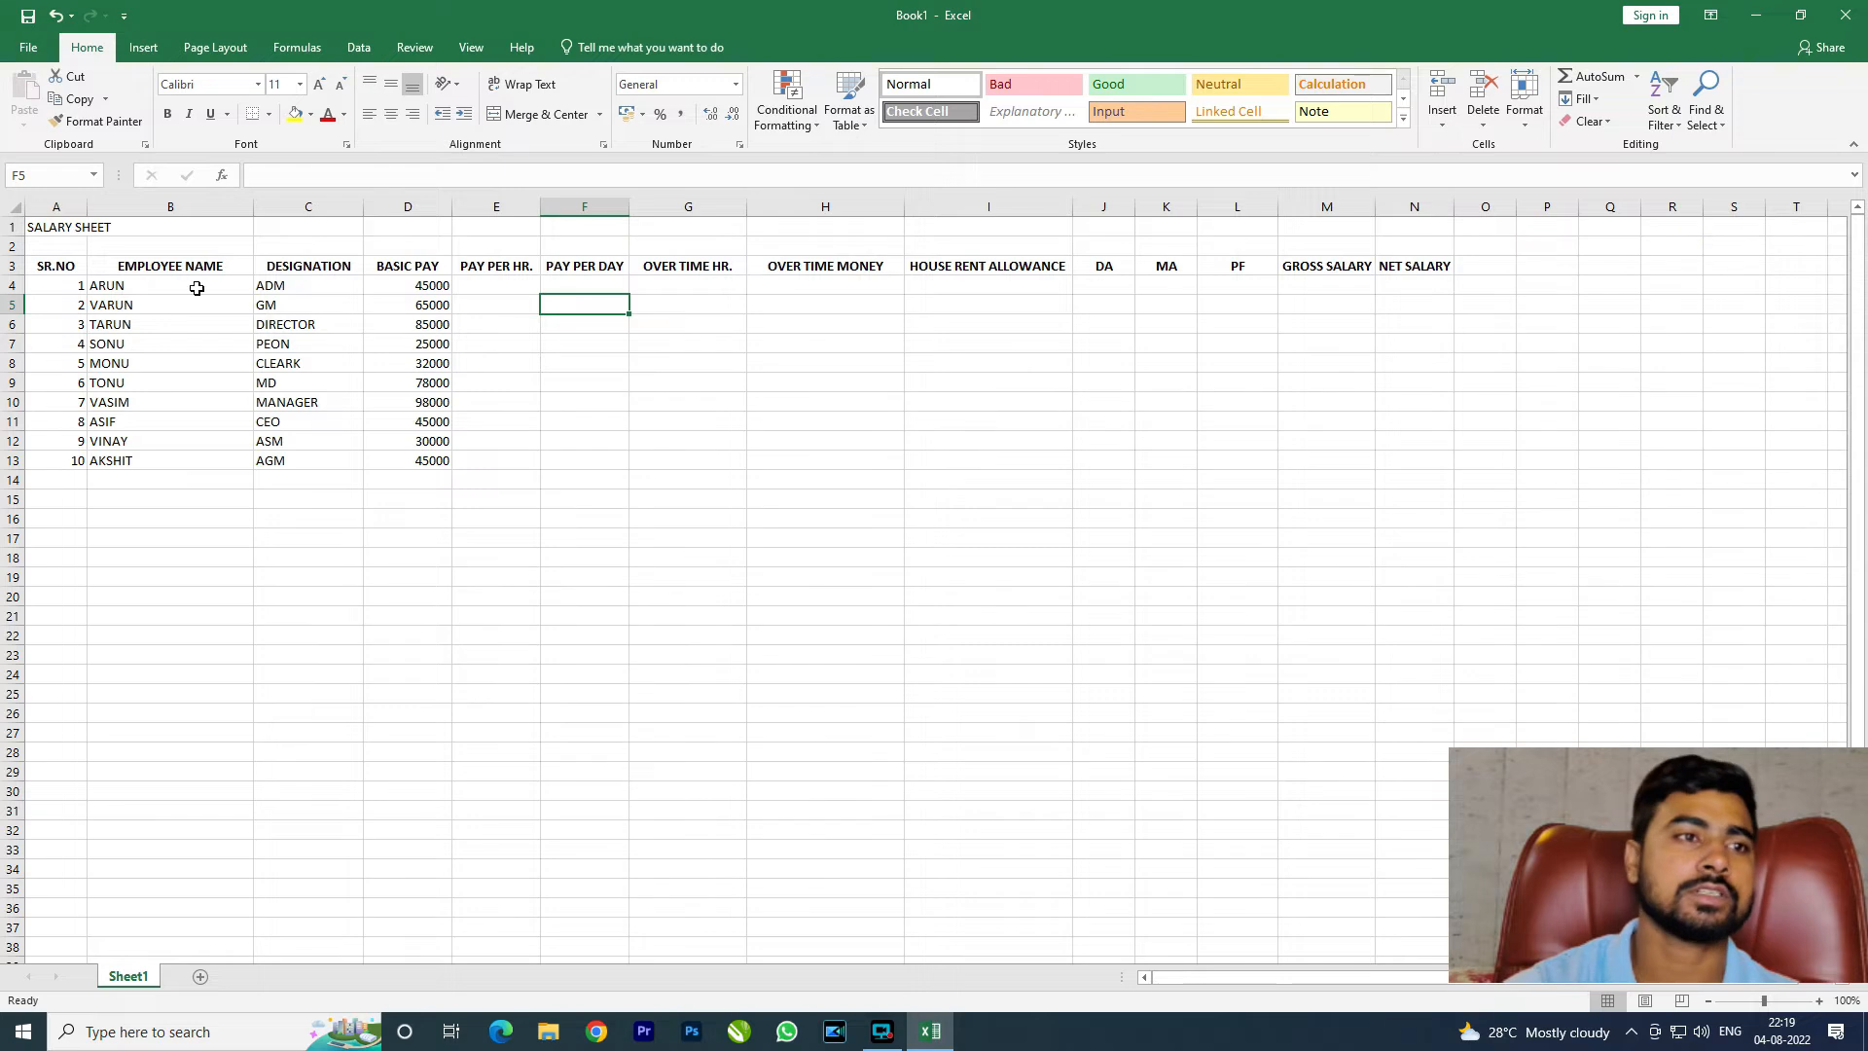
Step: Apply All Borders to the whole salary table in A3:N13
{"action": "left_click_drag", "start_coordinate": [53, 264], "coordinate": [1381, 460]}
{"action": "left_click", "coordinate": [268, 113]}
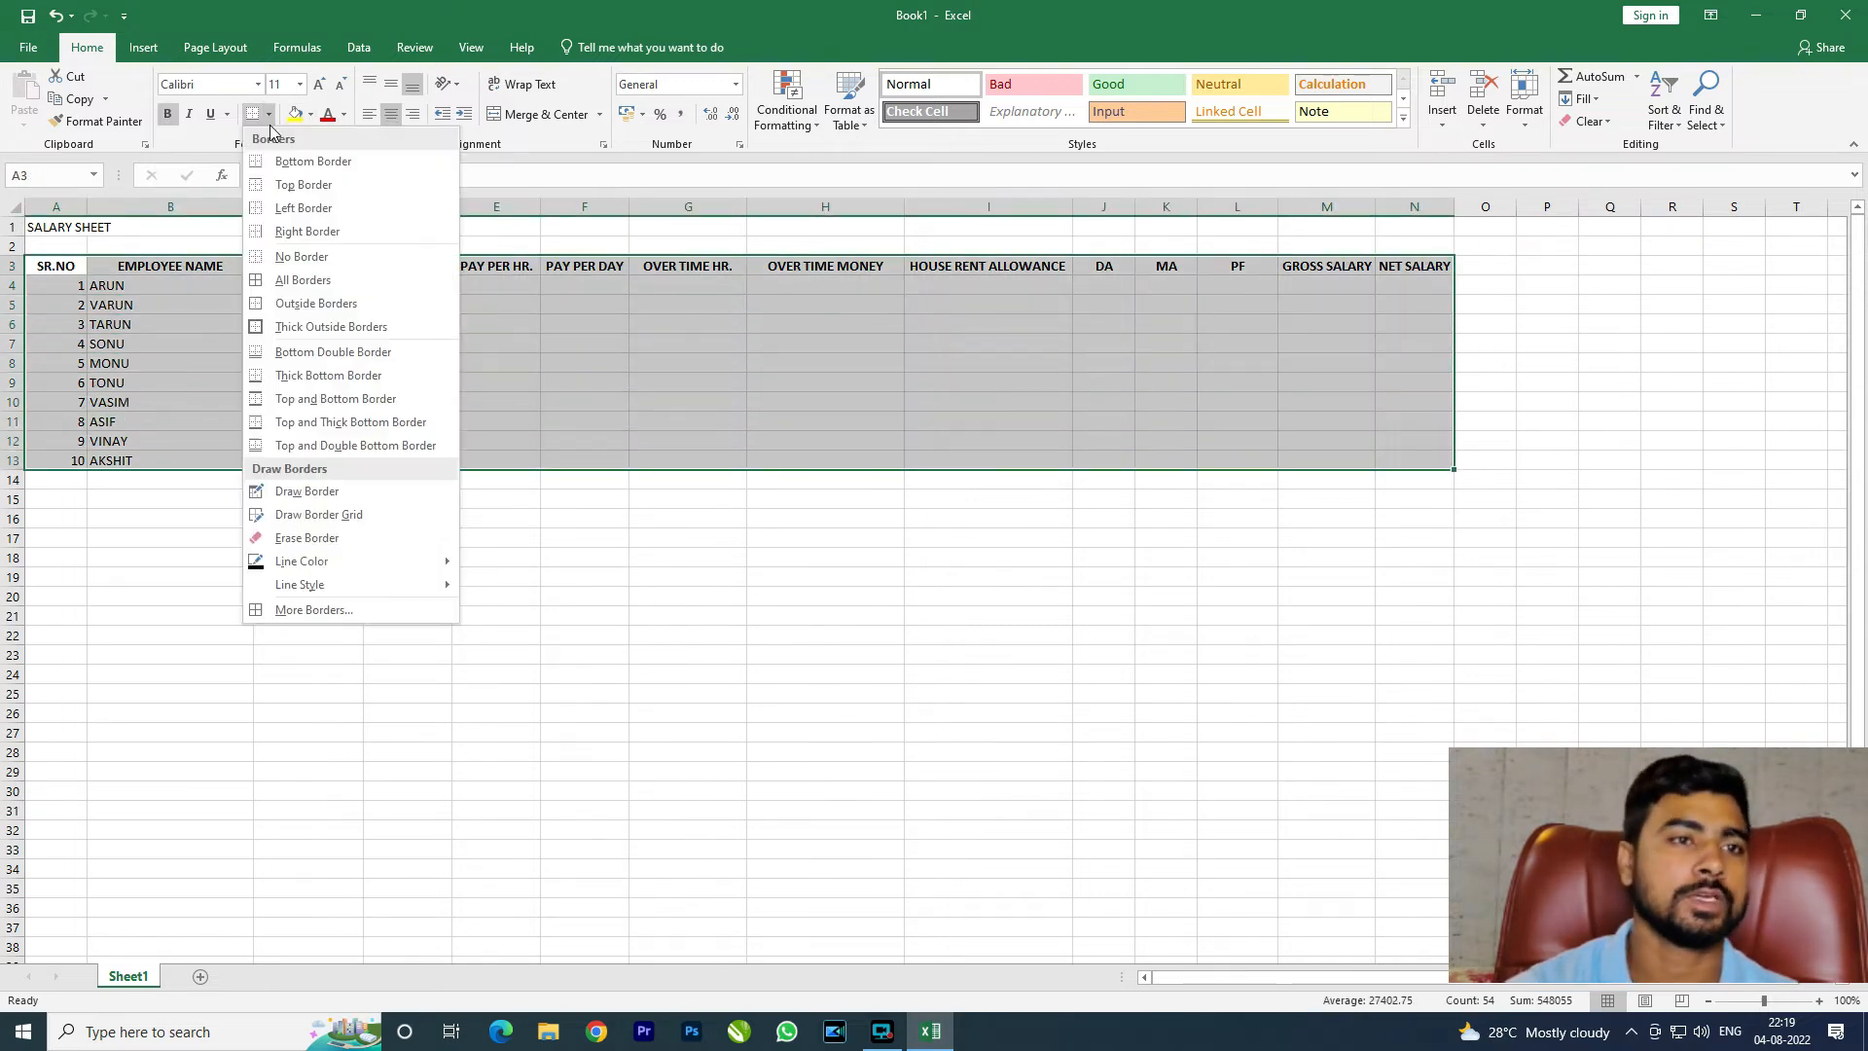
{"action": "left_click", "coordinate": [301, 281]}
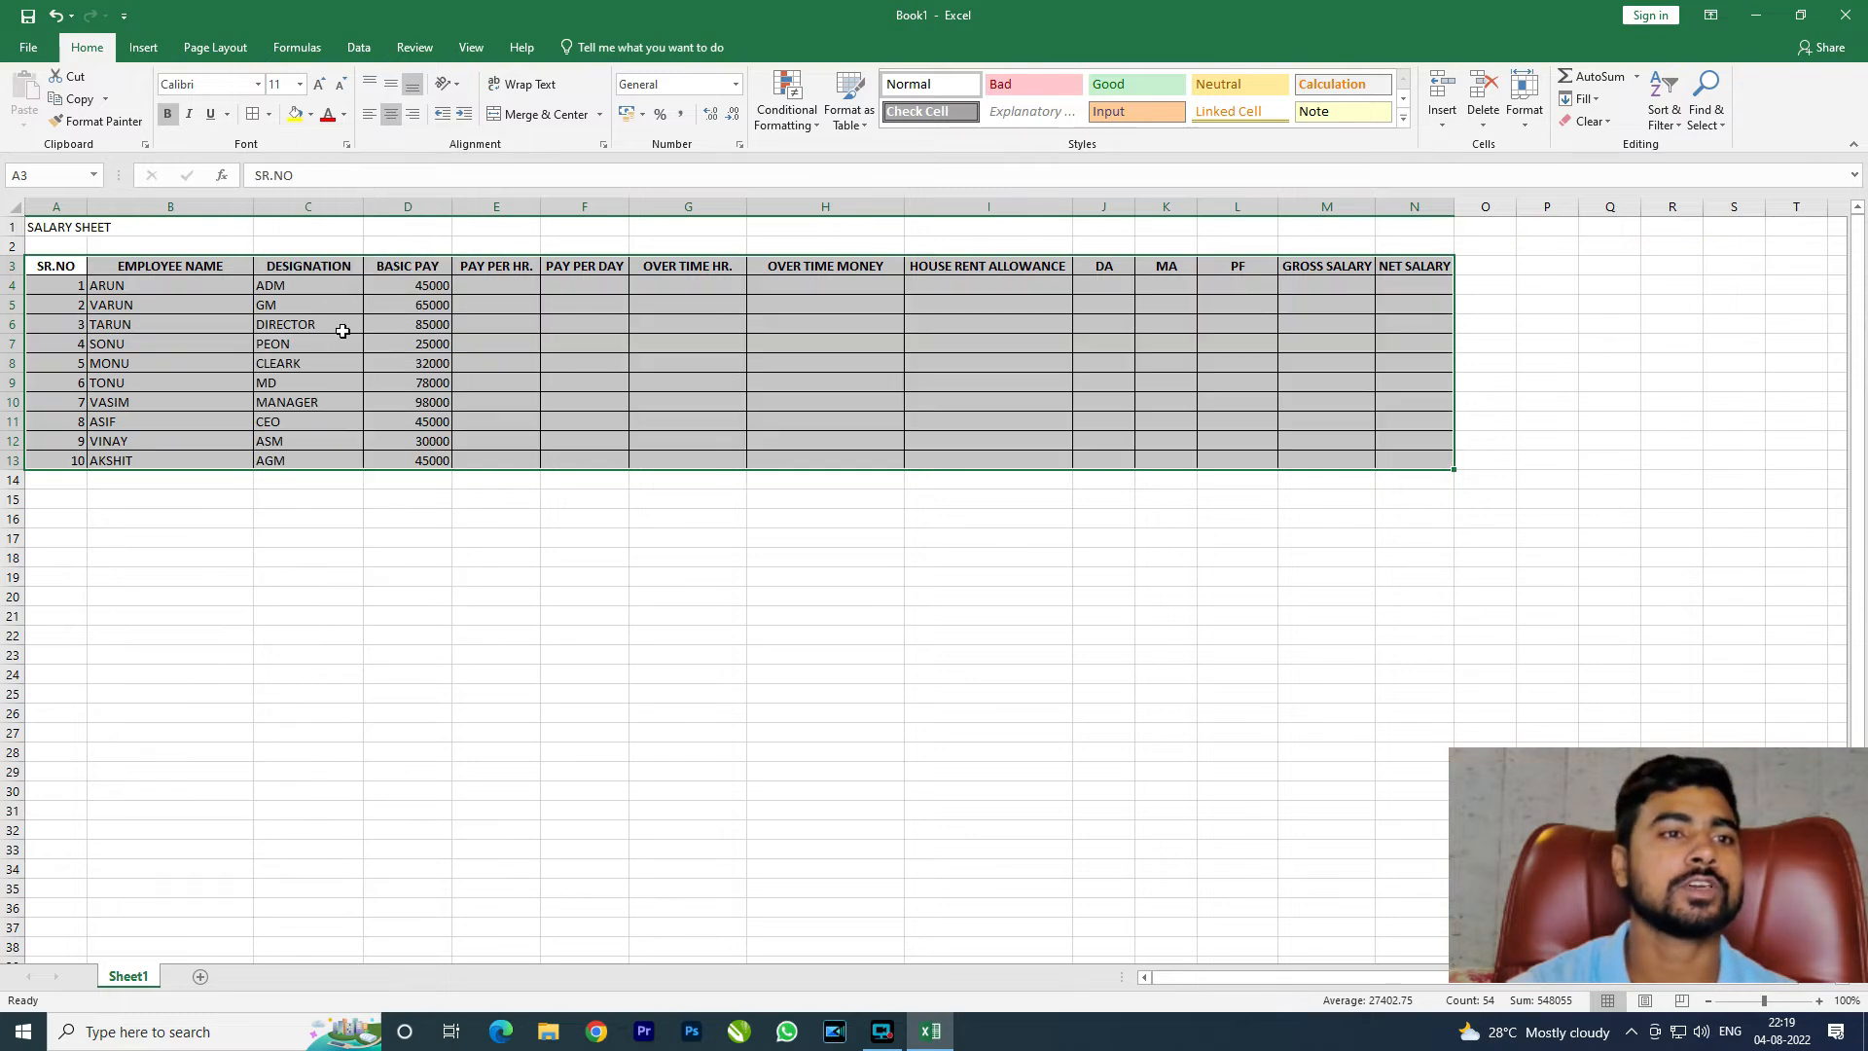
Step: Left-align the employee names in B4:B13 and increase their indent by one level
{"action": "left_click_drag", "start_coordinate": [117, 285], "coordinate": [151, 461]}
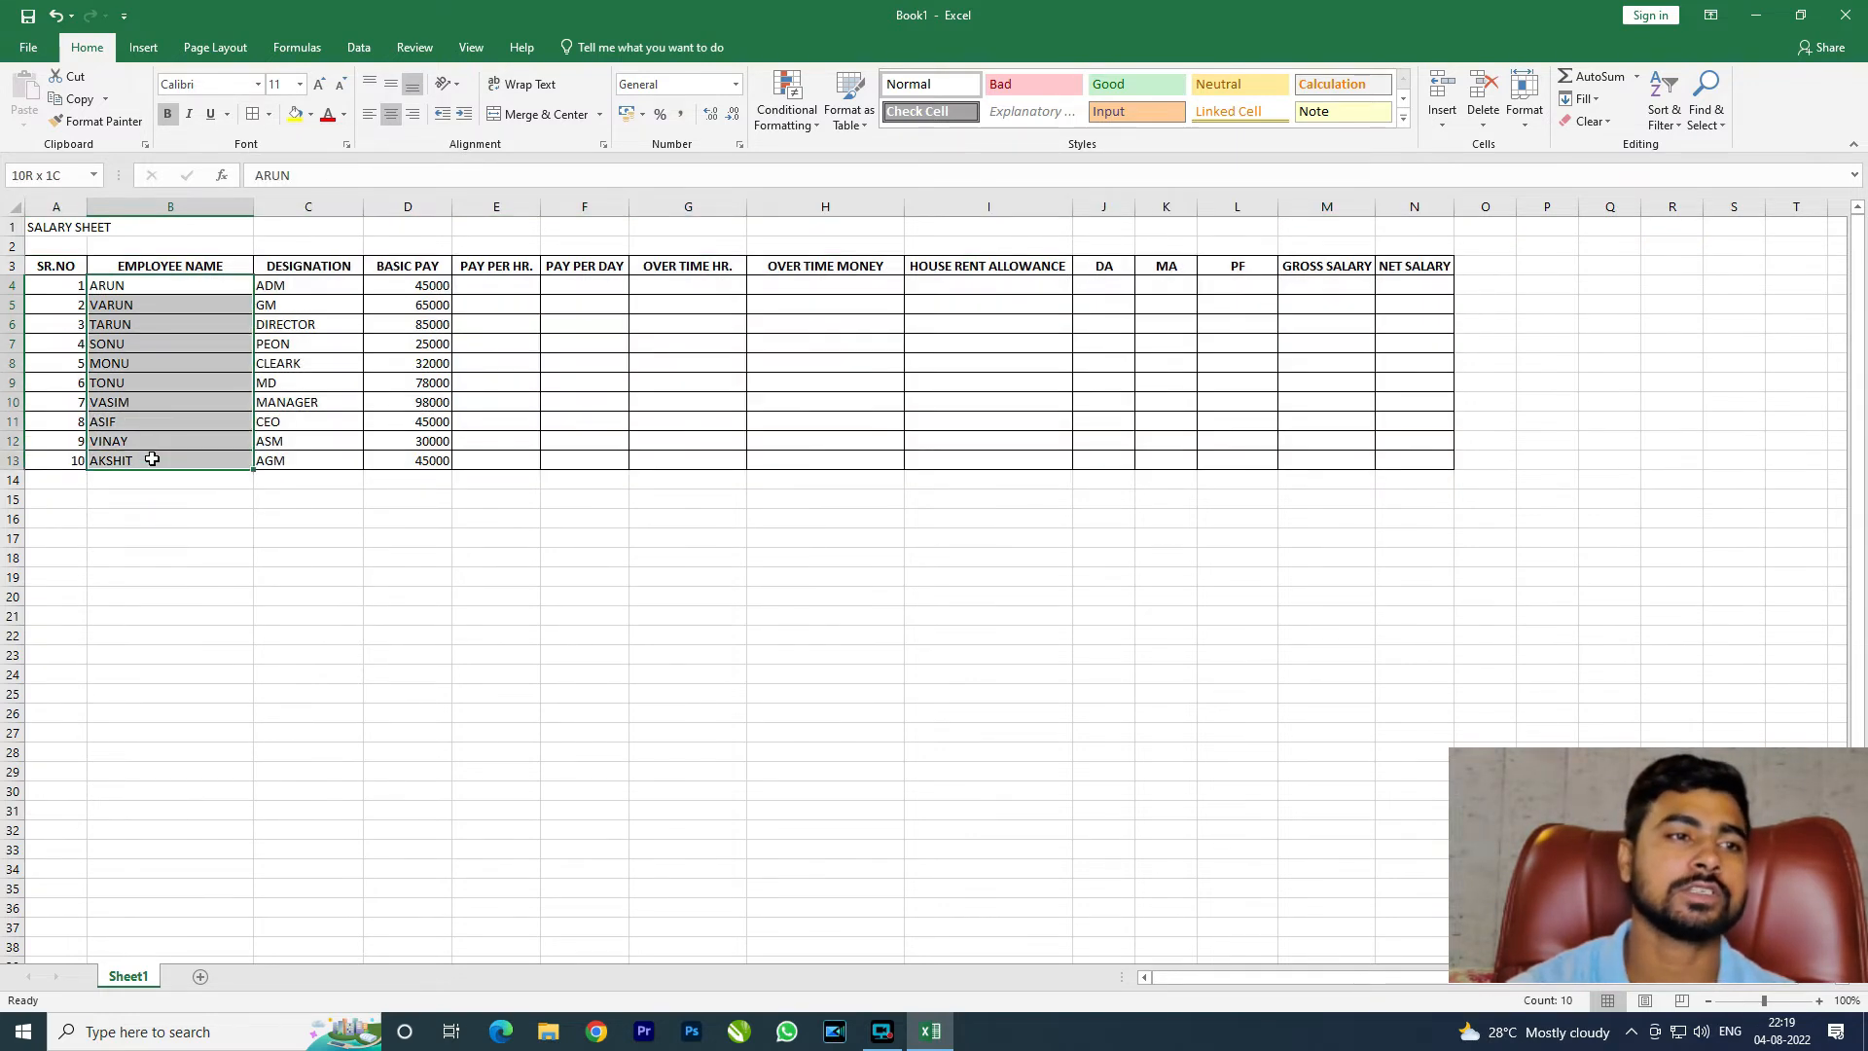
{"action": "left_click", "coordinate": [390, 114]}
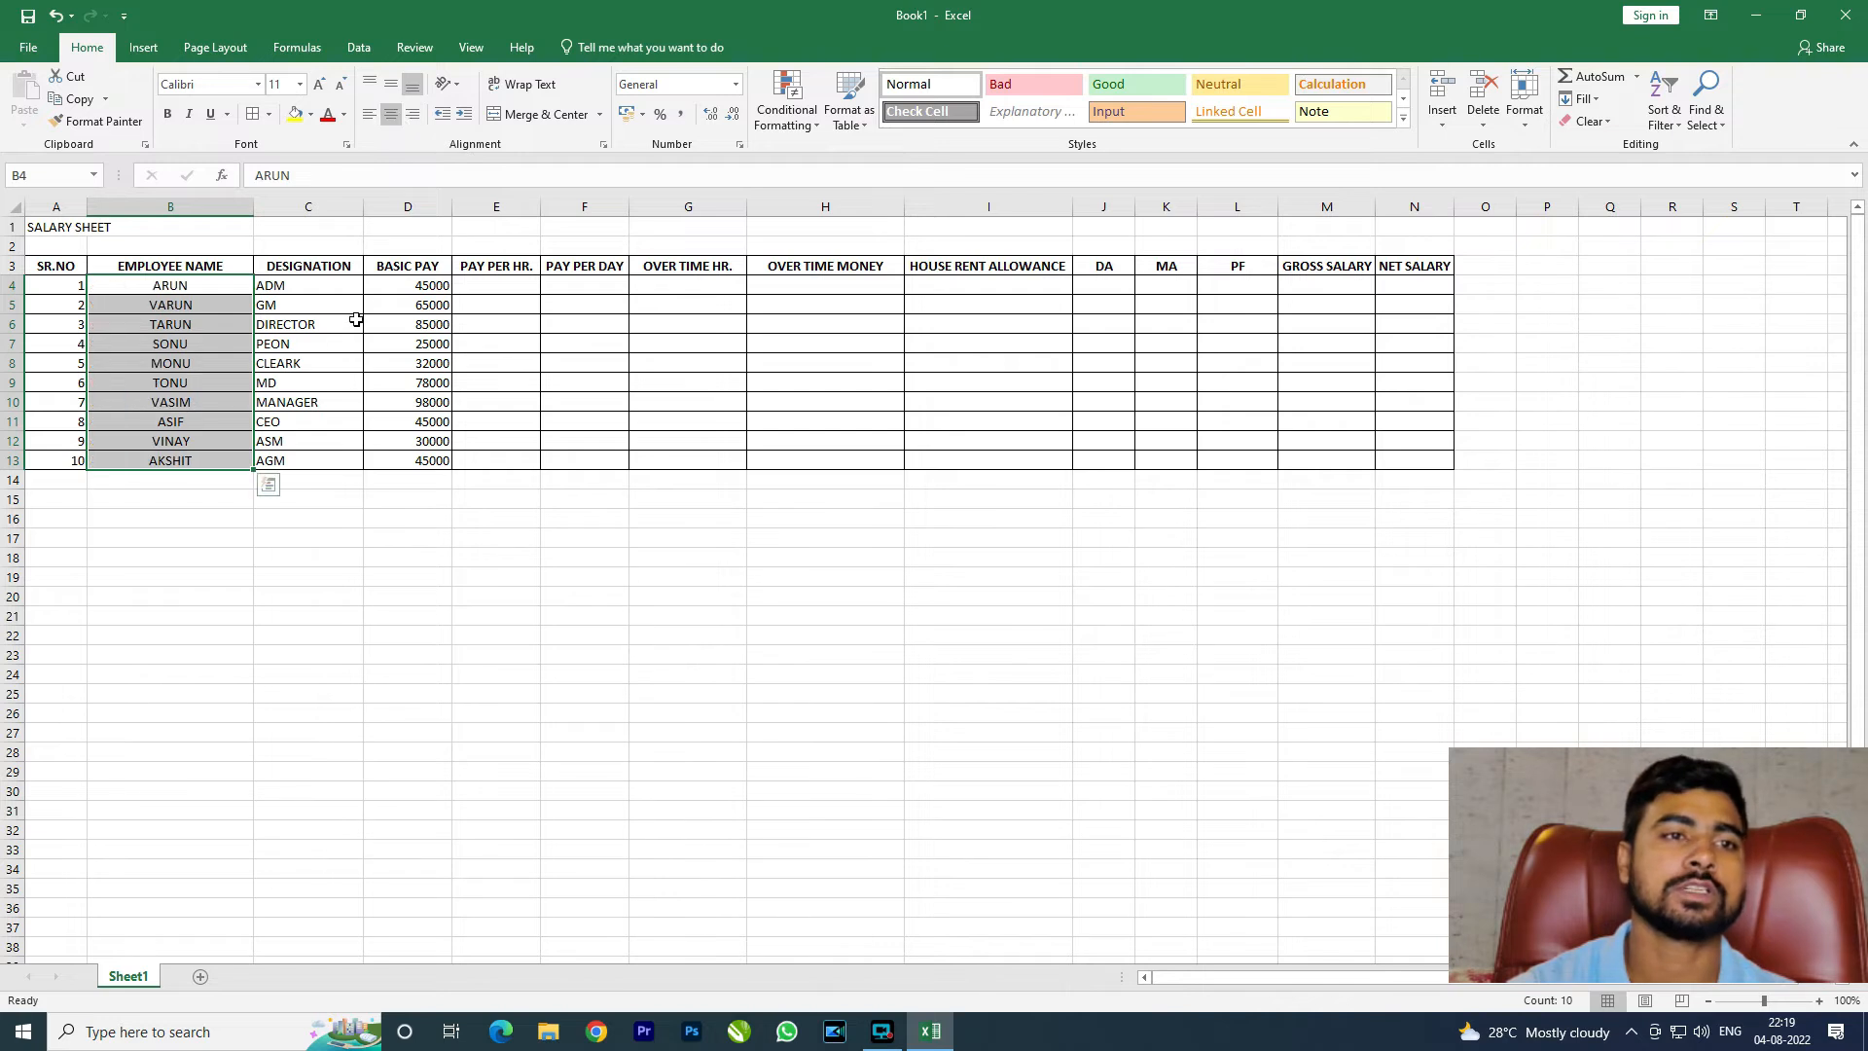
{"action": "left_click", "coordinate": [369, 114]}
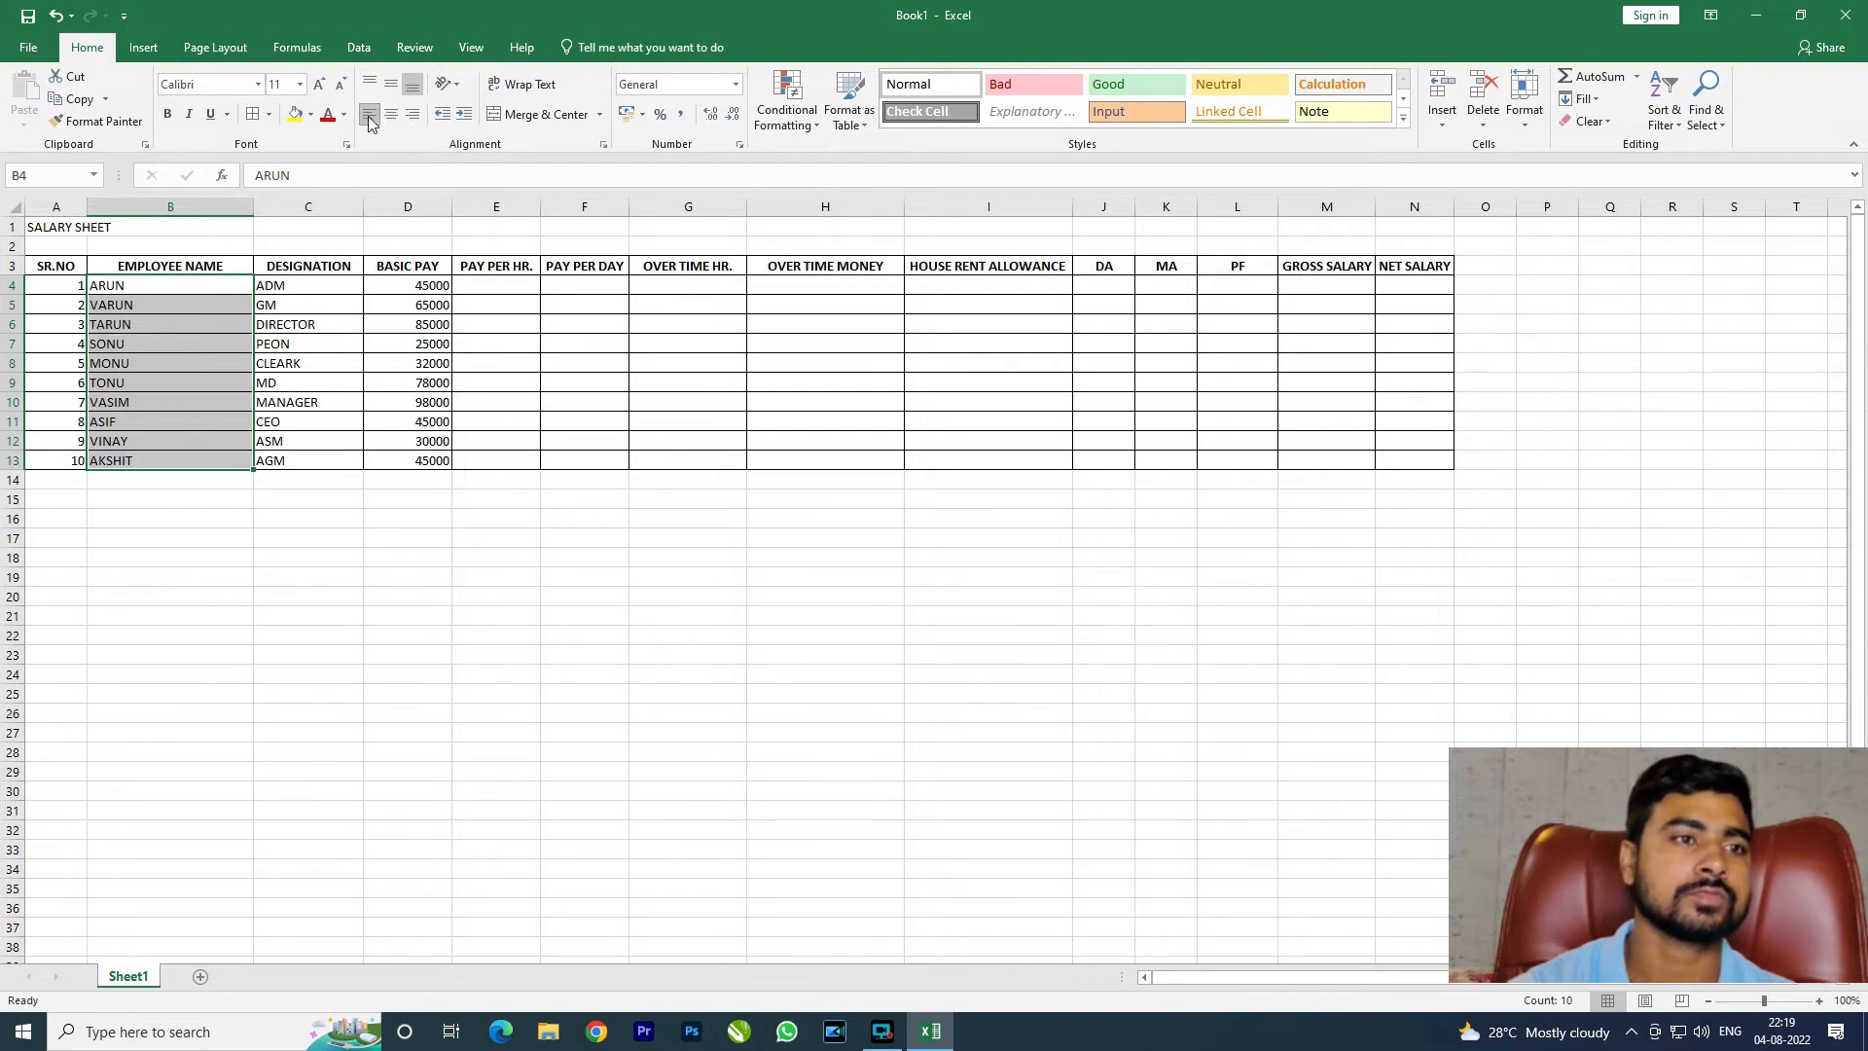
{"action": "left_click", "coordinate": [464, 113]}
{"action": "left_click", "coordinate": [429, 285]}
Step: Right-align the designations in C4:C13 and make them bold
{"action": "left_click_drag", "start_coordinate": [292, 285], "coordinate": [295, 450]}
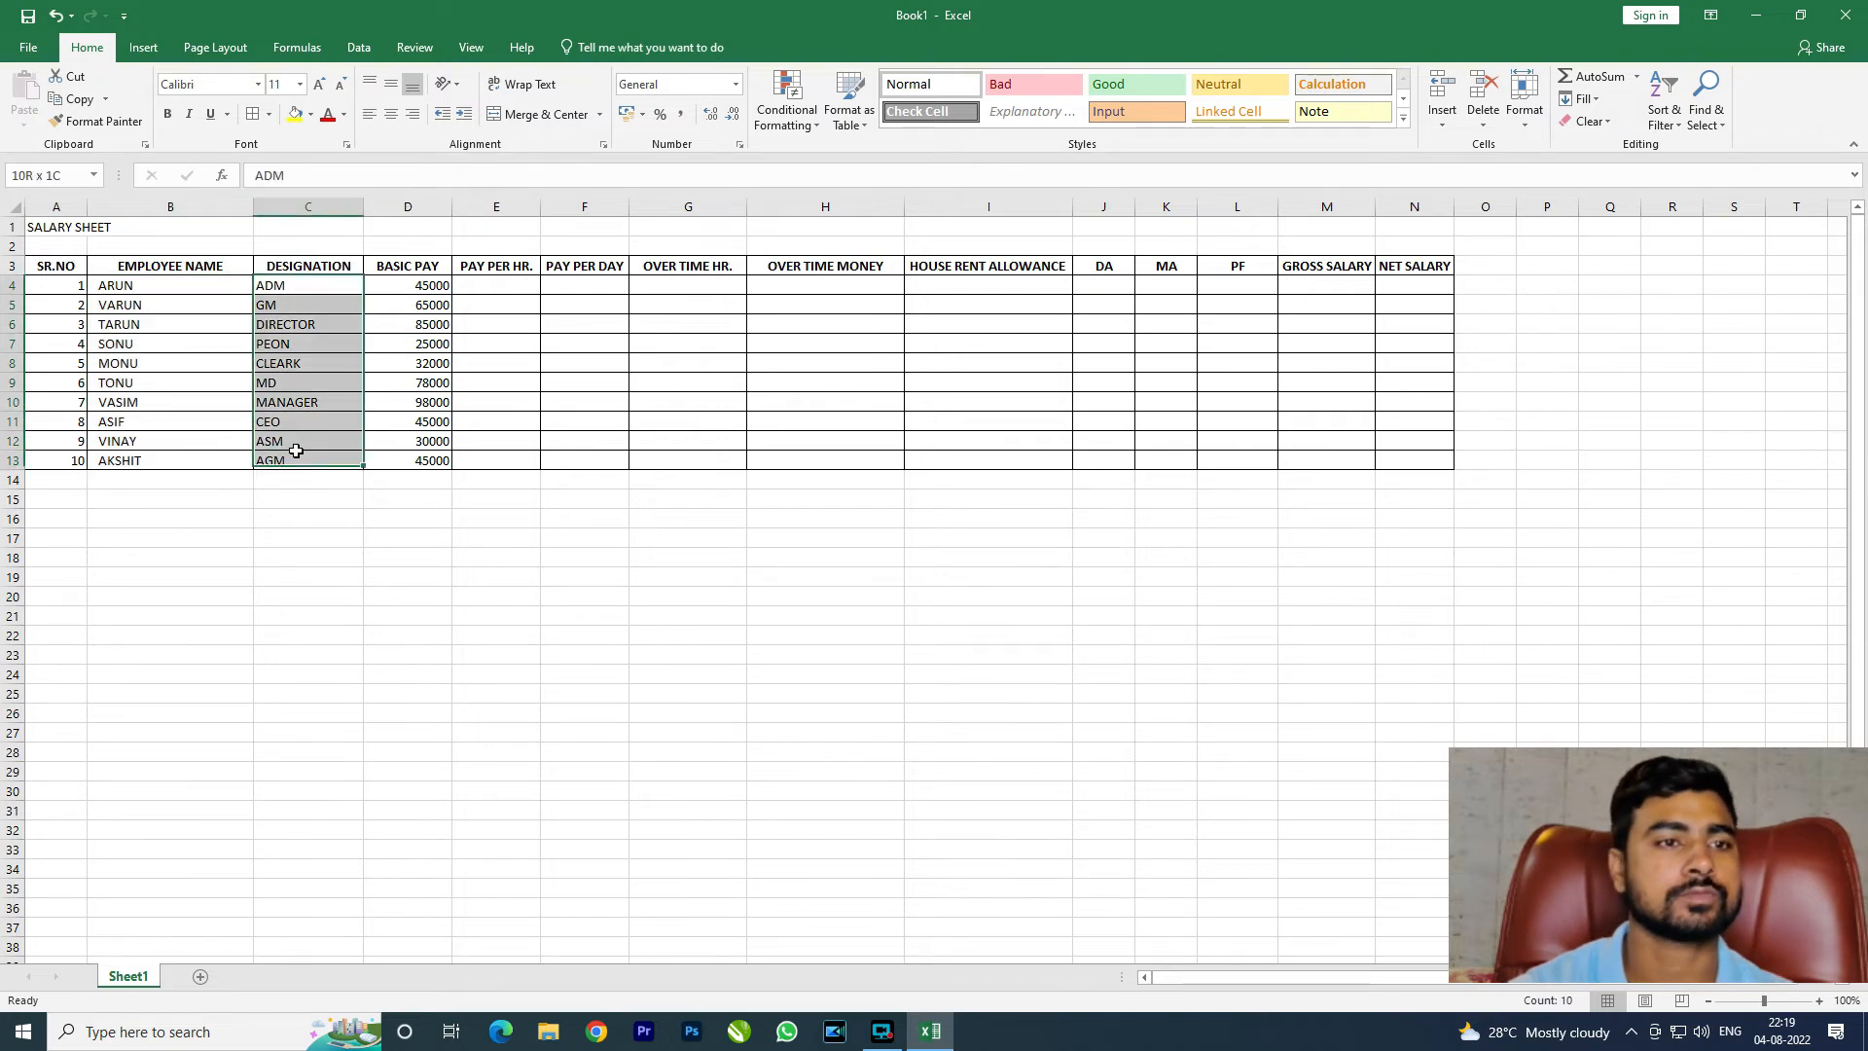
{"action": "left_click", "coordinate": [413, 114]}
{"action": "left_click", "coordinate": [171, 118]}
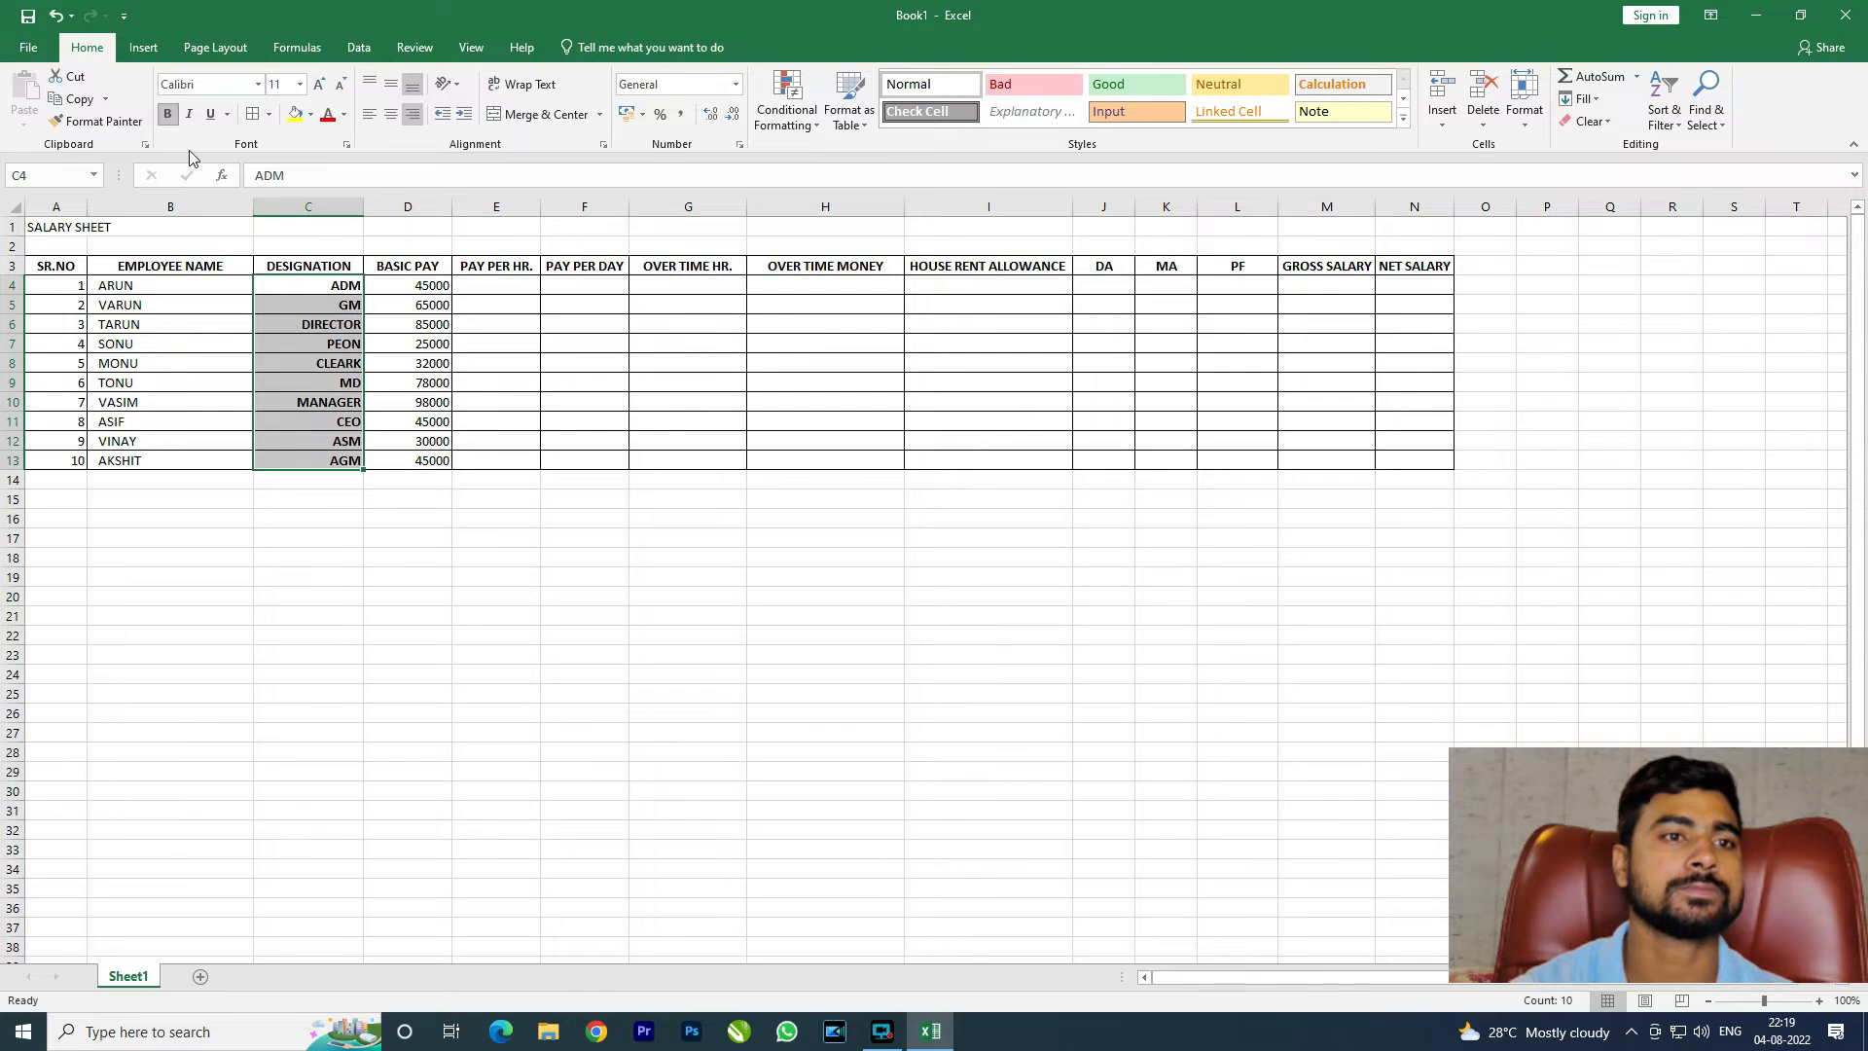
{"action": "left_click", "coordinate": [378, 481]}
{"action": "left_click", "coordinate": [479, 289]}
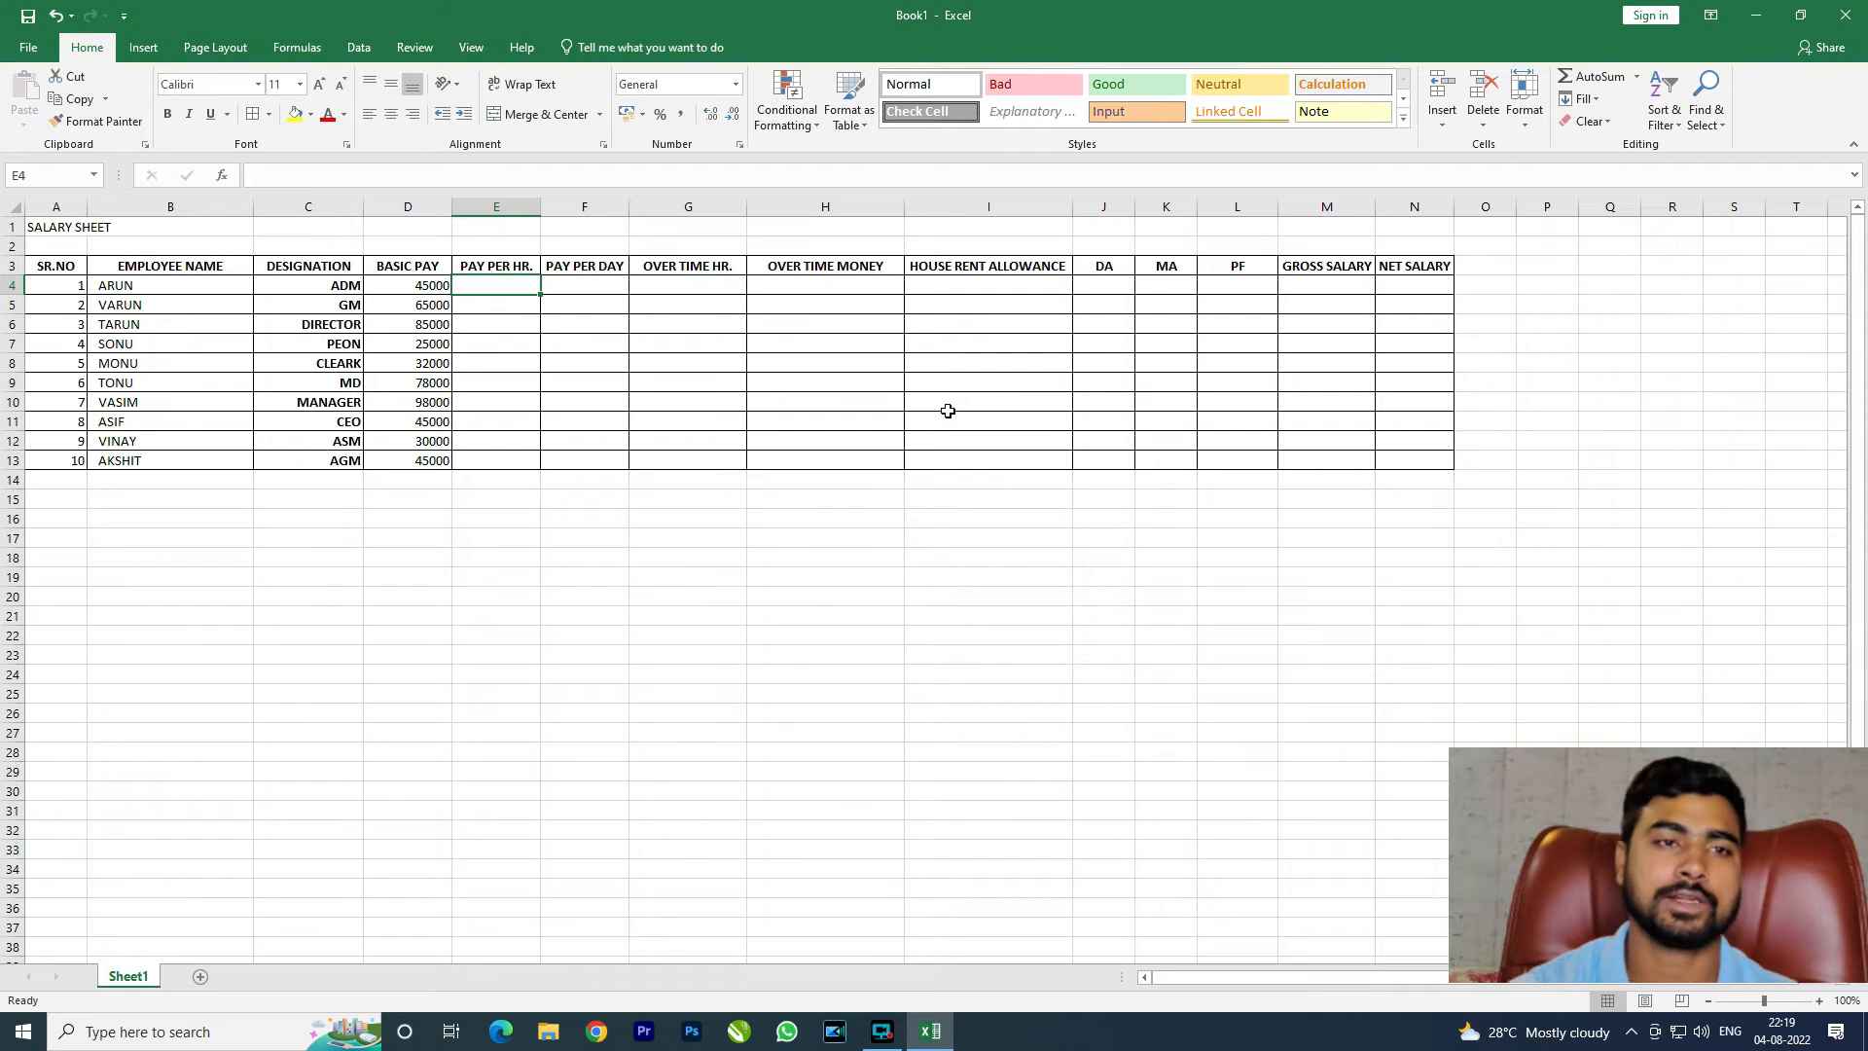
Step: Enter overtime hours 45, 65, 40, 60, 80, 30, 50, 78, 65 and 60 for the ten employees in G4:G13
{"action": "left_click", "coordinate": [691, 283]}
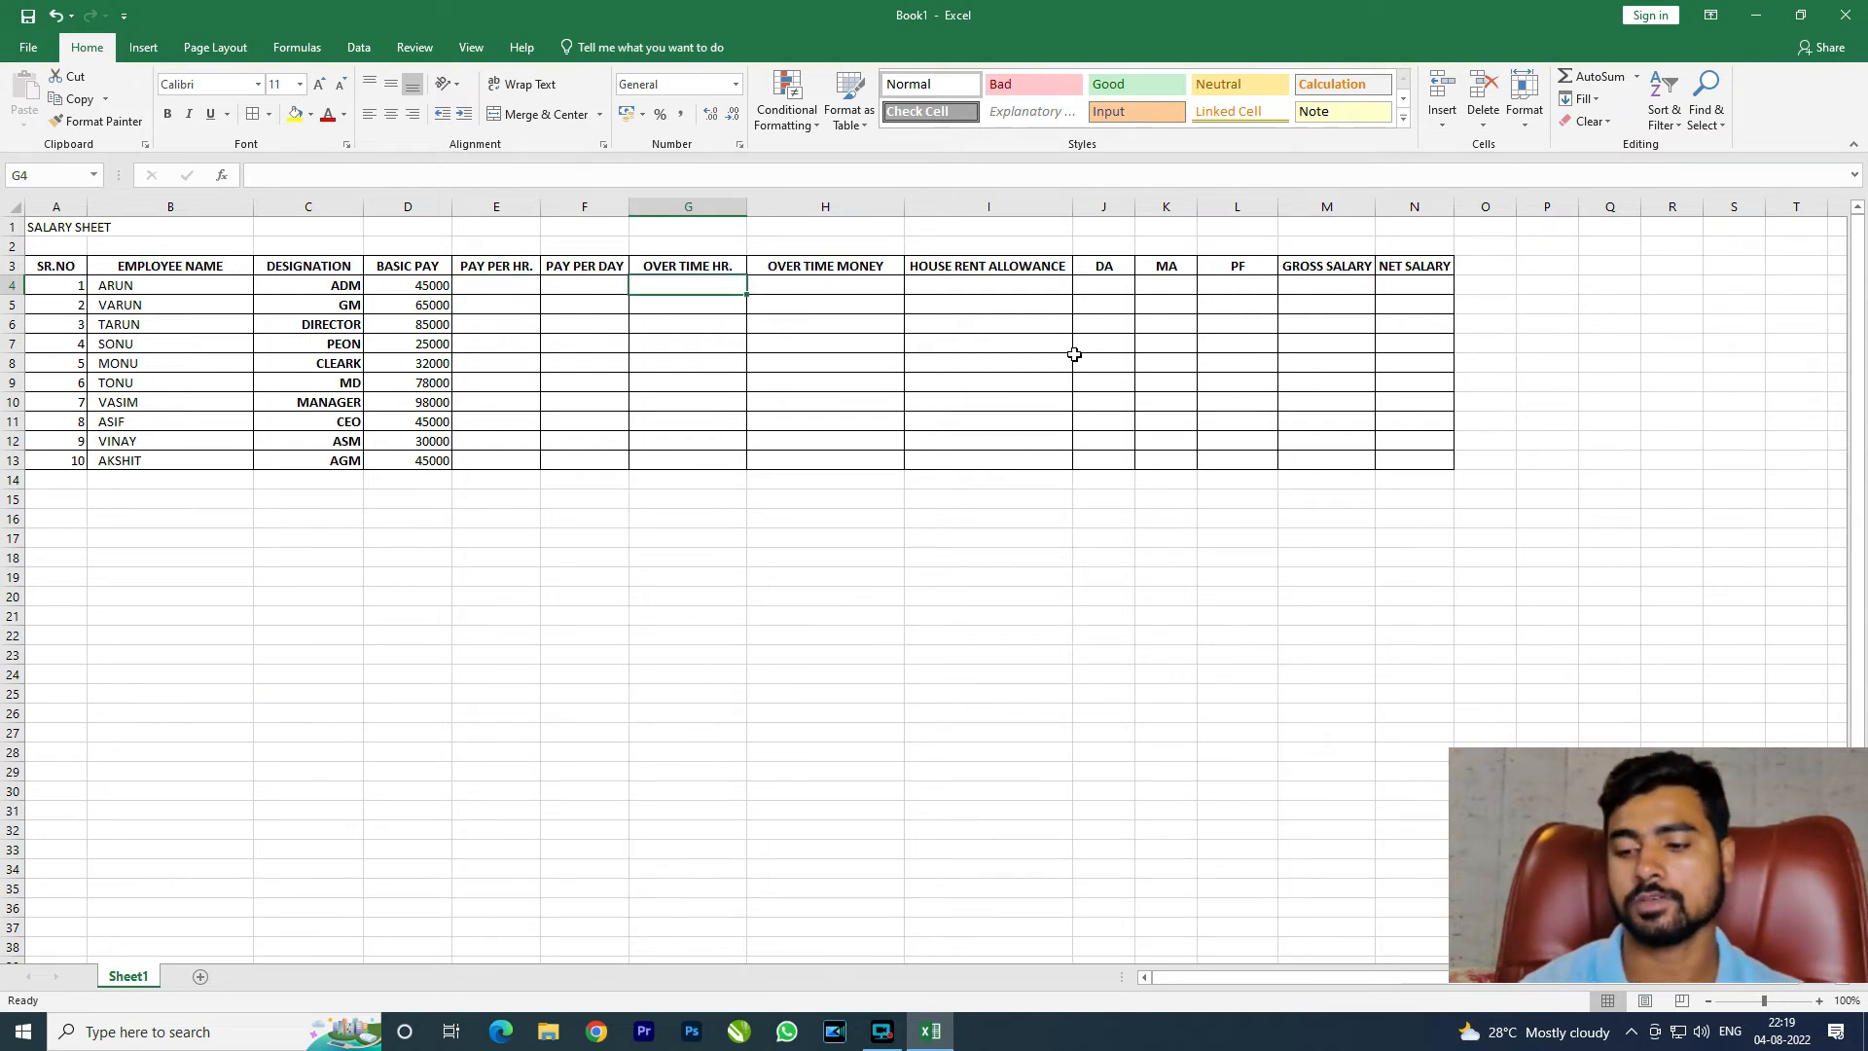
{"action": "type", "text": "45"}
{"action": "key", "text": "Return"}
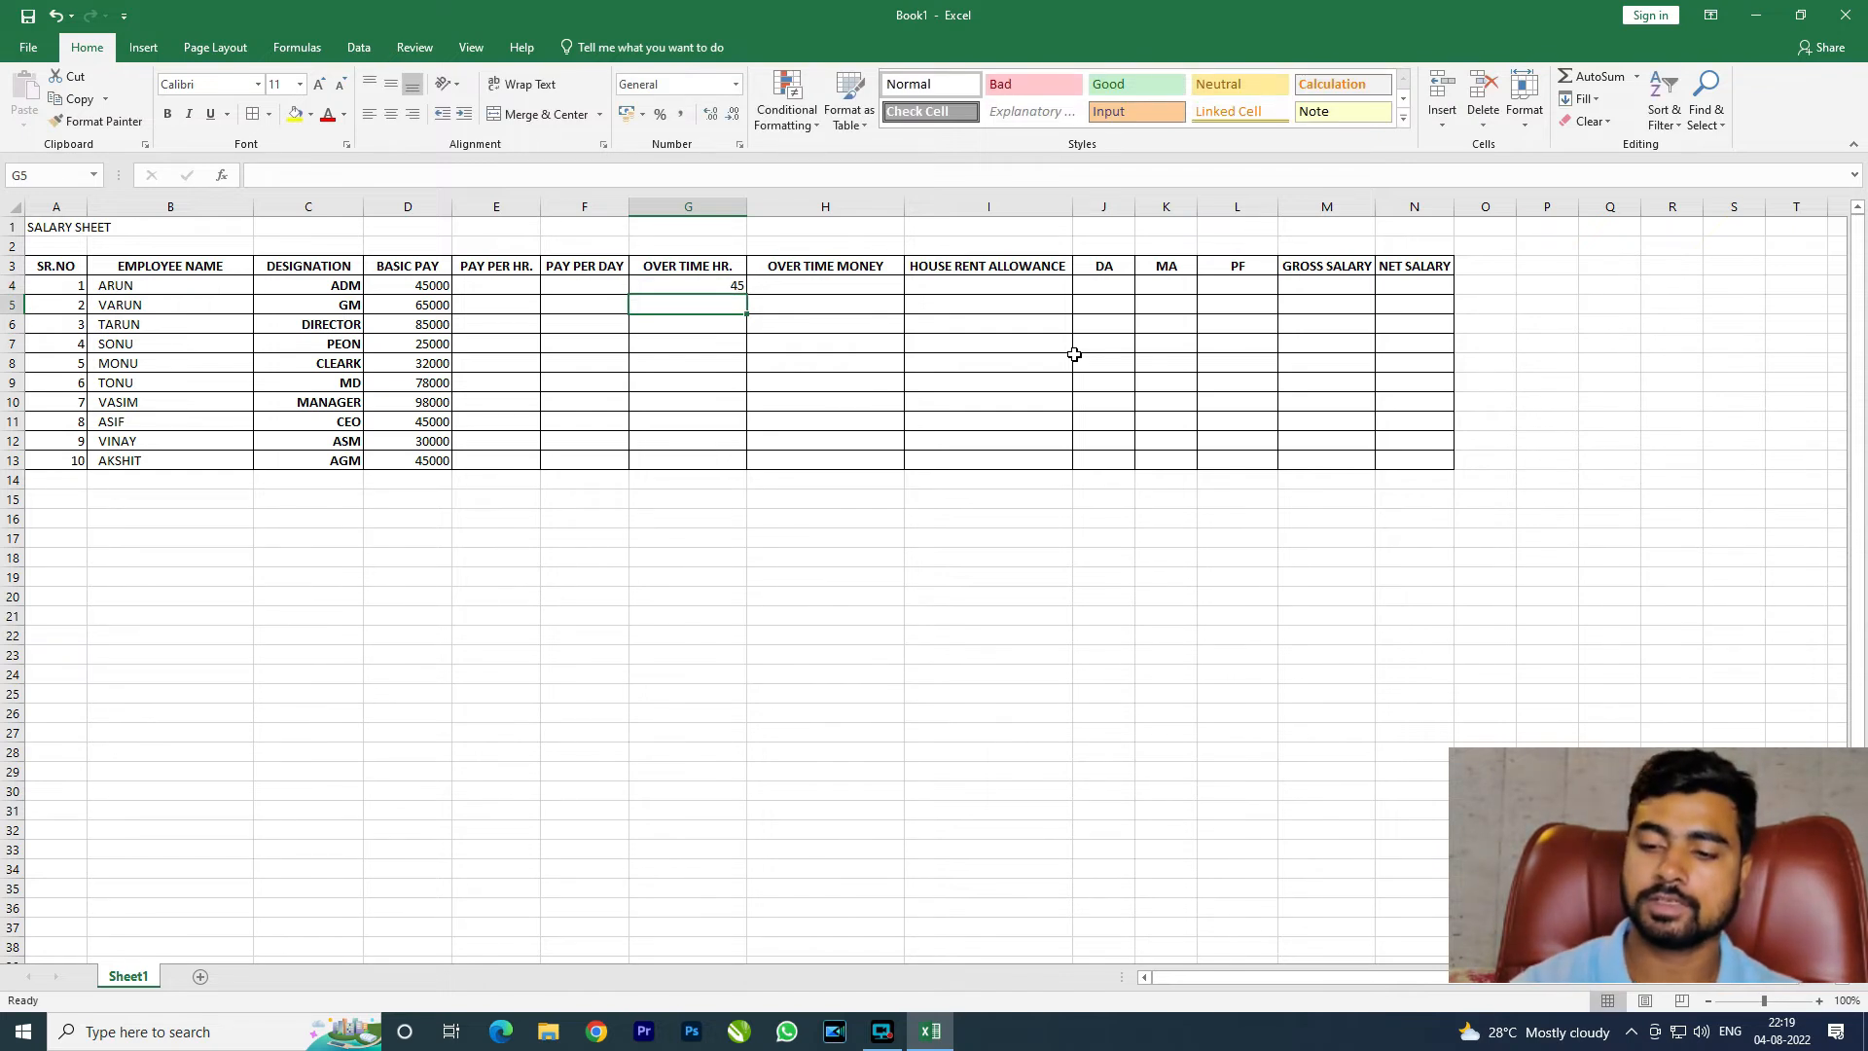
{"action": "type", "text": "65"}
{"action": "key", "text": "Return"}
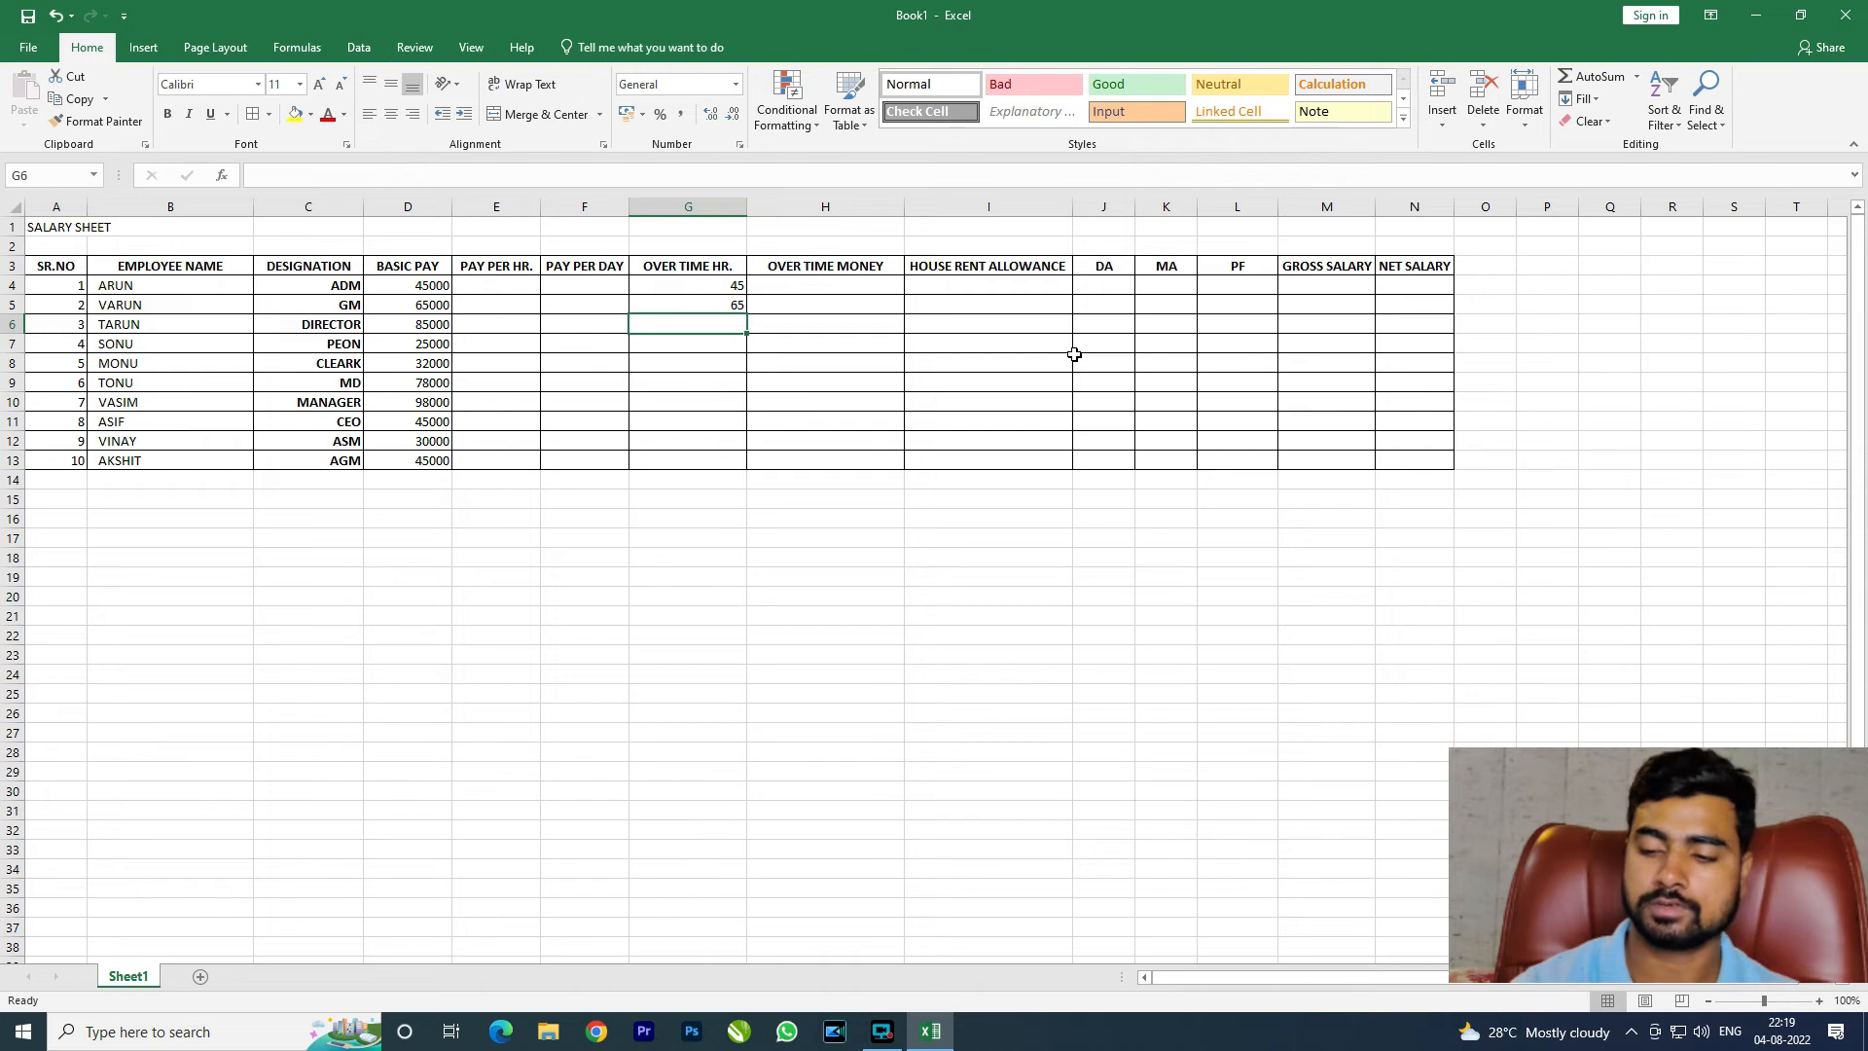
{"action": "type", "text": "40"}
{"action": "key", "text": "Return"}
{"action": "type", "text": "60"}
{"action": "key", "text": "Return"}
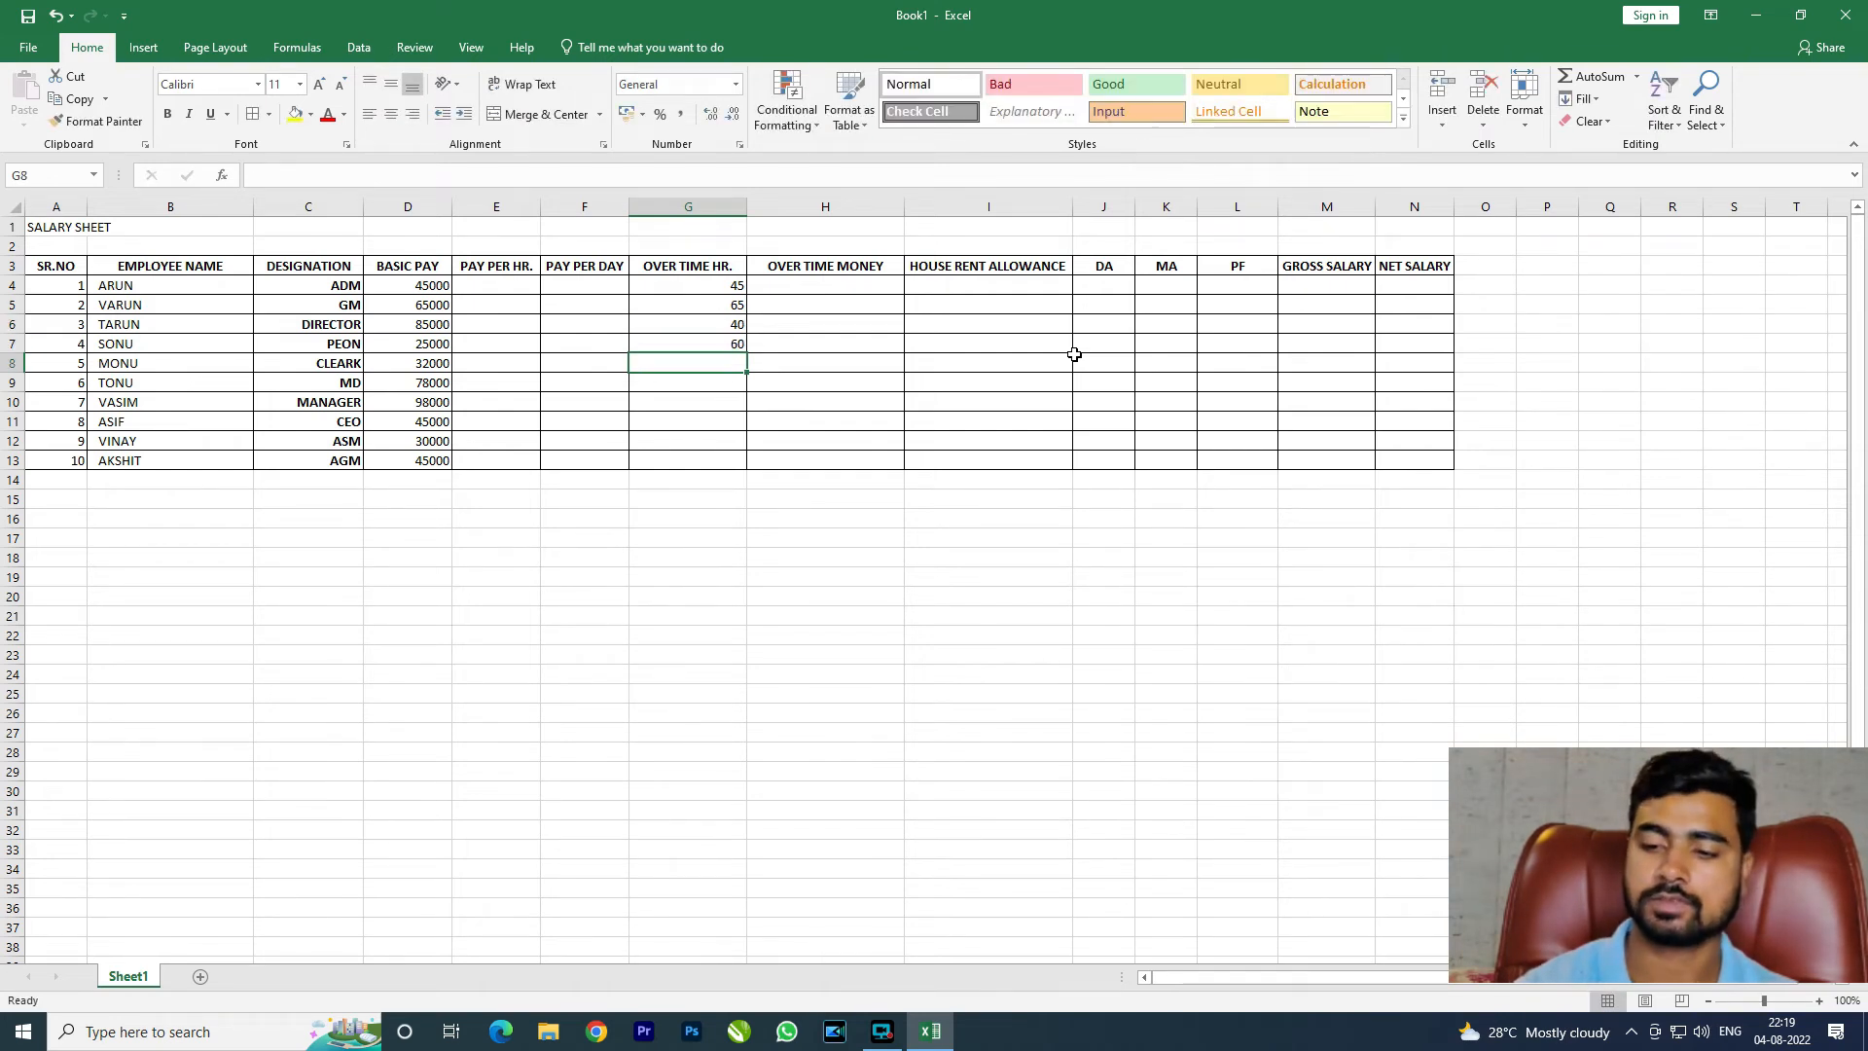
{"action": "type", "text": "80"}
{"action": "key", "text": "Return"}
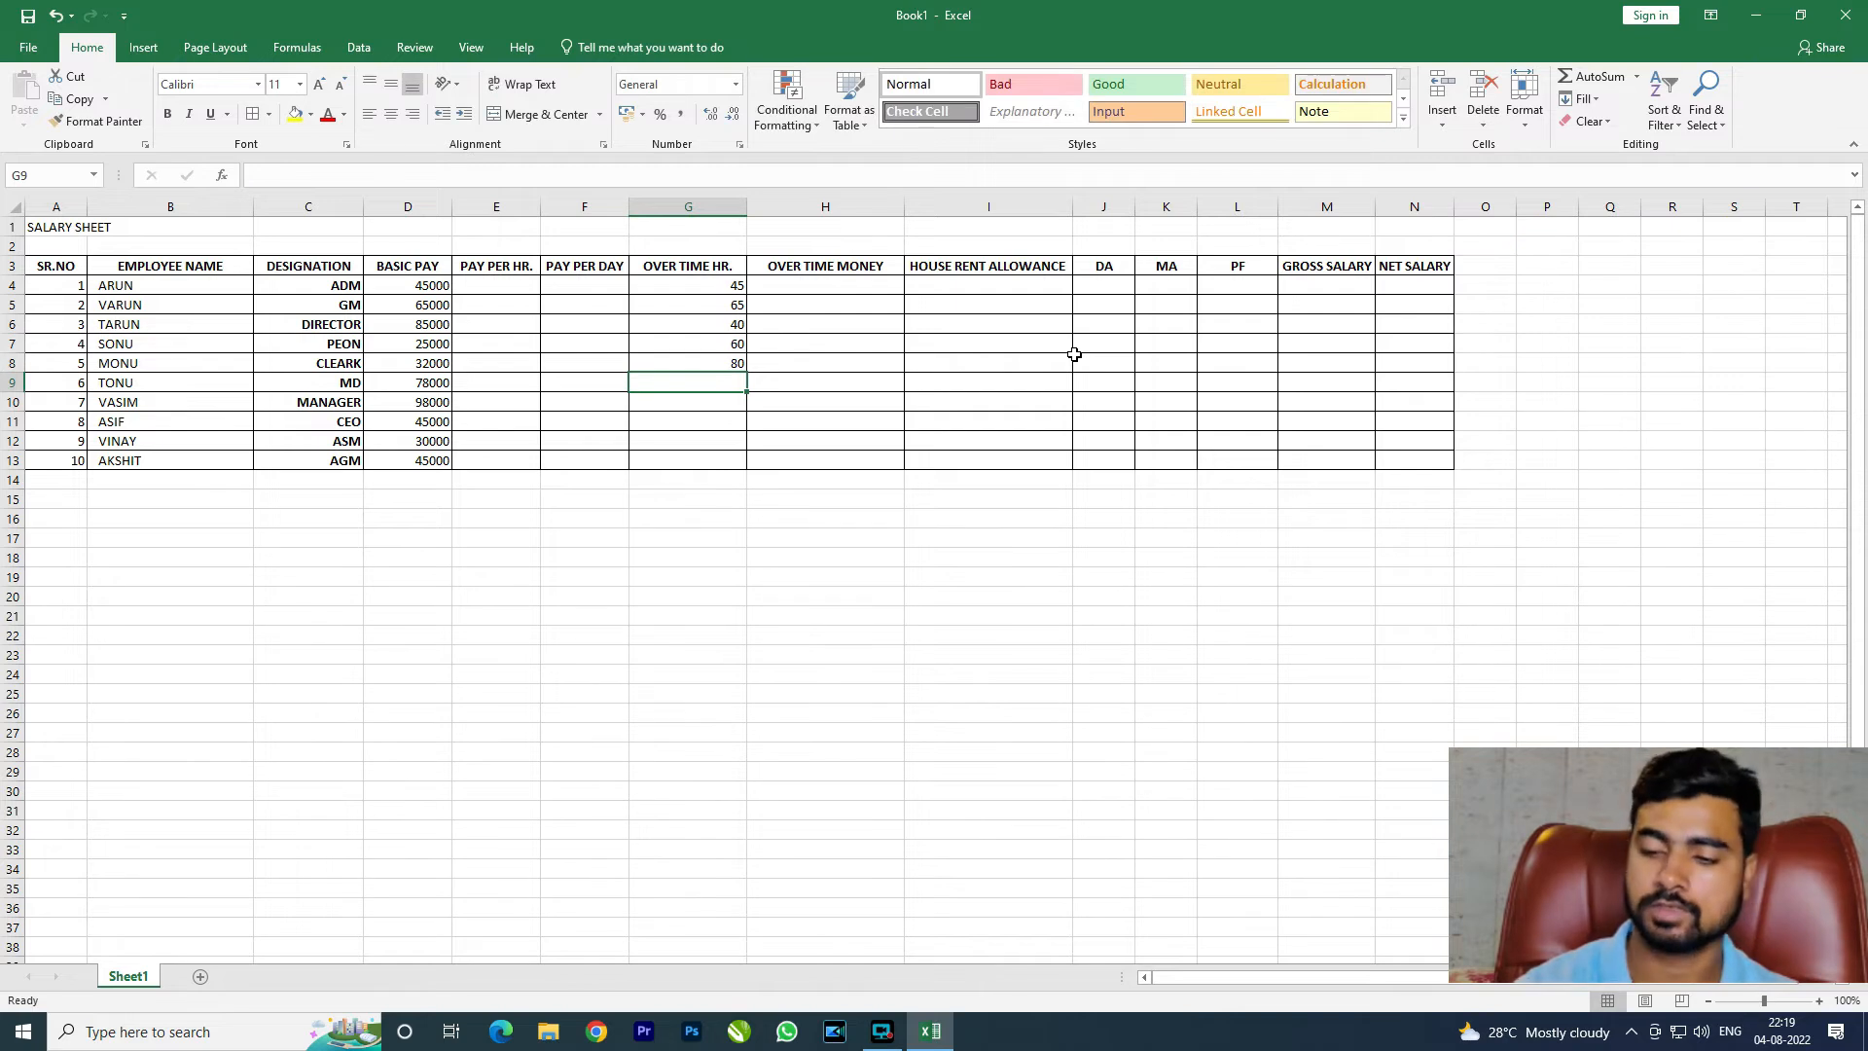
{"action": "type", "text": "30"}
{"action": "key", "text": "Return"}
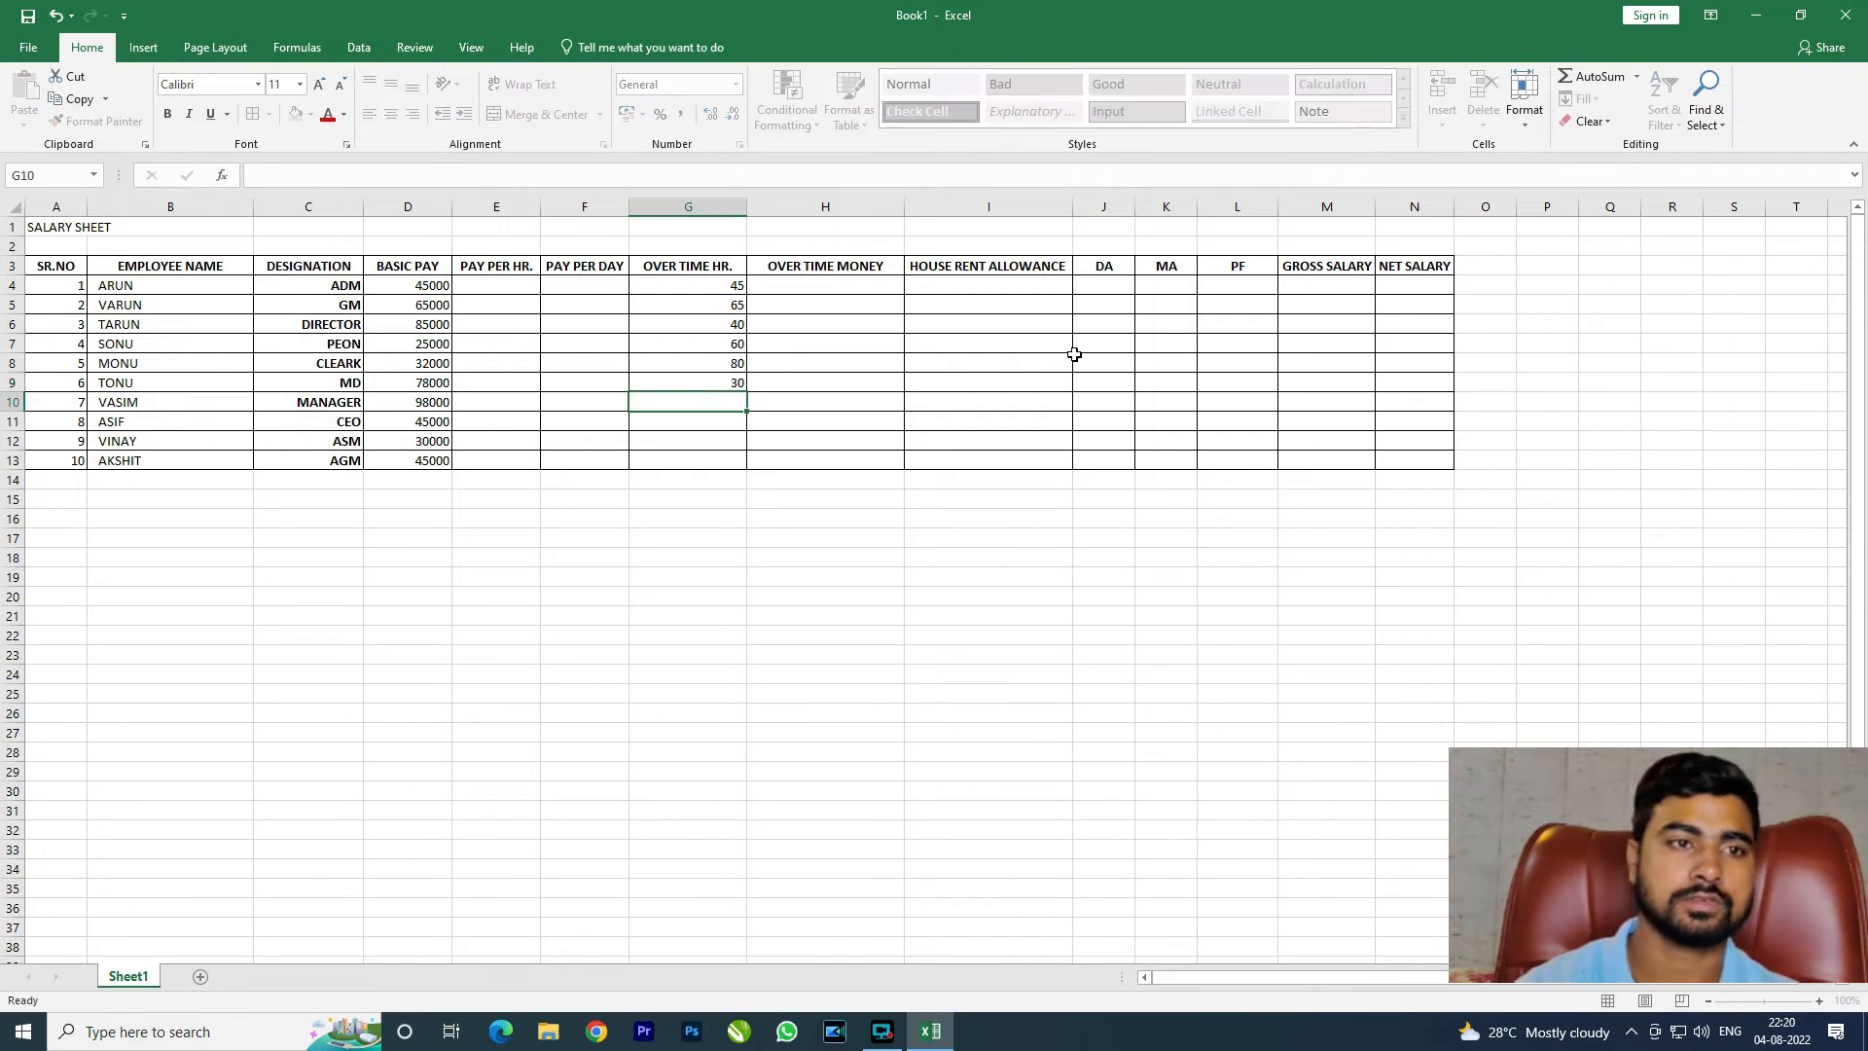
{"action": "type", "text": "50"}
{"action": "key", "text": "Return"}
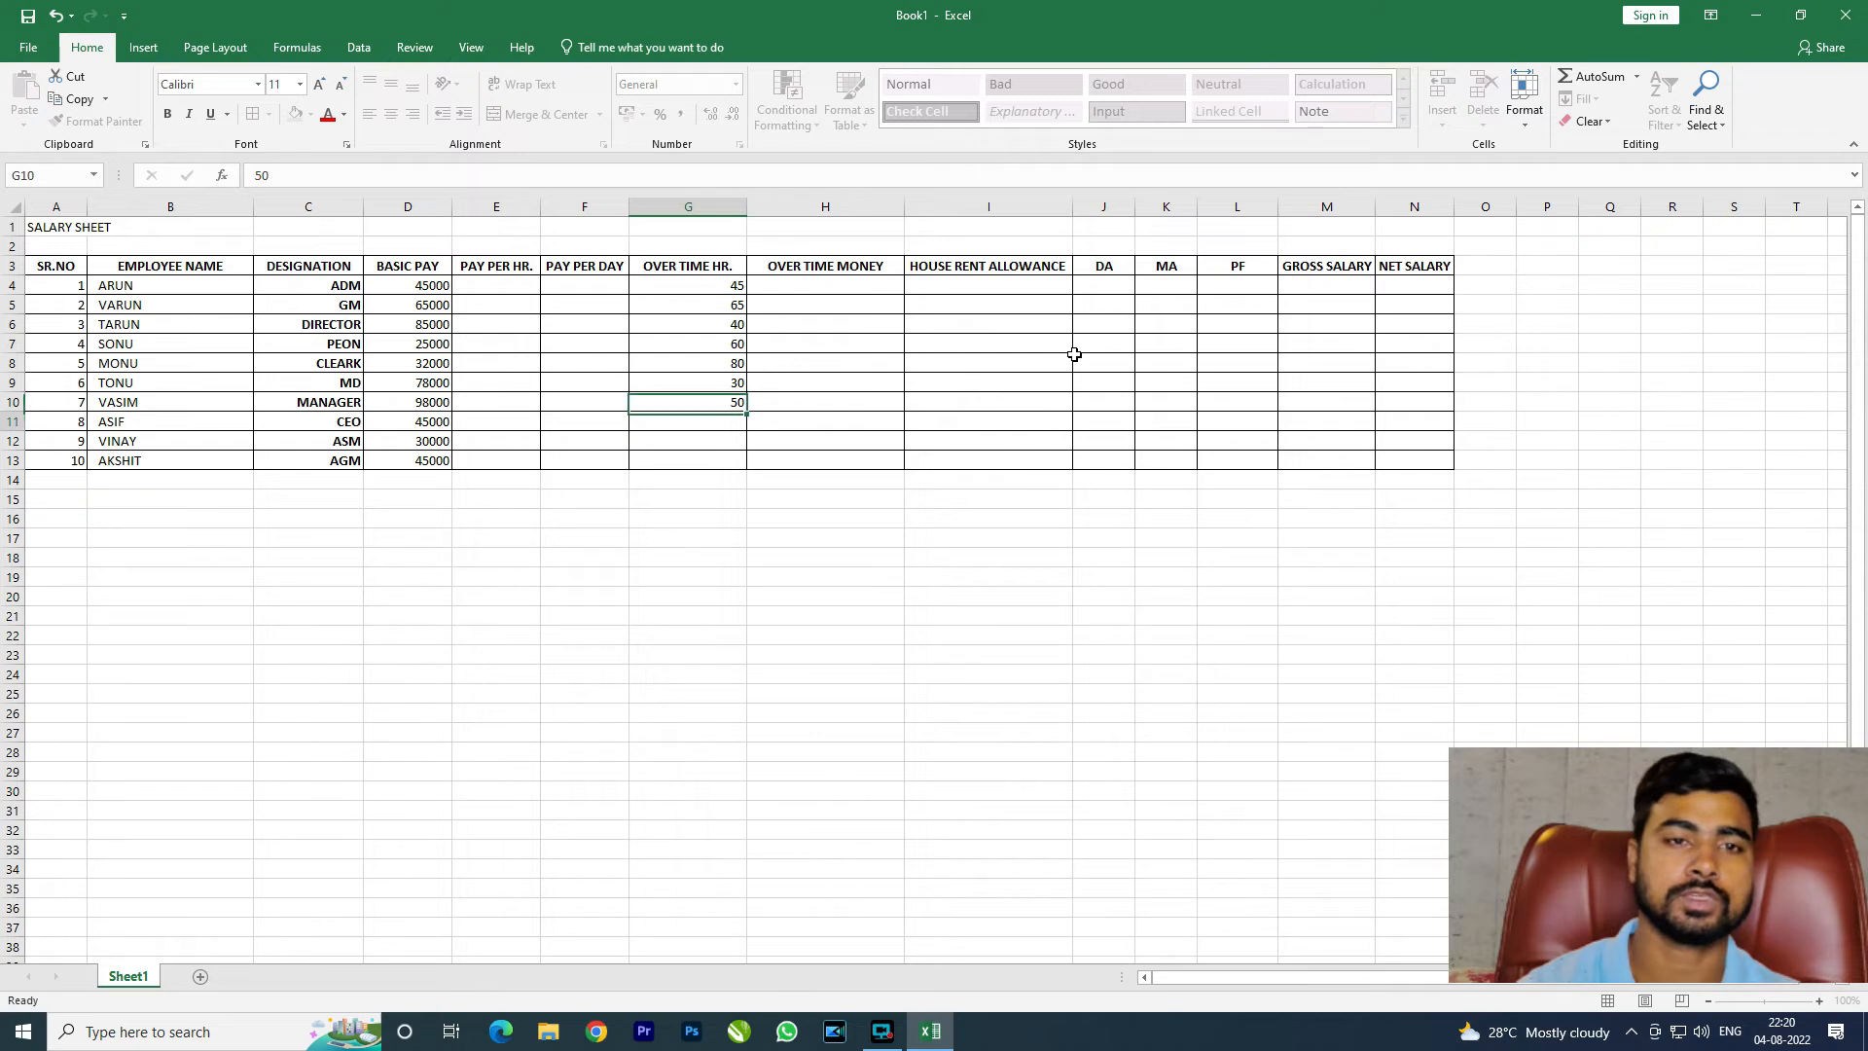
{"action": "type", "text": "78"}
{"action": "key", "text": "Return"}
{"action": "type", "text": "65"}
{"action": "key", "text": "Return"}
{"action": "type", "text": "60"}
{"action": "key", "text": "Return"}
{"action": "left_click_drag", "start_coordinate": [690, 285], "coordinate": [692, 460]}
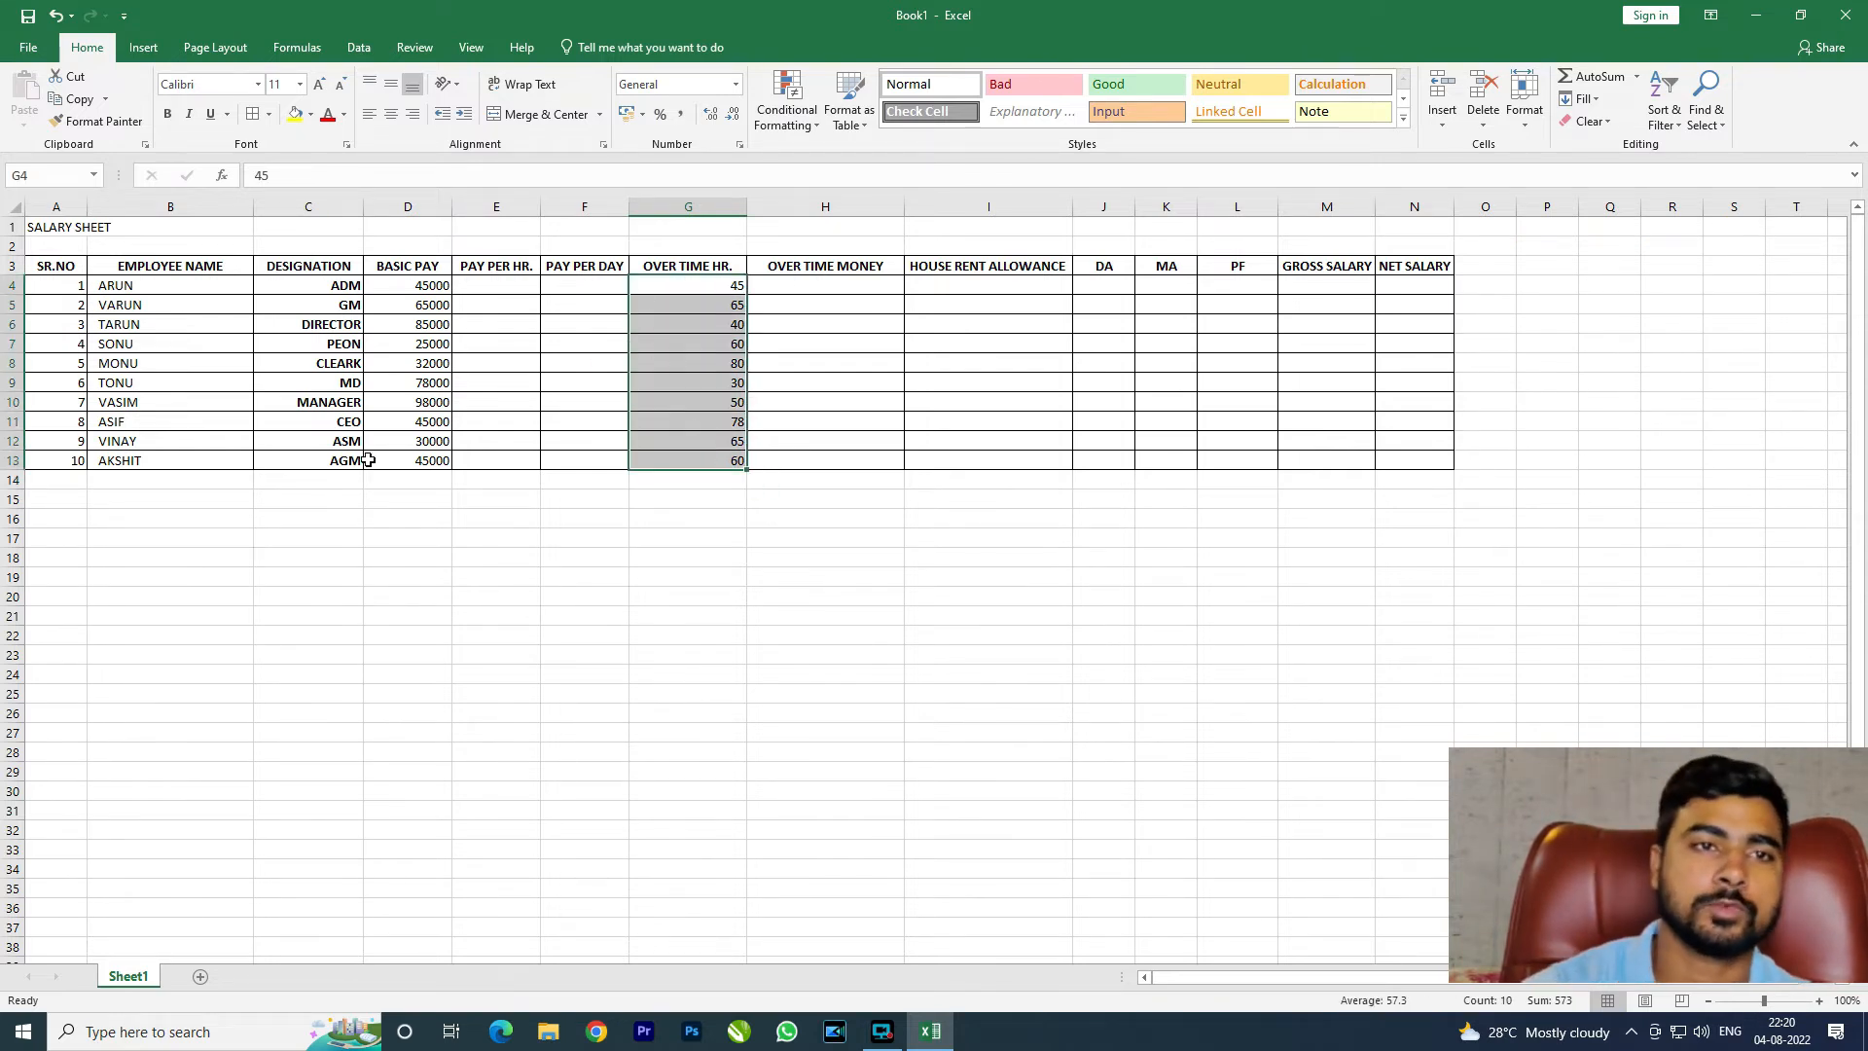
Step: Insert a column before PAY PER HR., head it WORKING DAY in E3, and fit the column width to the header
{"action": "left_click", "coordinate": [476, 208]}
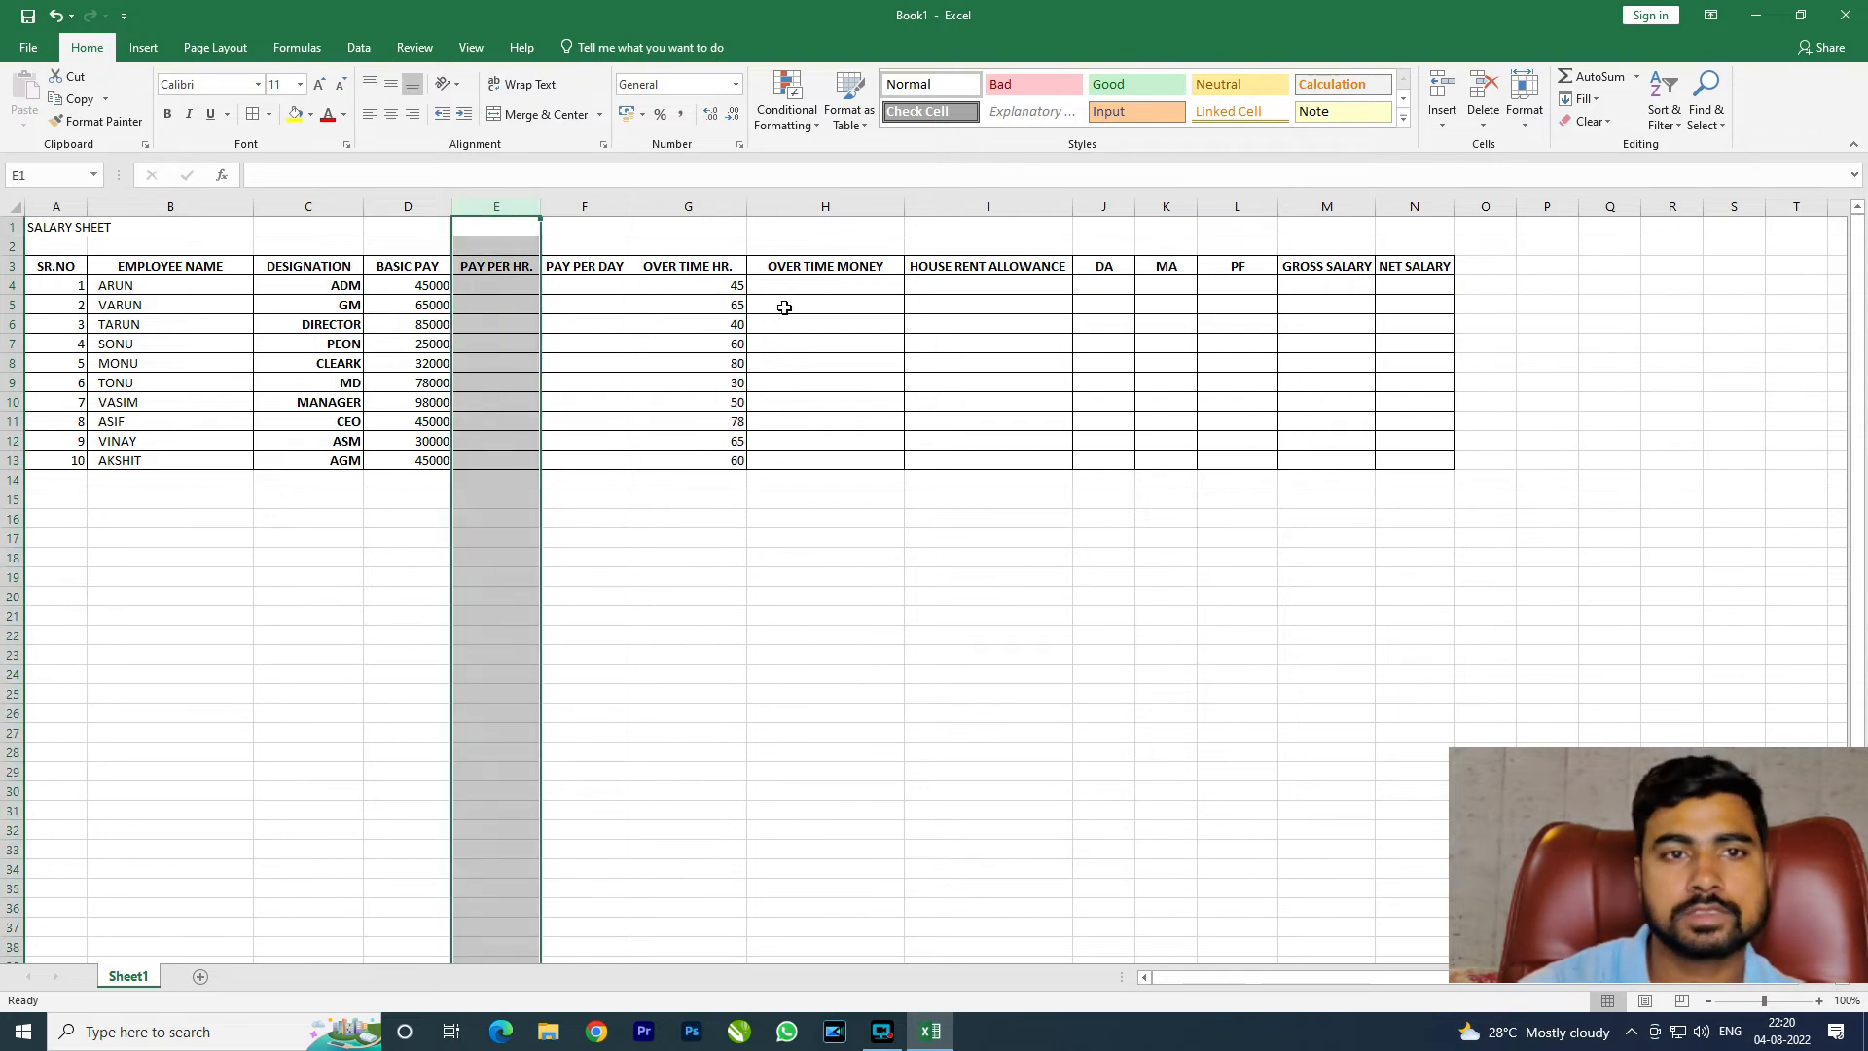
{"action": "key", "text": "ctrl+shift+plus"}
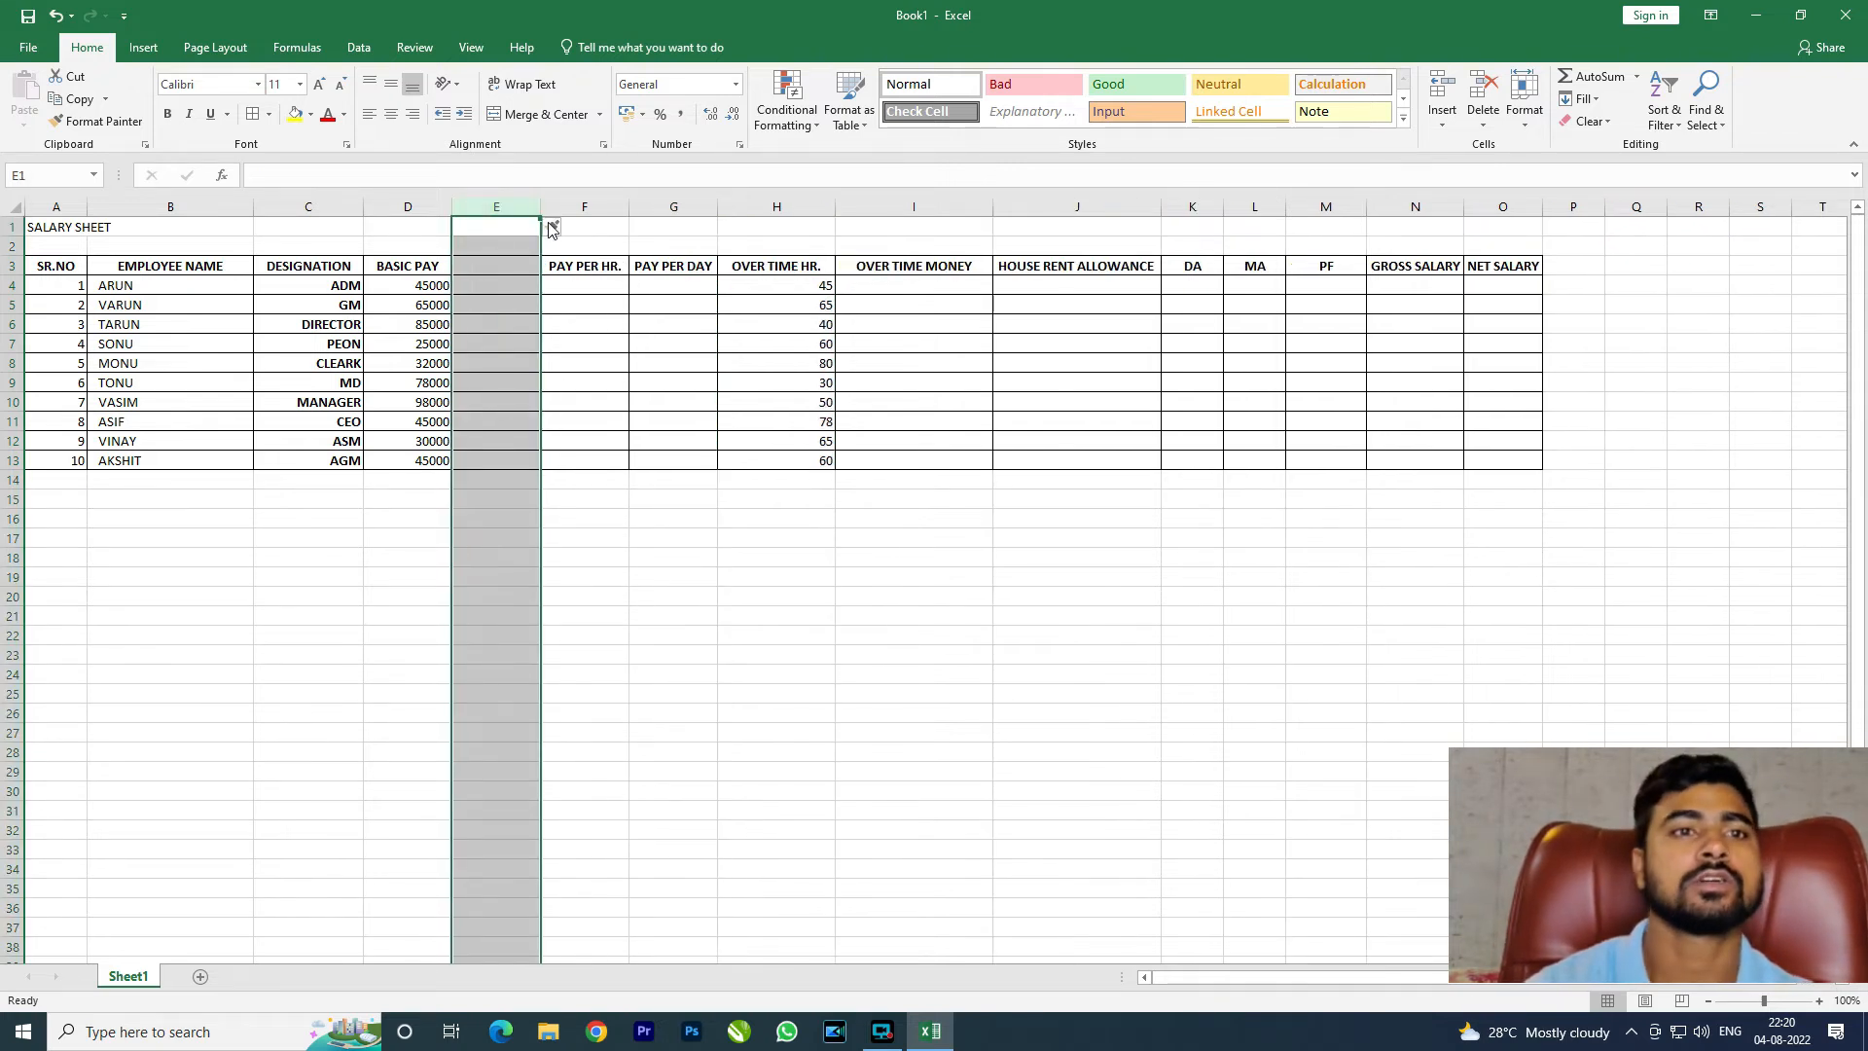
{"action": "key", "text": "Down"}
{"action": "key", "text": "Down"}
{"action": "type", "text": "WORKING DAY"}
{"action": "key", "text": "Return"}
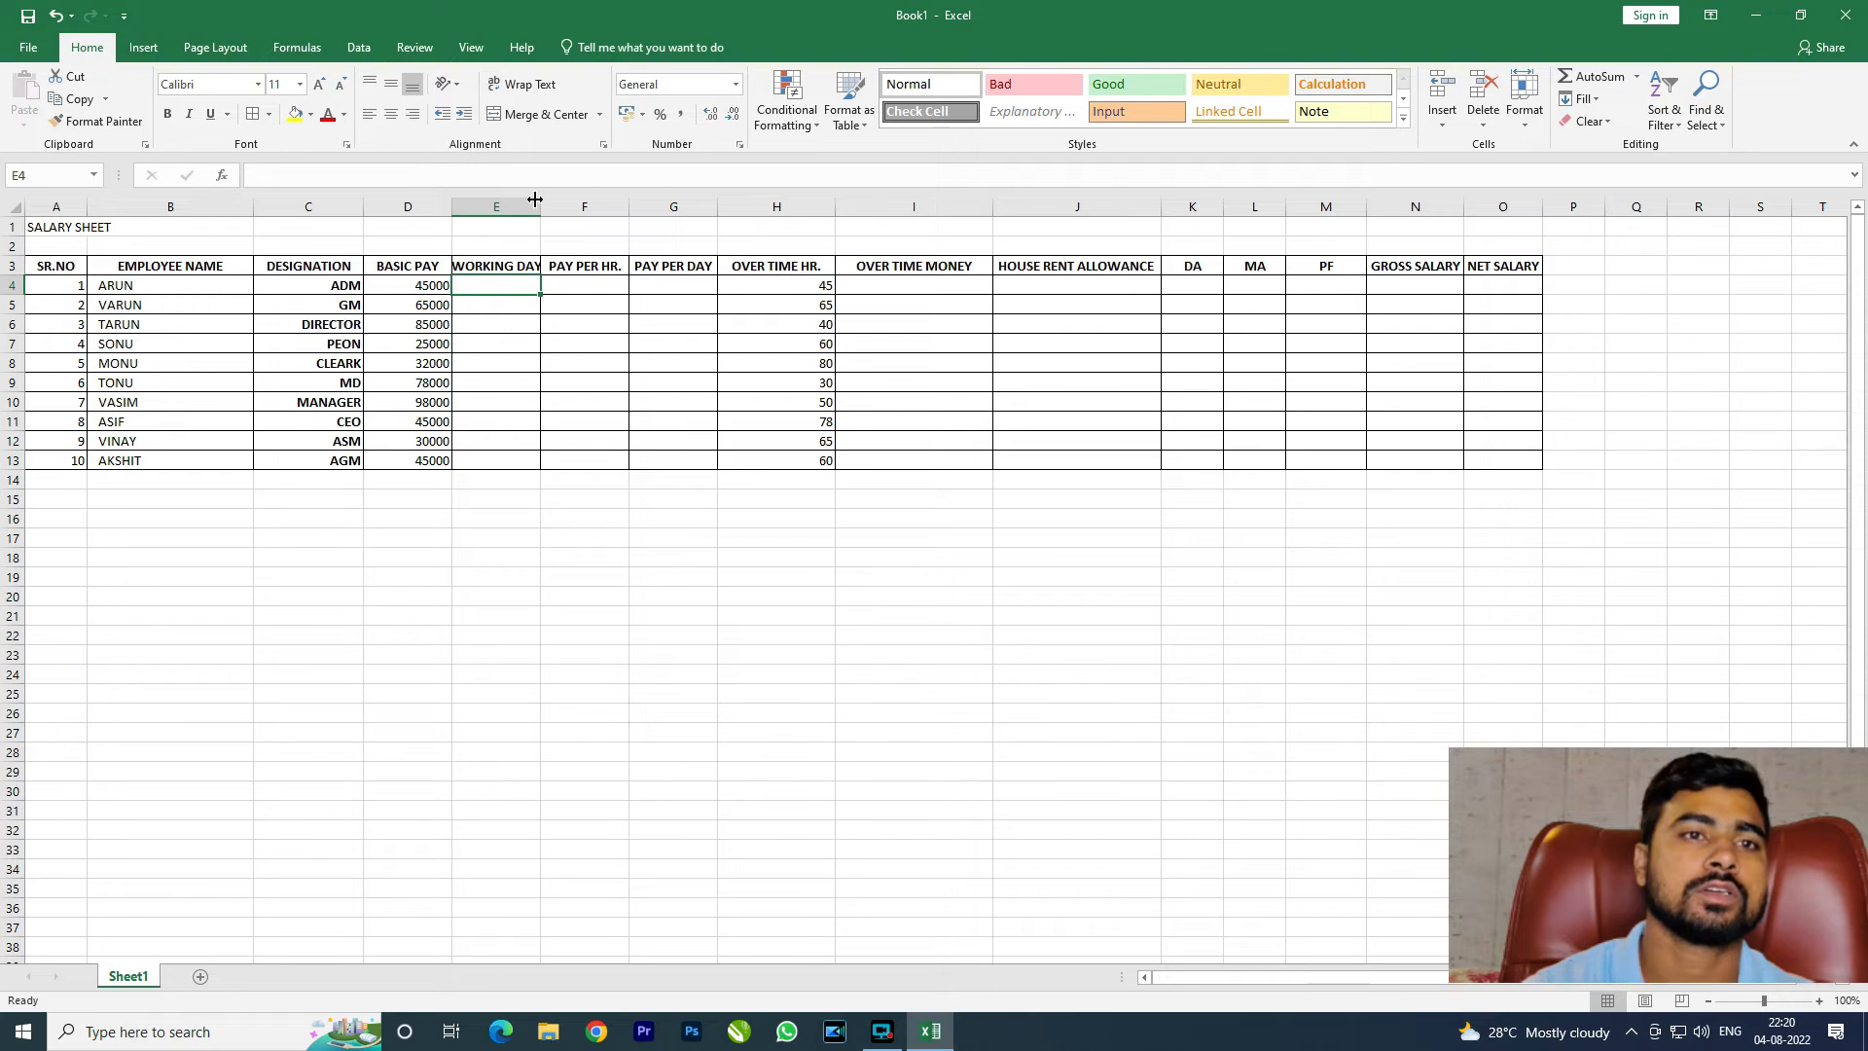
{"action": "double_click", "coordinate": [540, 206]}
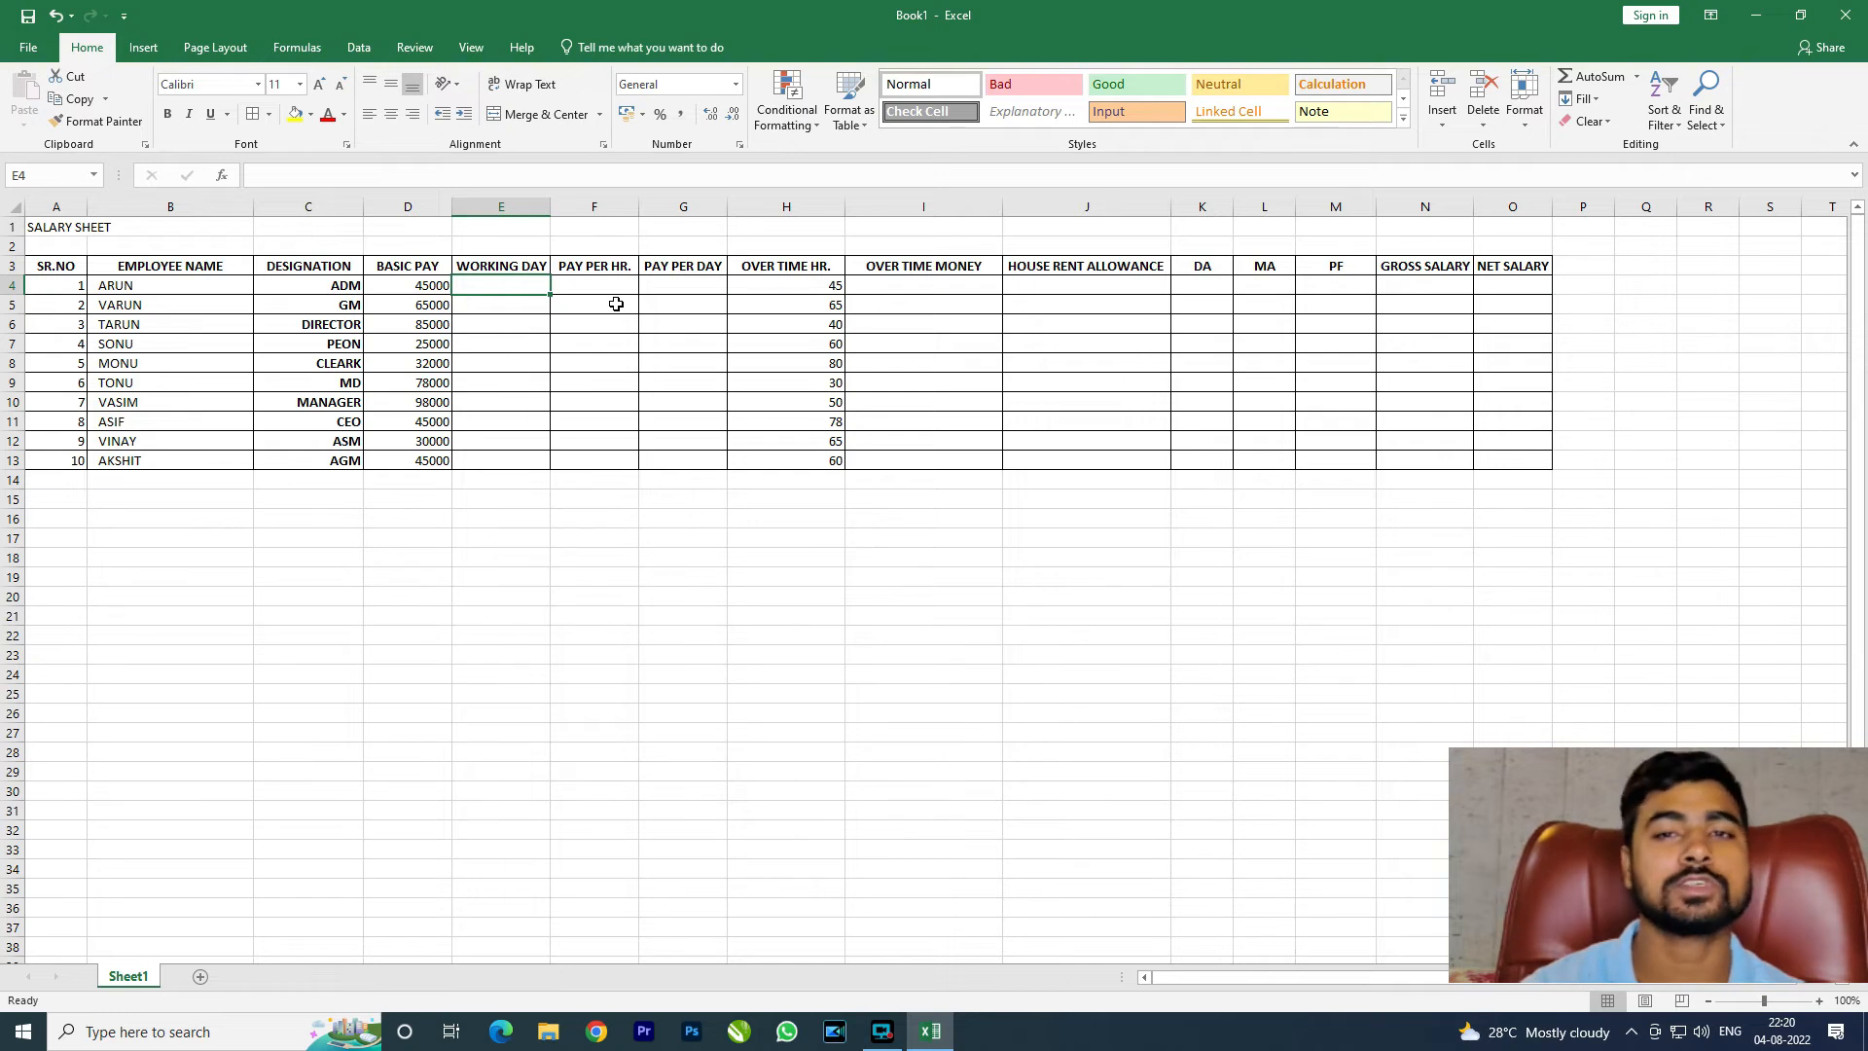
Step: Enter working days 30, 28, 25, 30, 28, 30, 27, 26, 20 and 28 for the employees in E4:E13
{"action": "type", "text": "30"}
{"action": "key", "text": "Return"}
{"action": "type", "text": "28"}
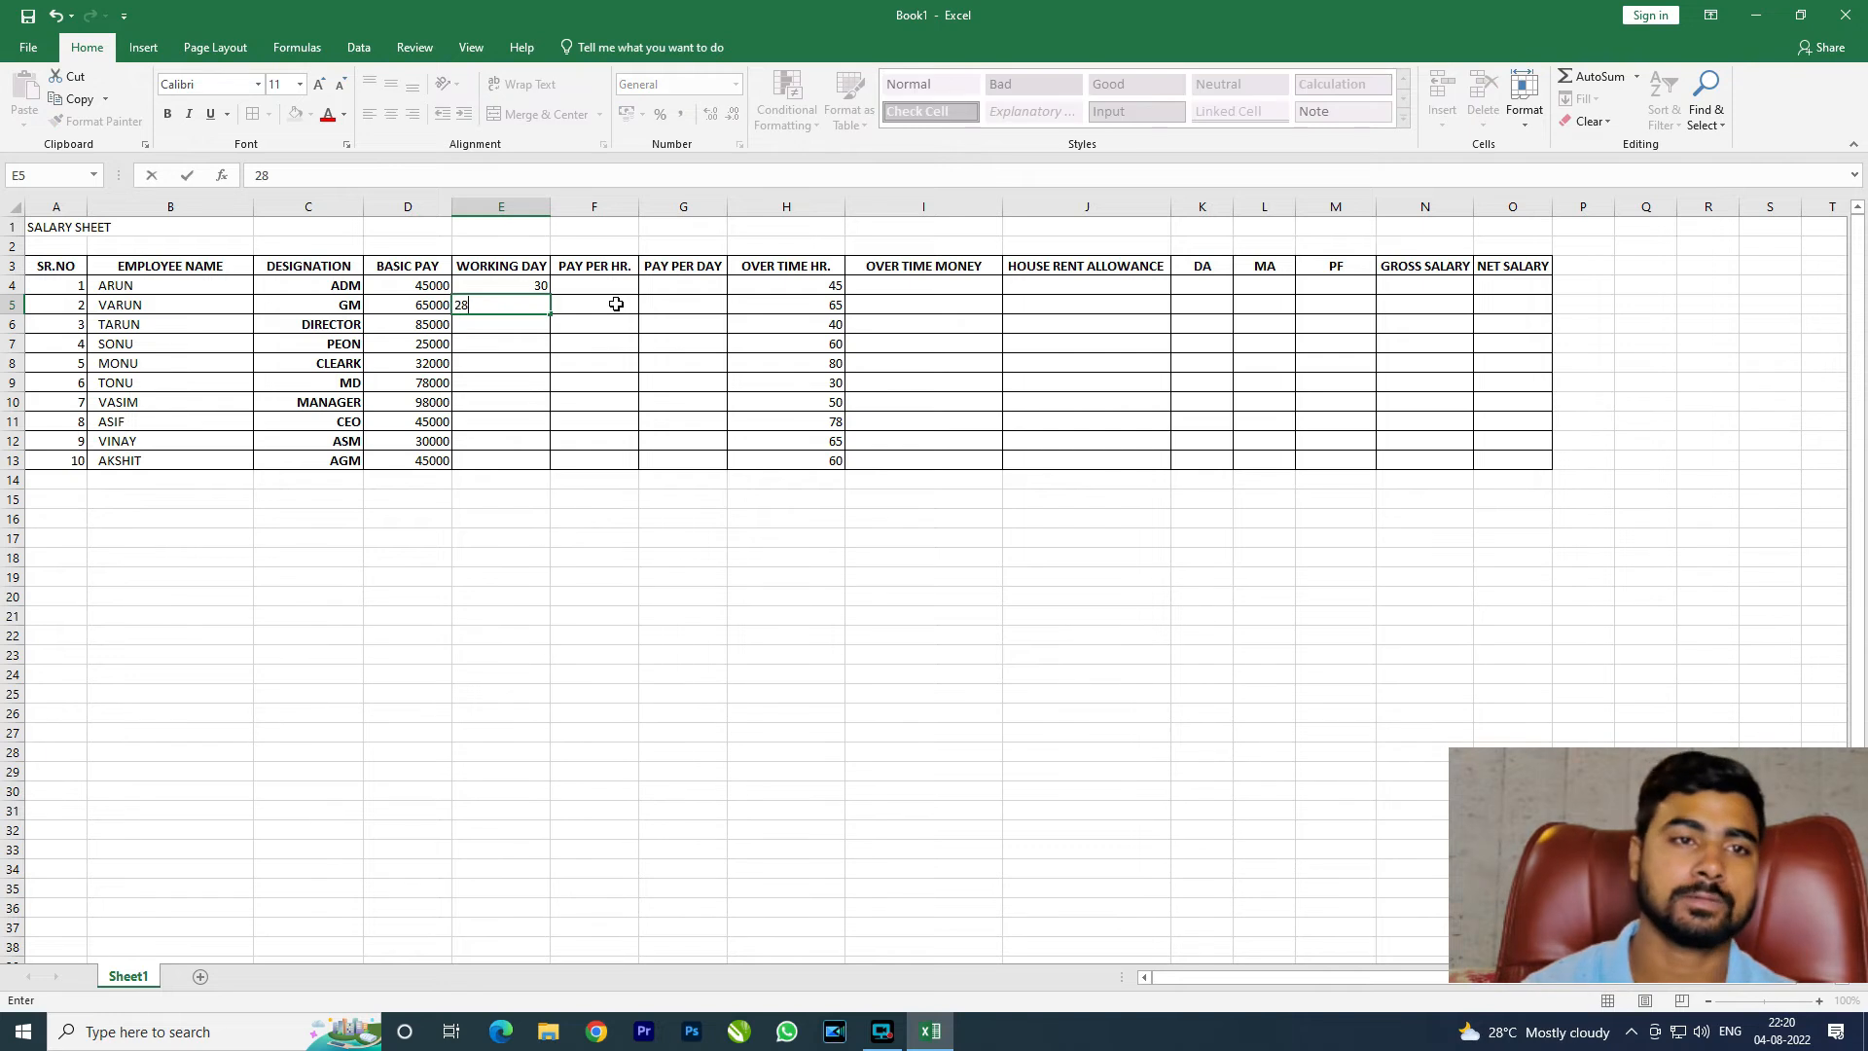
{"action": "key", "text": "Return"}
{"action": "type", "text": "25"}
{"action": "key", "text": "Return"}
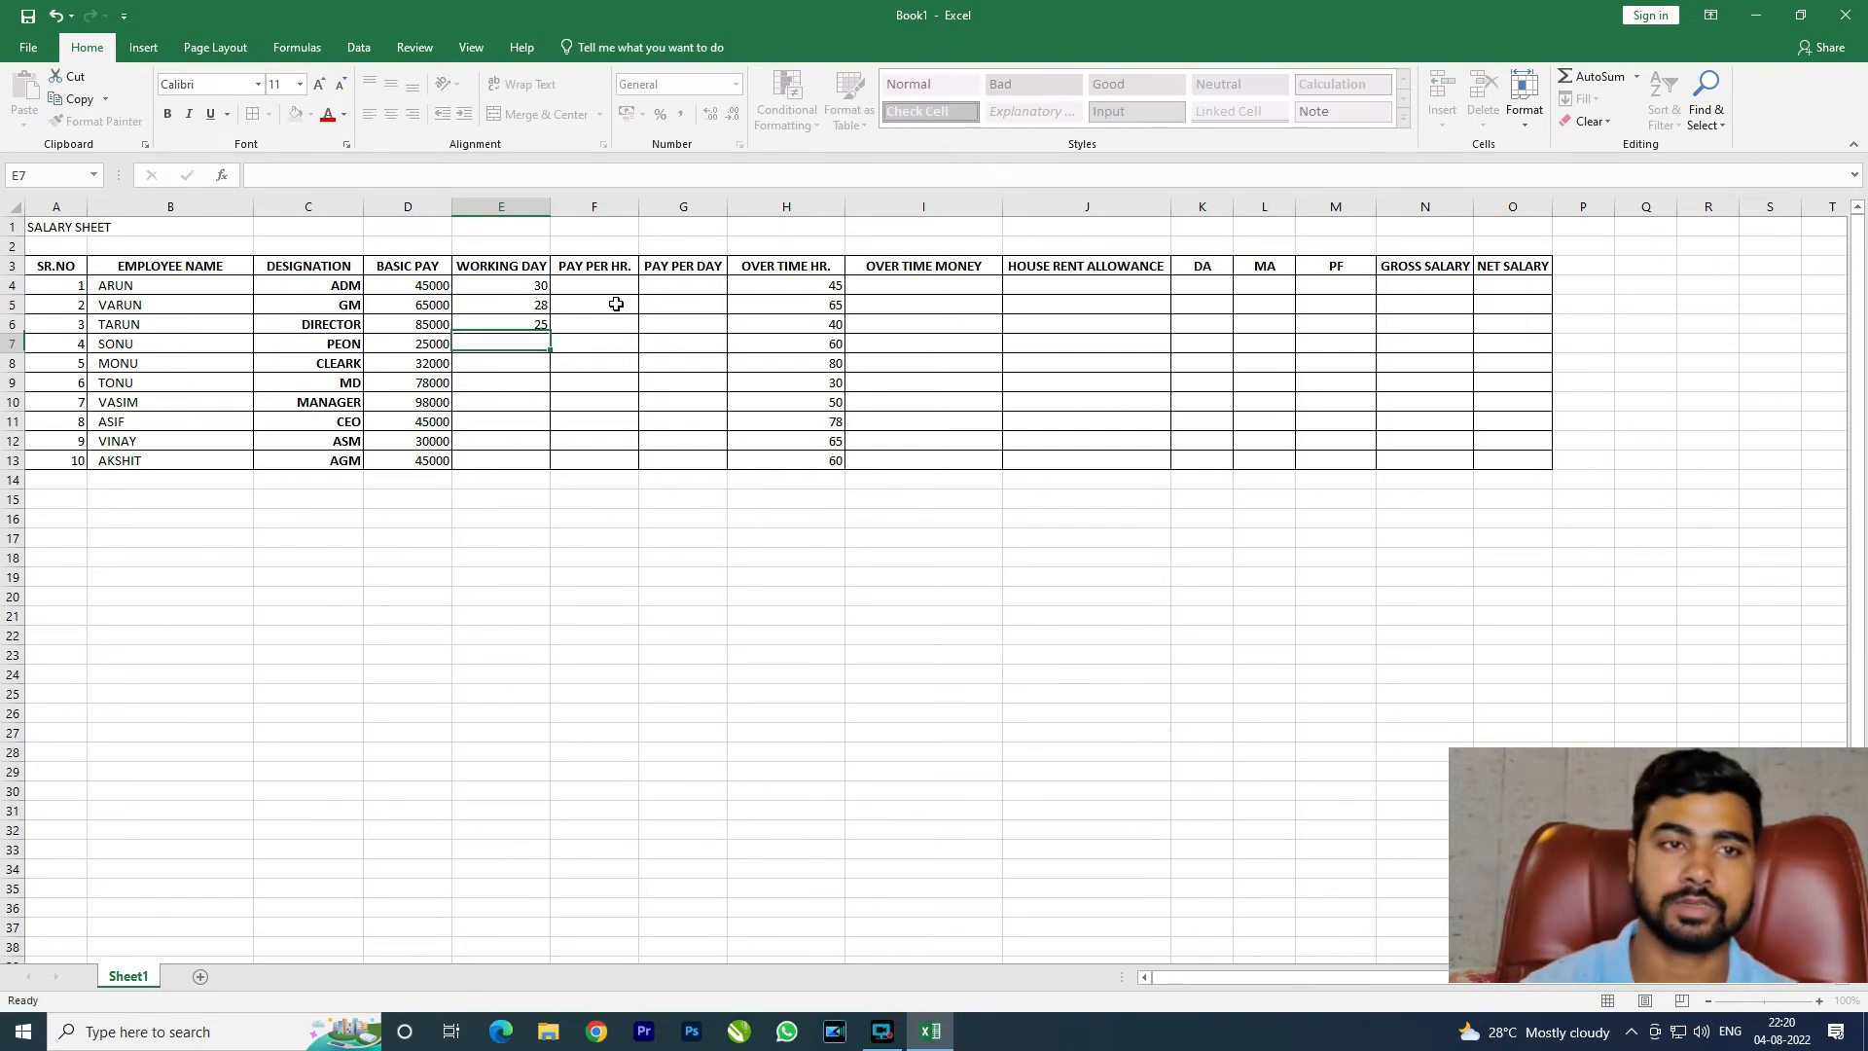
{"action": "type", "text": "30"}
{"action": "key", "text": "Return"}
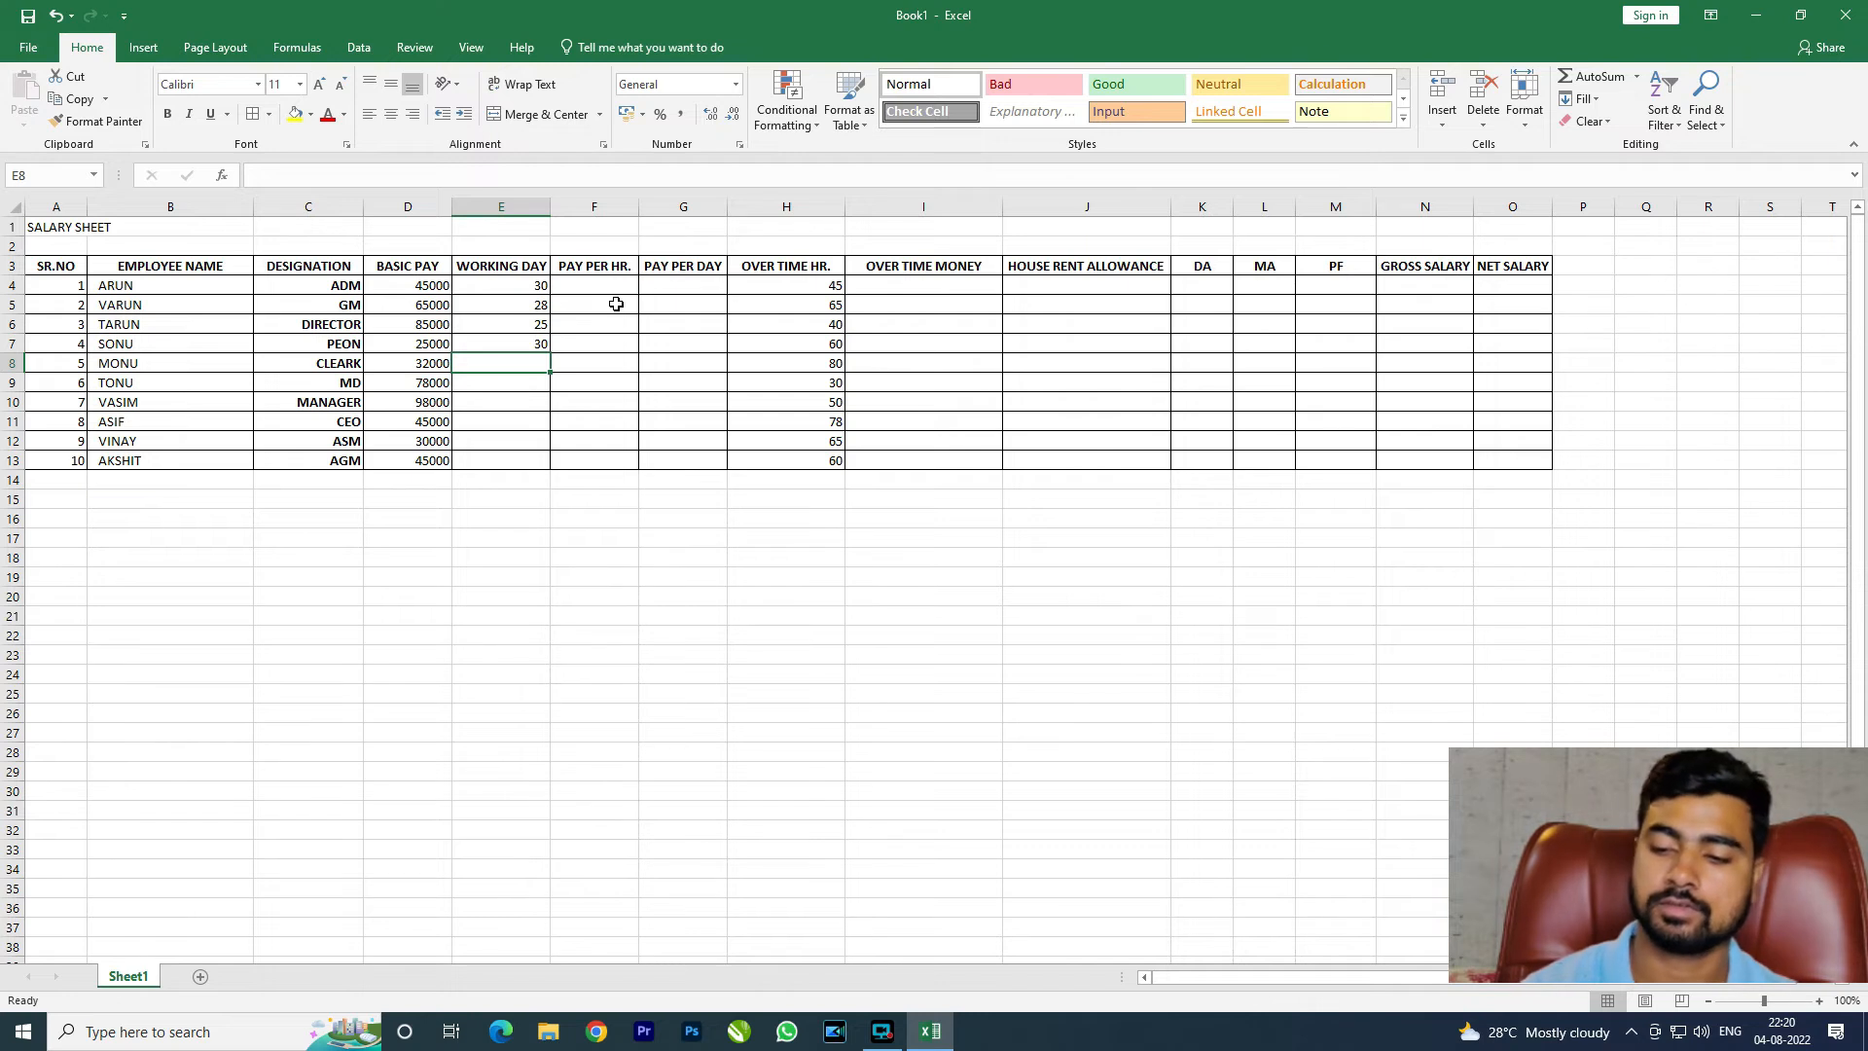
{"action": "type", "text": "28"}
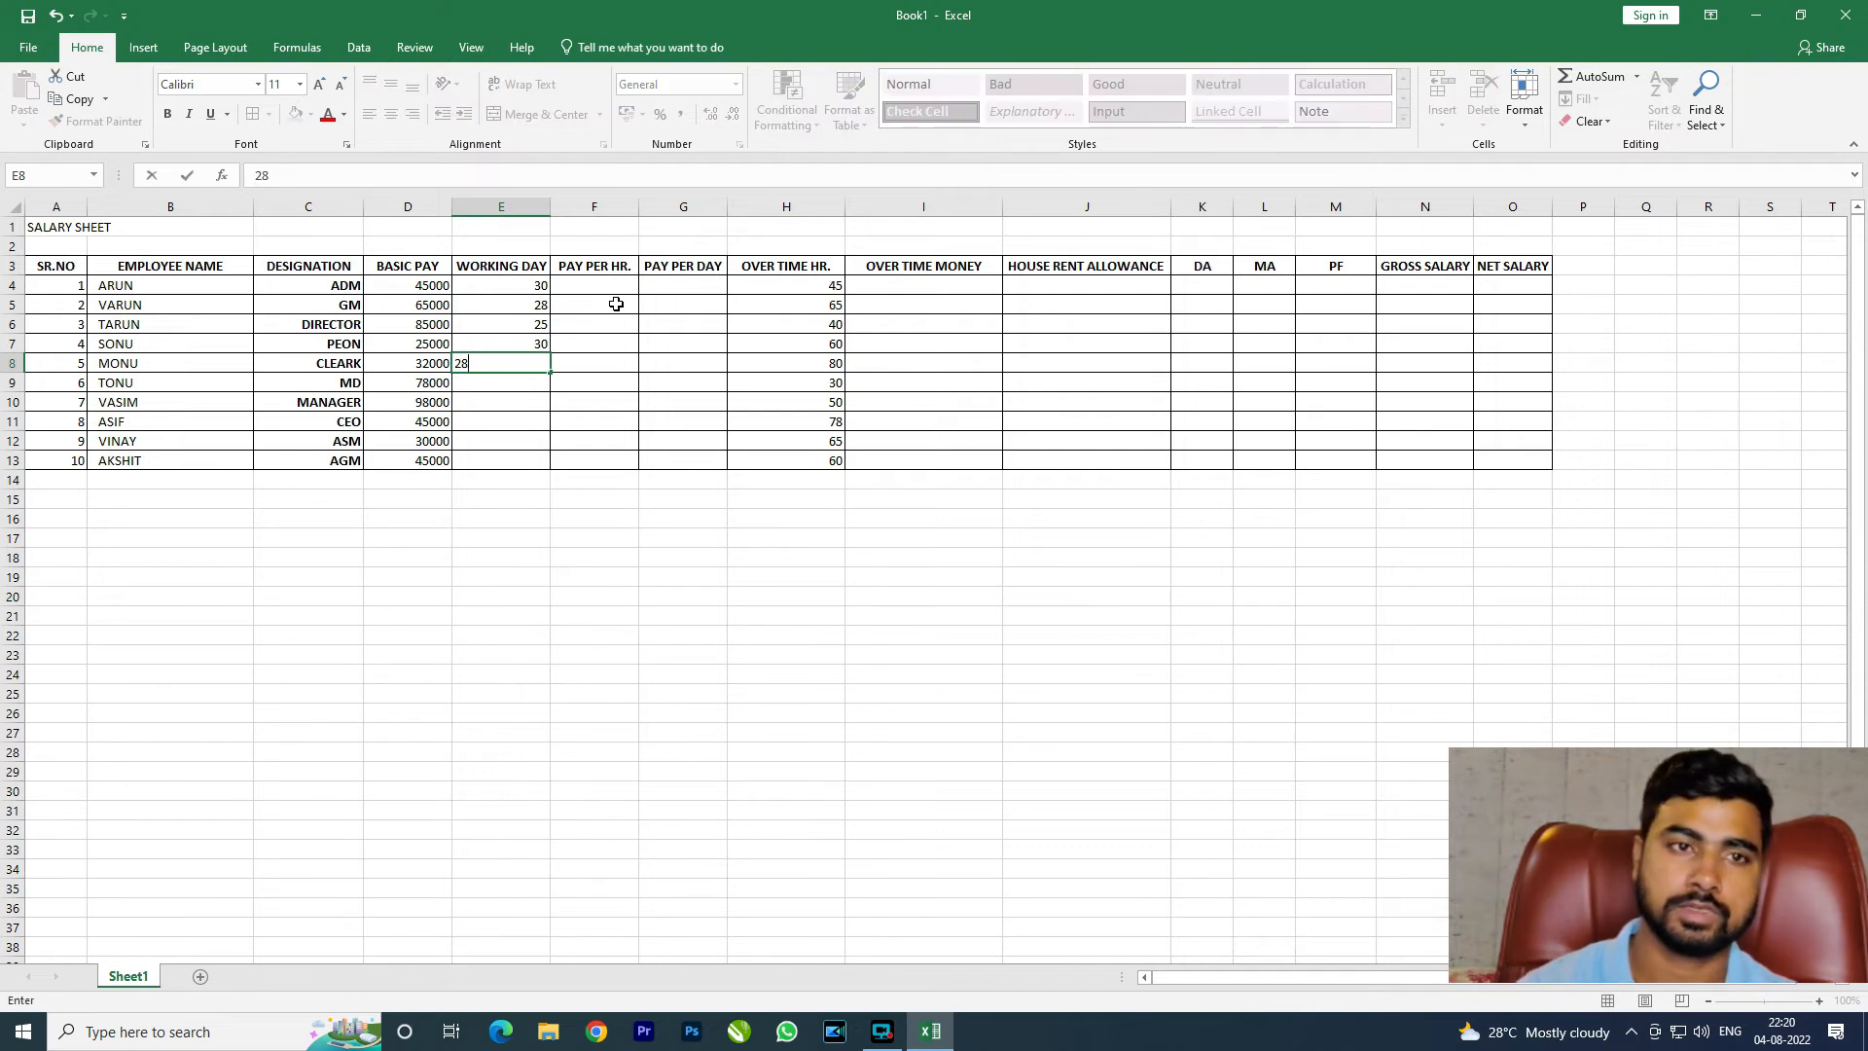
{"action": "key", "text": "Return"}
{"action": "type", "text": "30"}
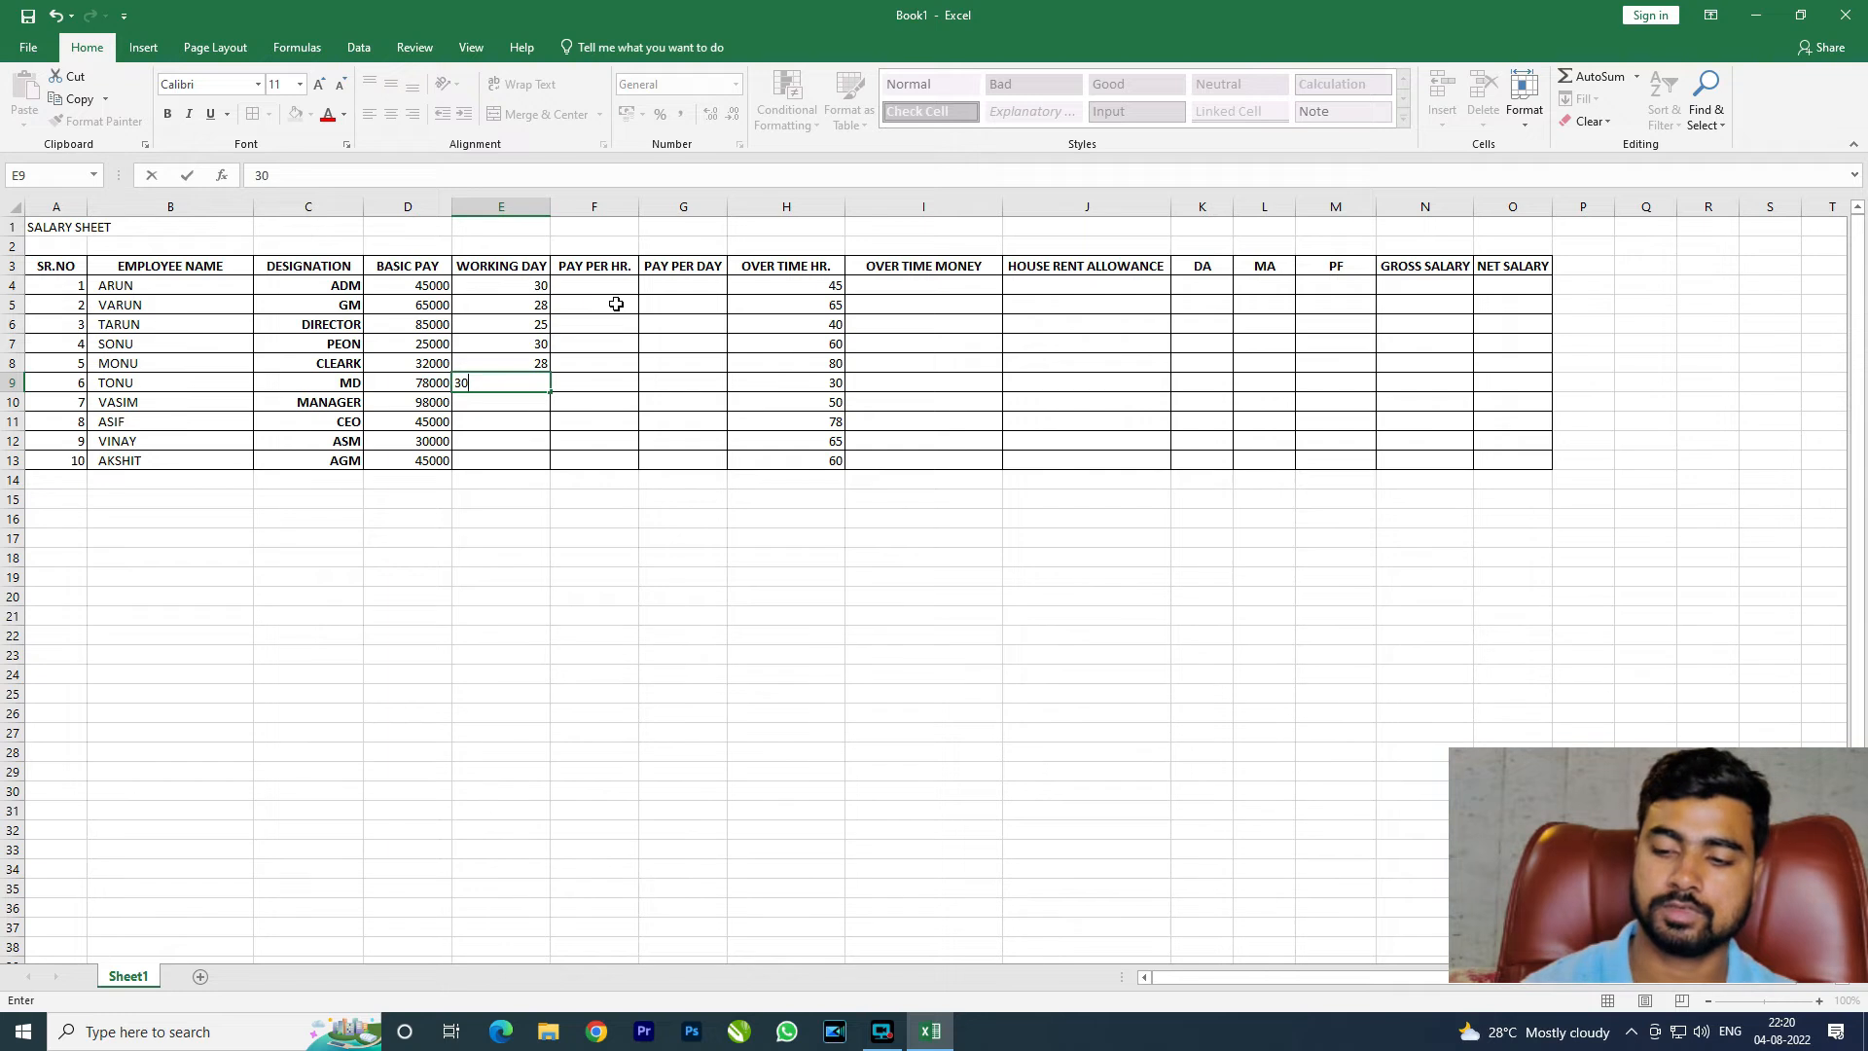
{"action": "key", "text": "Return"}
{"action": "type", "text": "27"}
{"action": "key", "text": "Return"}
{"action": "type", "text": "26"}
{"action": "key", "text": "Return"}
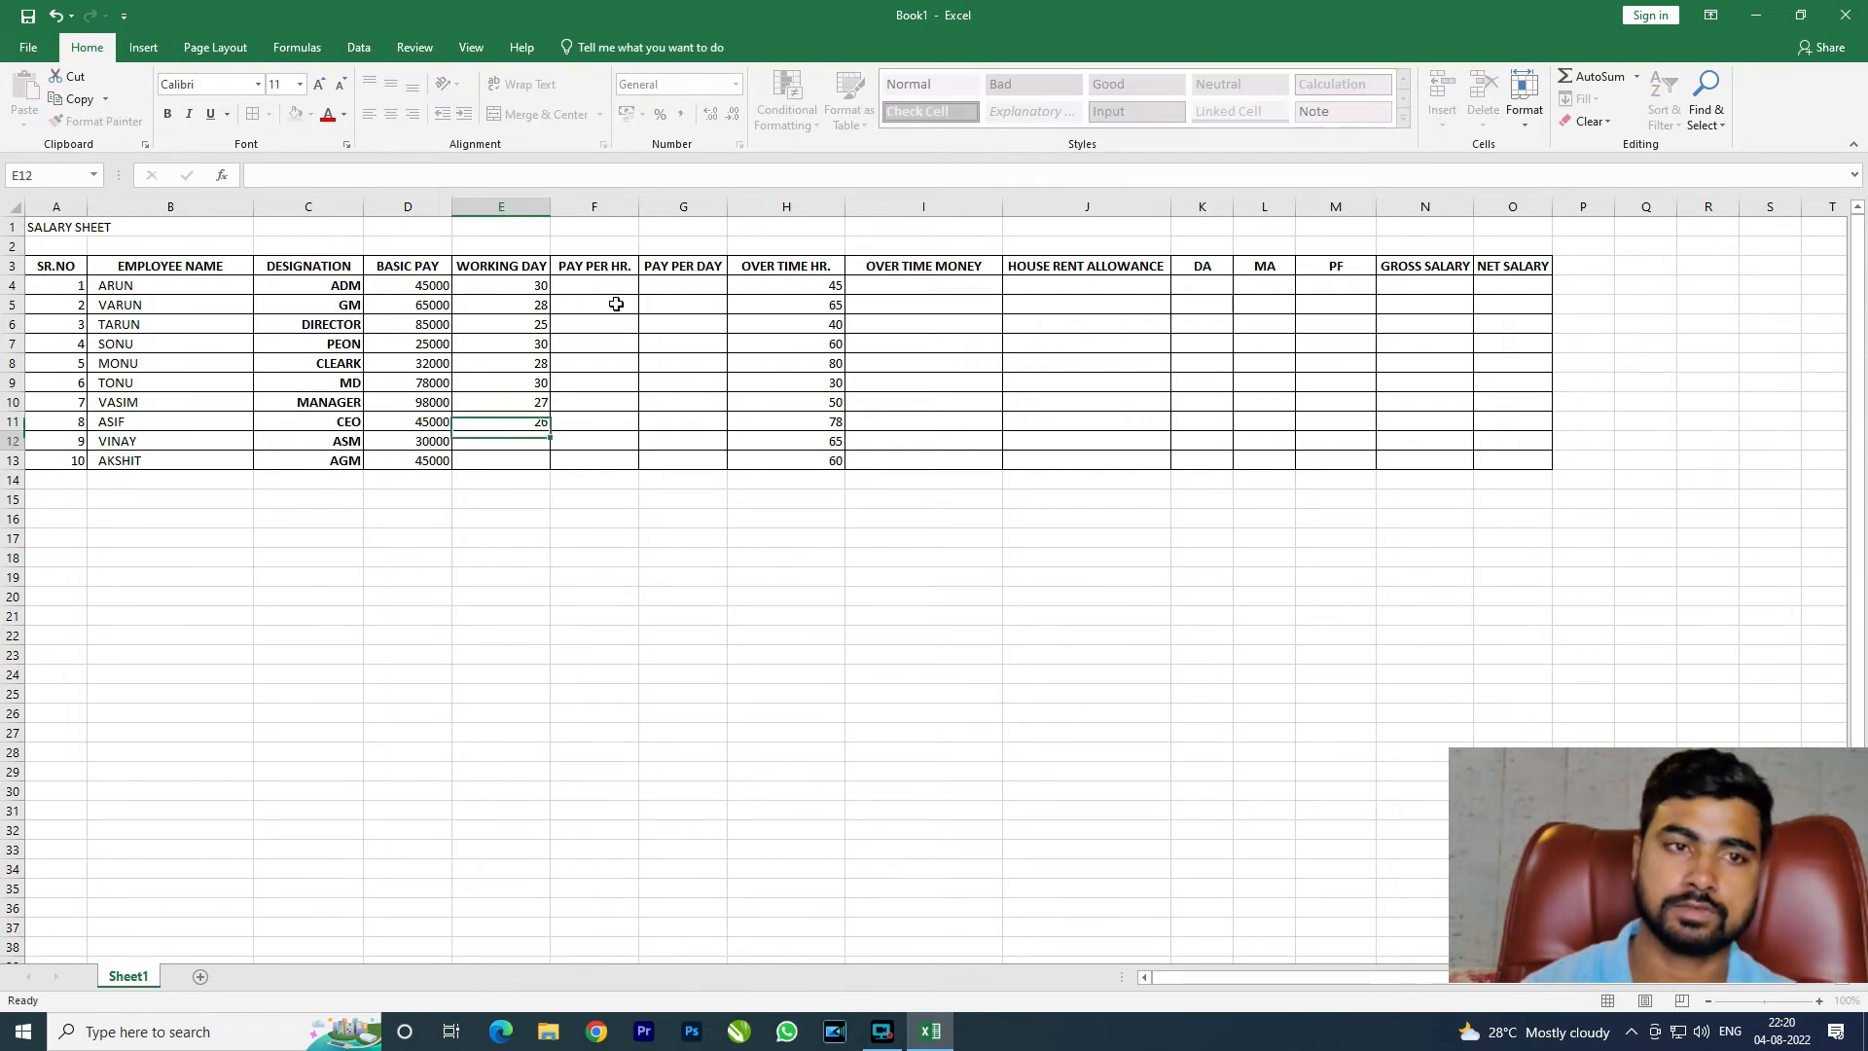
{"action": "type", "text": "20"}
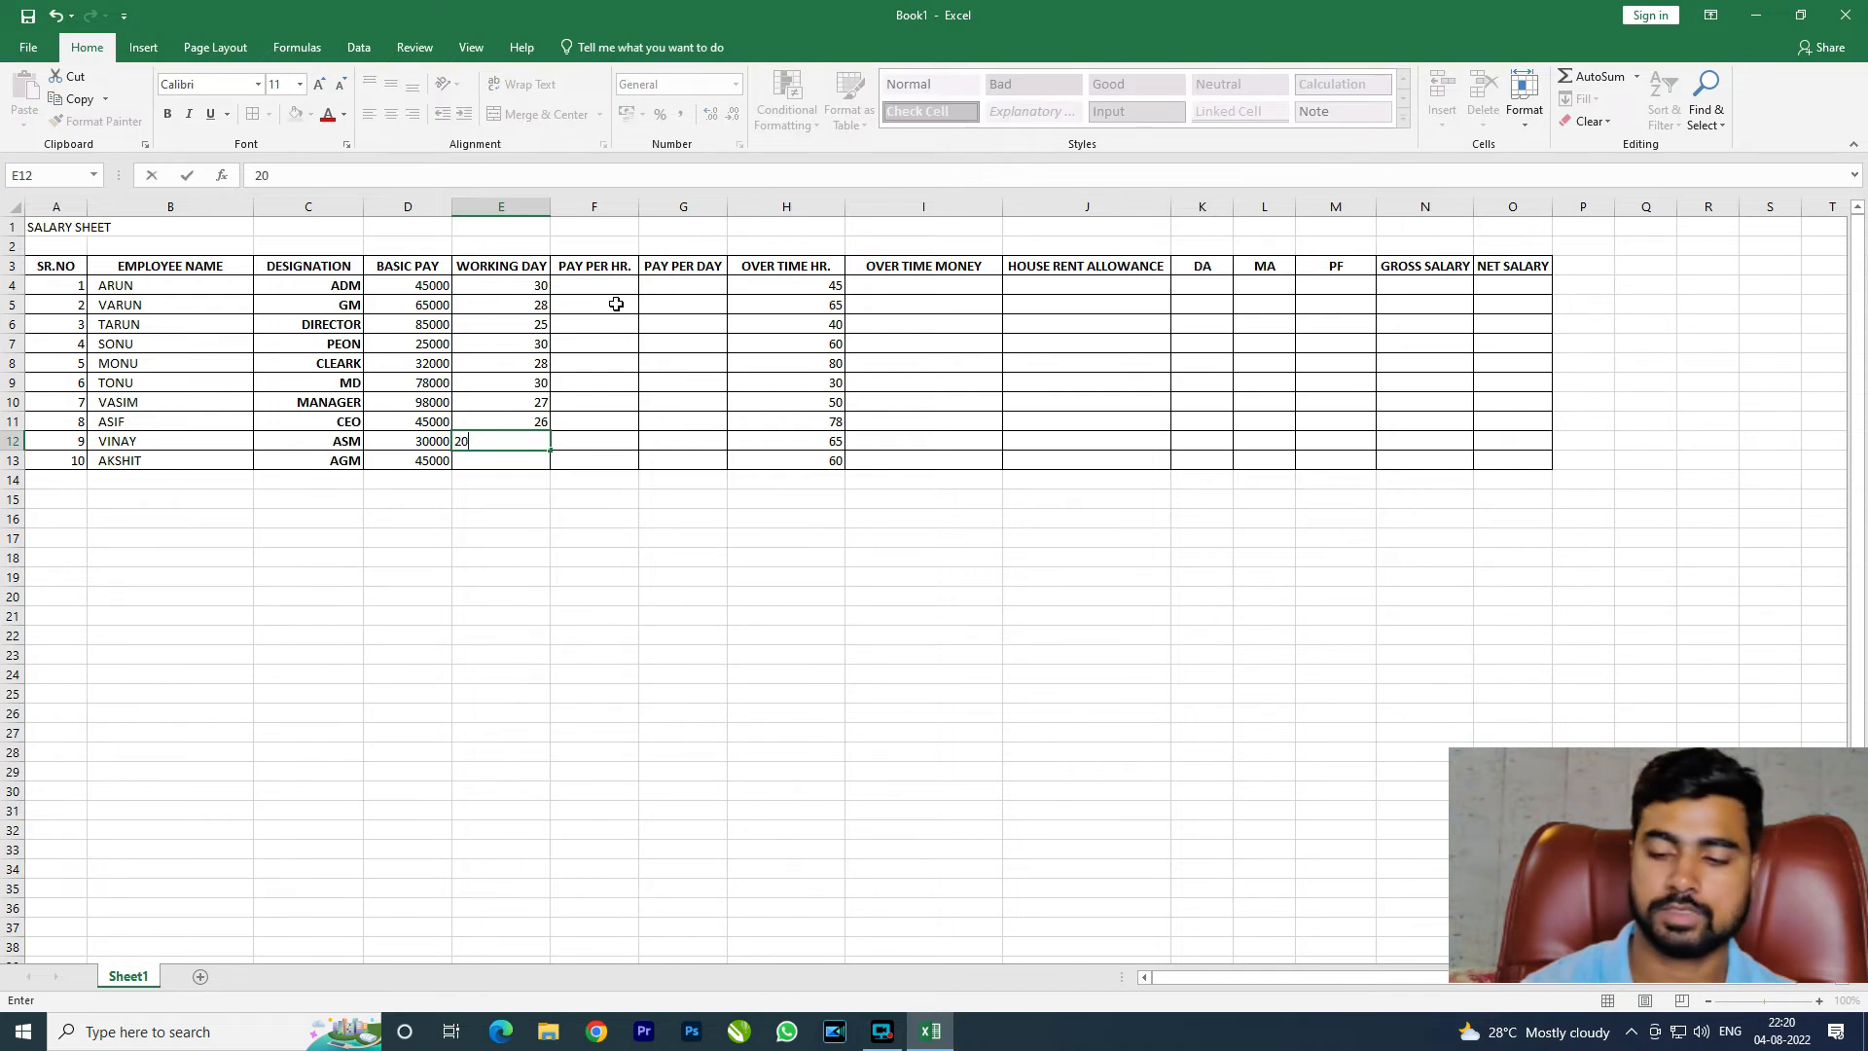
{"action": "key", "text": "Return"}
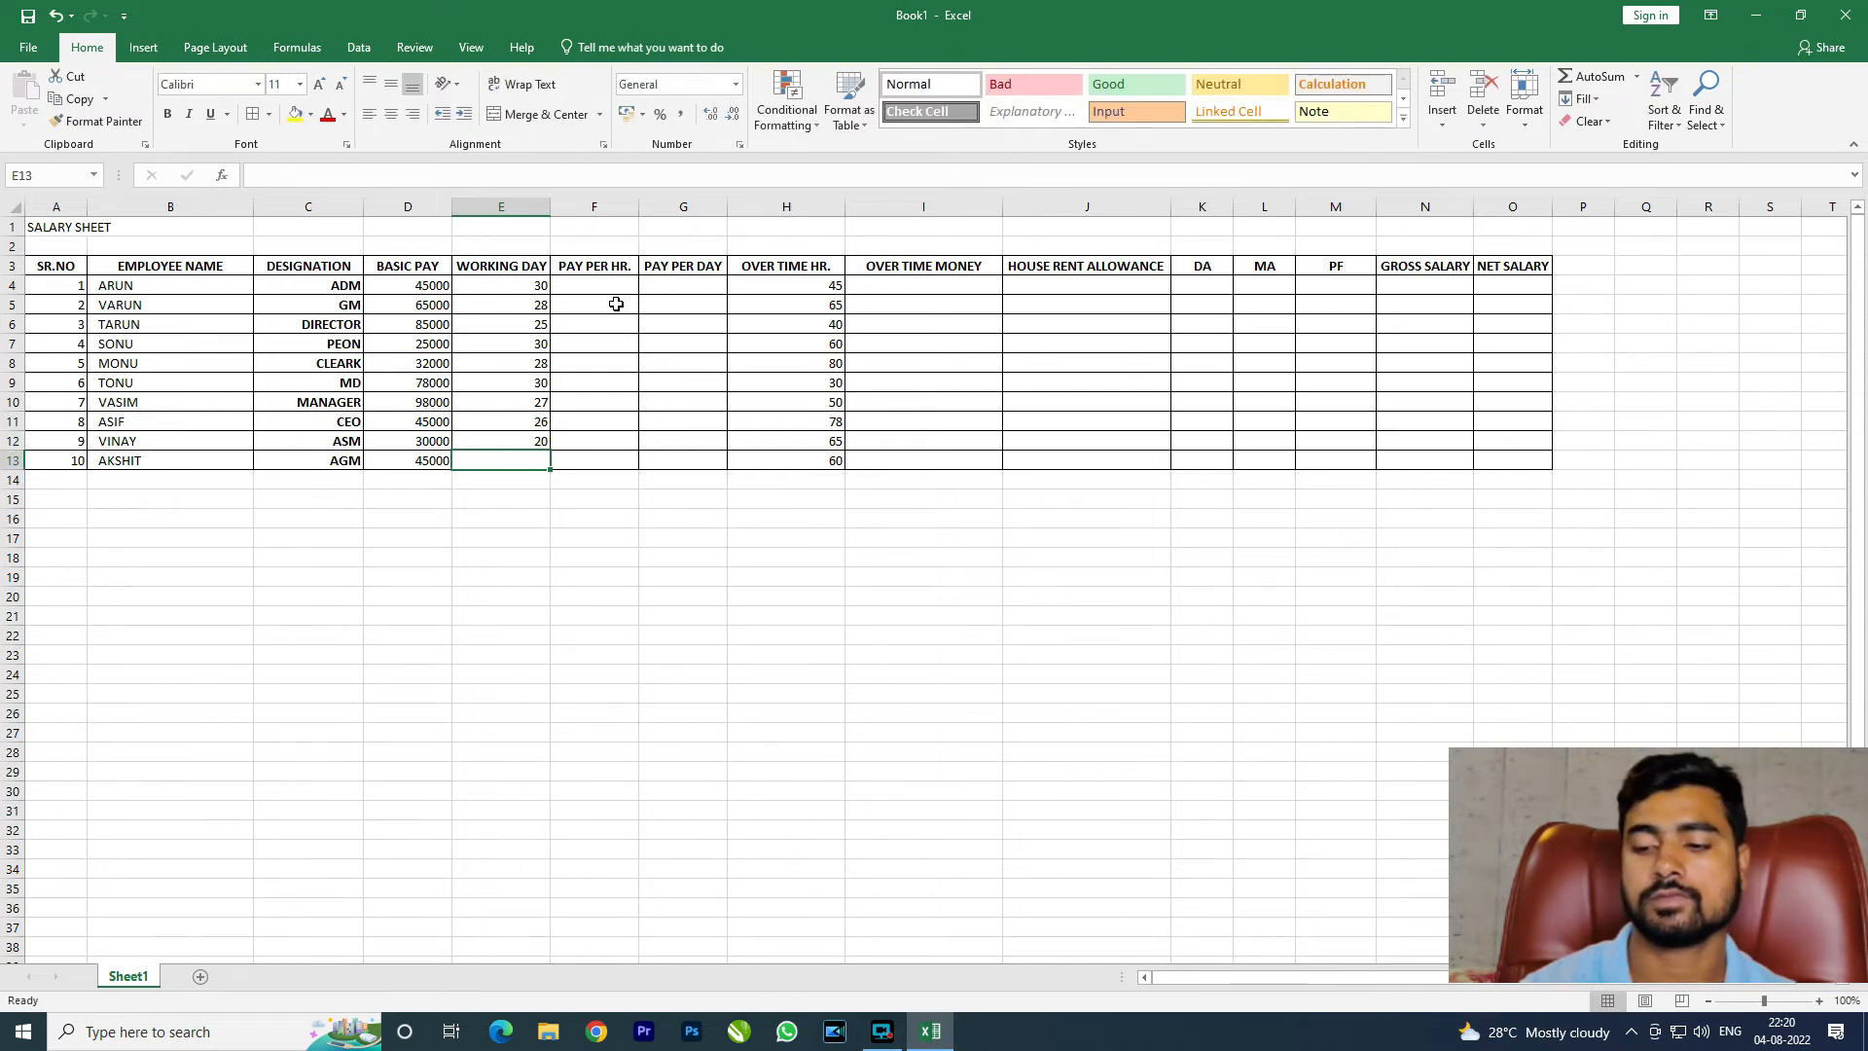
{"action": "type", "text": "28"}
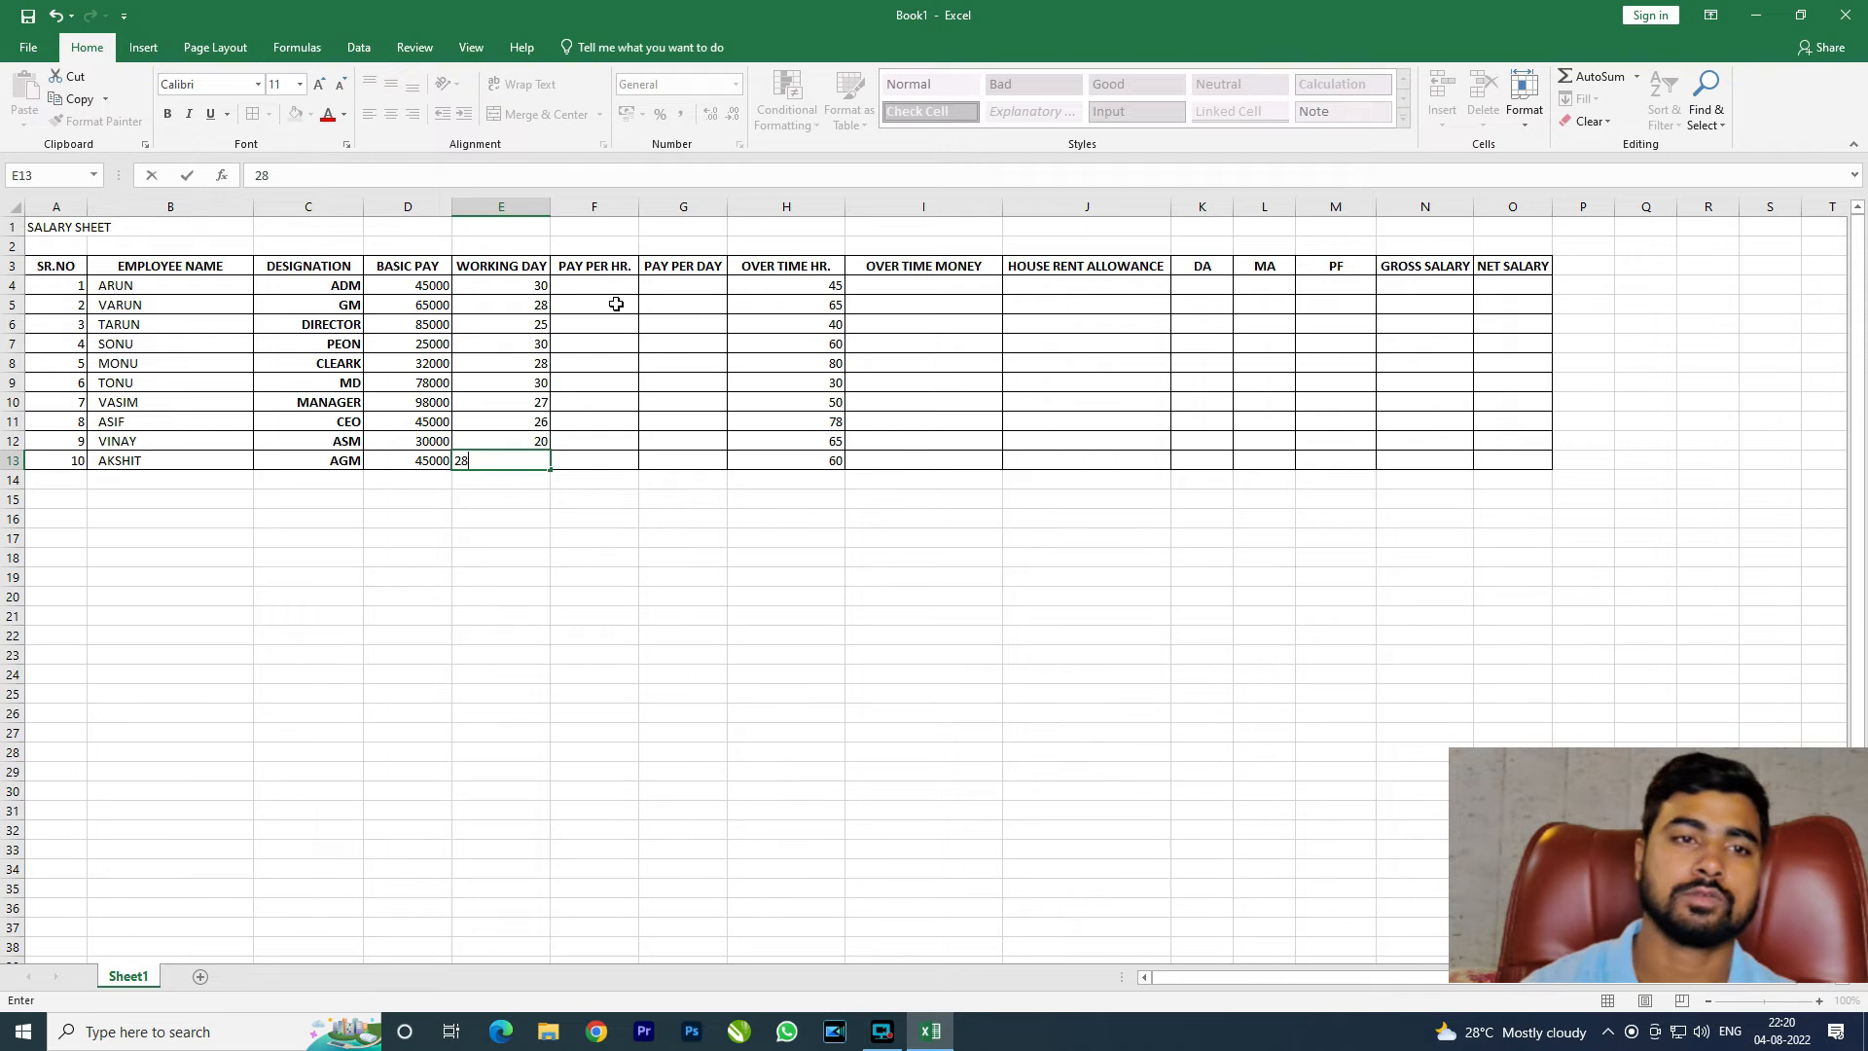
{"action": "key", "text": "Return"}
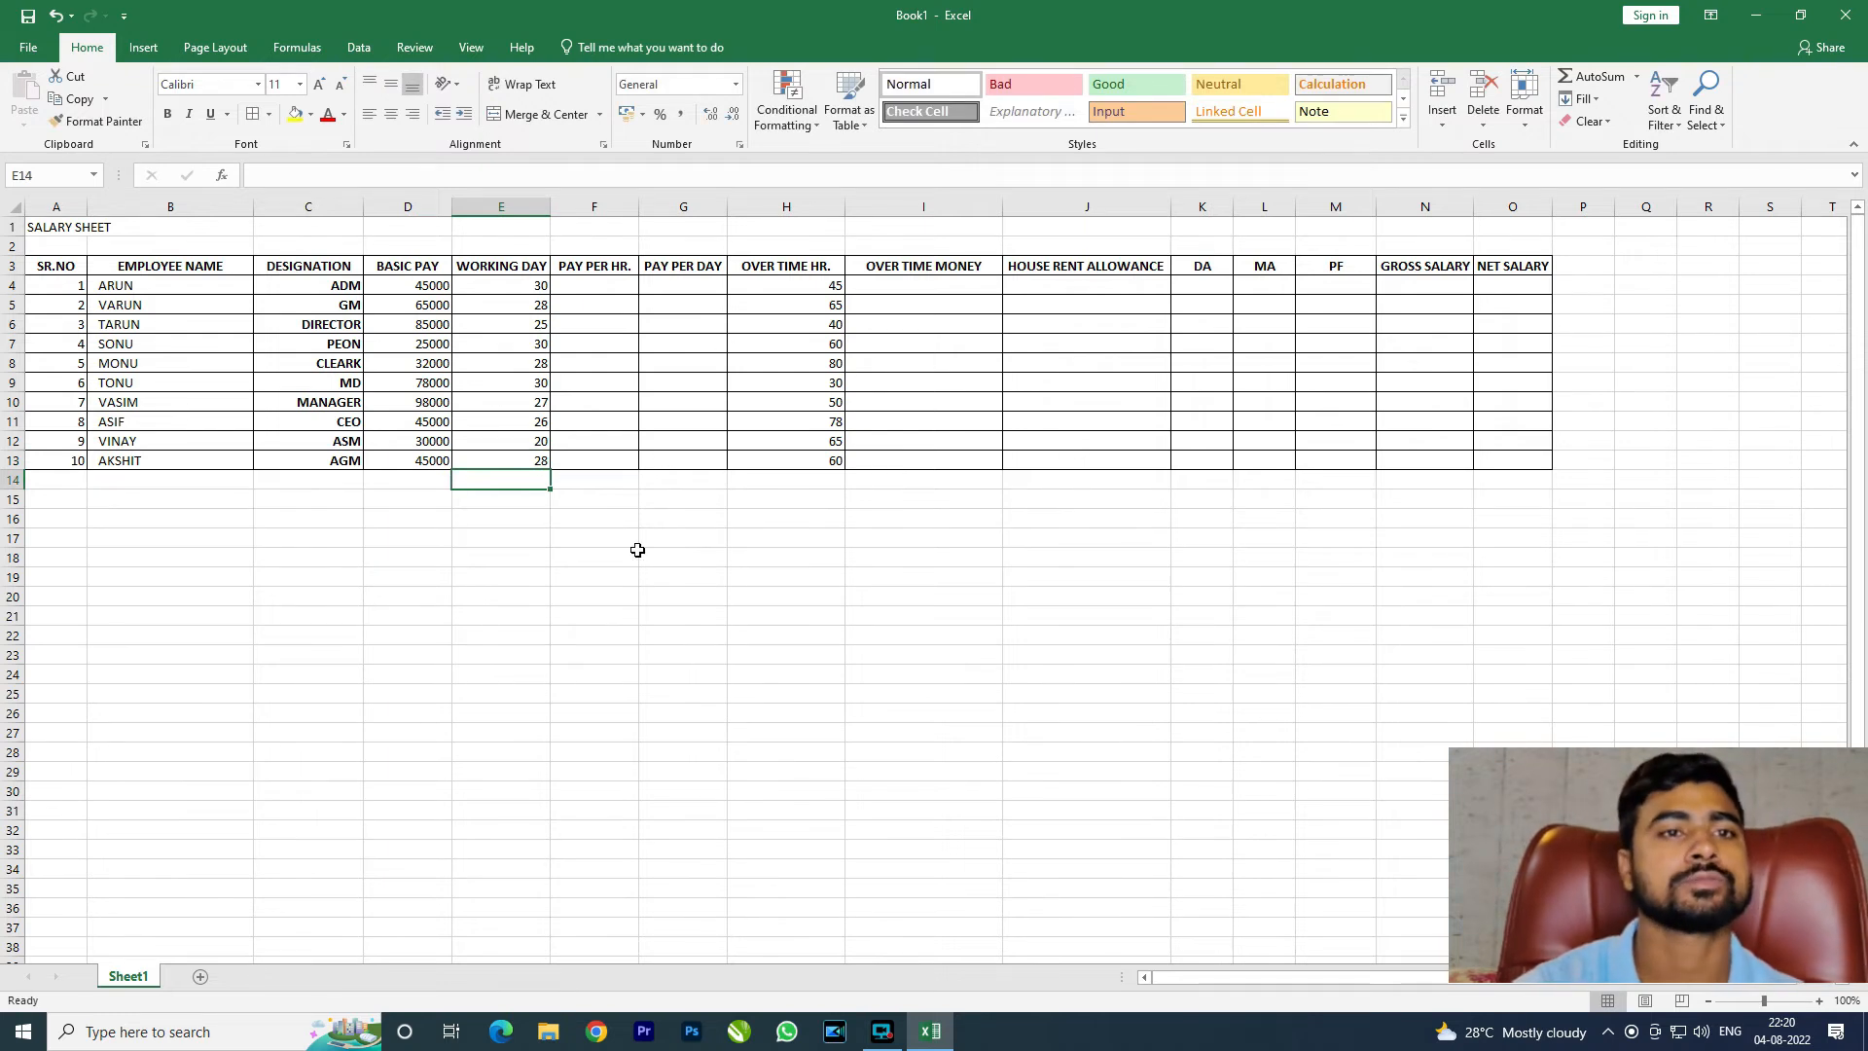
{"action": "left_click_drag", "start_coordinate": [509, 283], "coordinate": [534, 467]}
{"action": "left_click", "coordinate": [533, 481]}
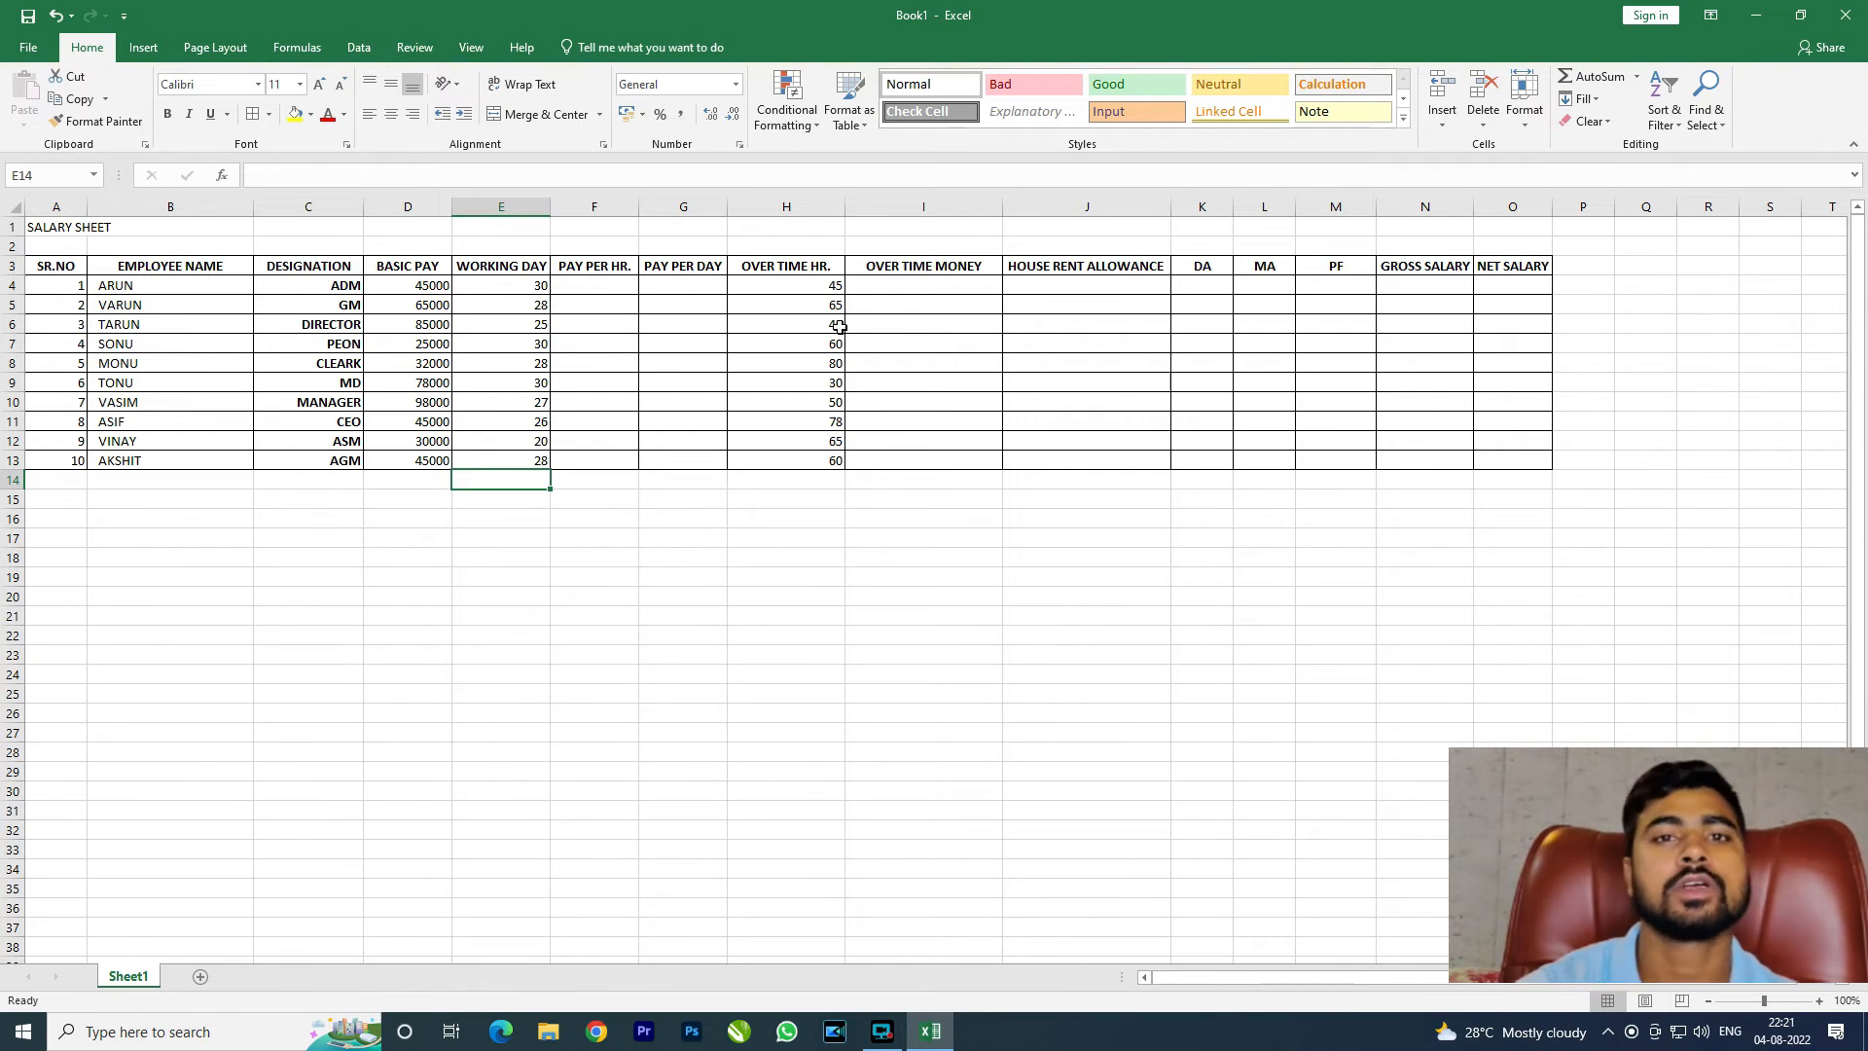
Step: Center the cells from the working day through the overtime hours column in E4:H13
{"action": "left_click", "coordinate": [912, 286]}
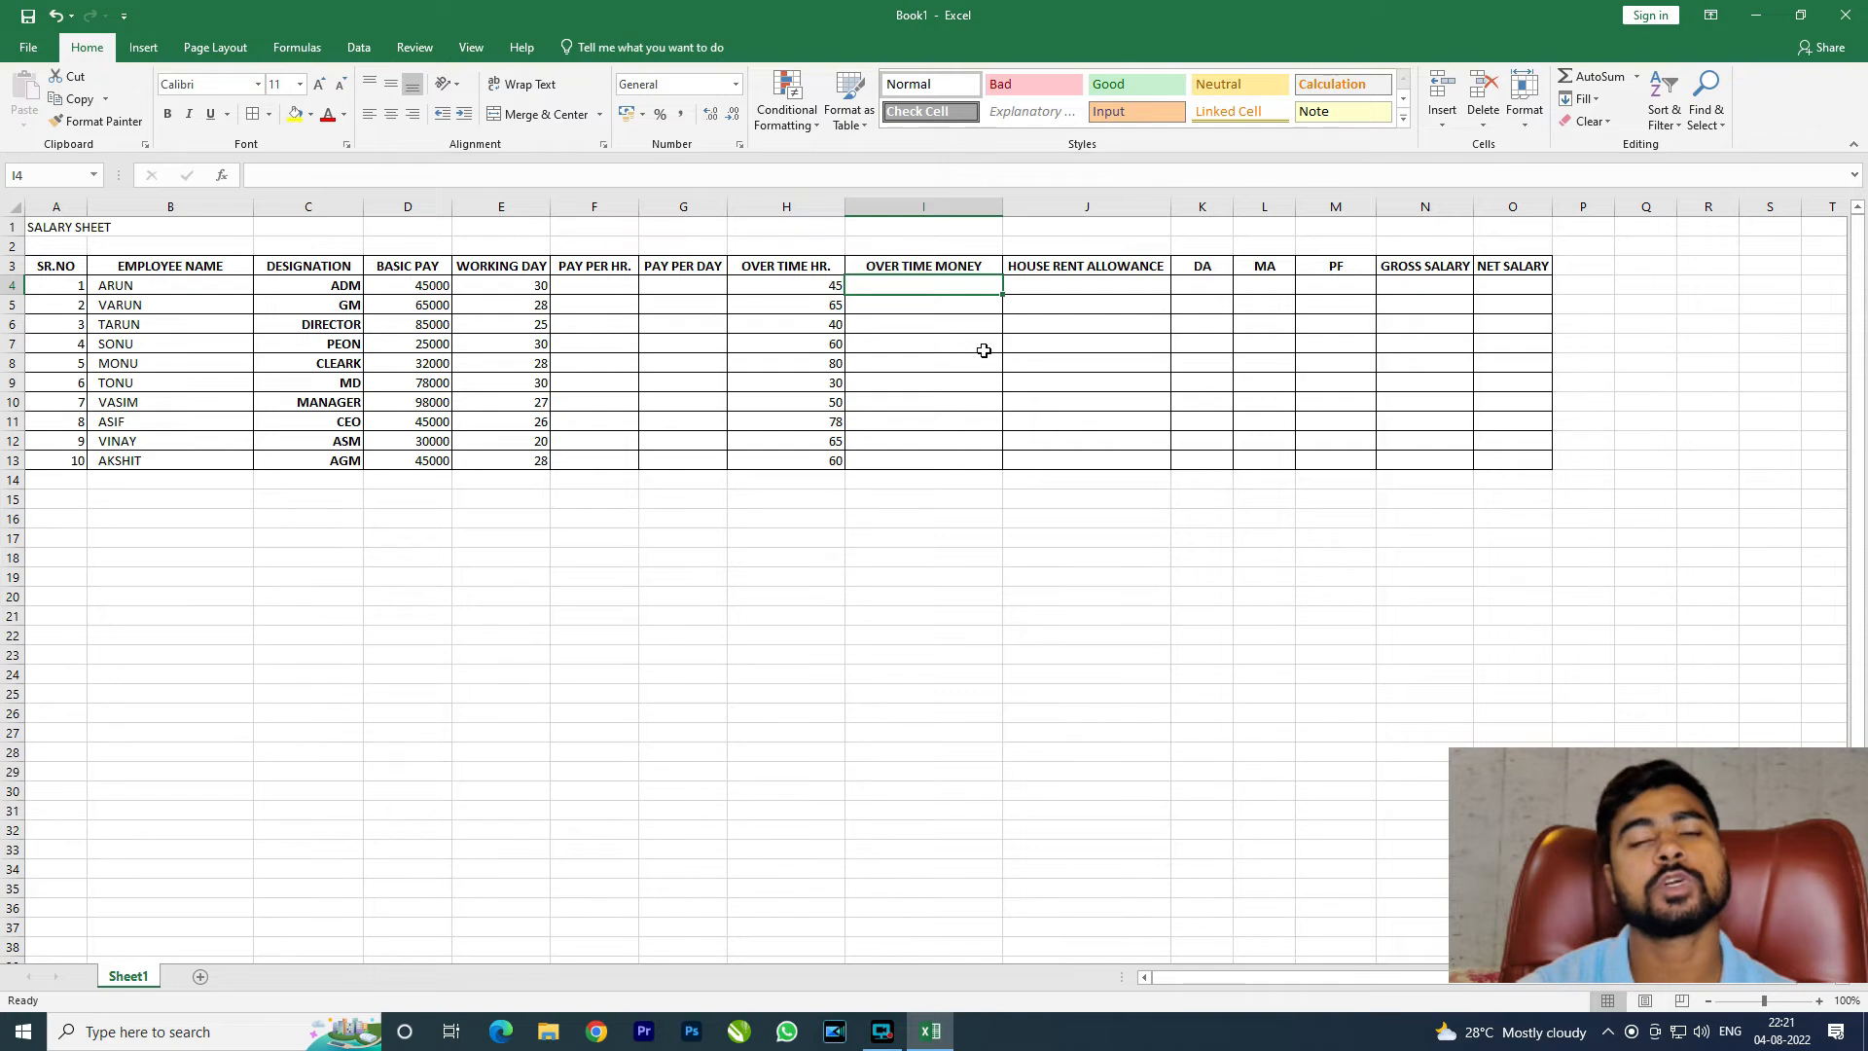
{"action": "left_click_drag", "start_coordinate": [822, 286], "coordinate": [834, 460]}
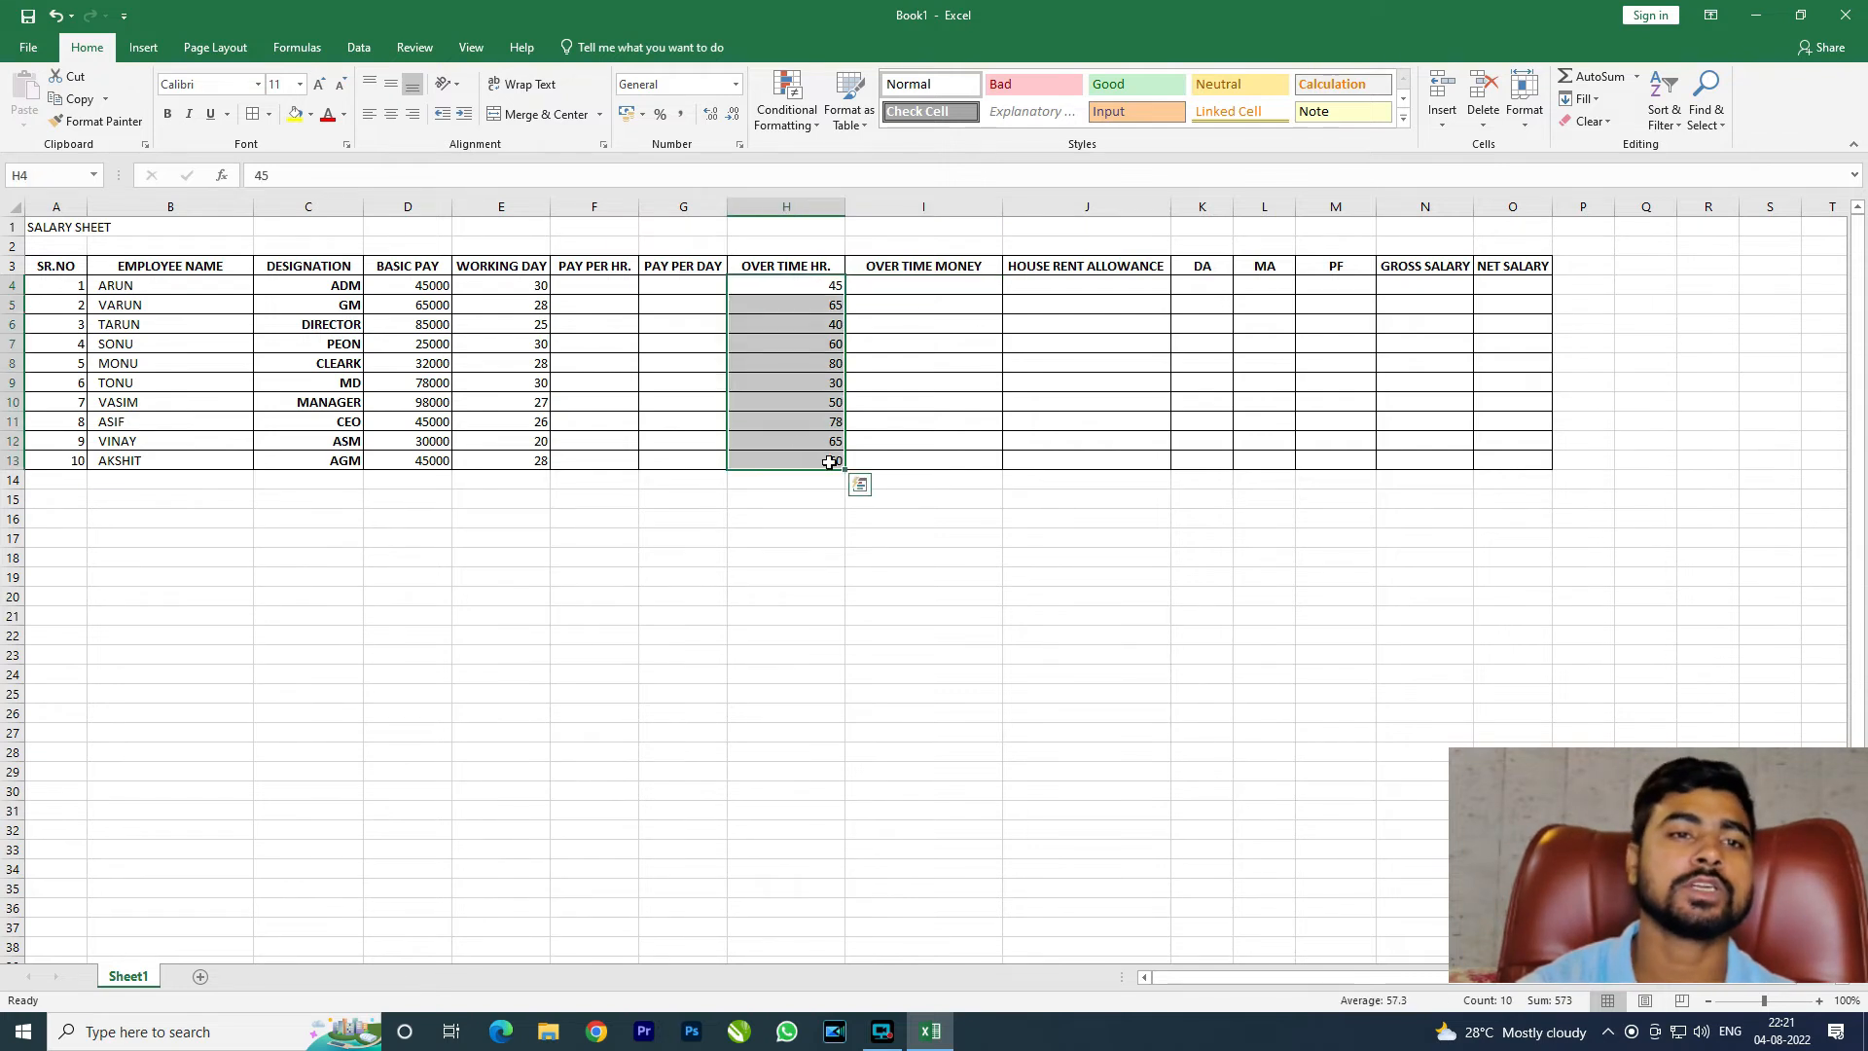
{"action": "left_click_drag", "start_coordinate": [516, 289], "coordinate": [756, 452]}
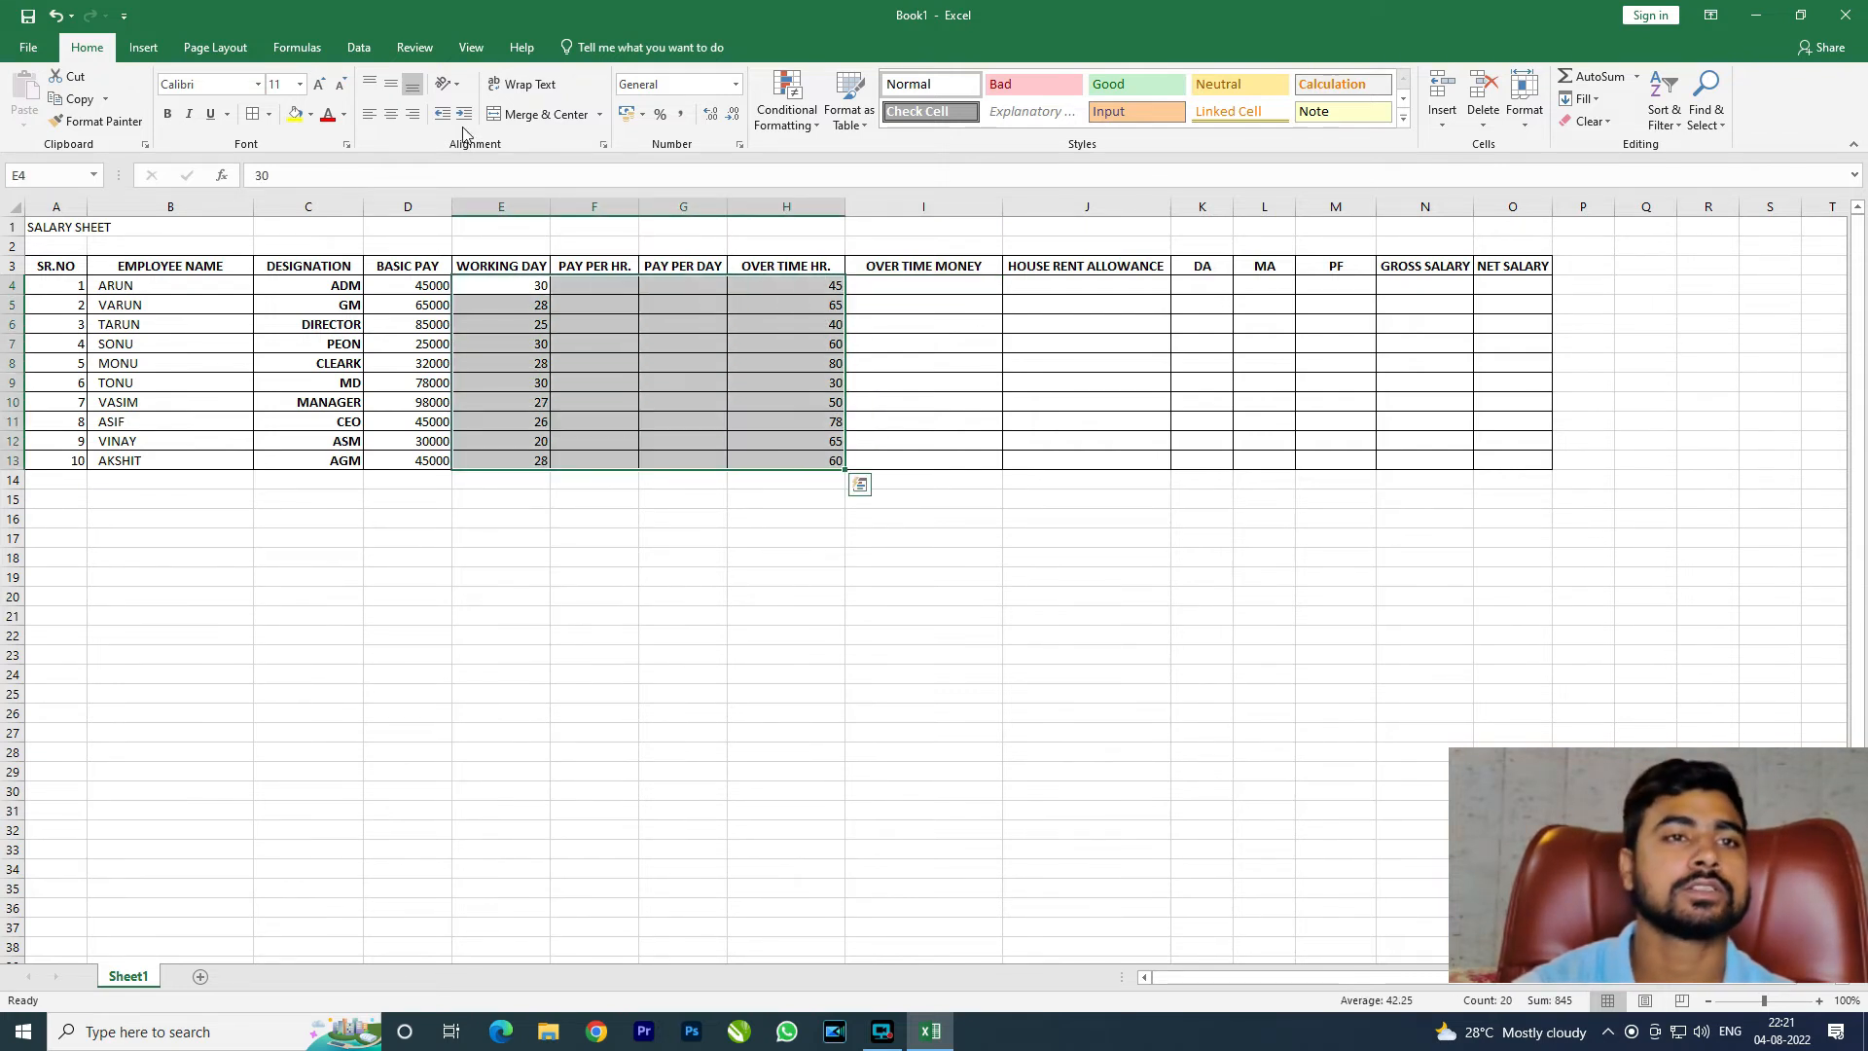
{"action": "left_click", "coordinate": [391, 113]}
{"action": "left_click", "coordinate": [921, 288]}
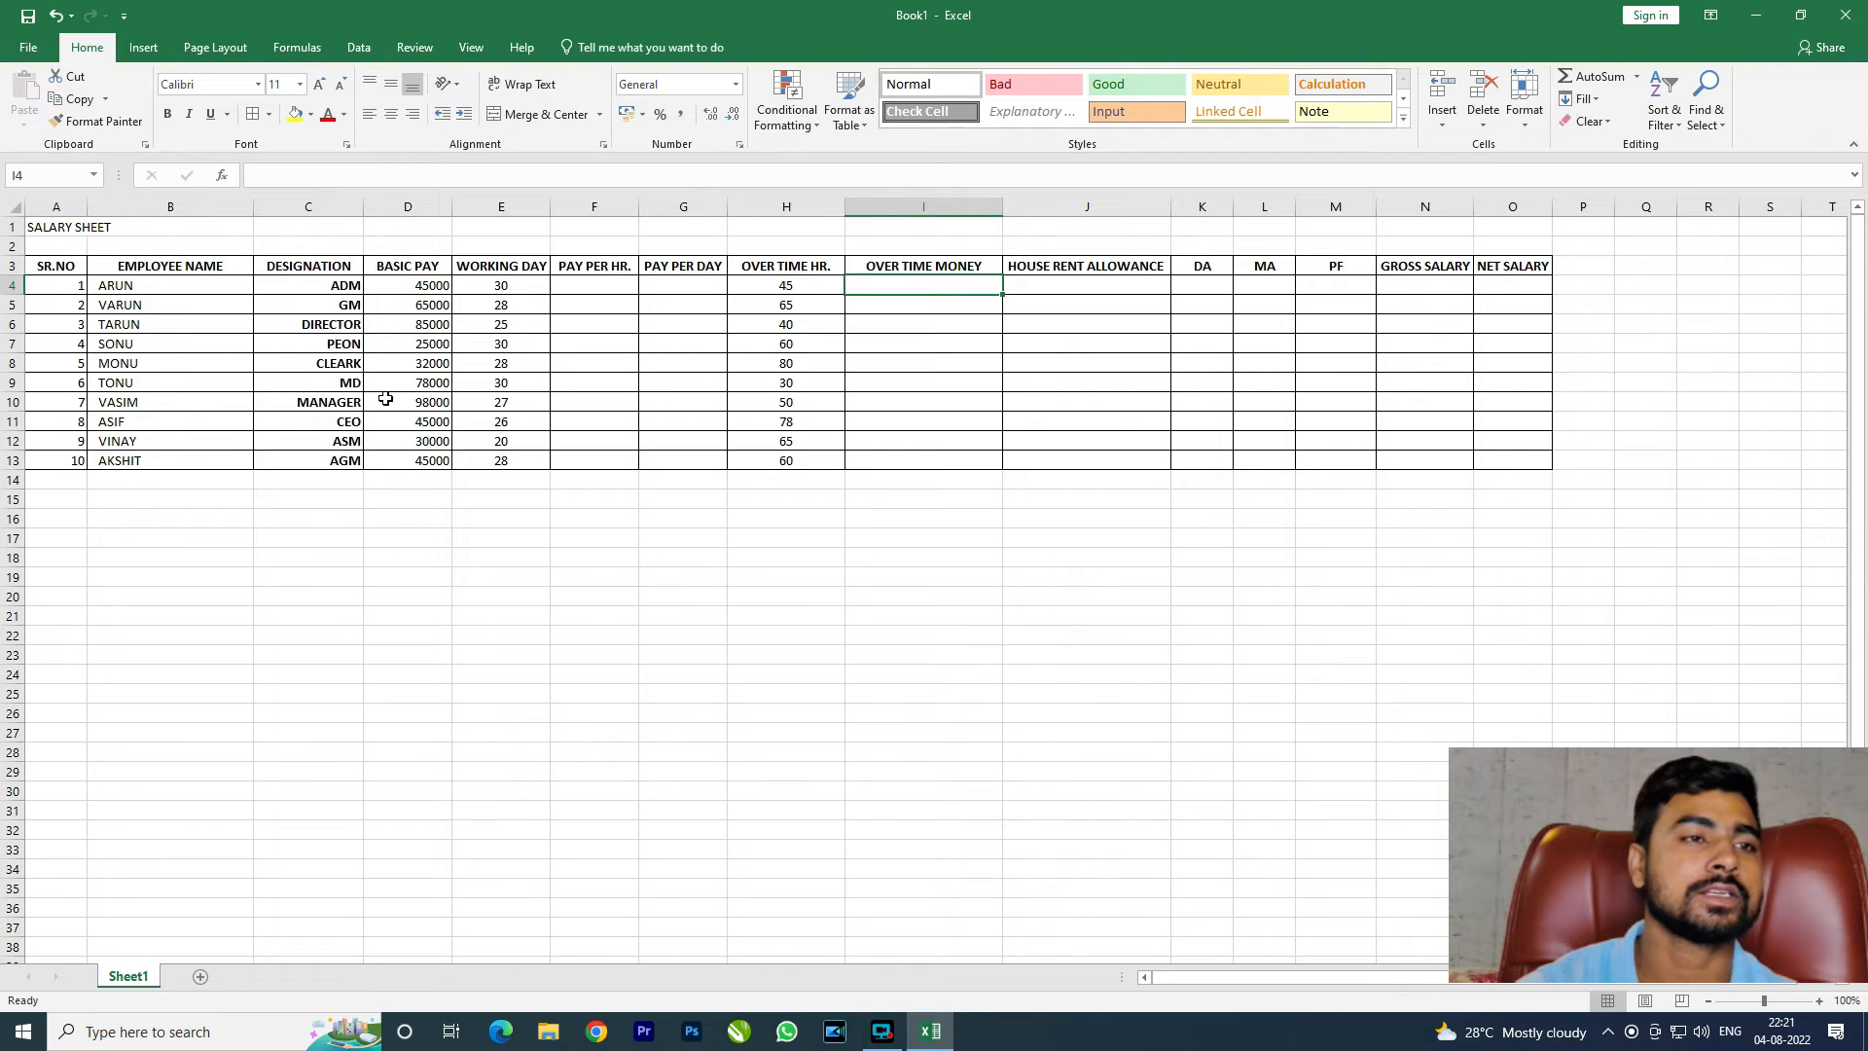
Step: Shade the column headers in A3:O3 with a light gray fill
{"action": "left_click_drag", "start_coordinate": [59, 265], "coordinate": [1492, 270]}
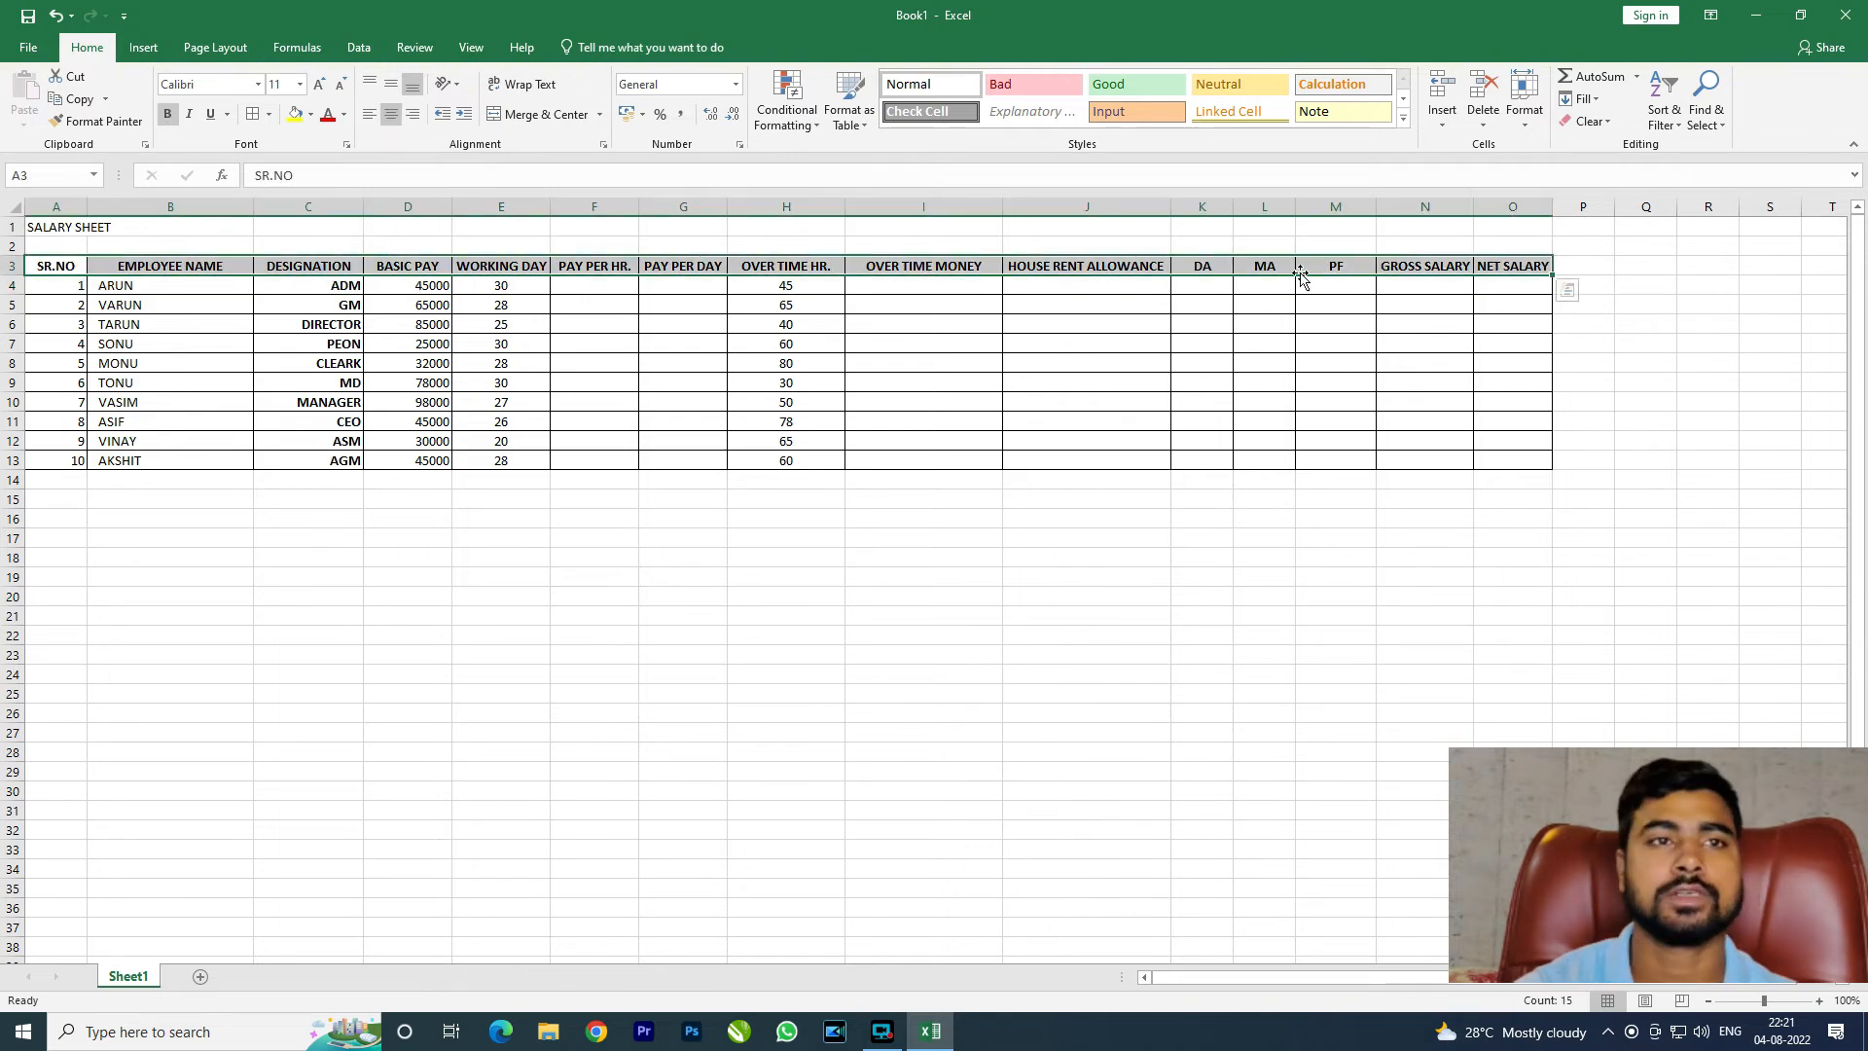
{"action": "left_click", "coordinate": [310, 114]}
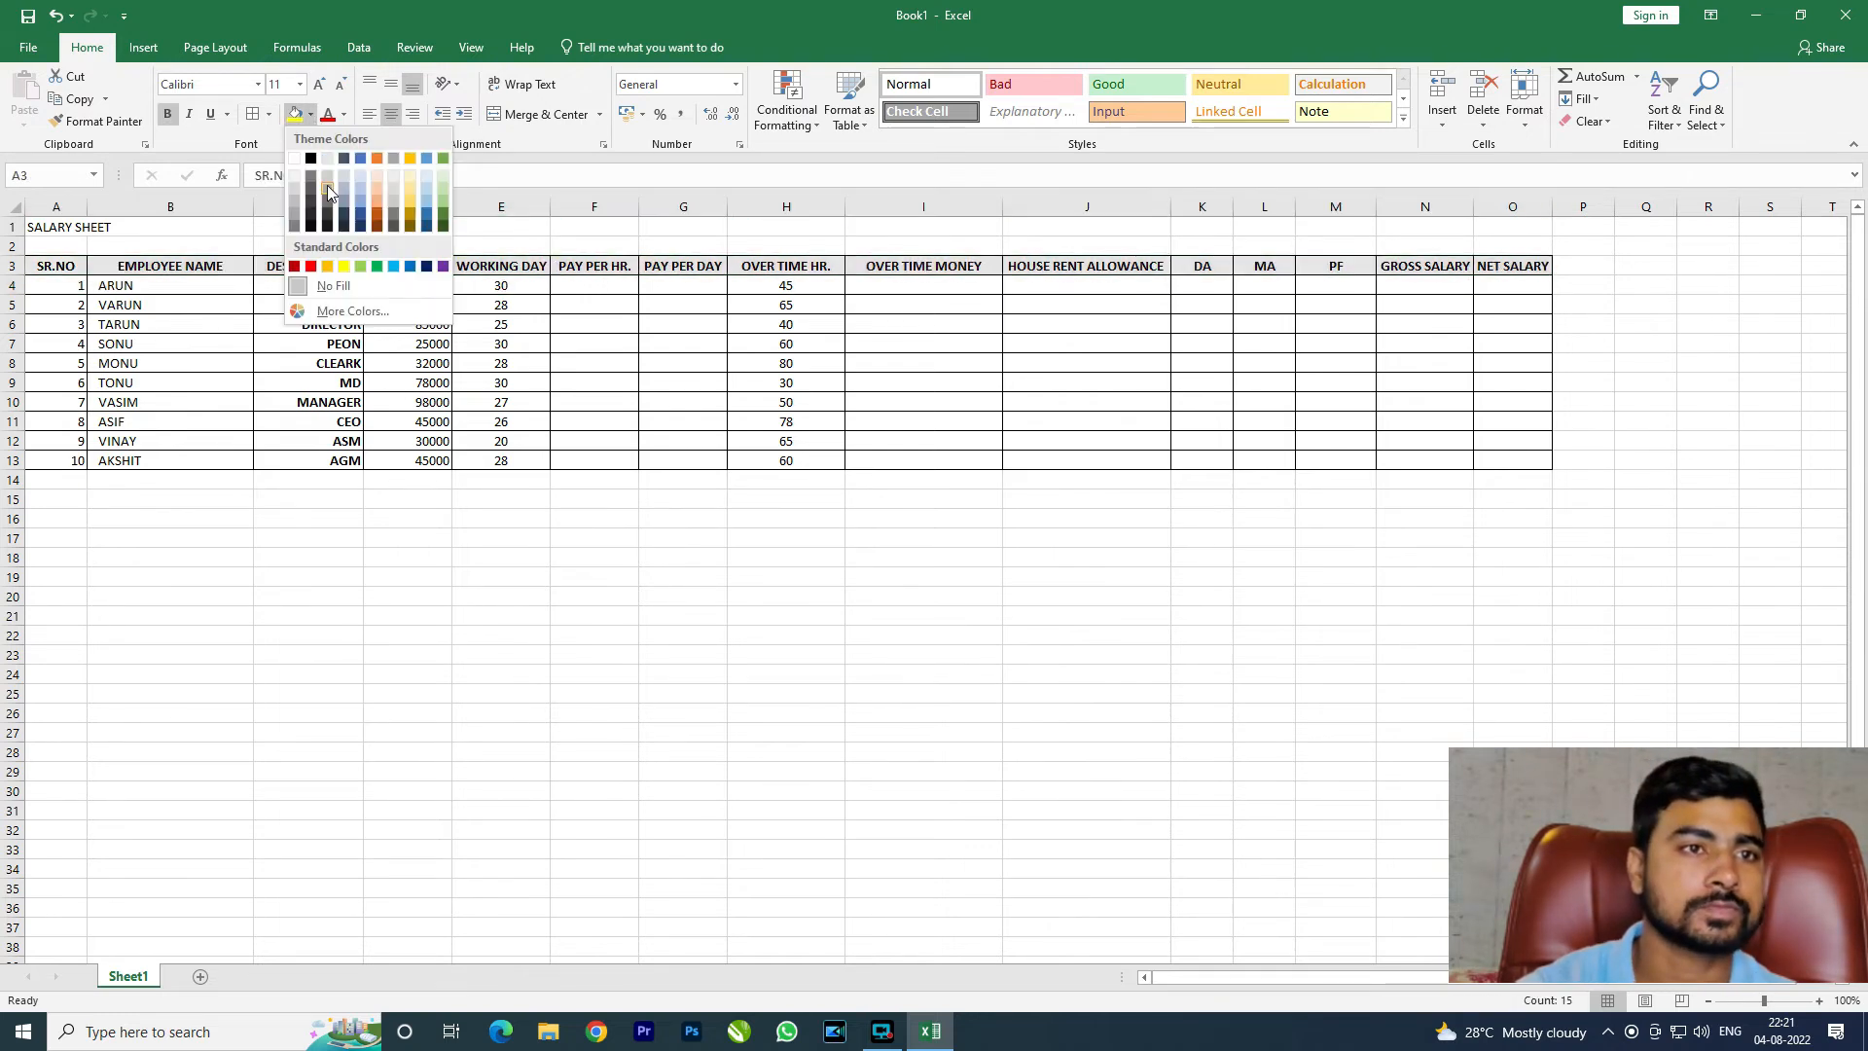
{"action": "left_click", "coordinate": [328, 188]}
{"action": "left_click", "coordinate": [693, 570]}
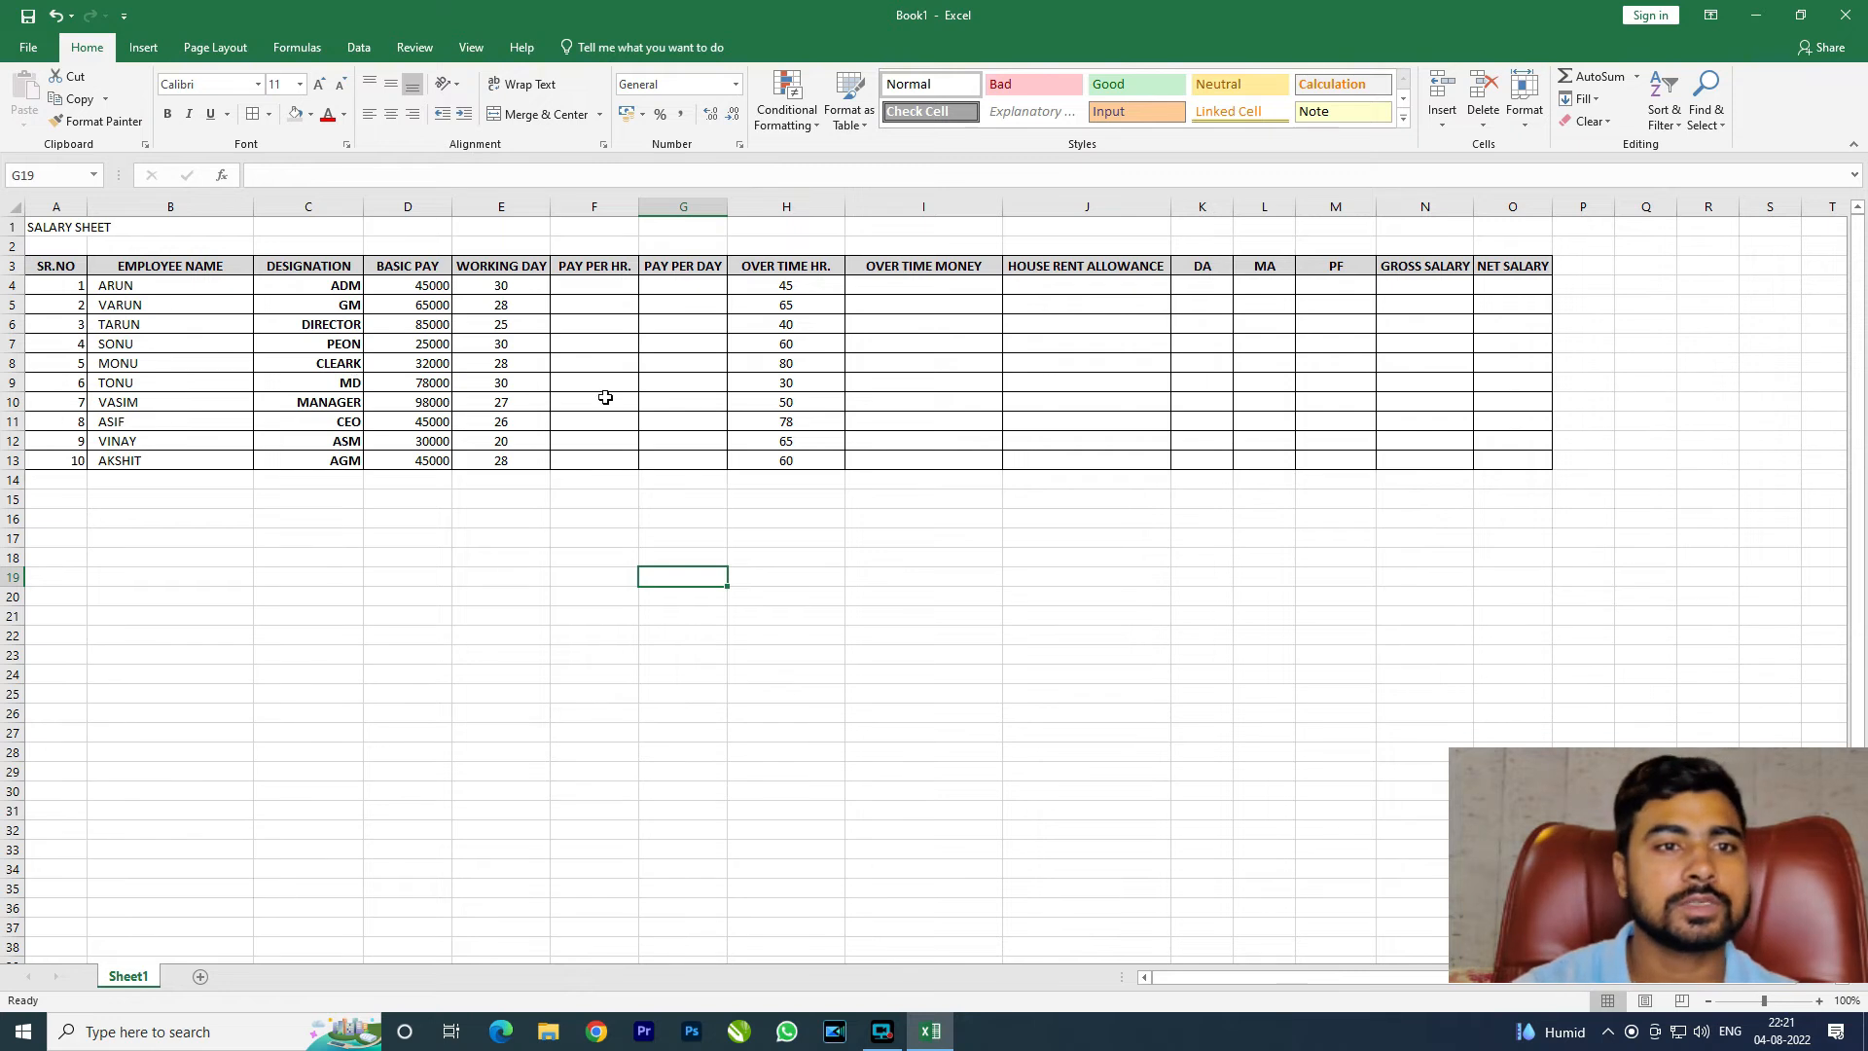
{"action": "left_click", "coordinate": [628, 299]}
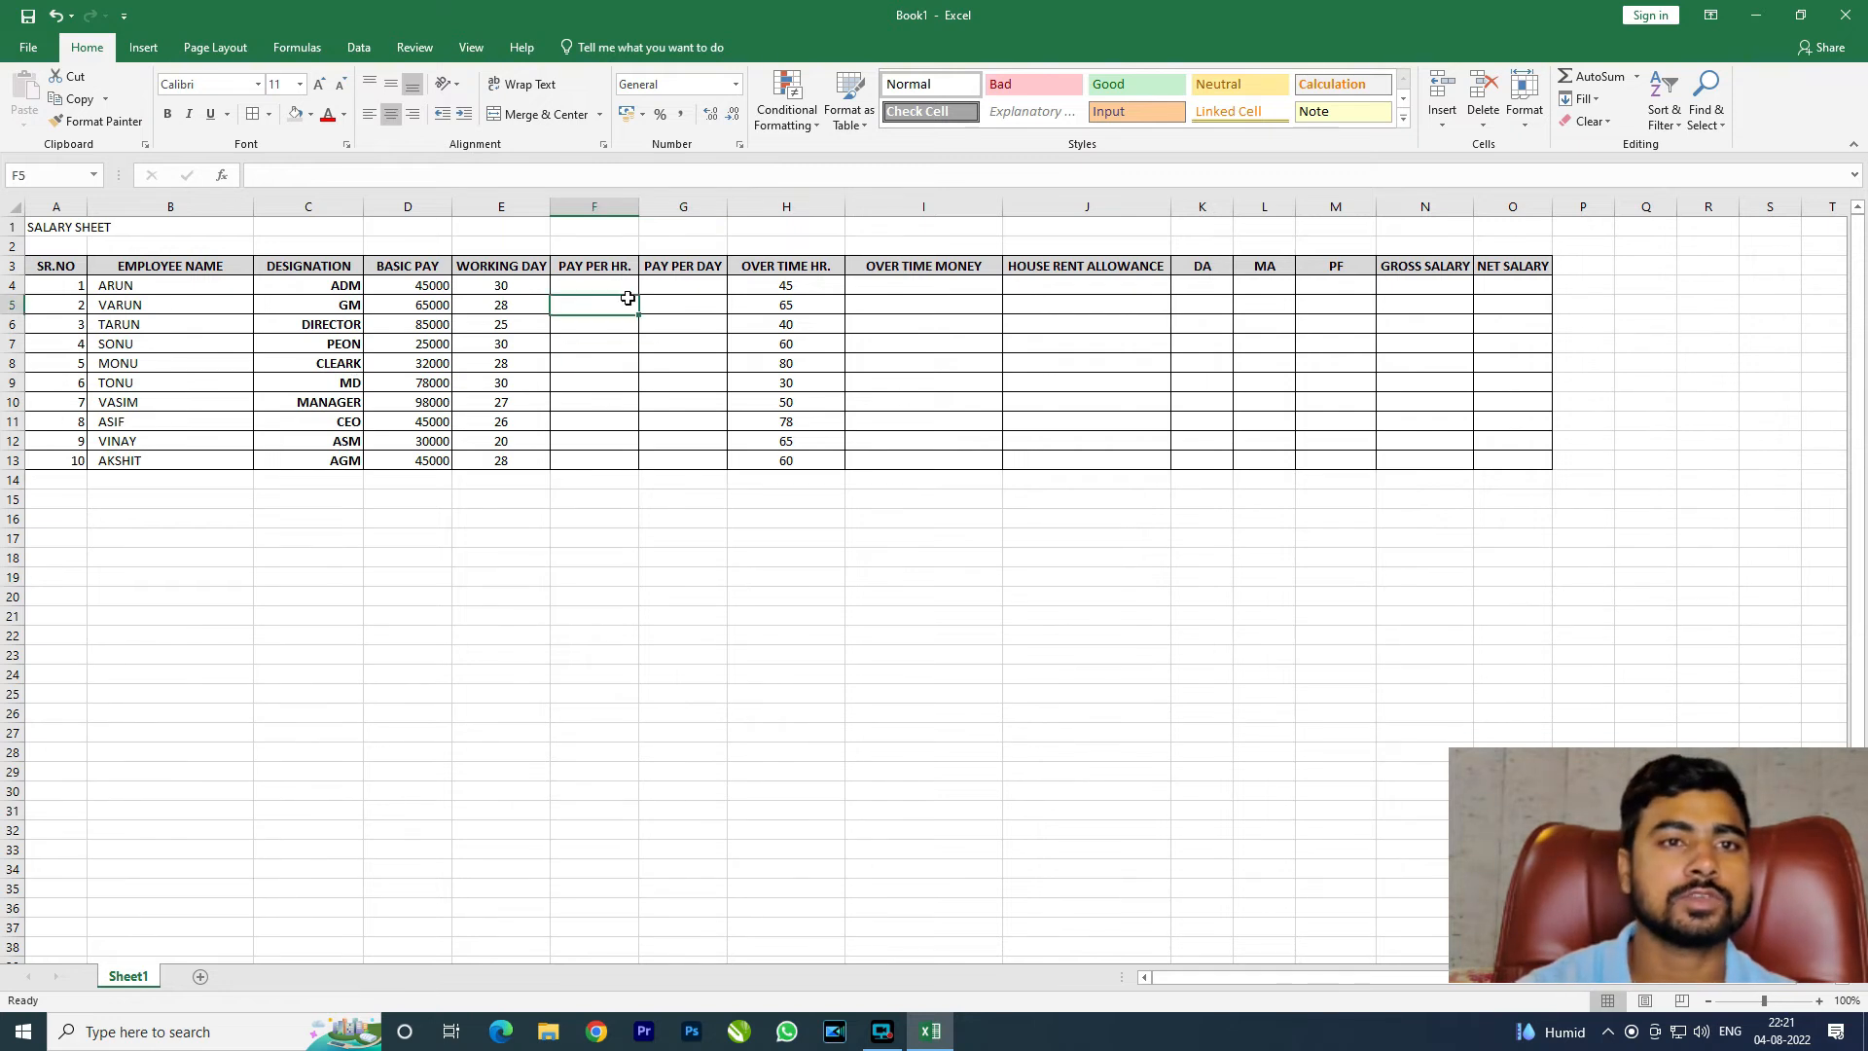
{"action": "key", "text": "Up"}
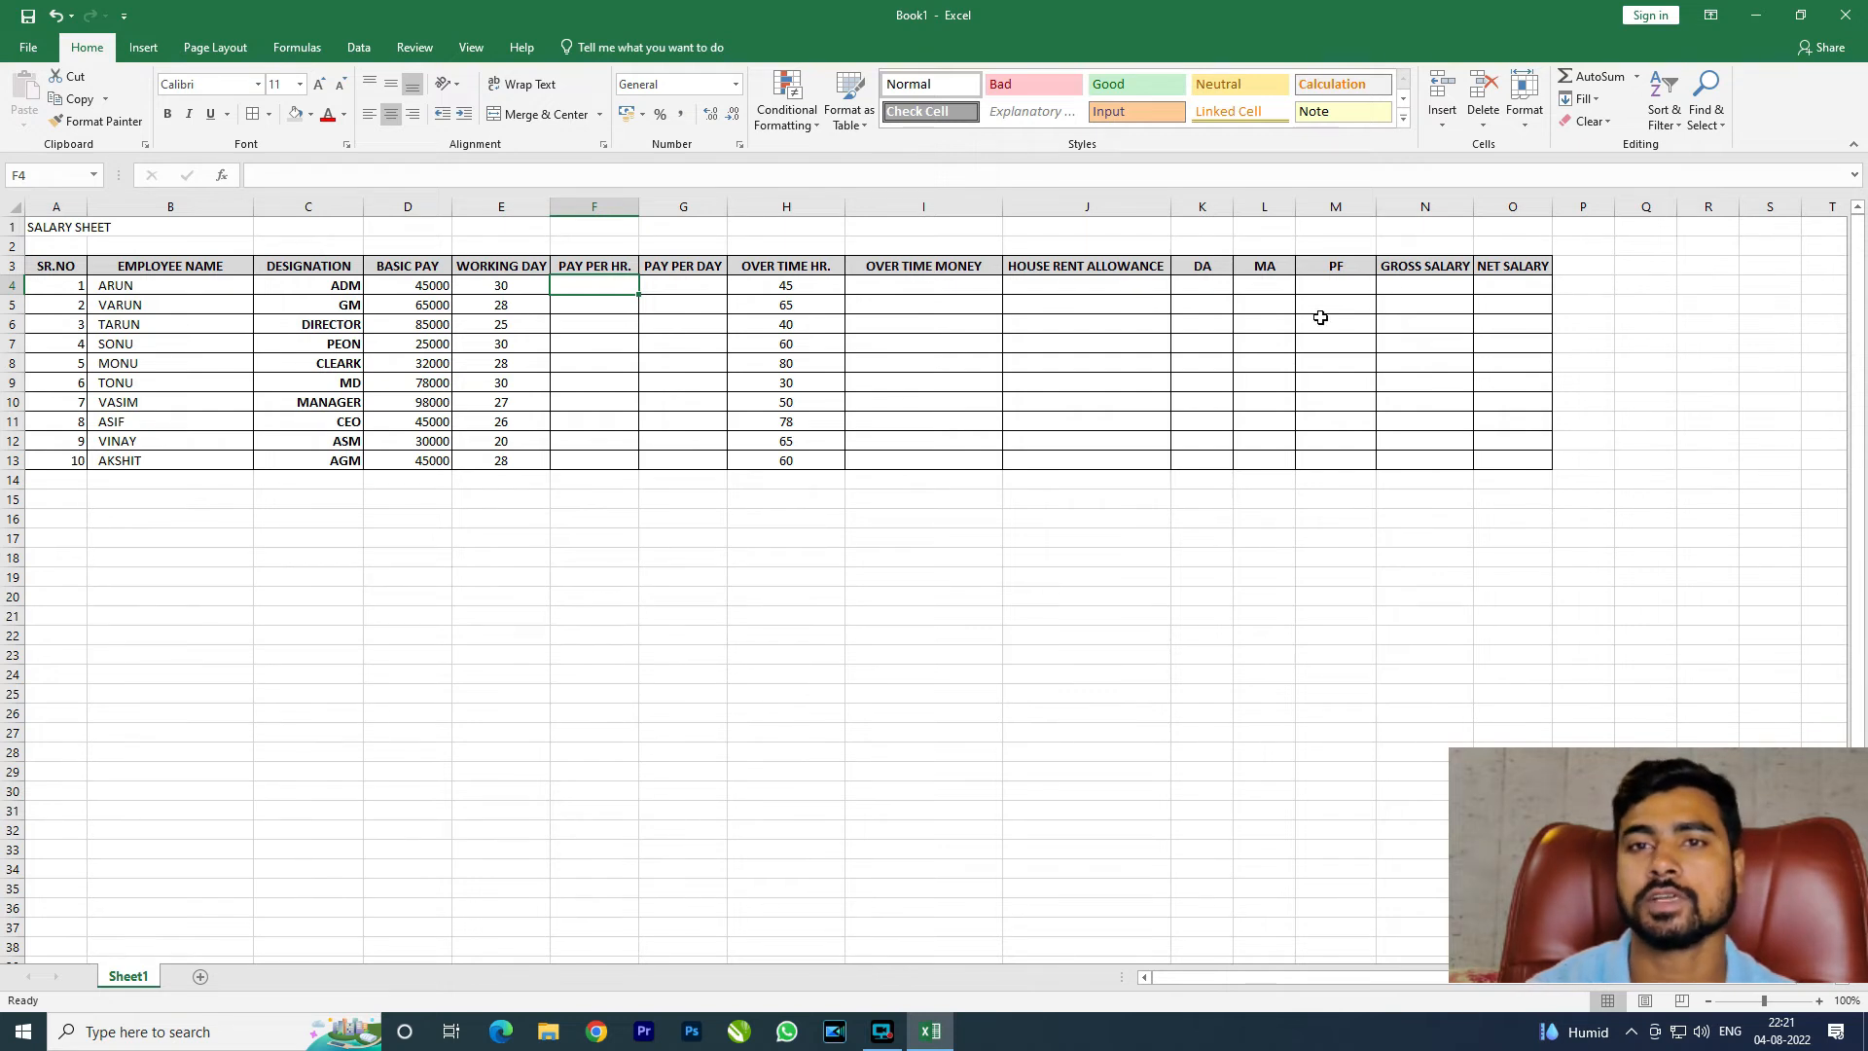
{"action": "left_click", "coordinate": [1066, 260]}
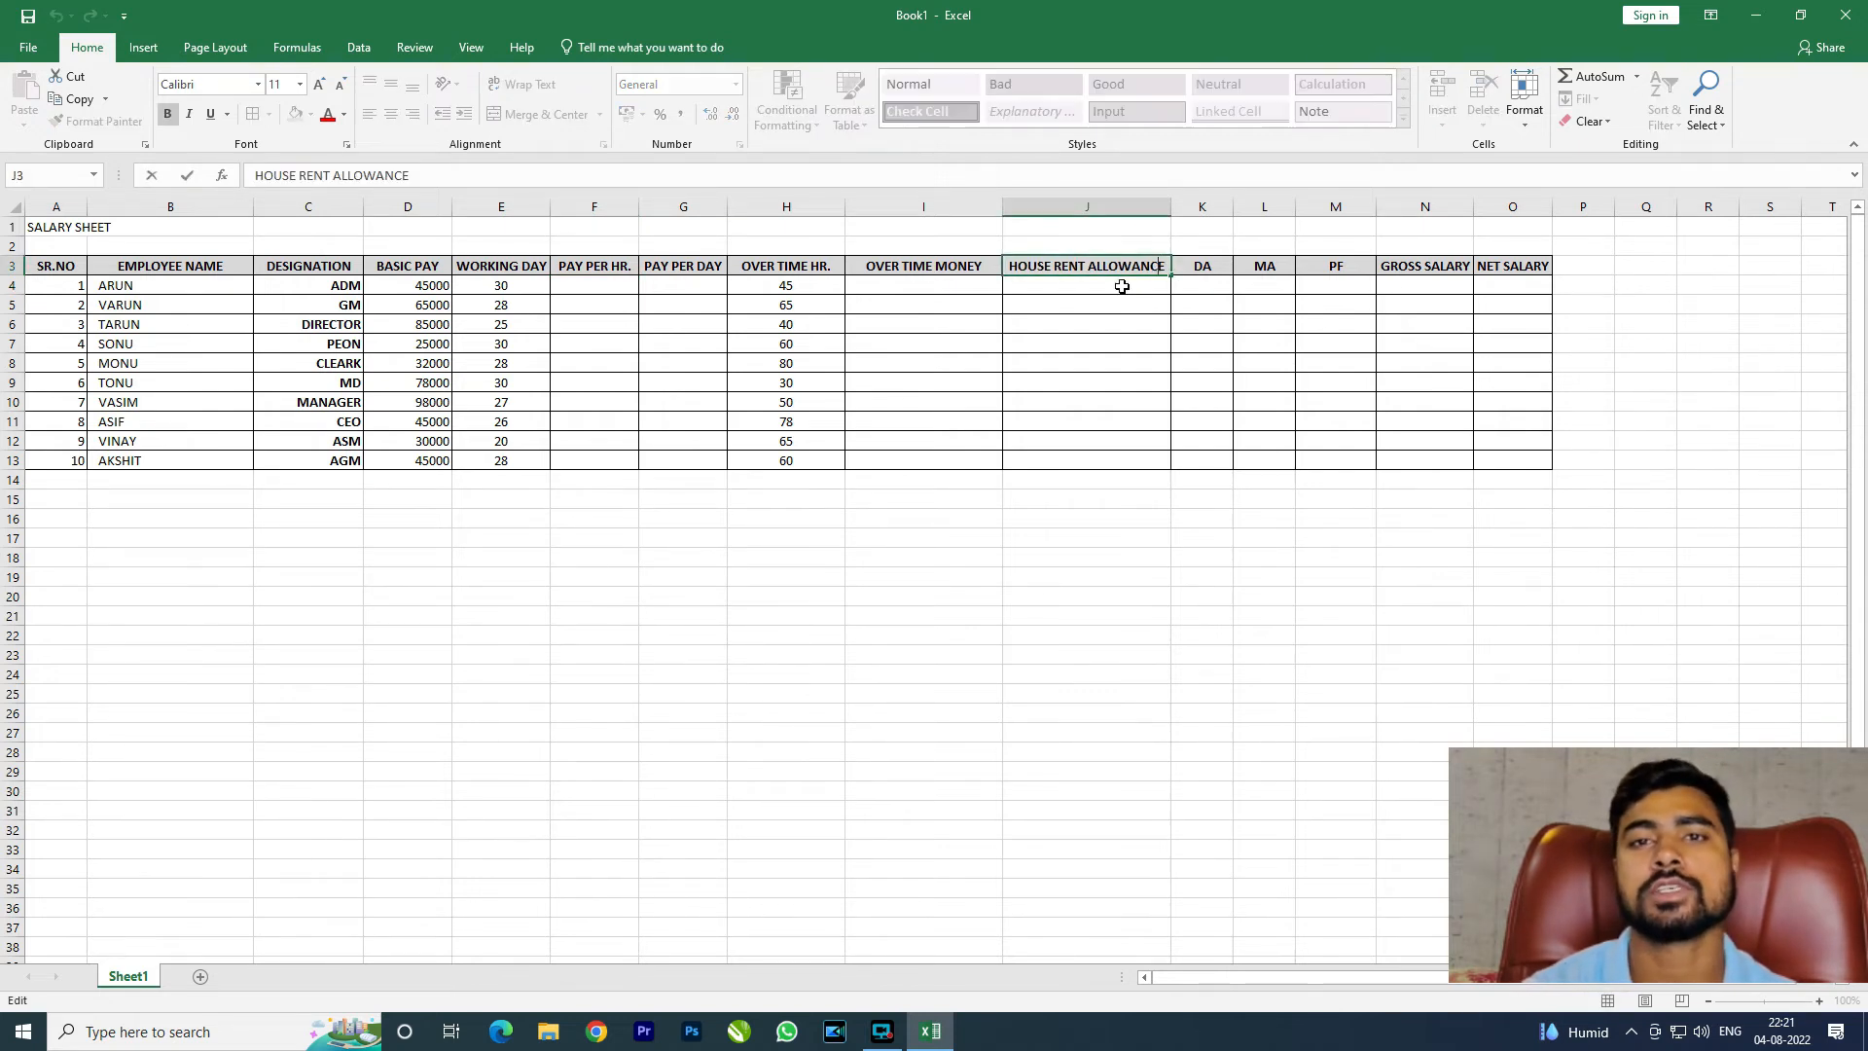
{"action": "left_click", "coordinate": [1212, 273]}
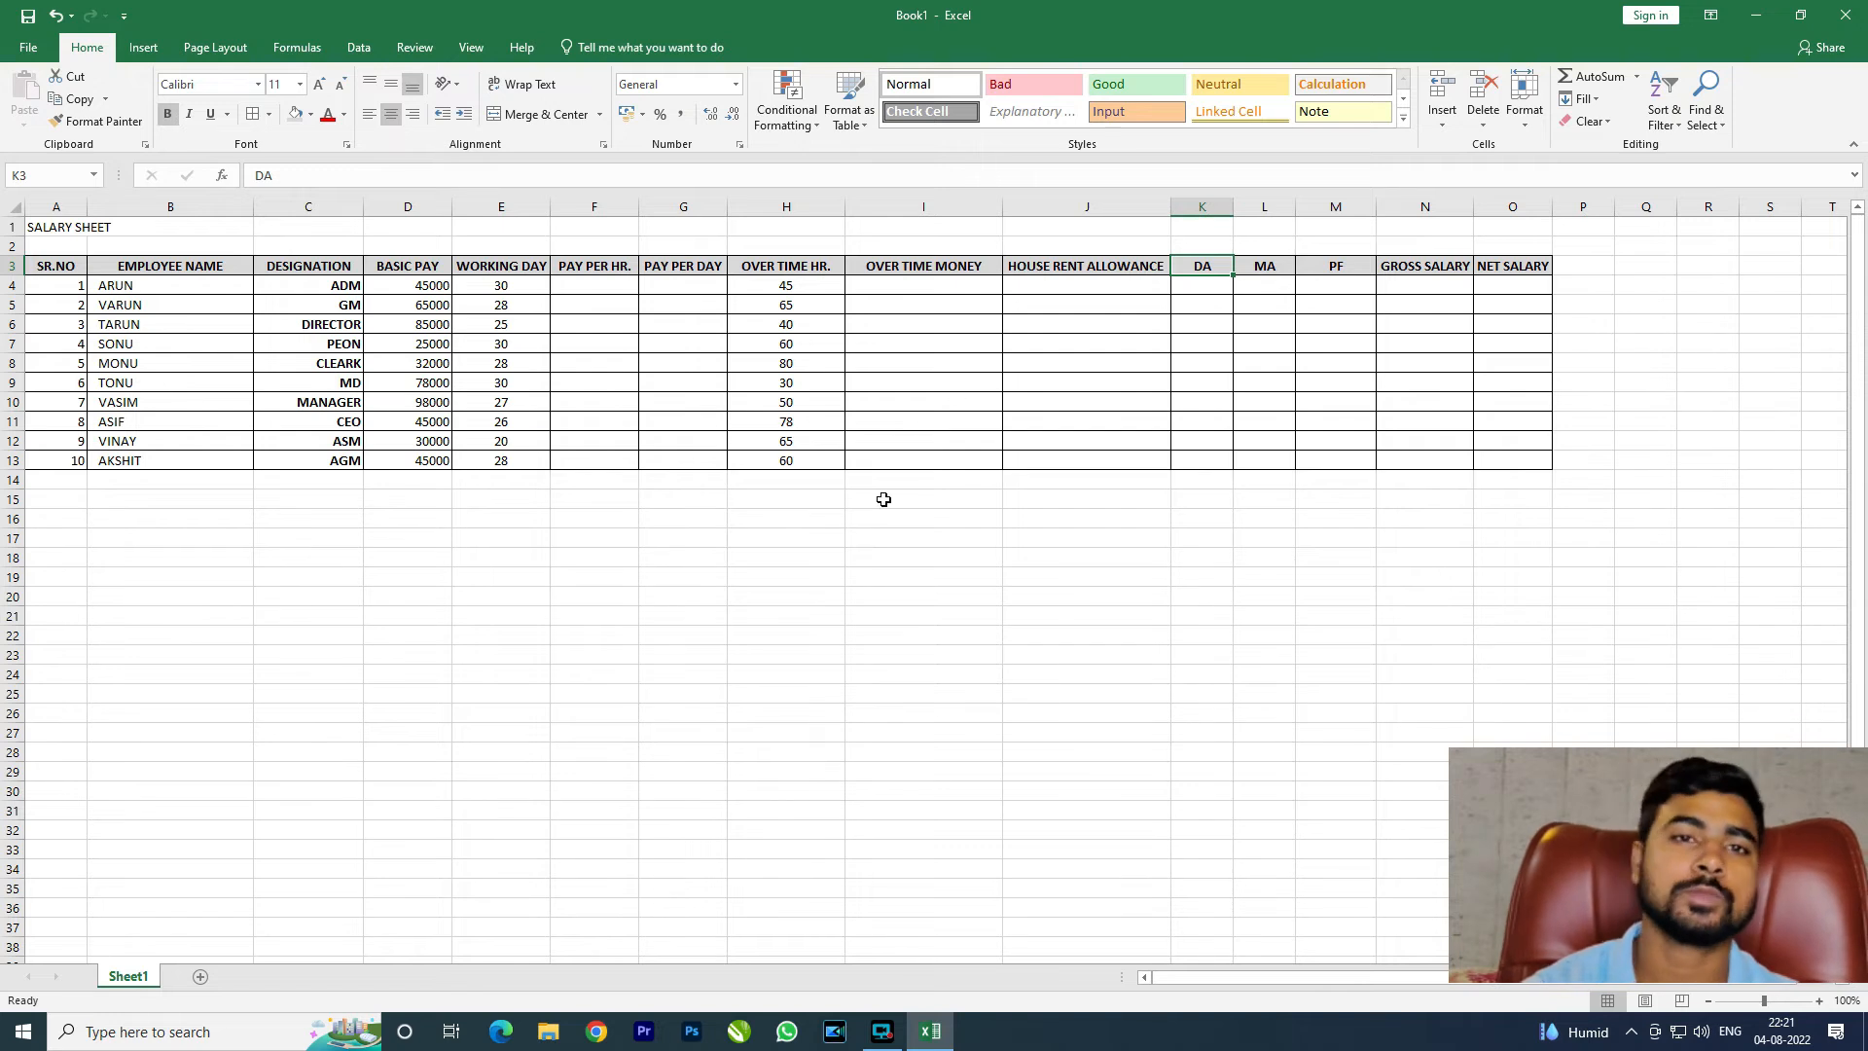
{"action": "left_click", "coordinate": [585, 279]}
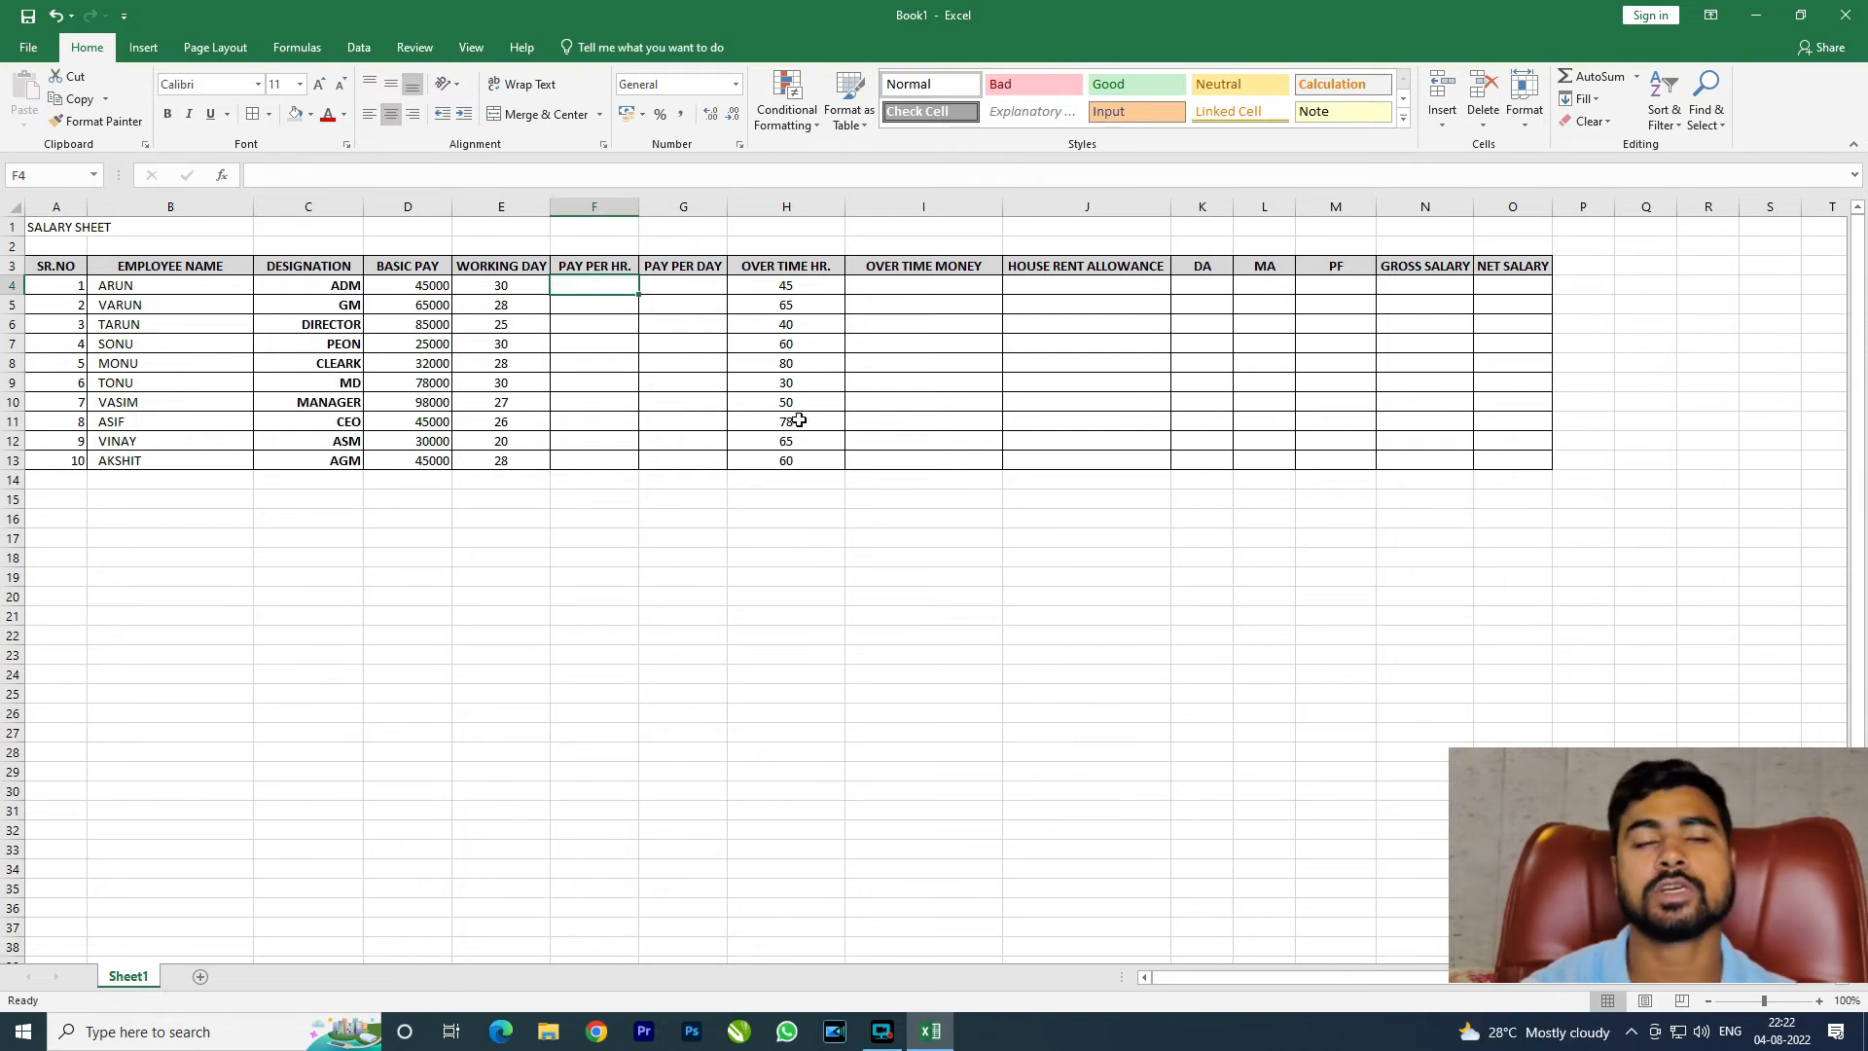
{"action": "left_click", "coordinate": [597, 616]}
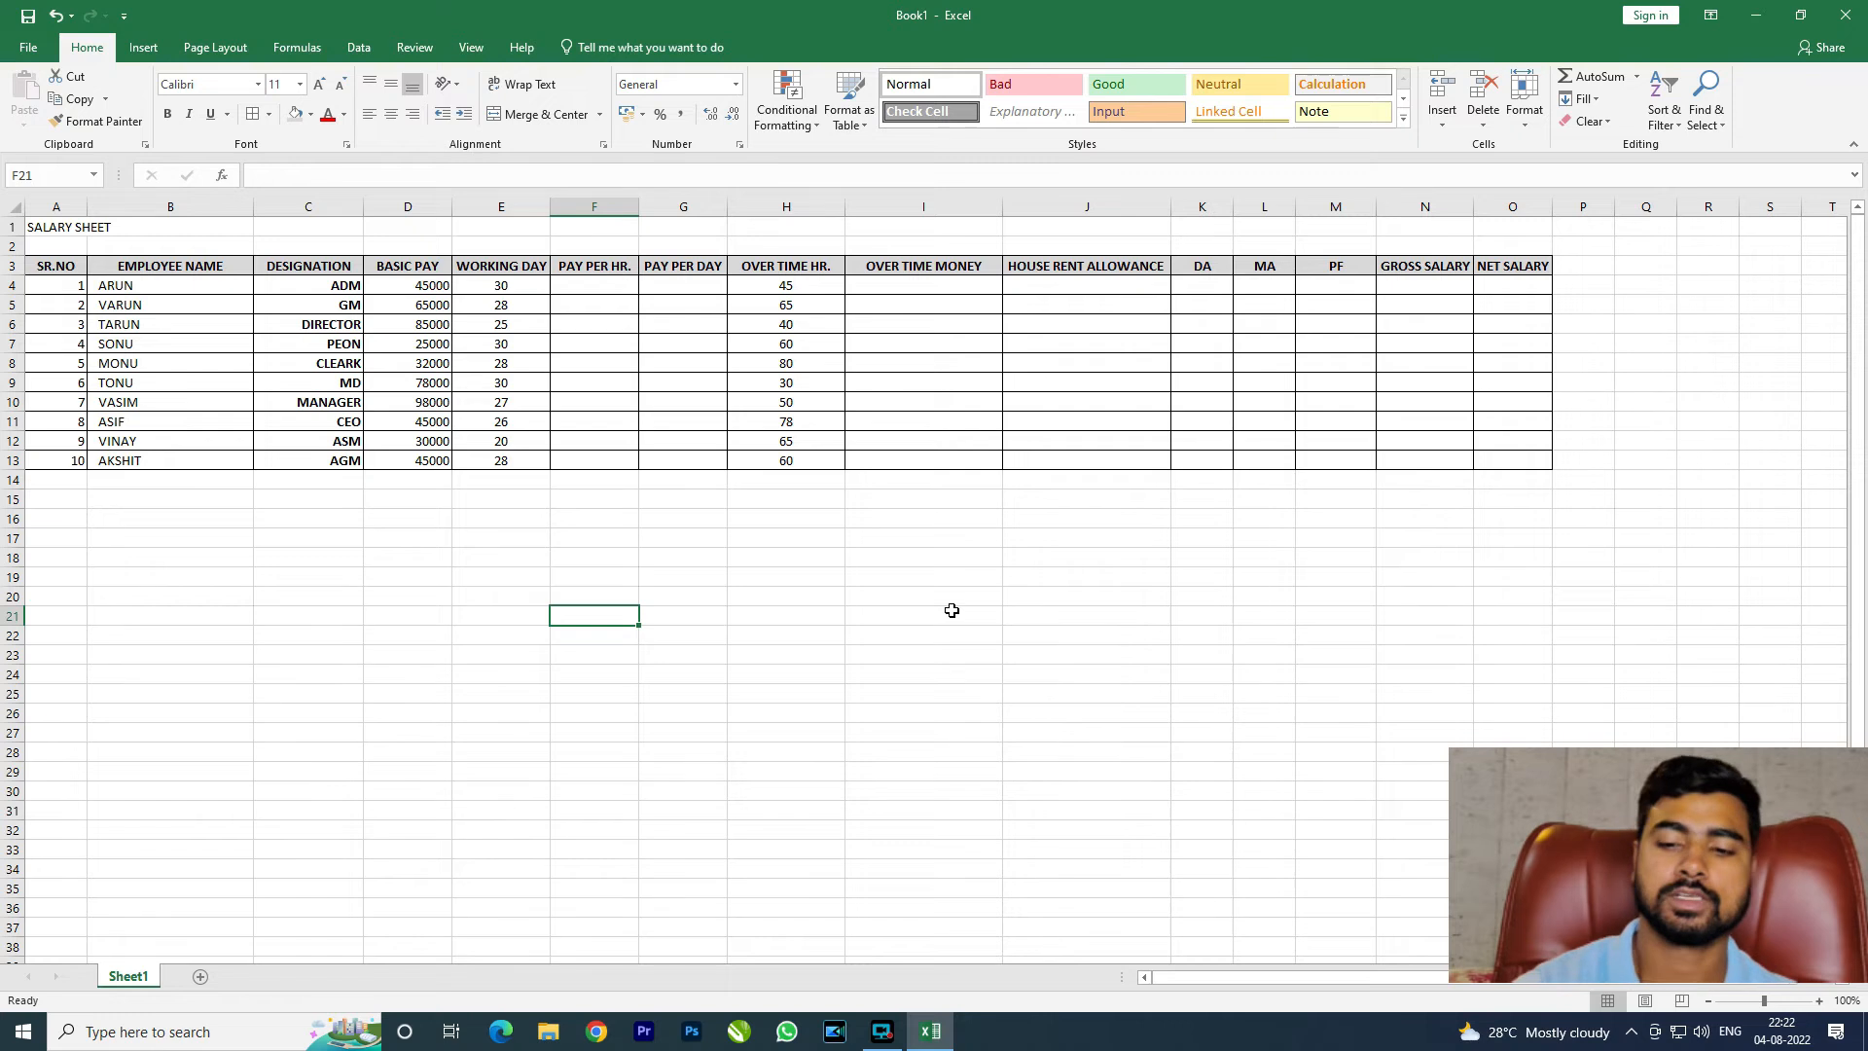
{"action": "key", "text": "Left"}
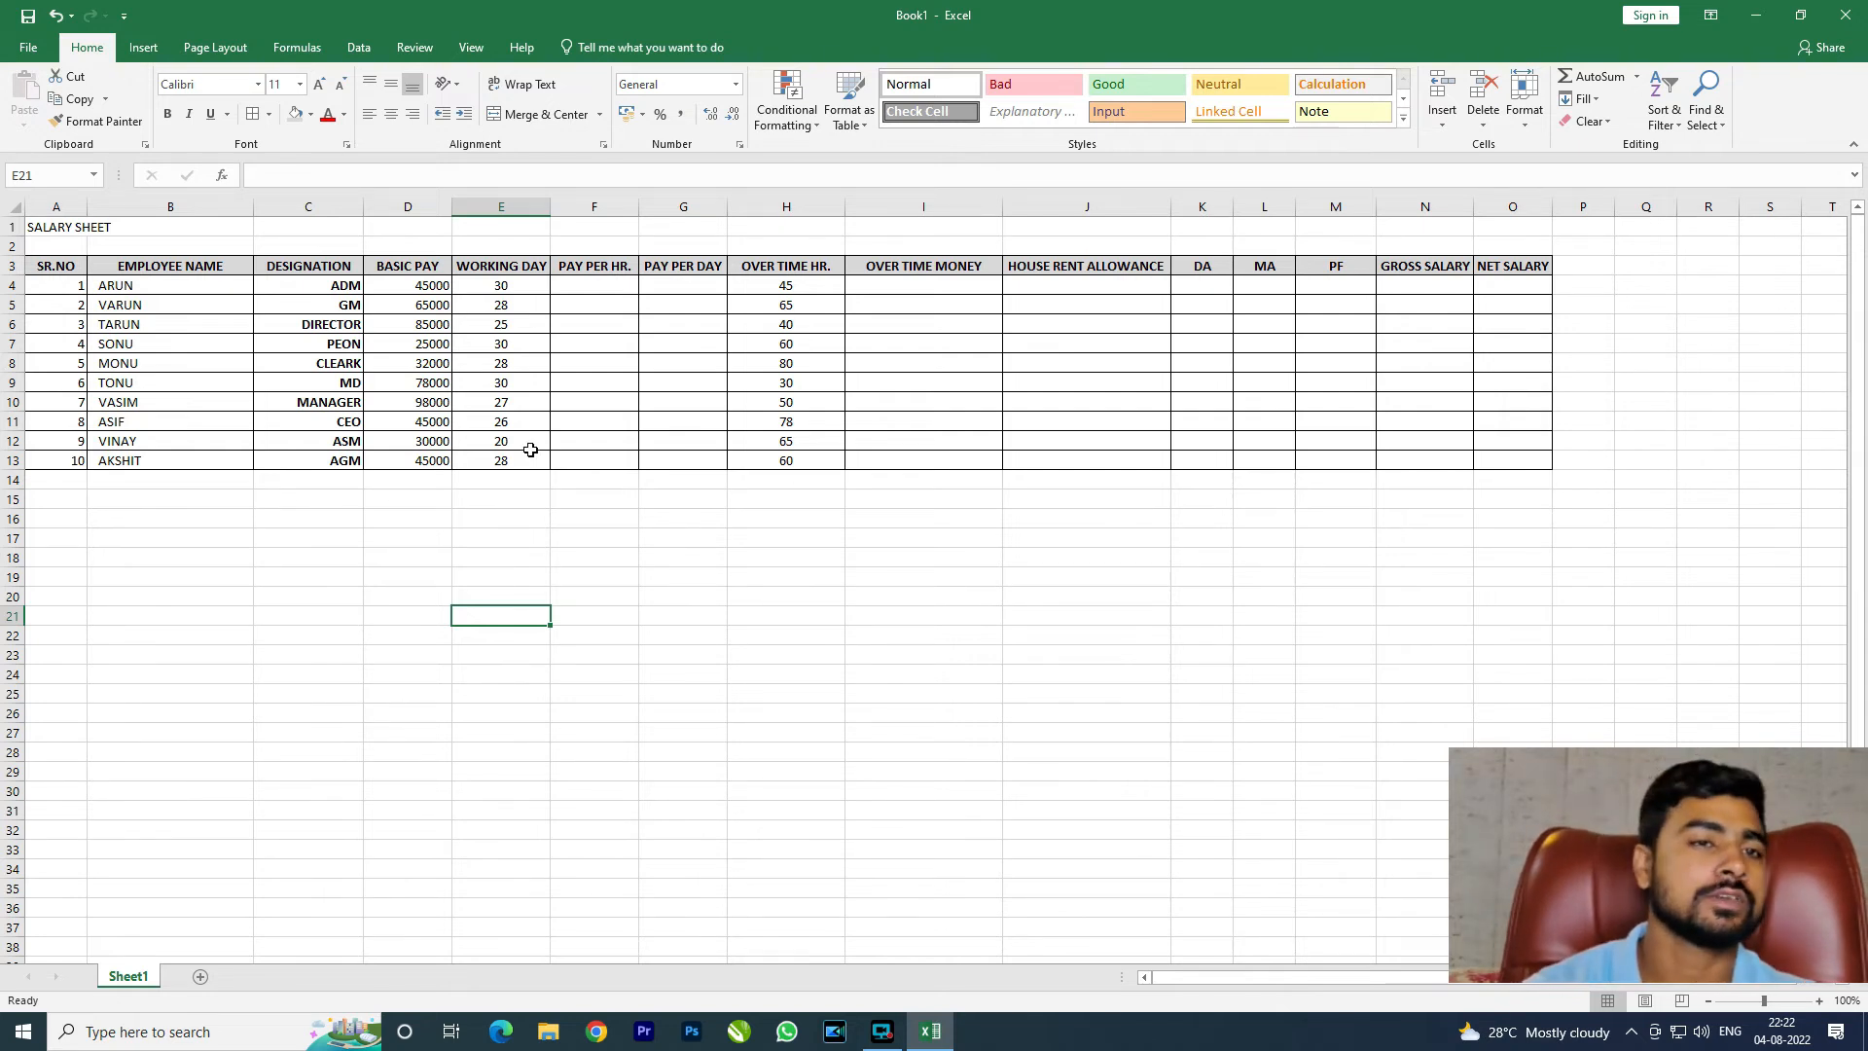
{"action": "left_click", "coordinate": [485, 540]}
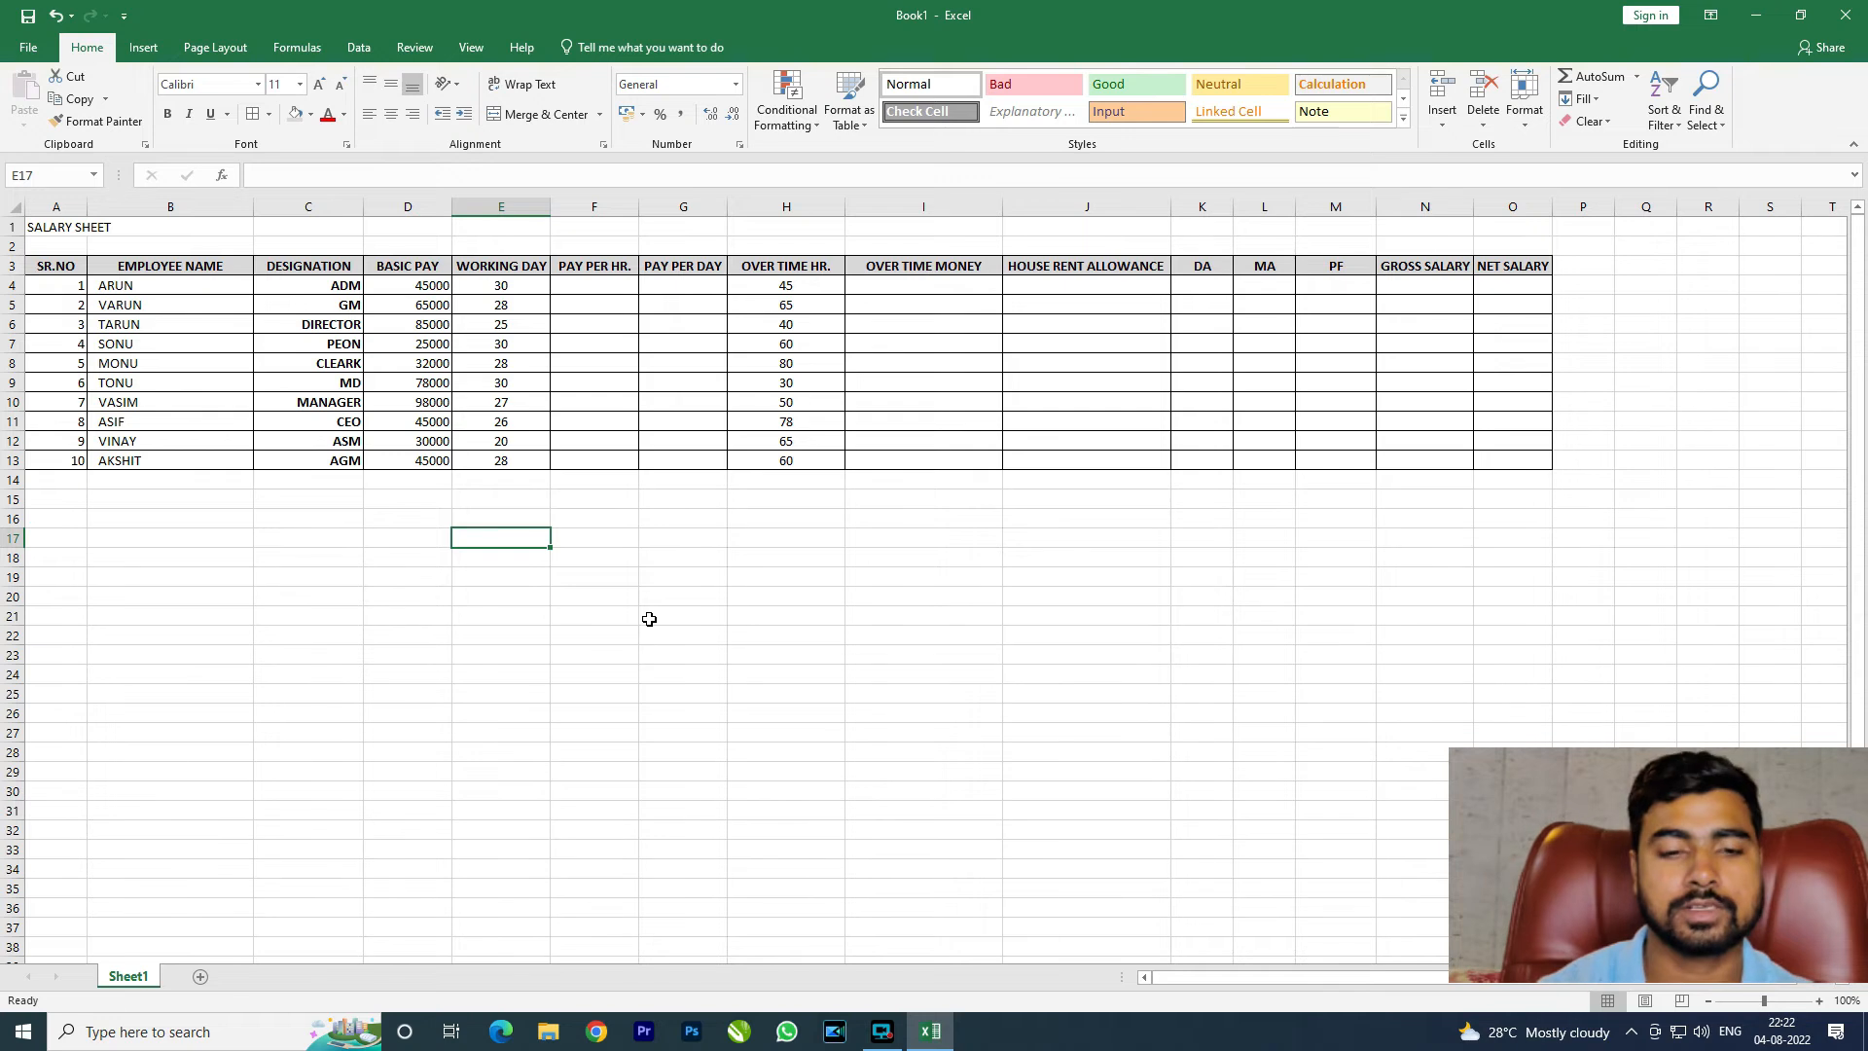
{"action": "left_click", "coordinate": [481, 584]}
{"action": "type", "text": "="}
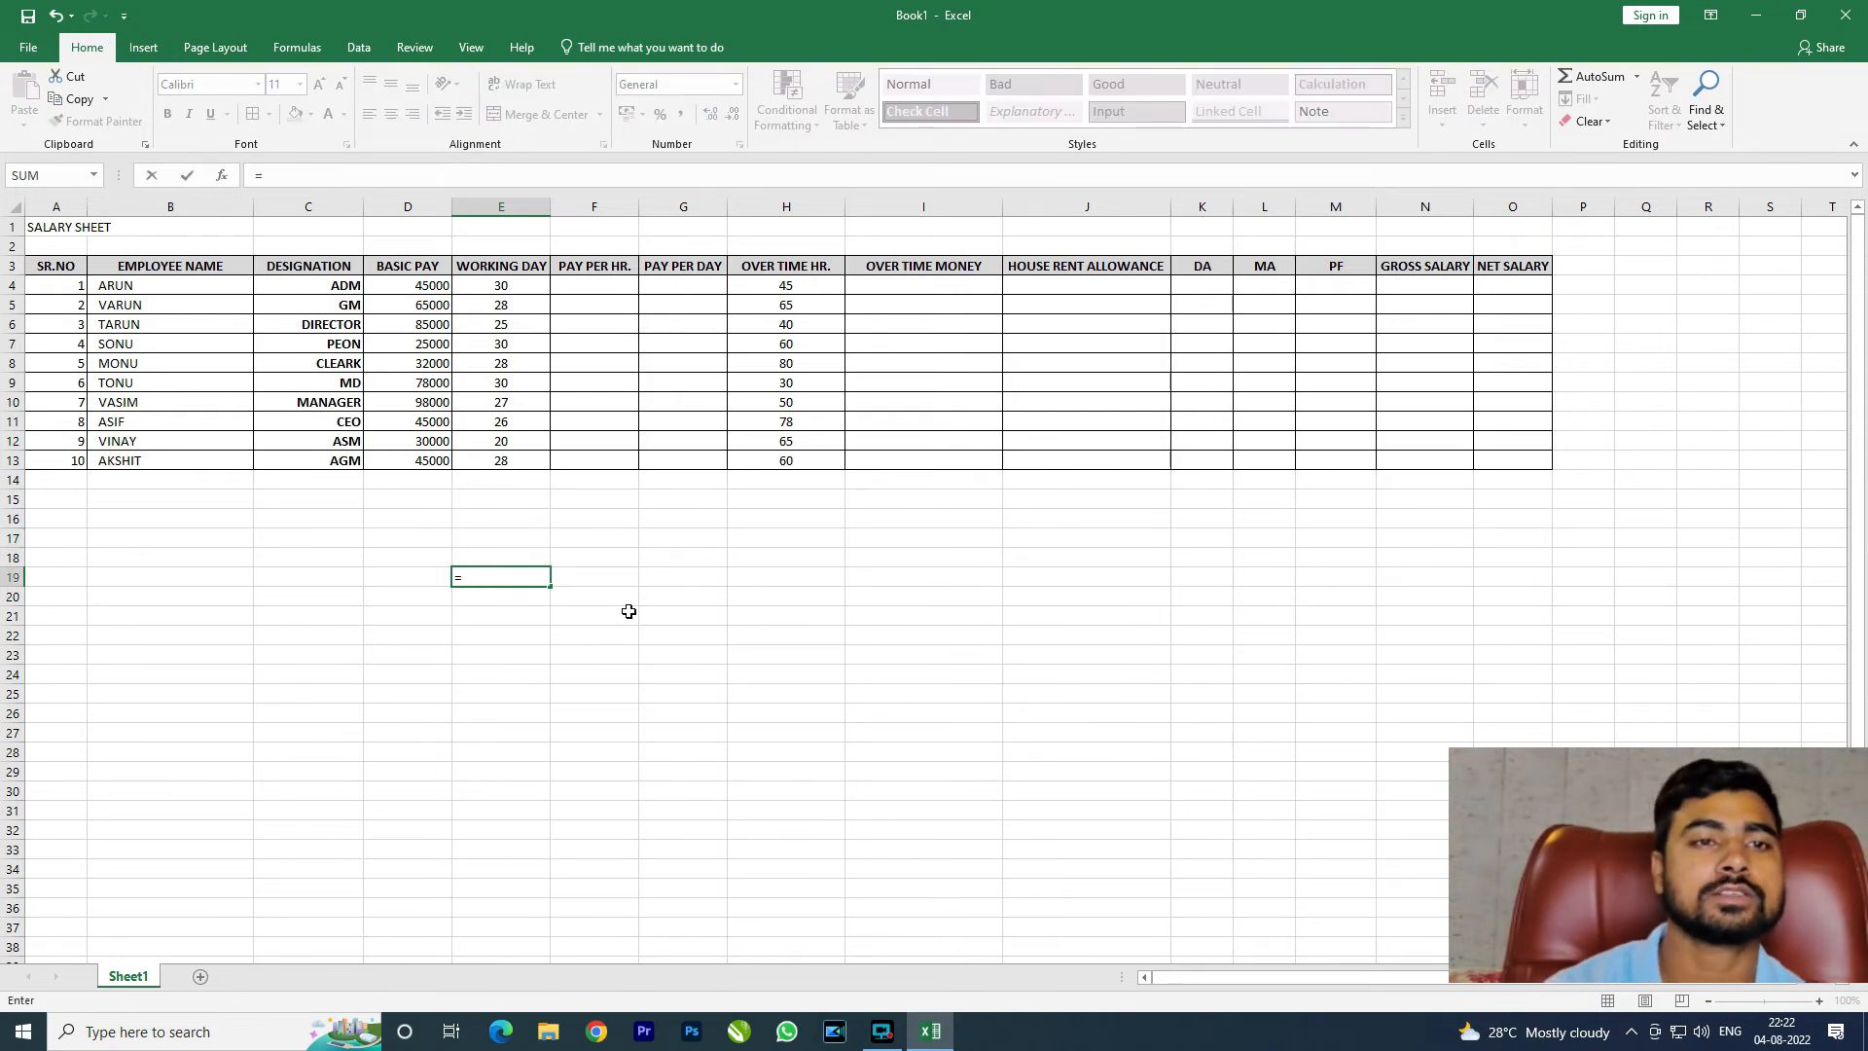
{"action": "key", "text": "Escape"}
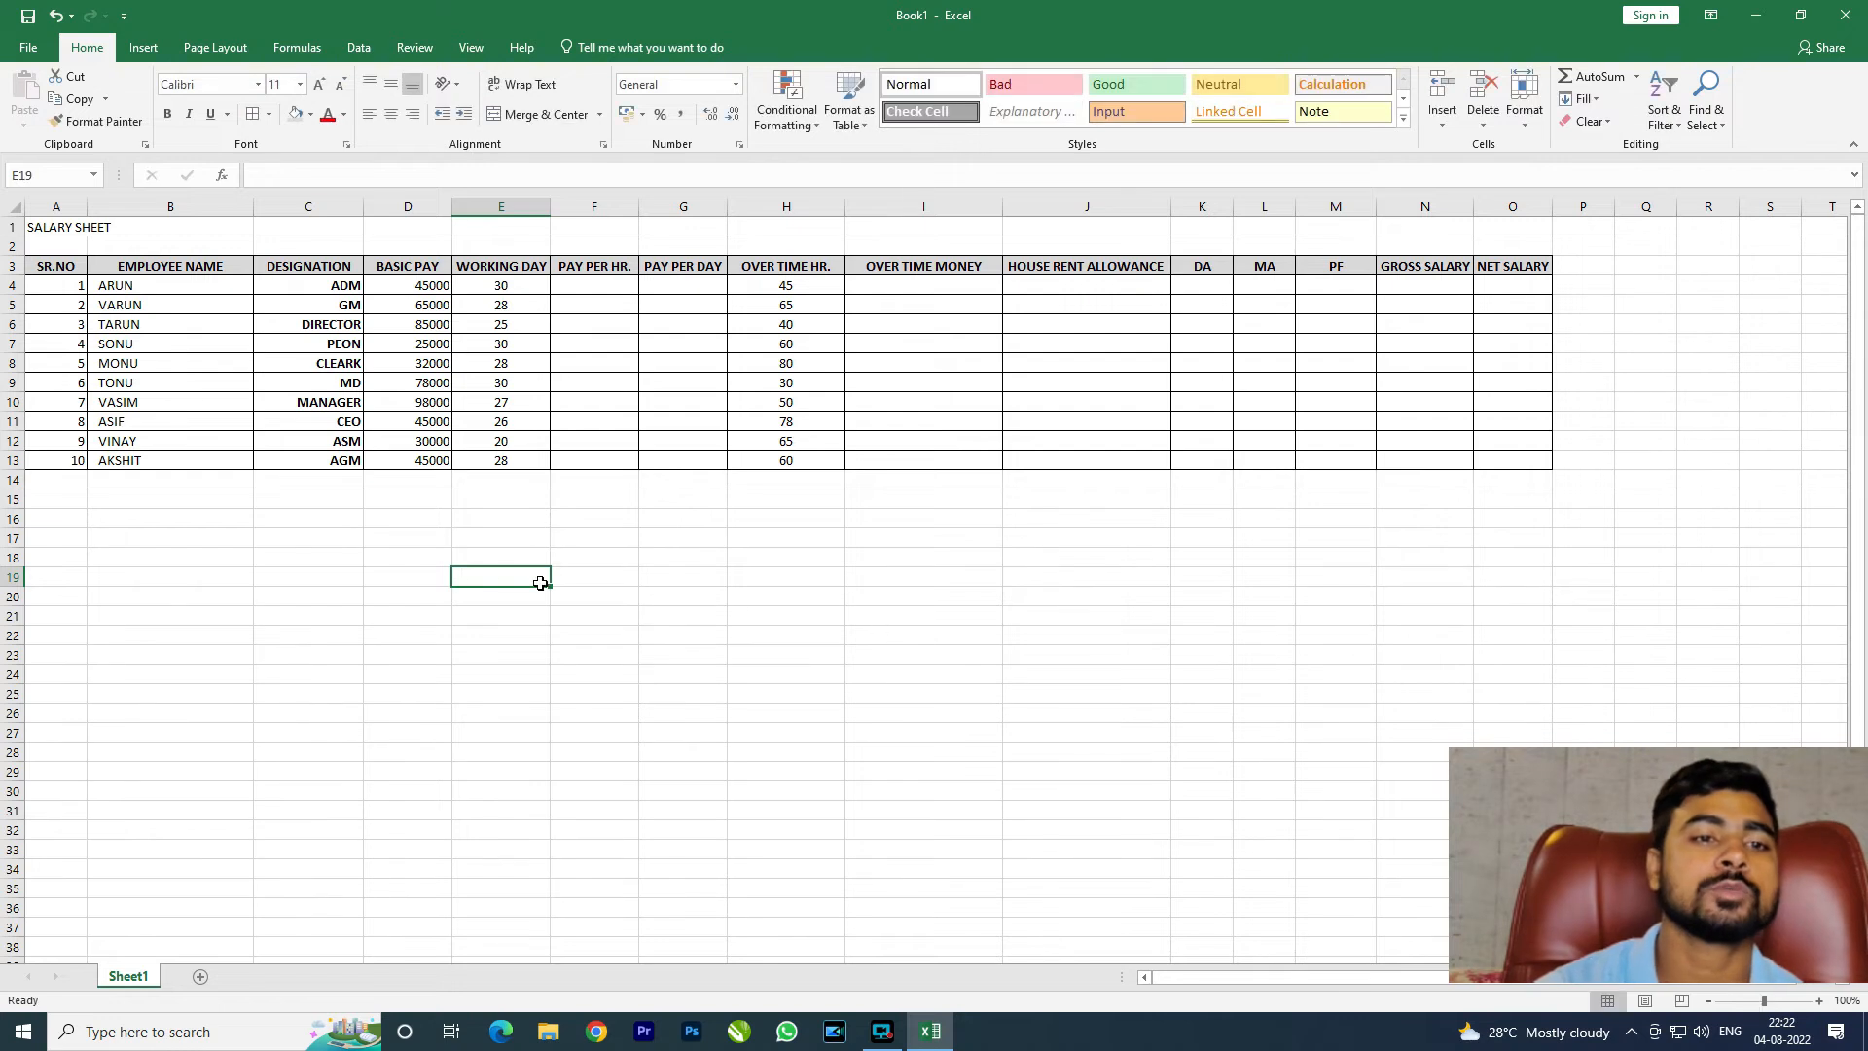
{"action": "left_click", "coordinate": [400, 575]}
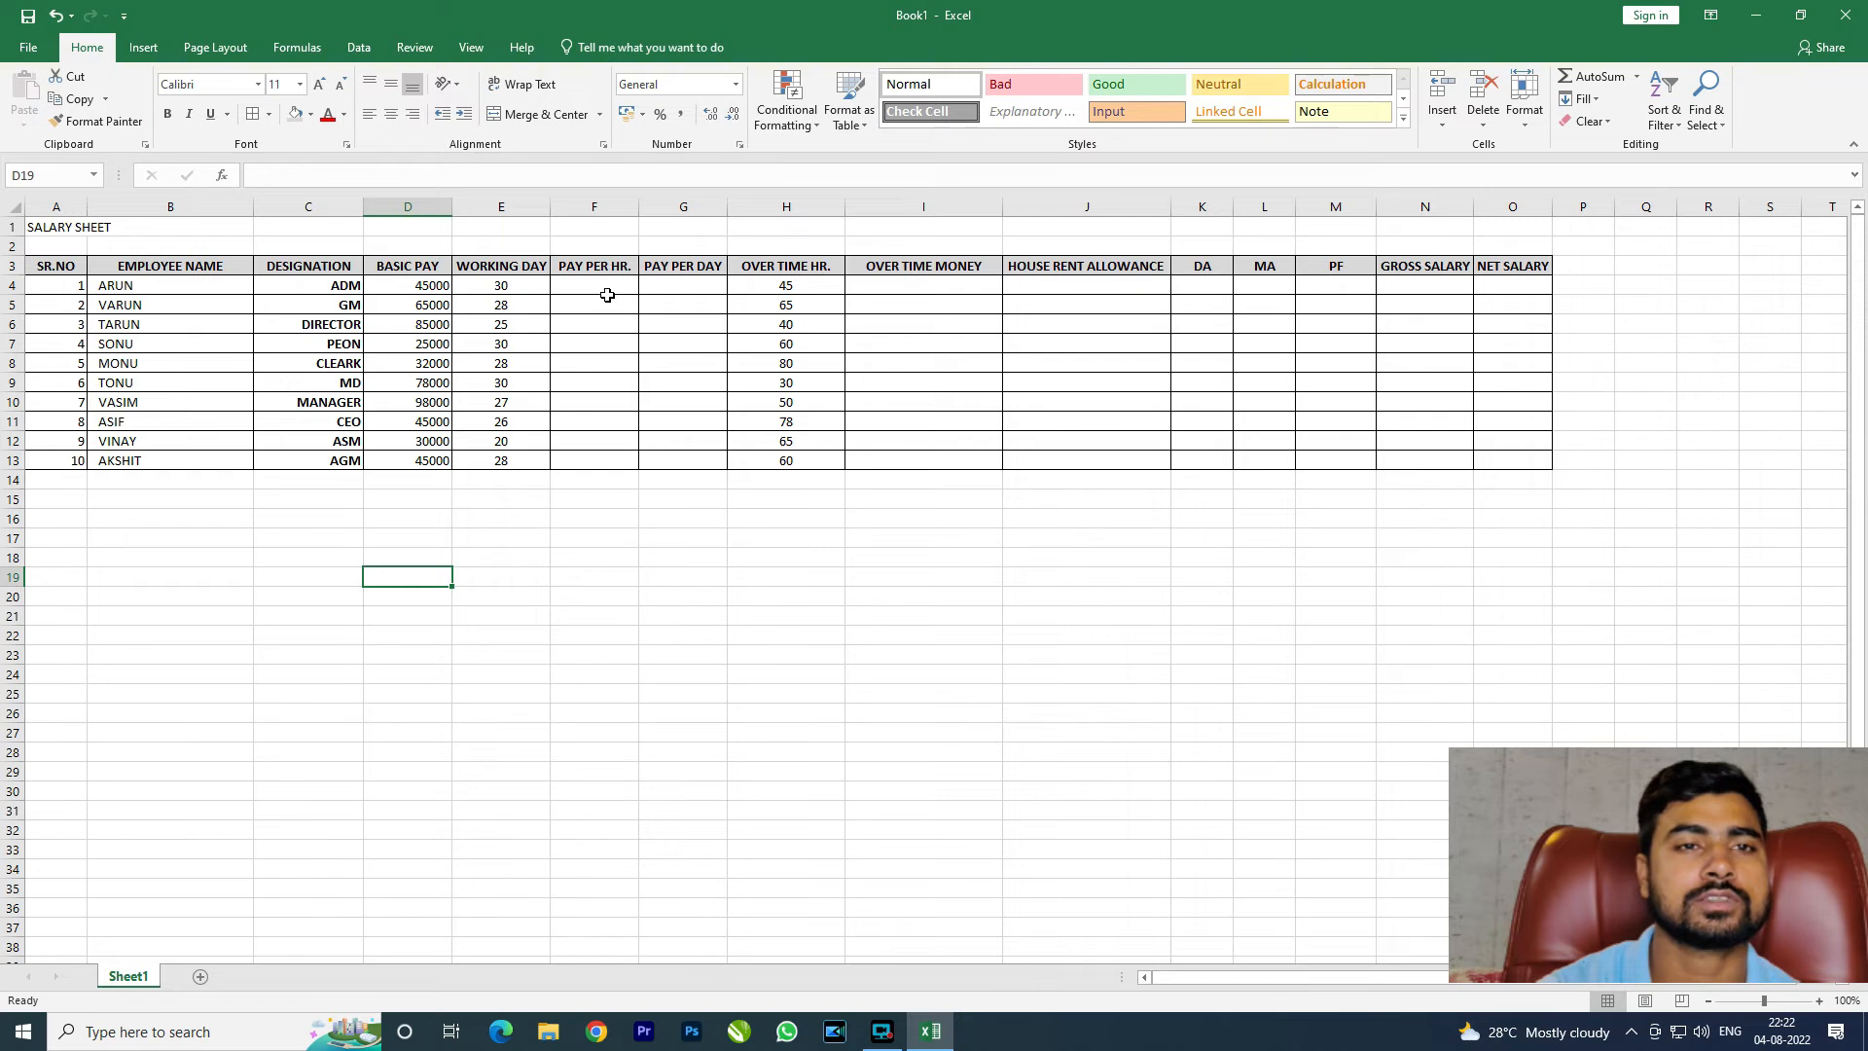
Step: Try the daily pay formula =D4/30 in the empty cell E20, and clear the cell
{"action": "left_click", "coordinate": [497, 562]}
{"action": "left_click", "coordinate": [494, 591]}
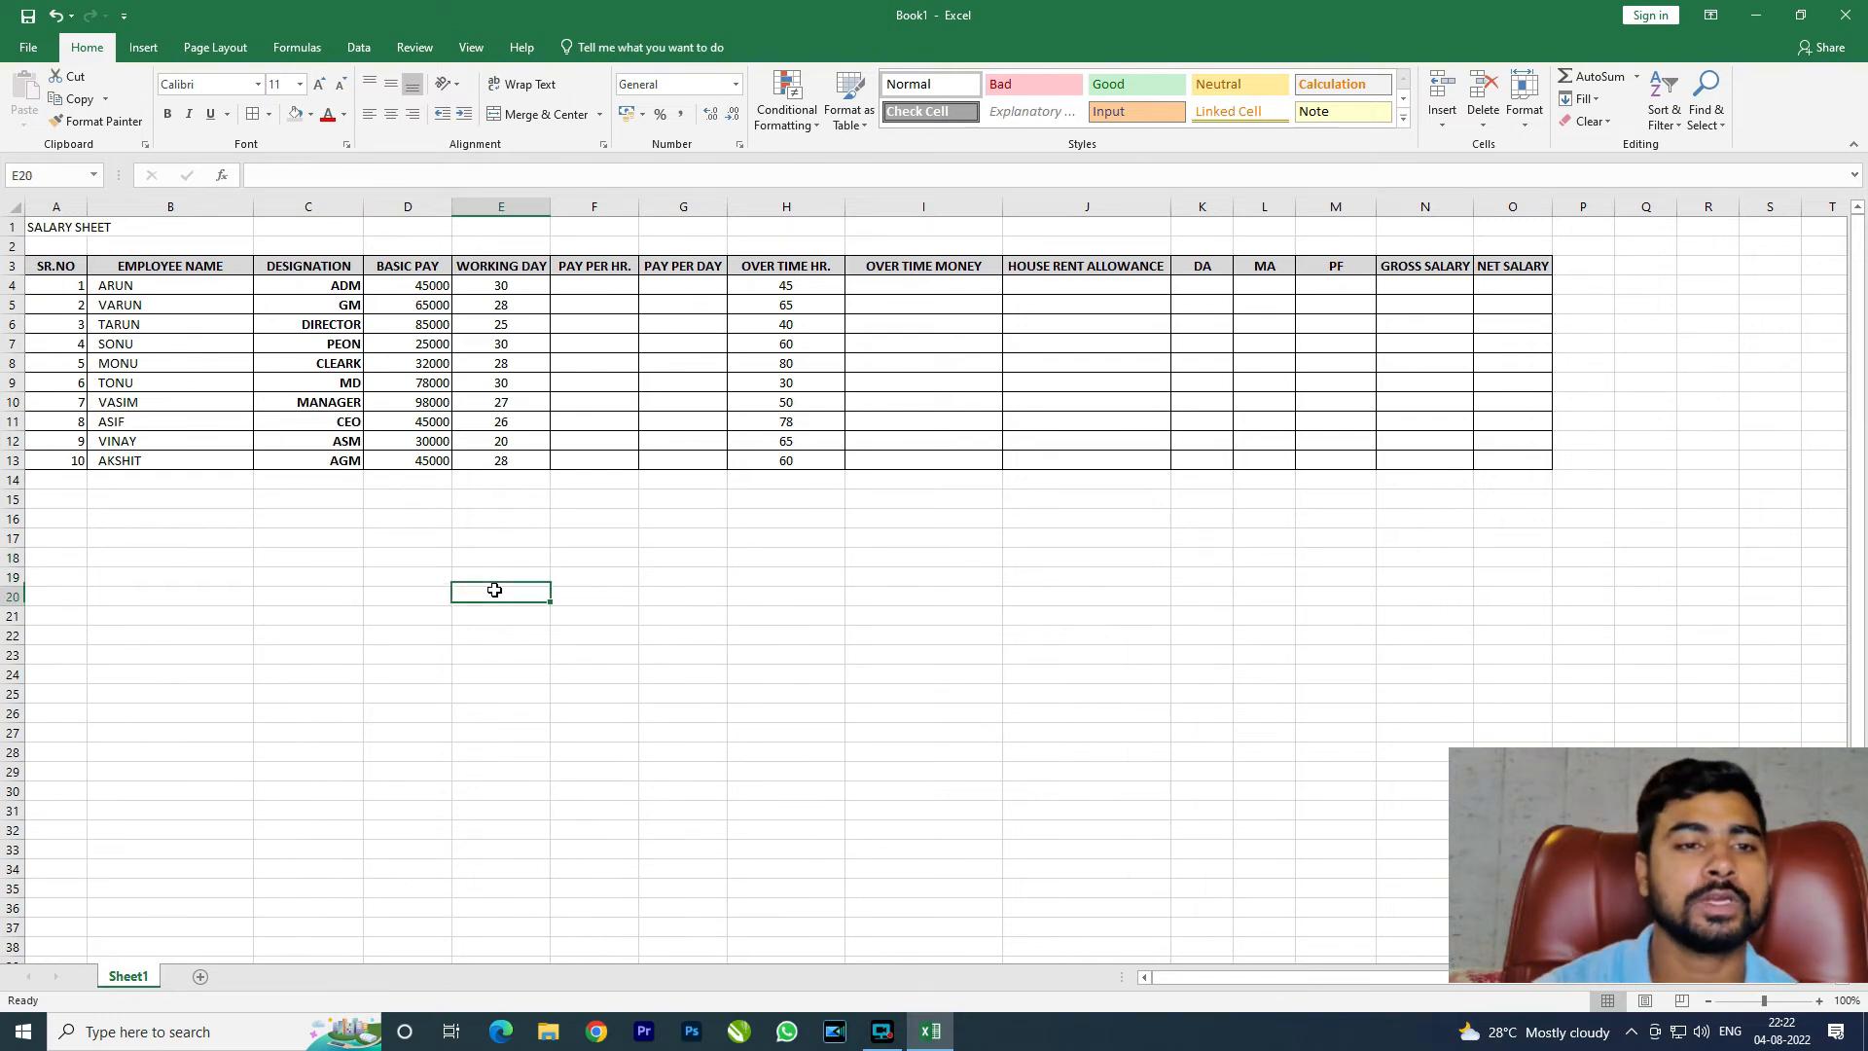
{"action": "type", "text": "="}
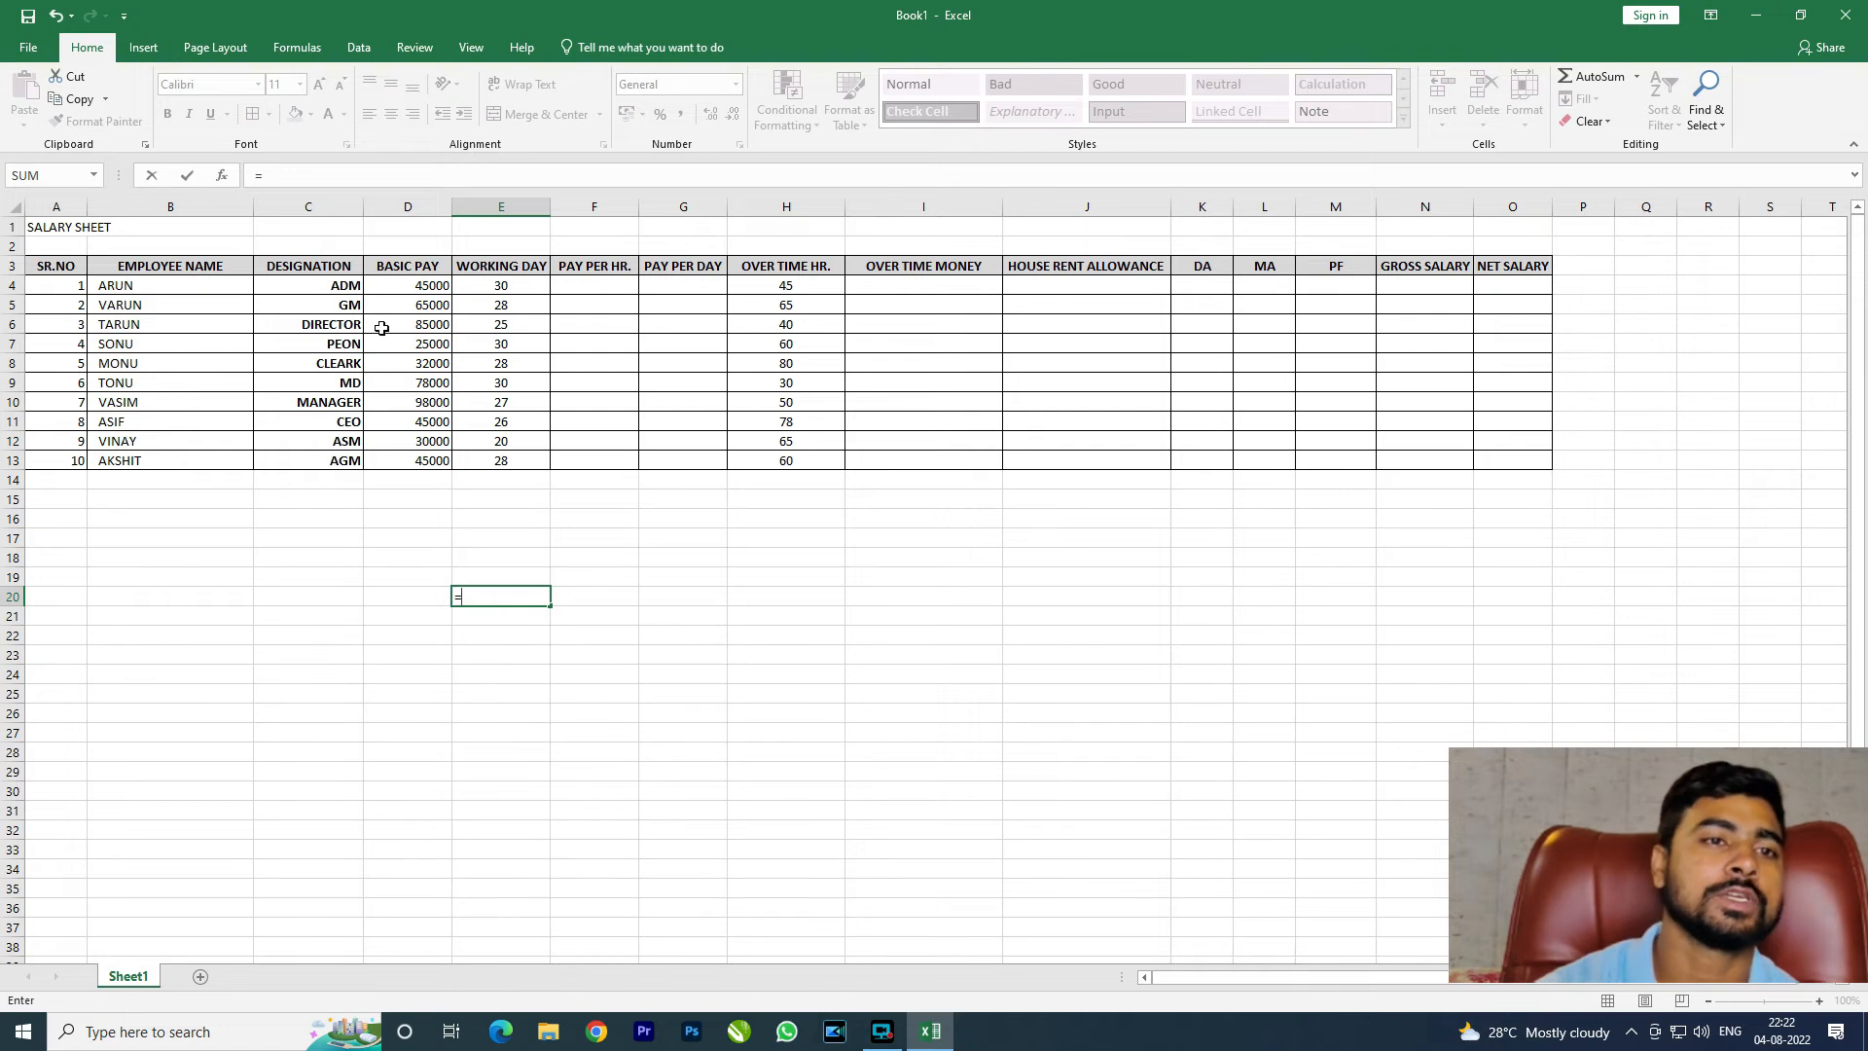
{"action": "left_click", "coordinate": [423, 285]}
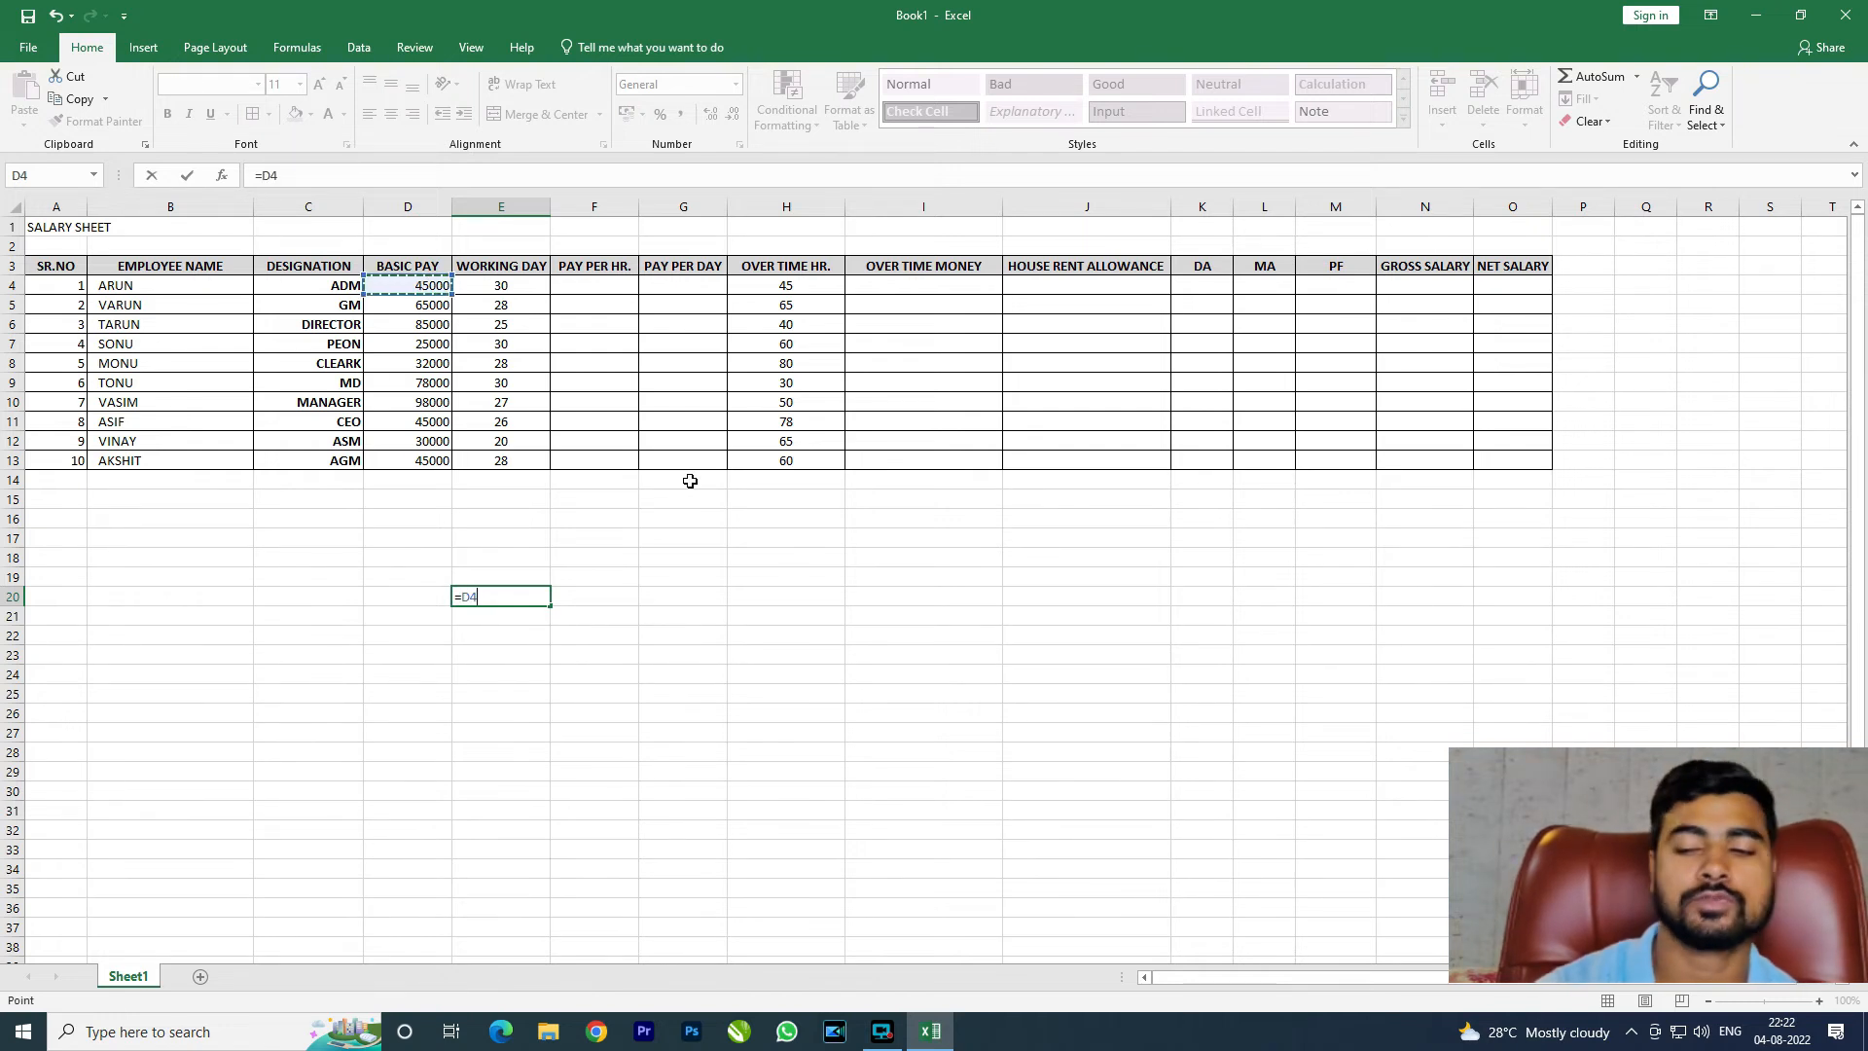
{"action": "type", "text": "/"}
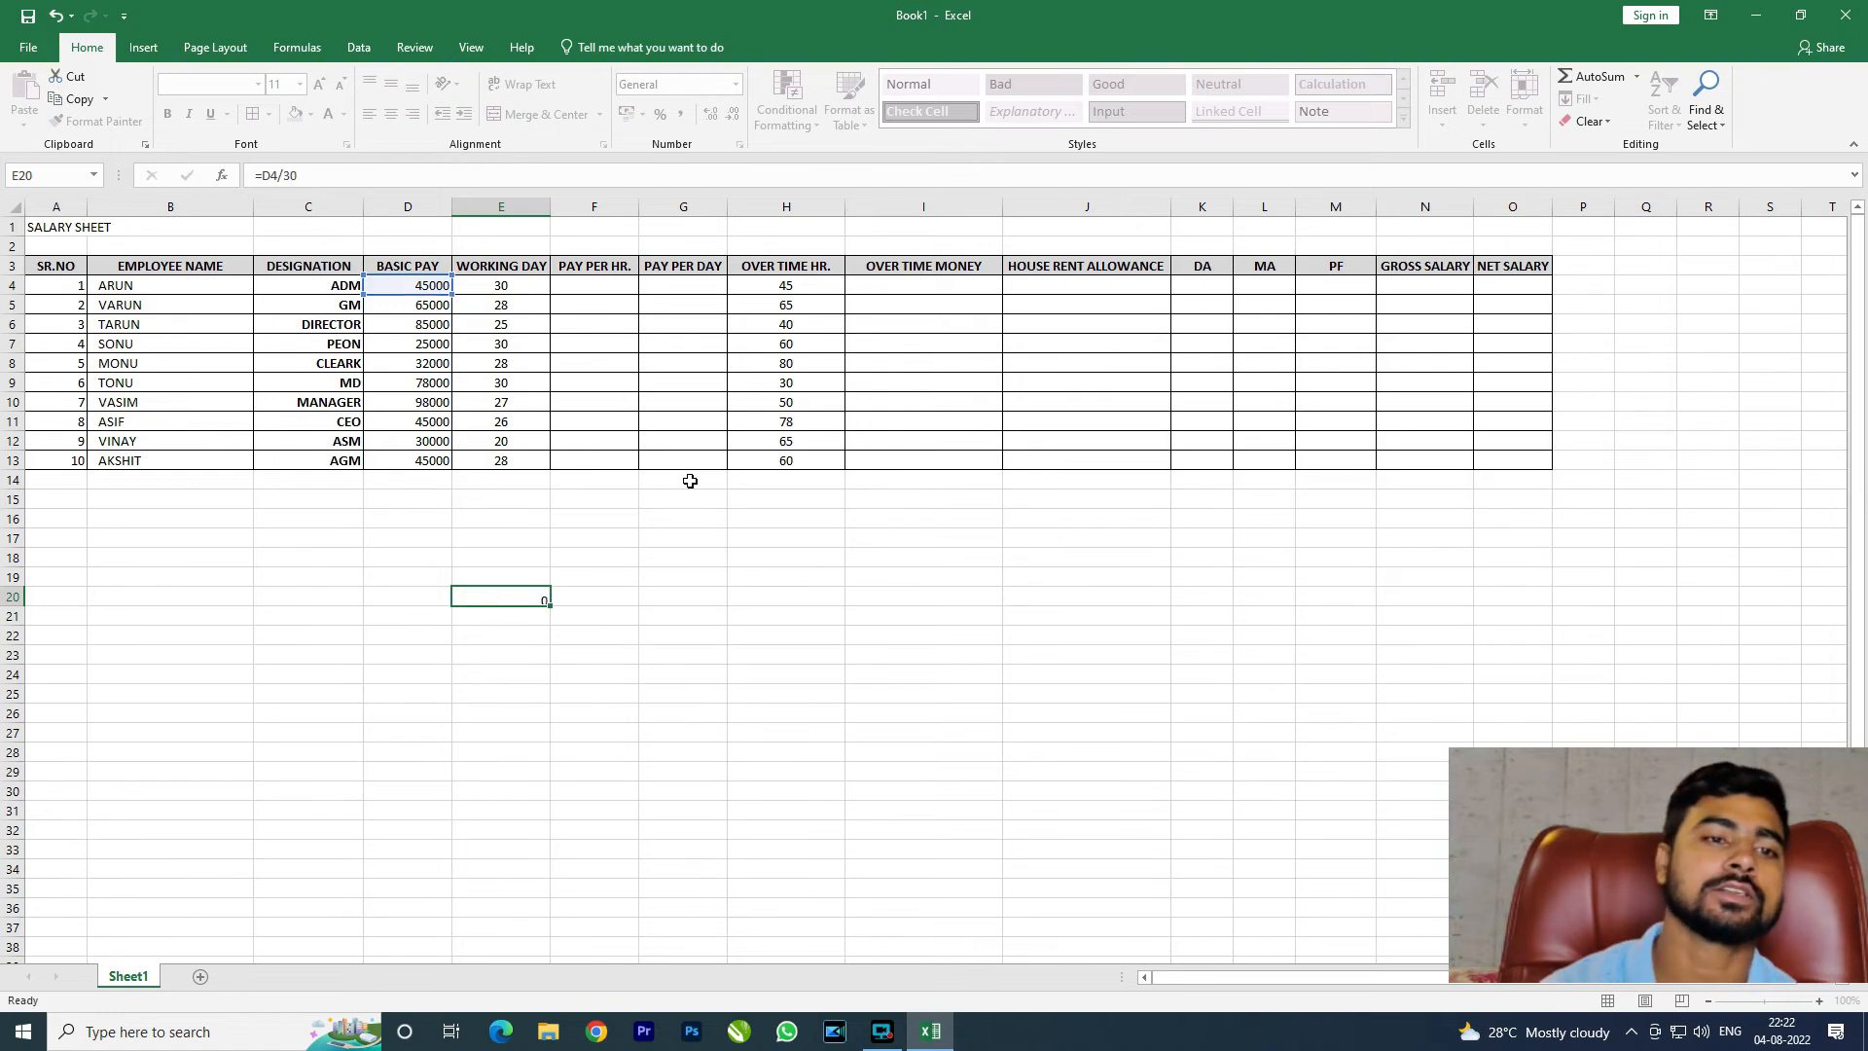
{"action": "type", "text": "30"}
{"action": "key", "text": "Return"}
{"action": "left_click", "coordinate": [525, 594]}
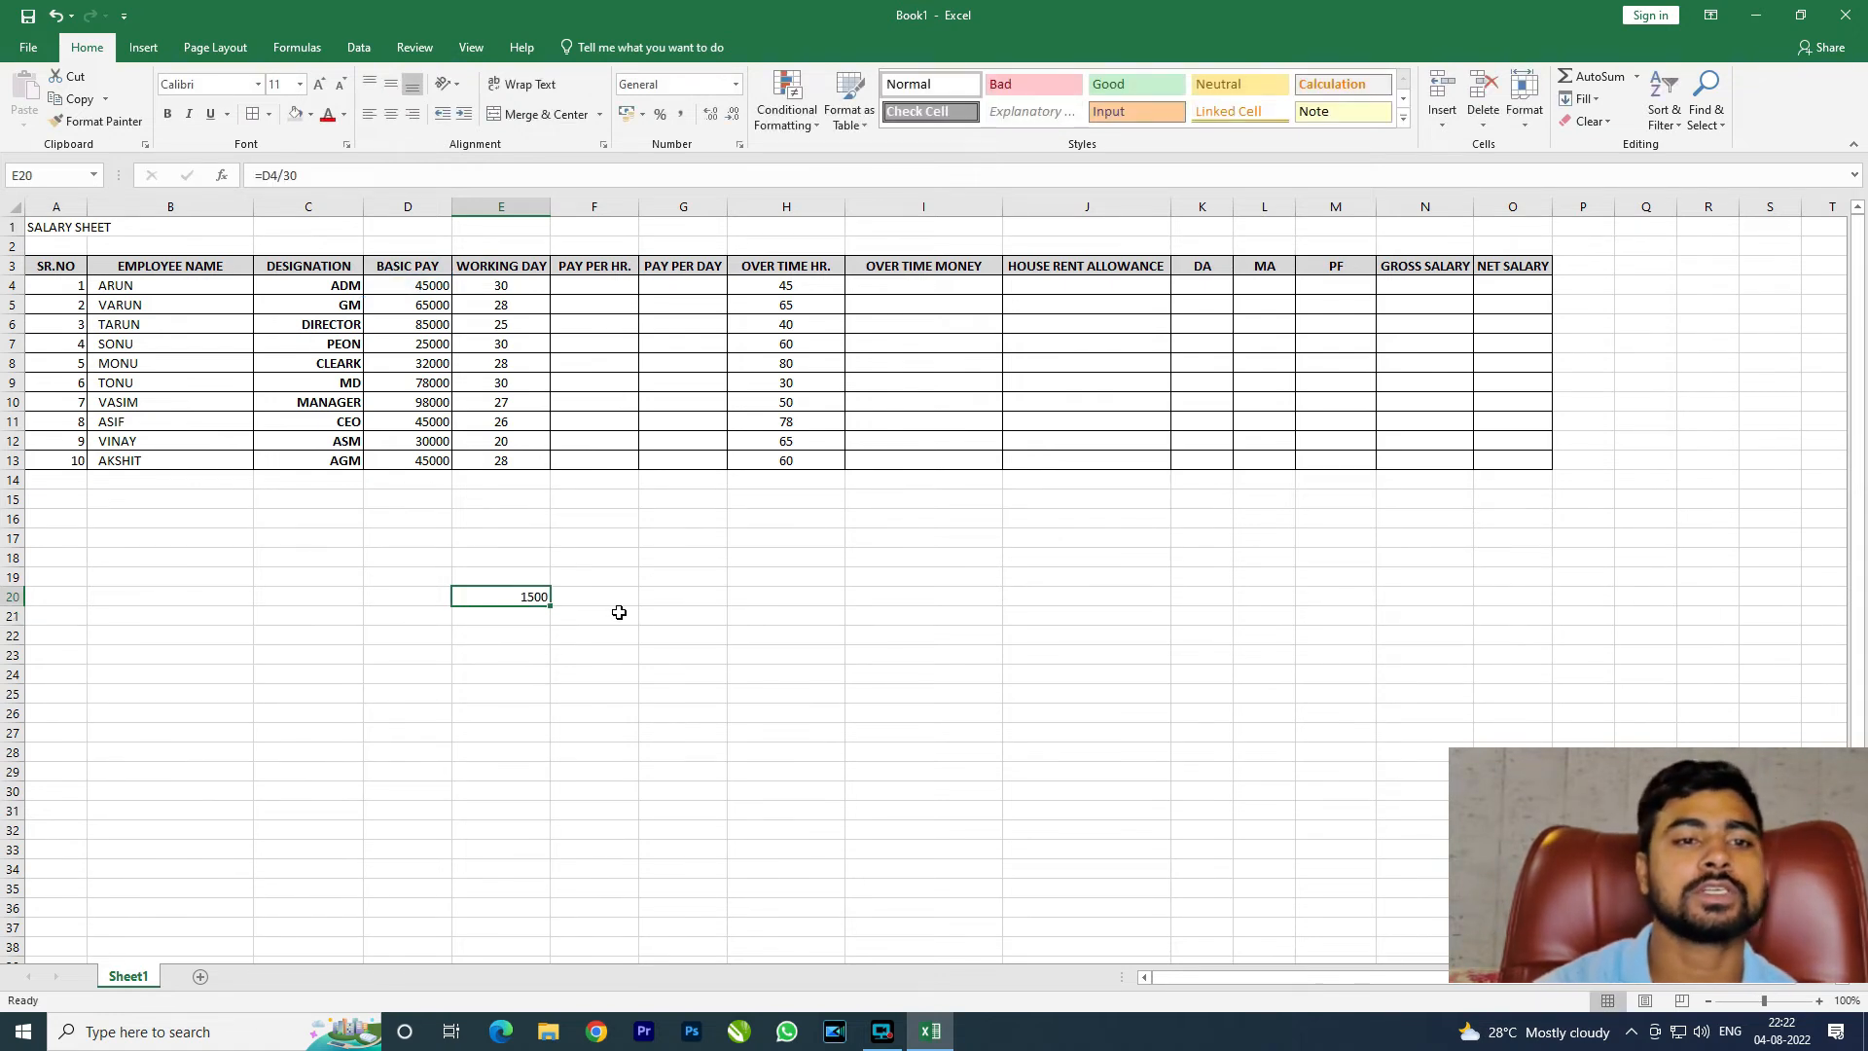
{"action": "key", "text": "Delete"}
Step: Calculate the first employee's pay per day in G4 with the formula =D4/30
{"action": "left_click", "coordinate": [676, 284]}
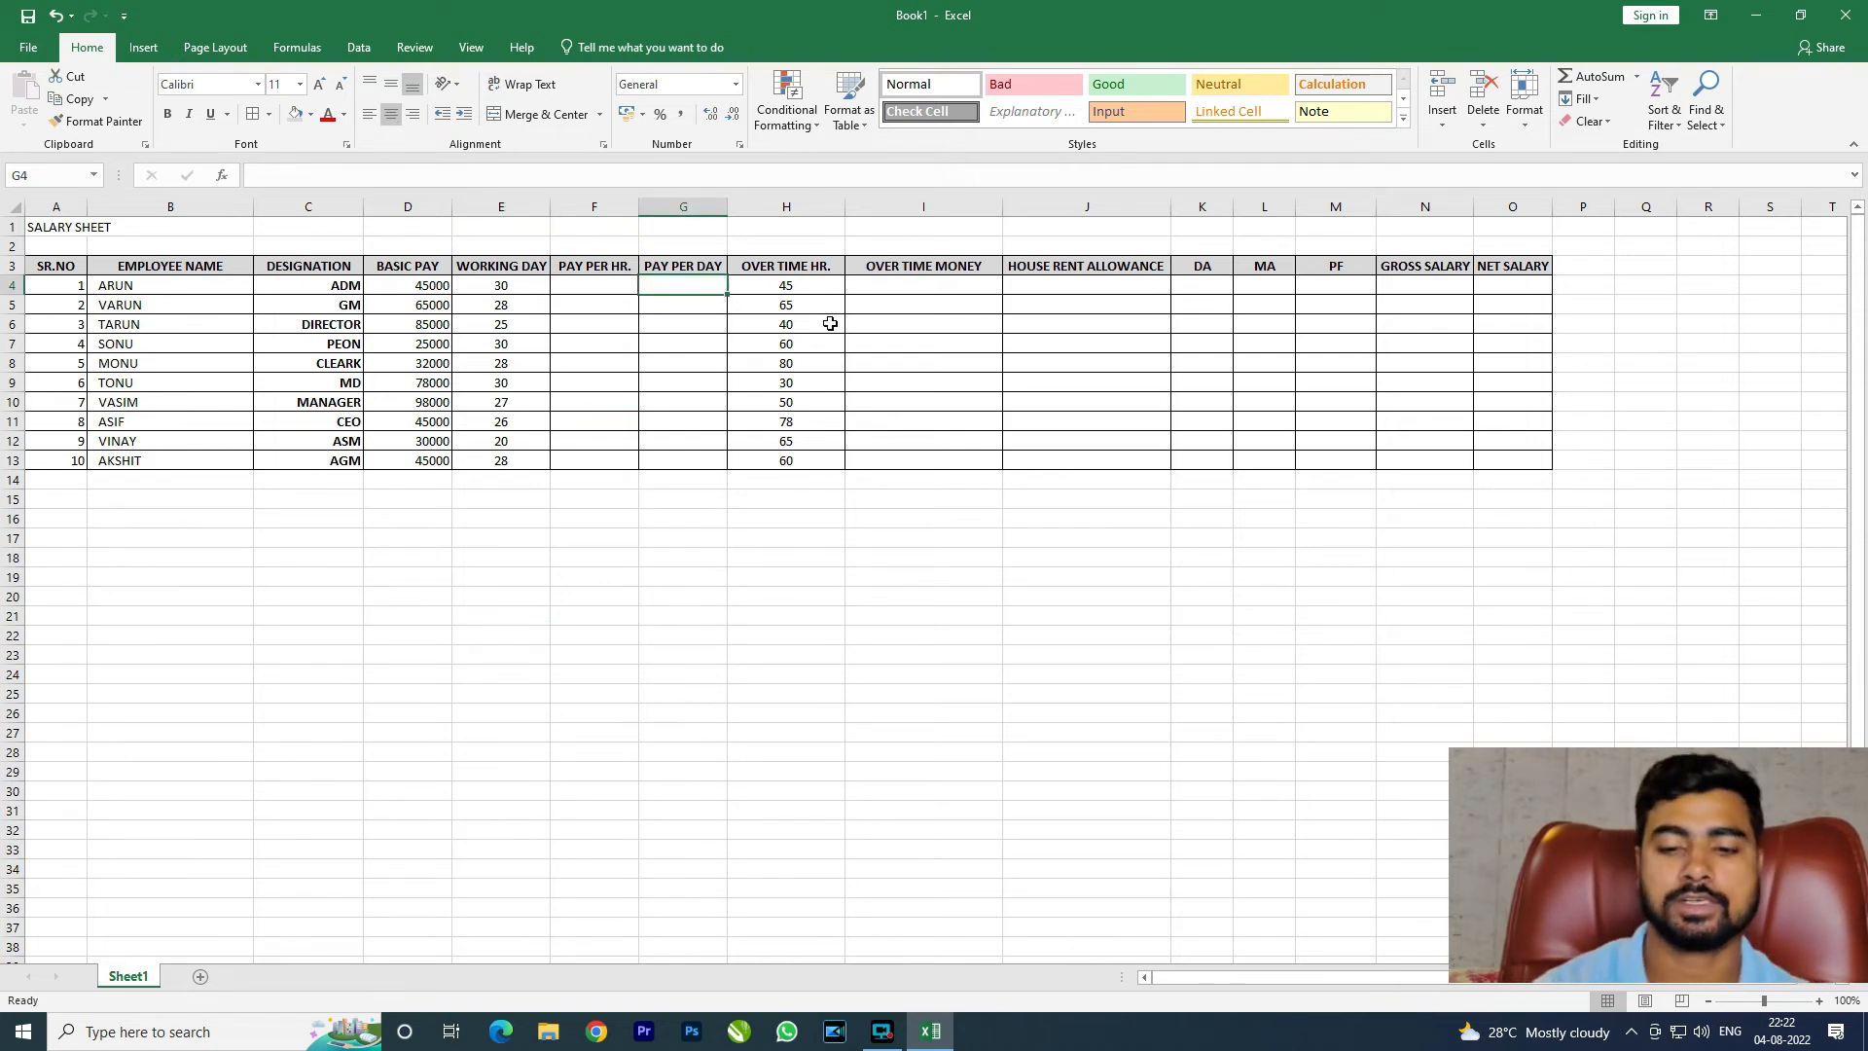
{"action": "type", "text": "="}
{"action": "left_click", "coordinate": [429, 287]}
{"action": "type", "text": "/"}
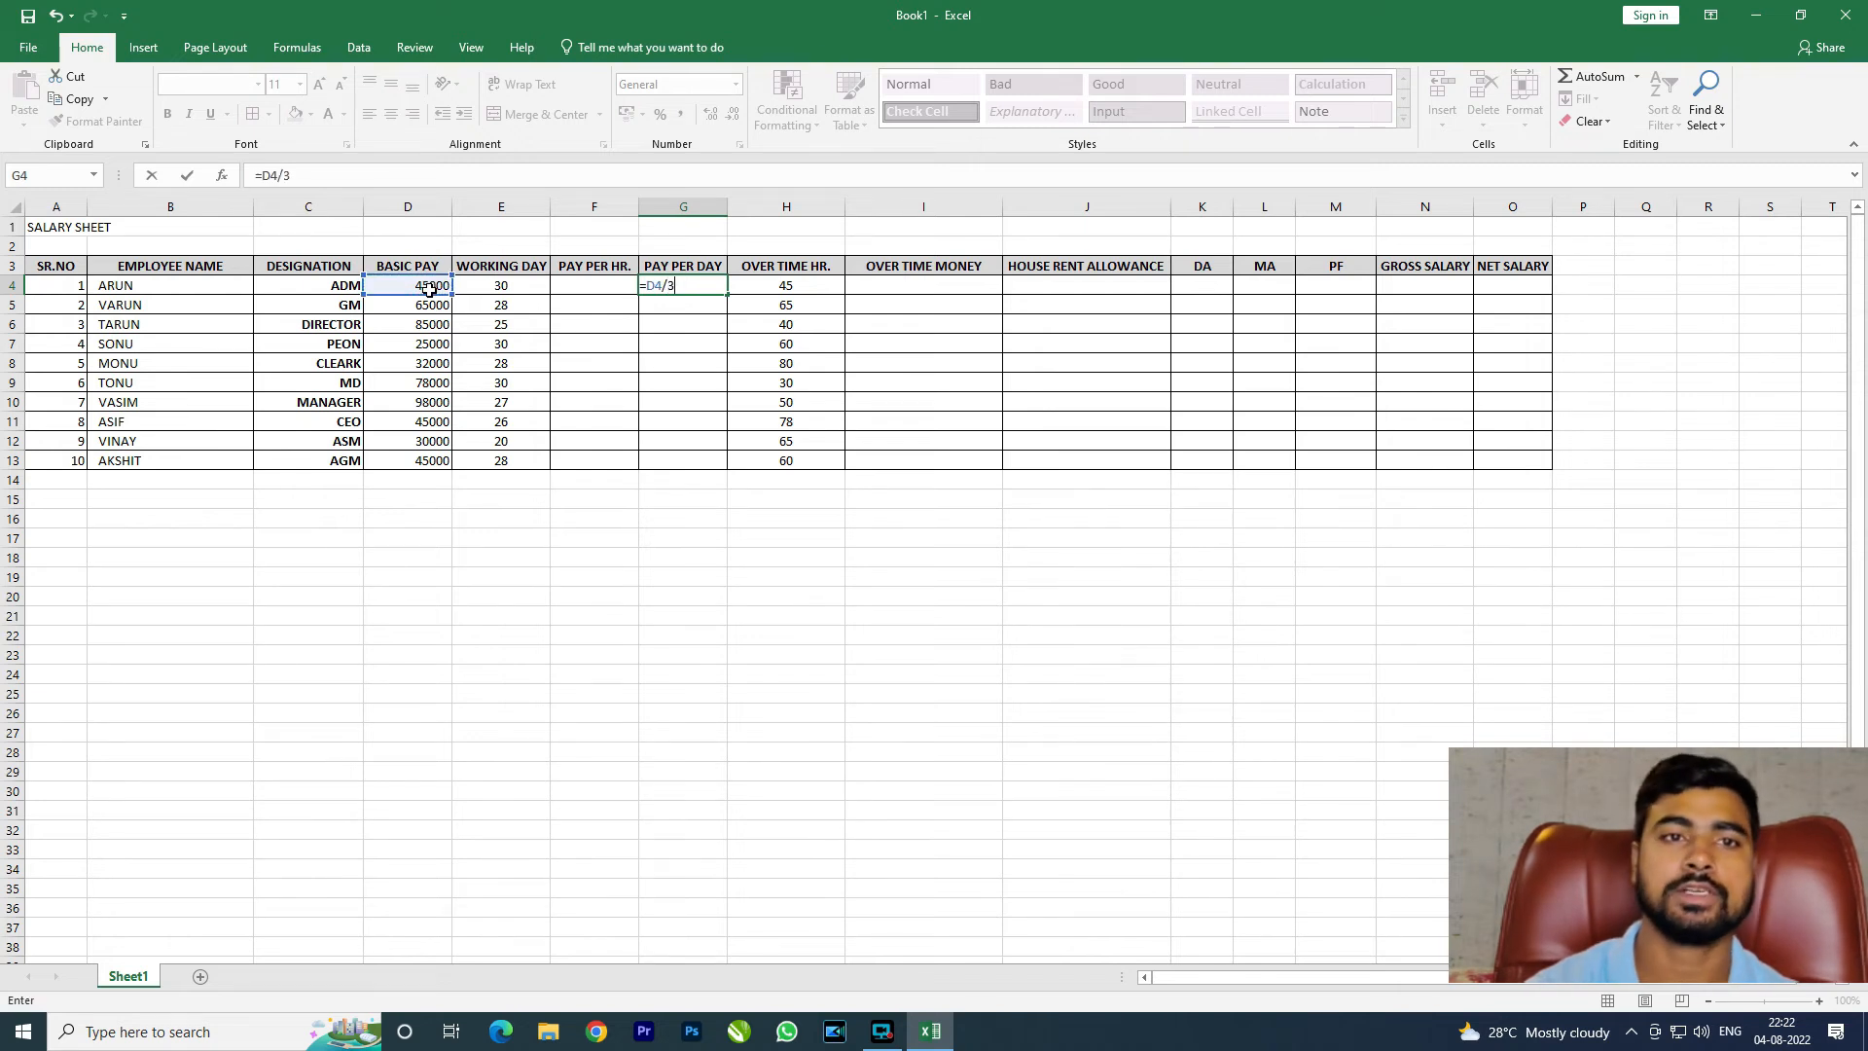
{"action": "type", "text": "30"}
{"action": "key", "text": "ctrl+Return"}
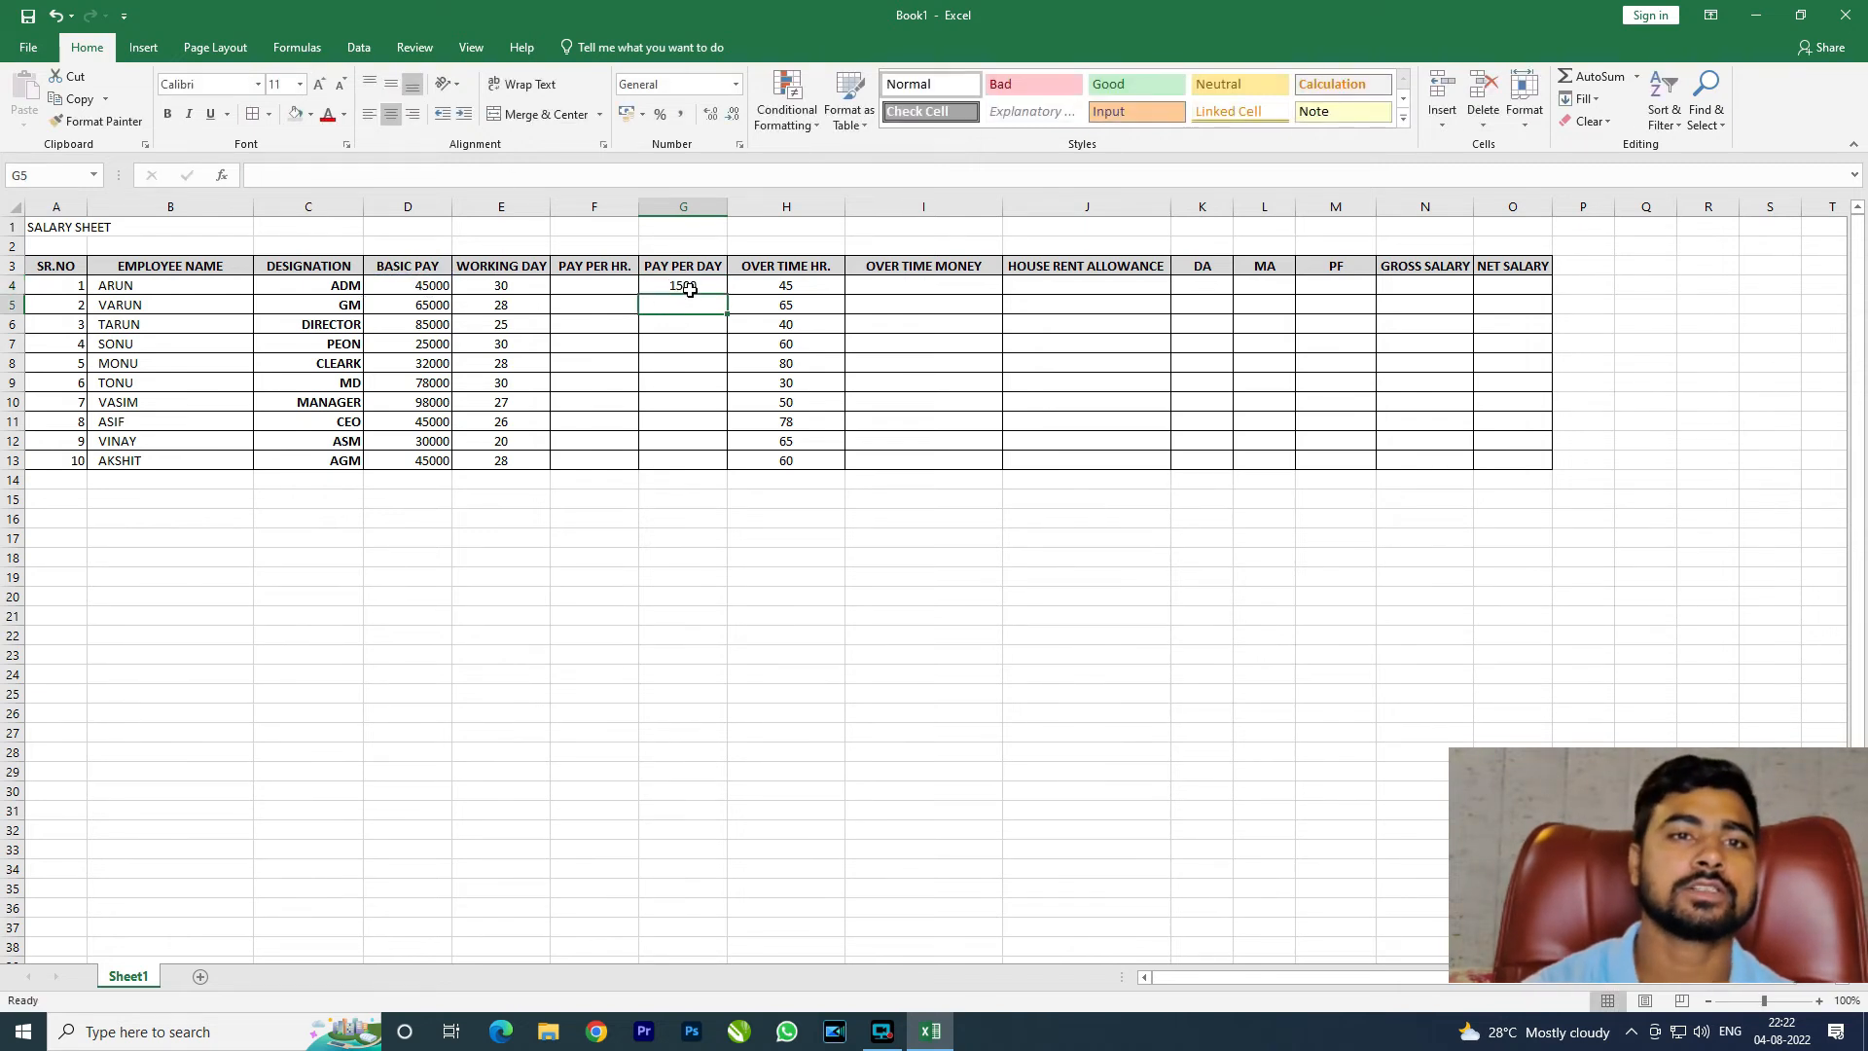
Step: Fill the pay per day formula from G4 down through G13 for all employees
{"action": "left_click", "coordinate": [435, 284]}
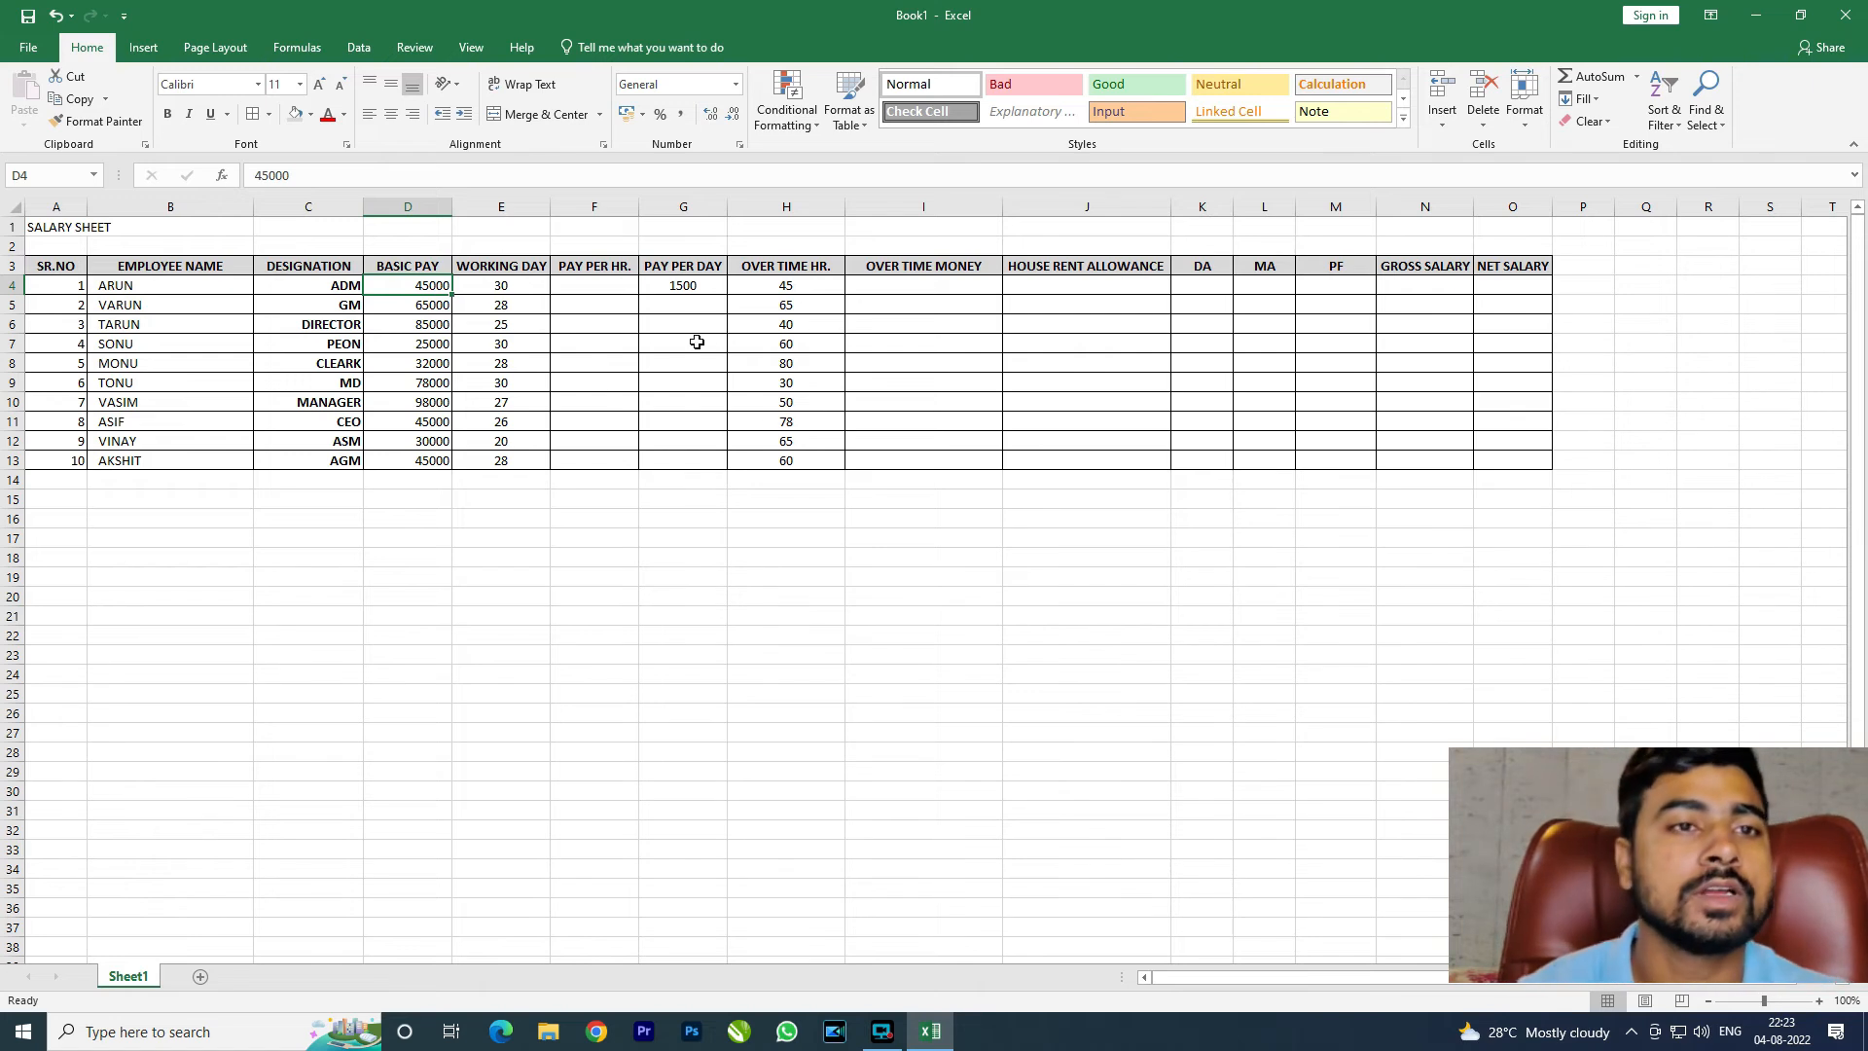
{"action": "left_click", "coordinate": [597, 289]}
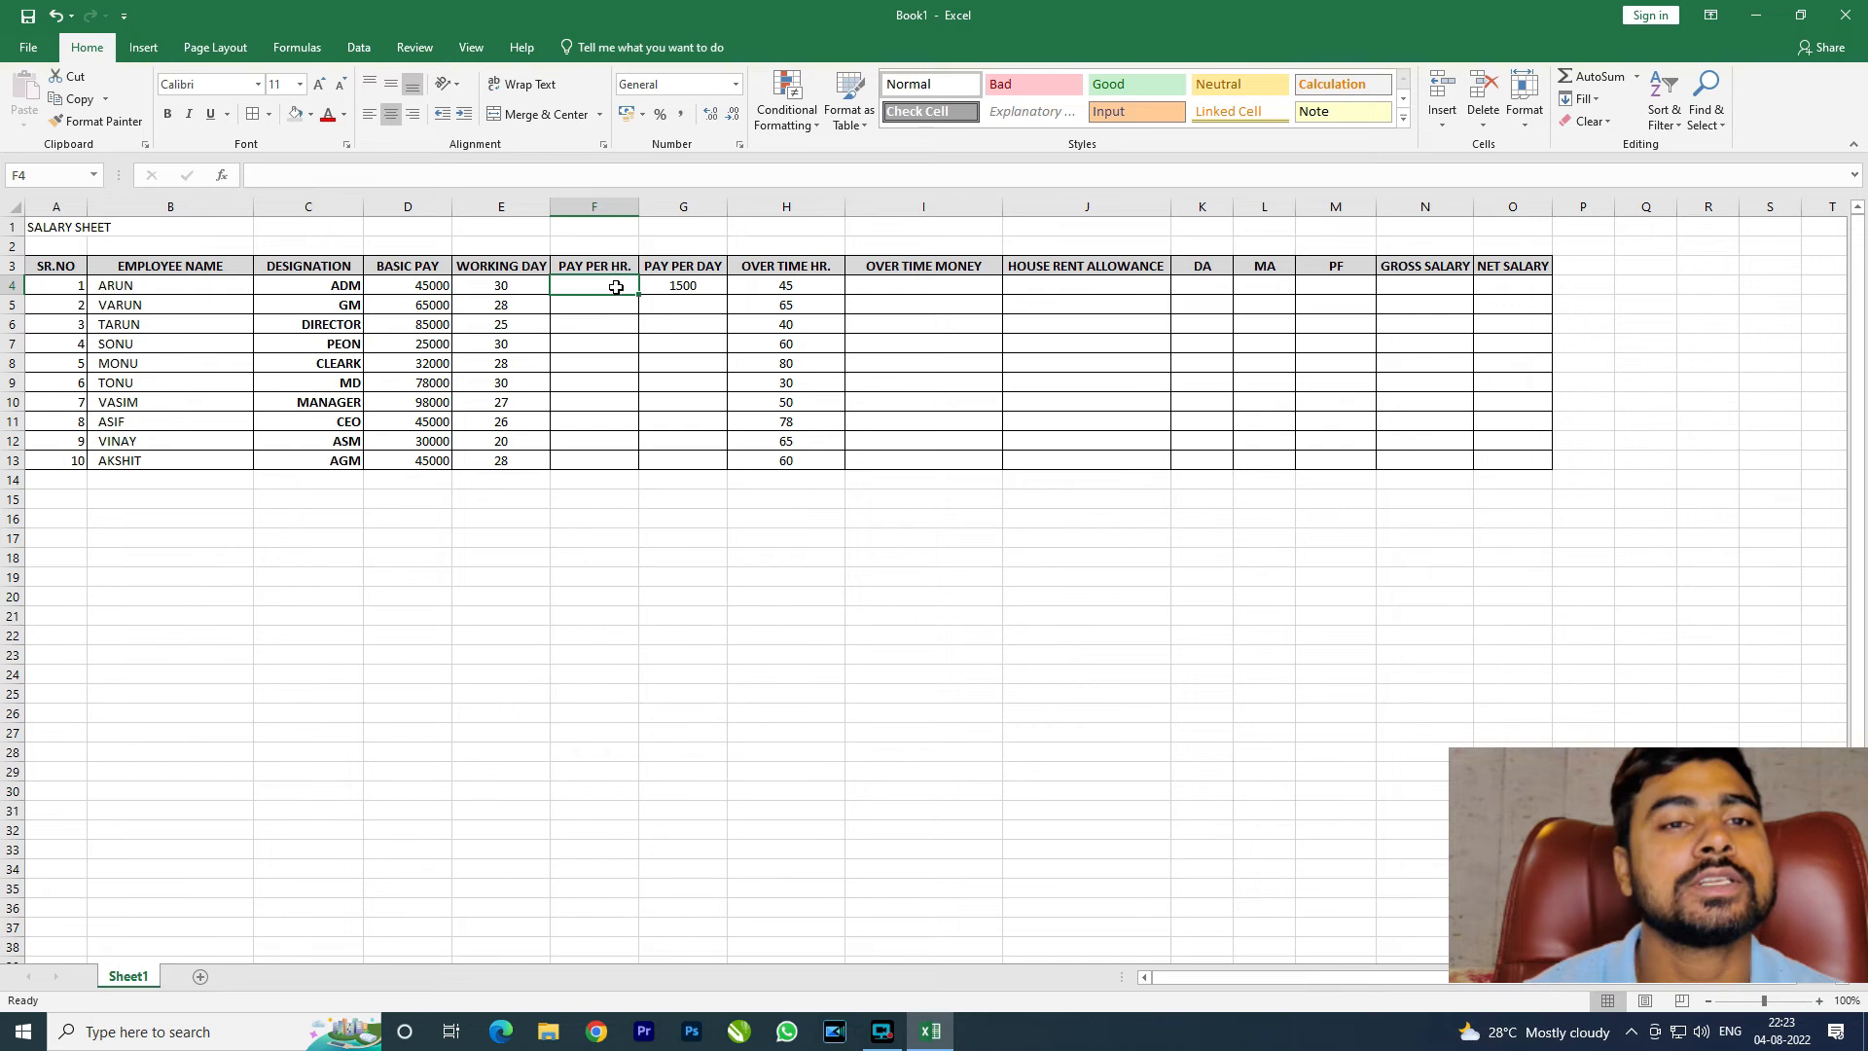
{"action": "left_click", "coordinate": [683, 289]}
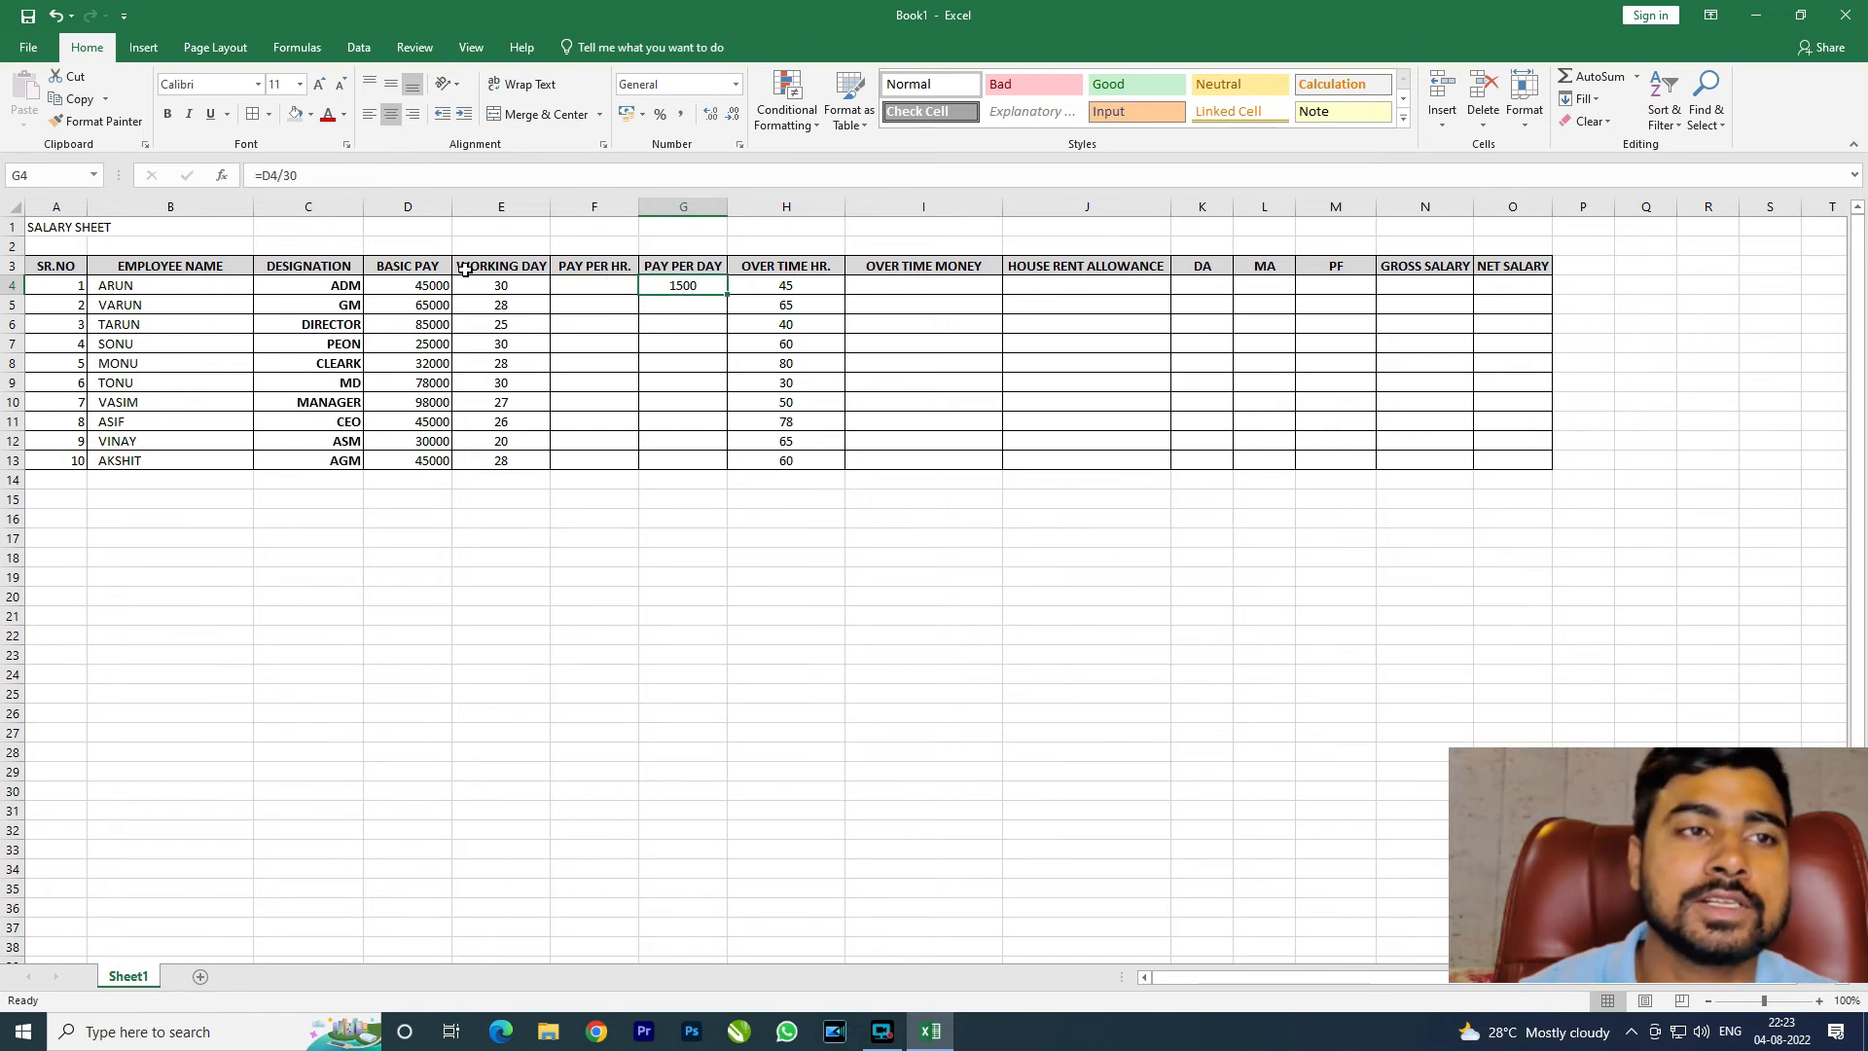
{"action": "left_click_drag", "start_coordinate": [728, 296], "coordinate": [717, 464]}
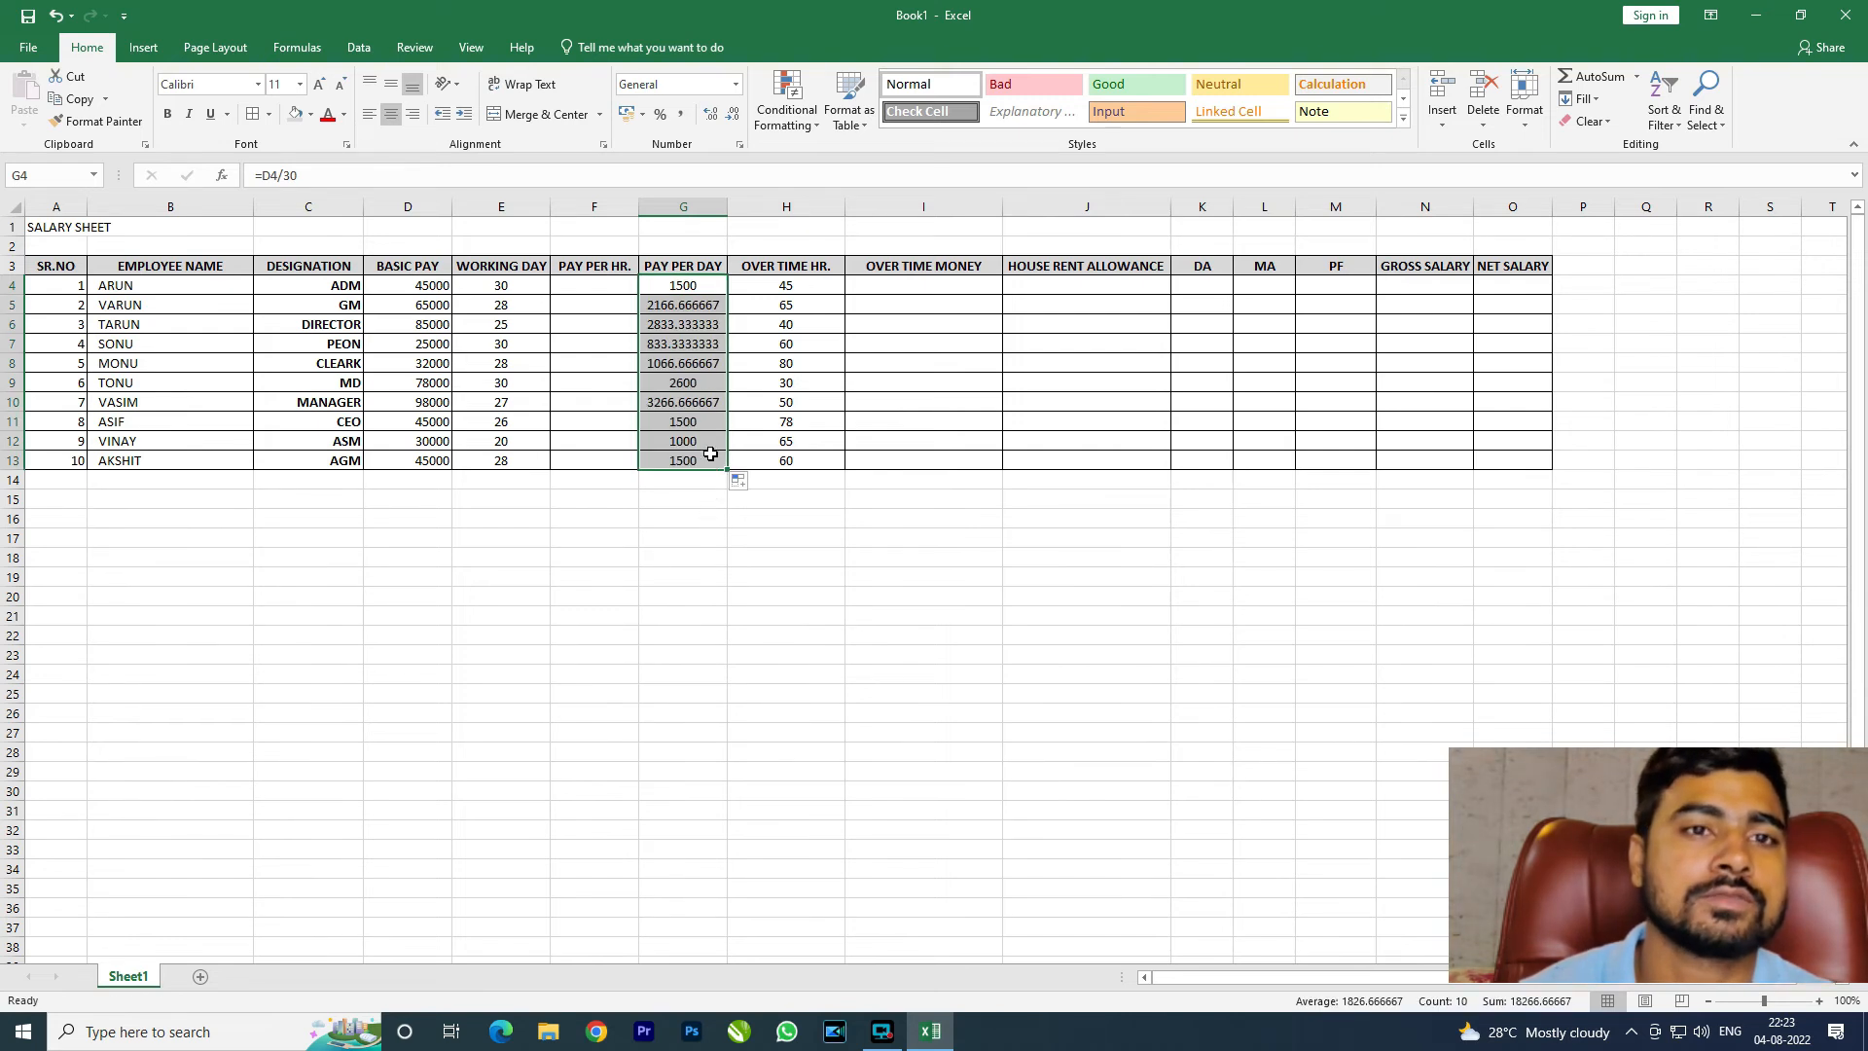
Step: Check the filled pay per day formulas cell by cell in G5:G13
{"action": "left_click", "coordinate": [695, 308]}
{"action": "left_click", "coordinate": [695, 325]}
{"action": "key", "text": "Down"}
{"action": "key", "text": "Down"}
{"action": "key", "text": "Down"}
{"action": "key", "text": "Down"}
{"action": "key", "text": "Down"}
{"action": "key", "text": "Down"}
{"action": "key", "text": "Down"}
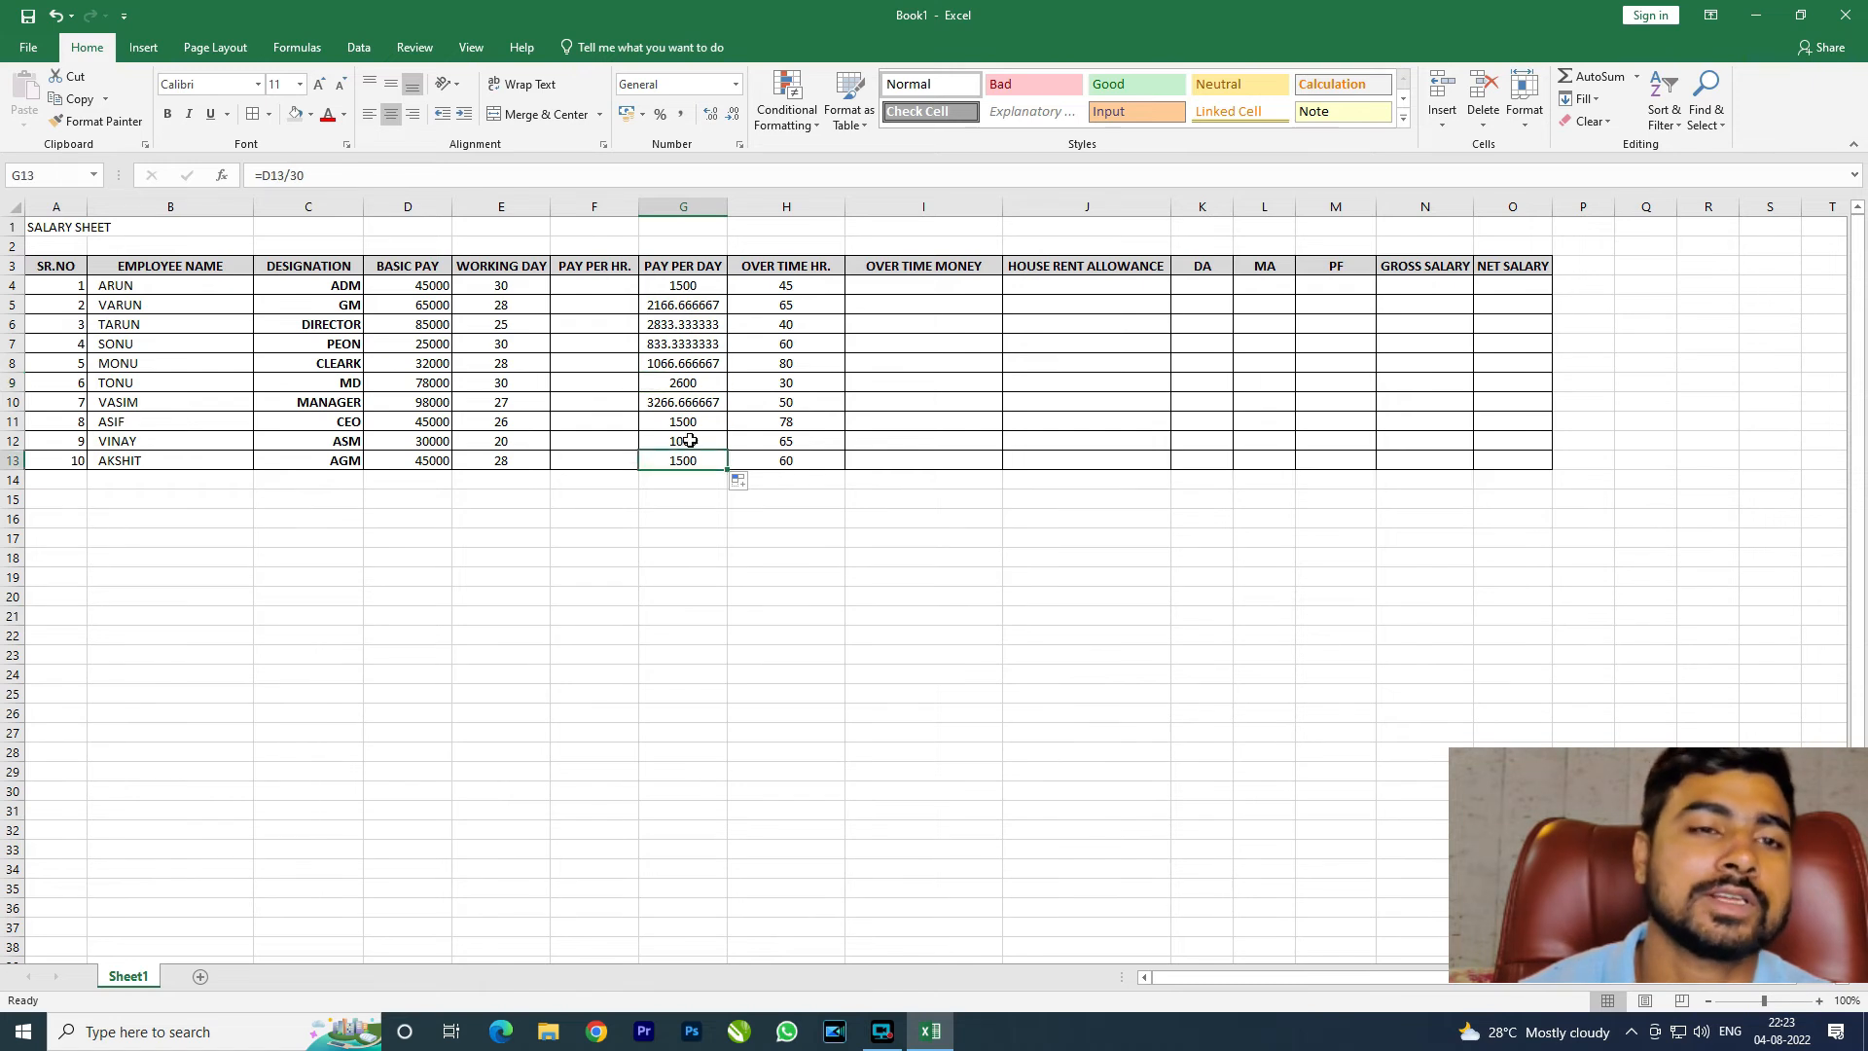
{"action": "left_click", "coordinate": [623, 287]}
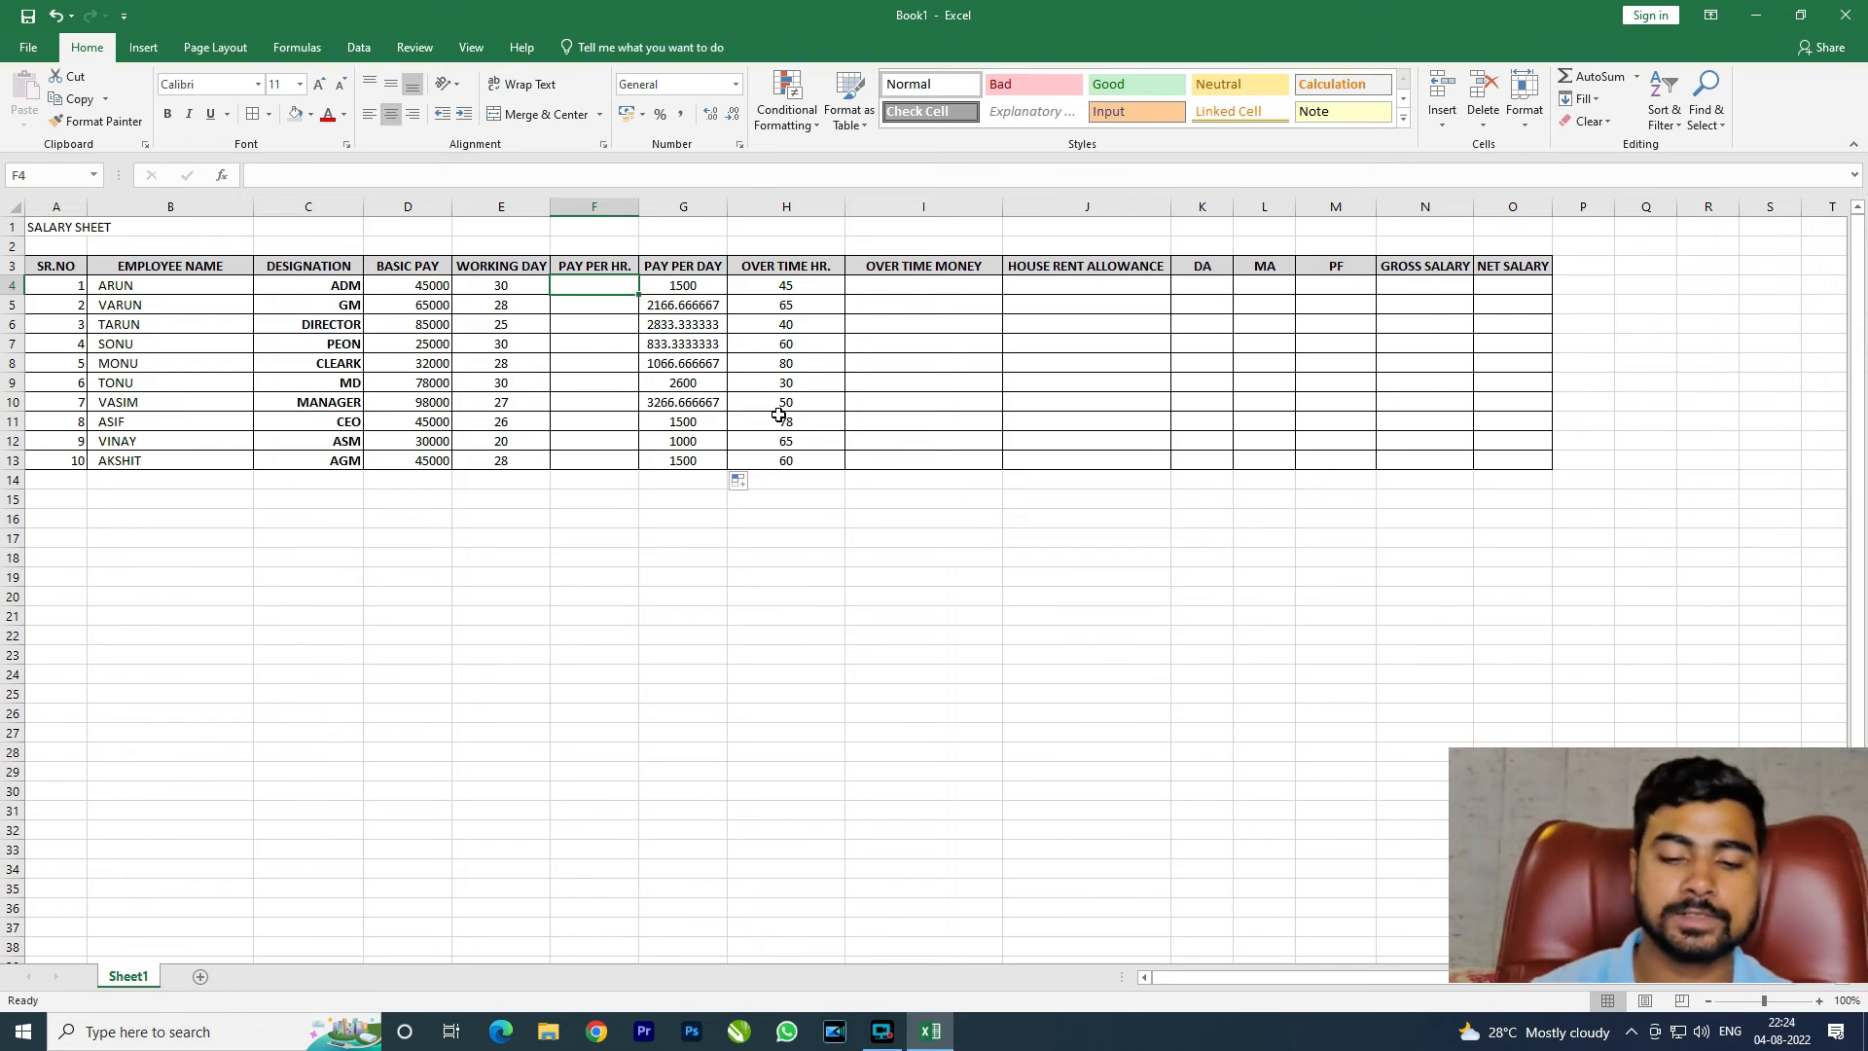
{"action": "type", "text": "="}
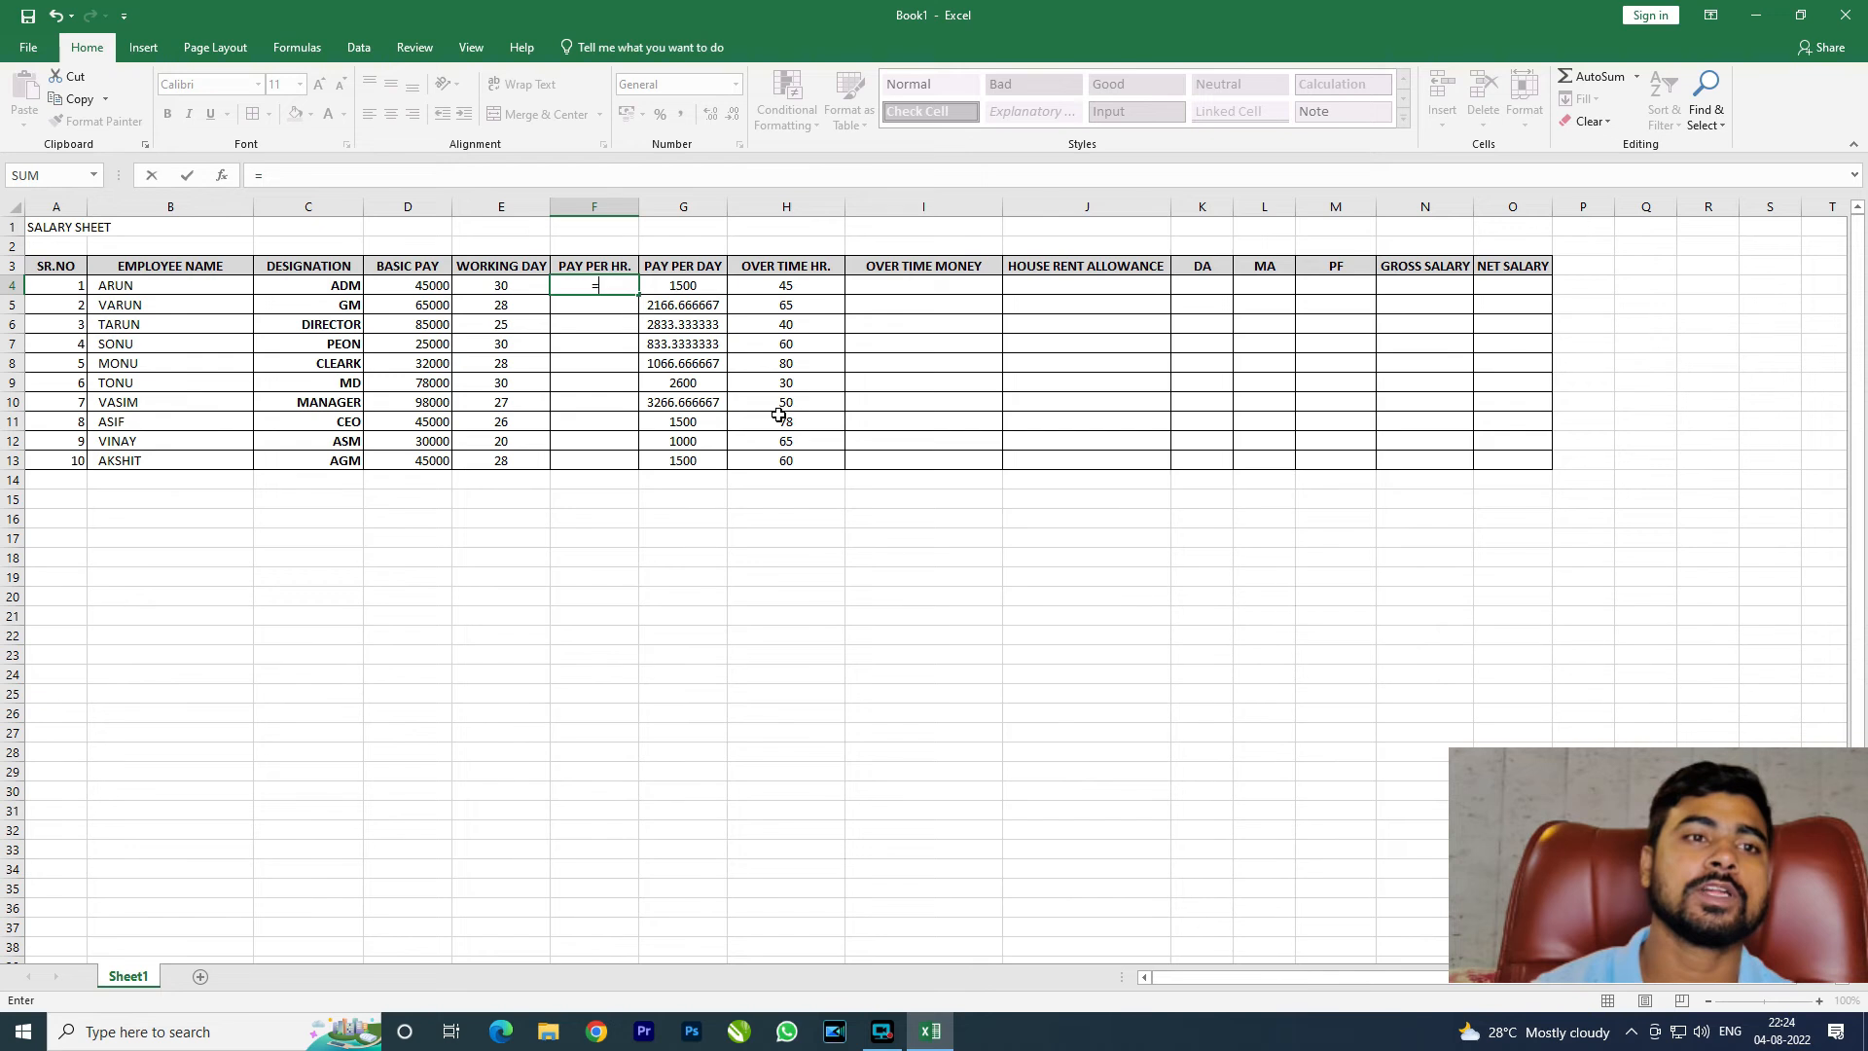
{"action": "key", "text": "Escape"}
{"action": "left_click", "coordinate": [418, 288]}
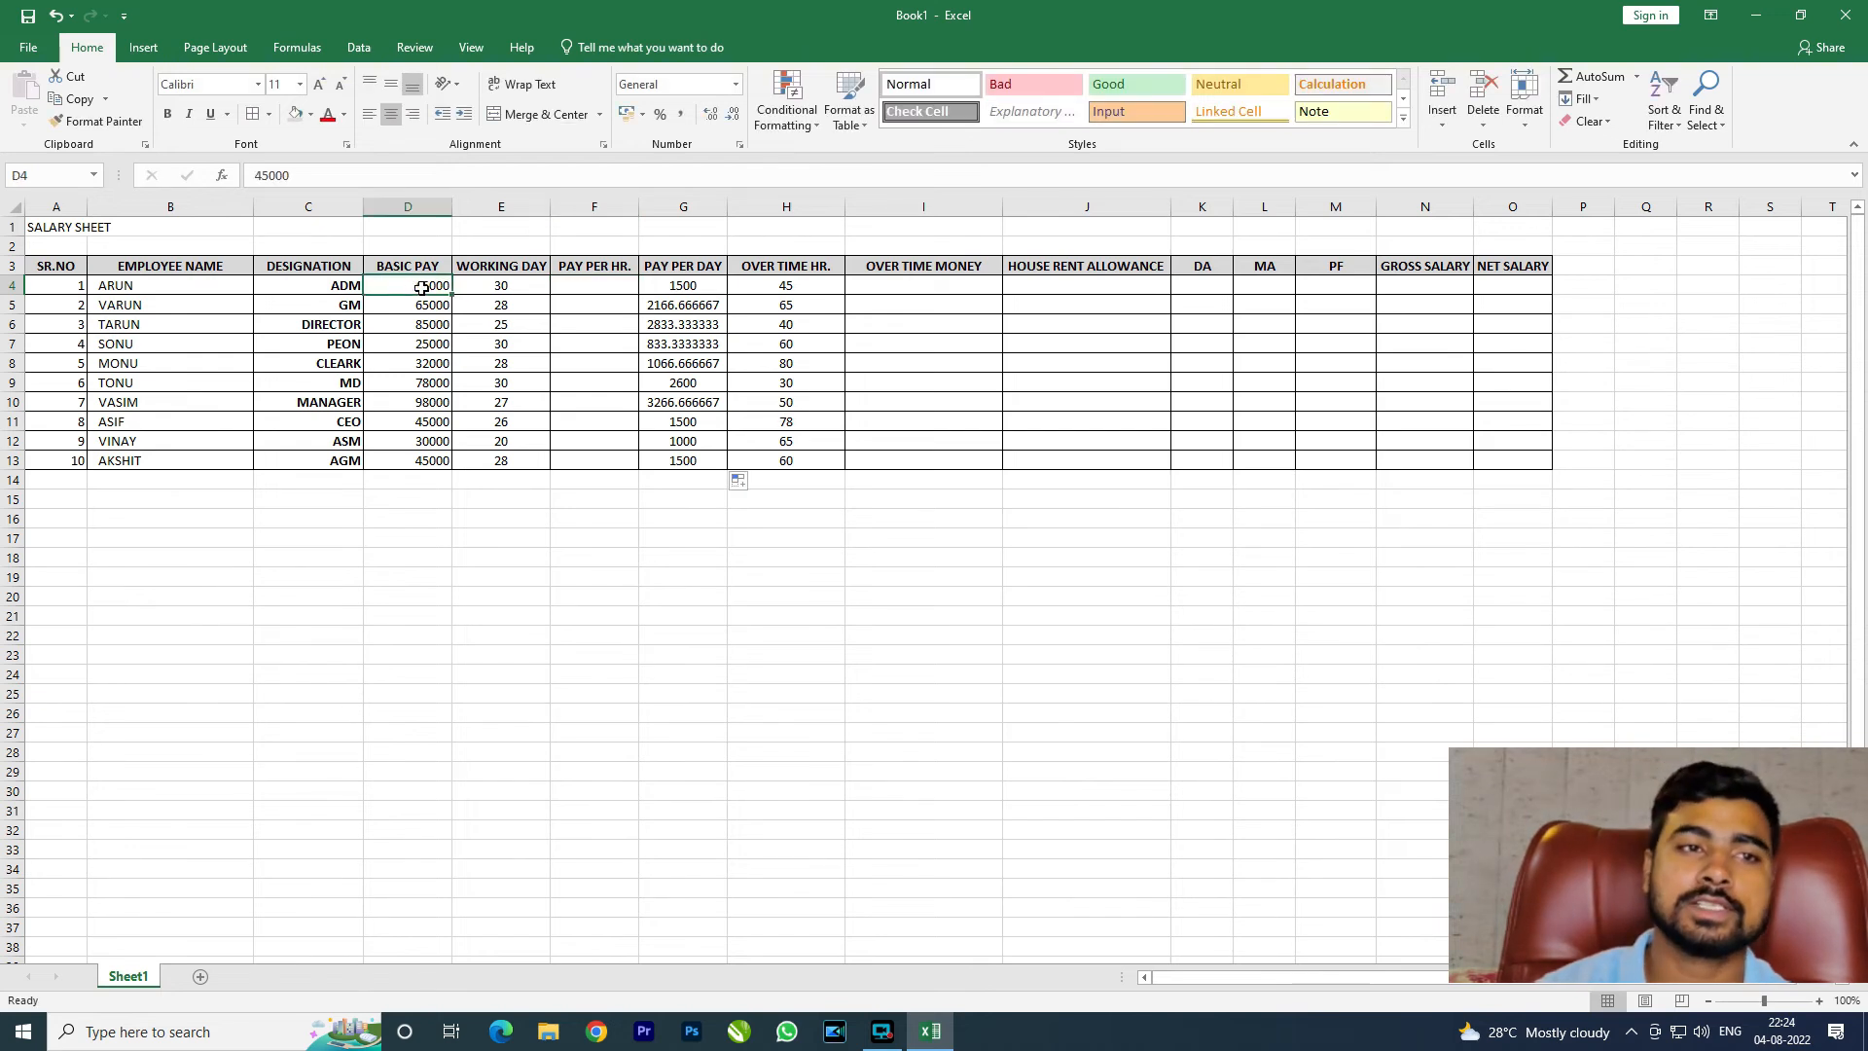
{"action": "left_click", "coordinate": [686, 287]}
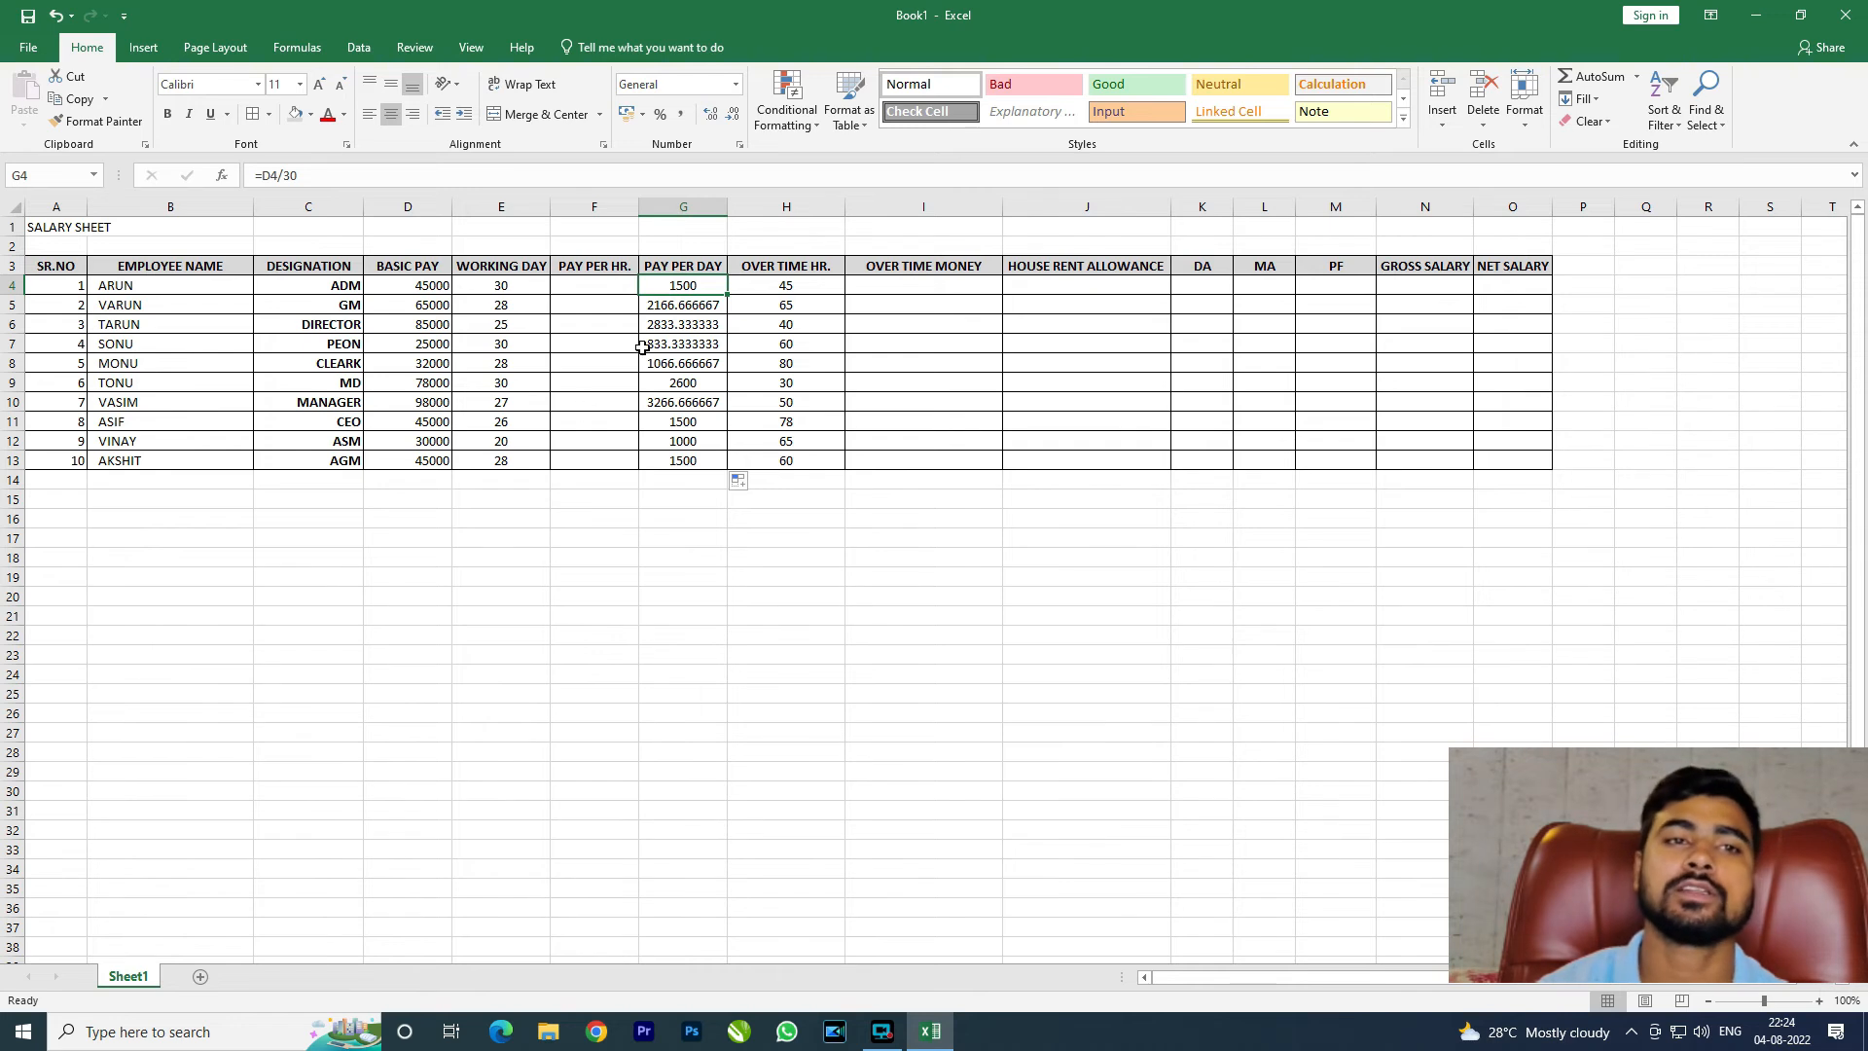
Step: Calculate pay per hour in F4 with the formula =G4/8 and fill it down through F13
{"action": "left_click", "coordinate": [596, 284]}
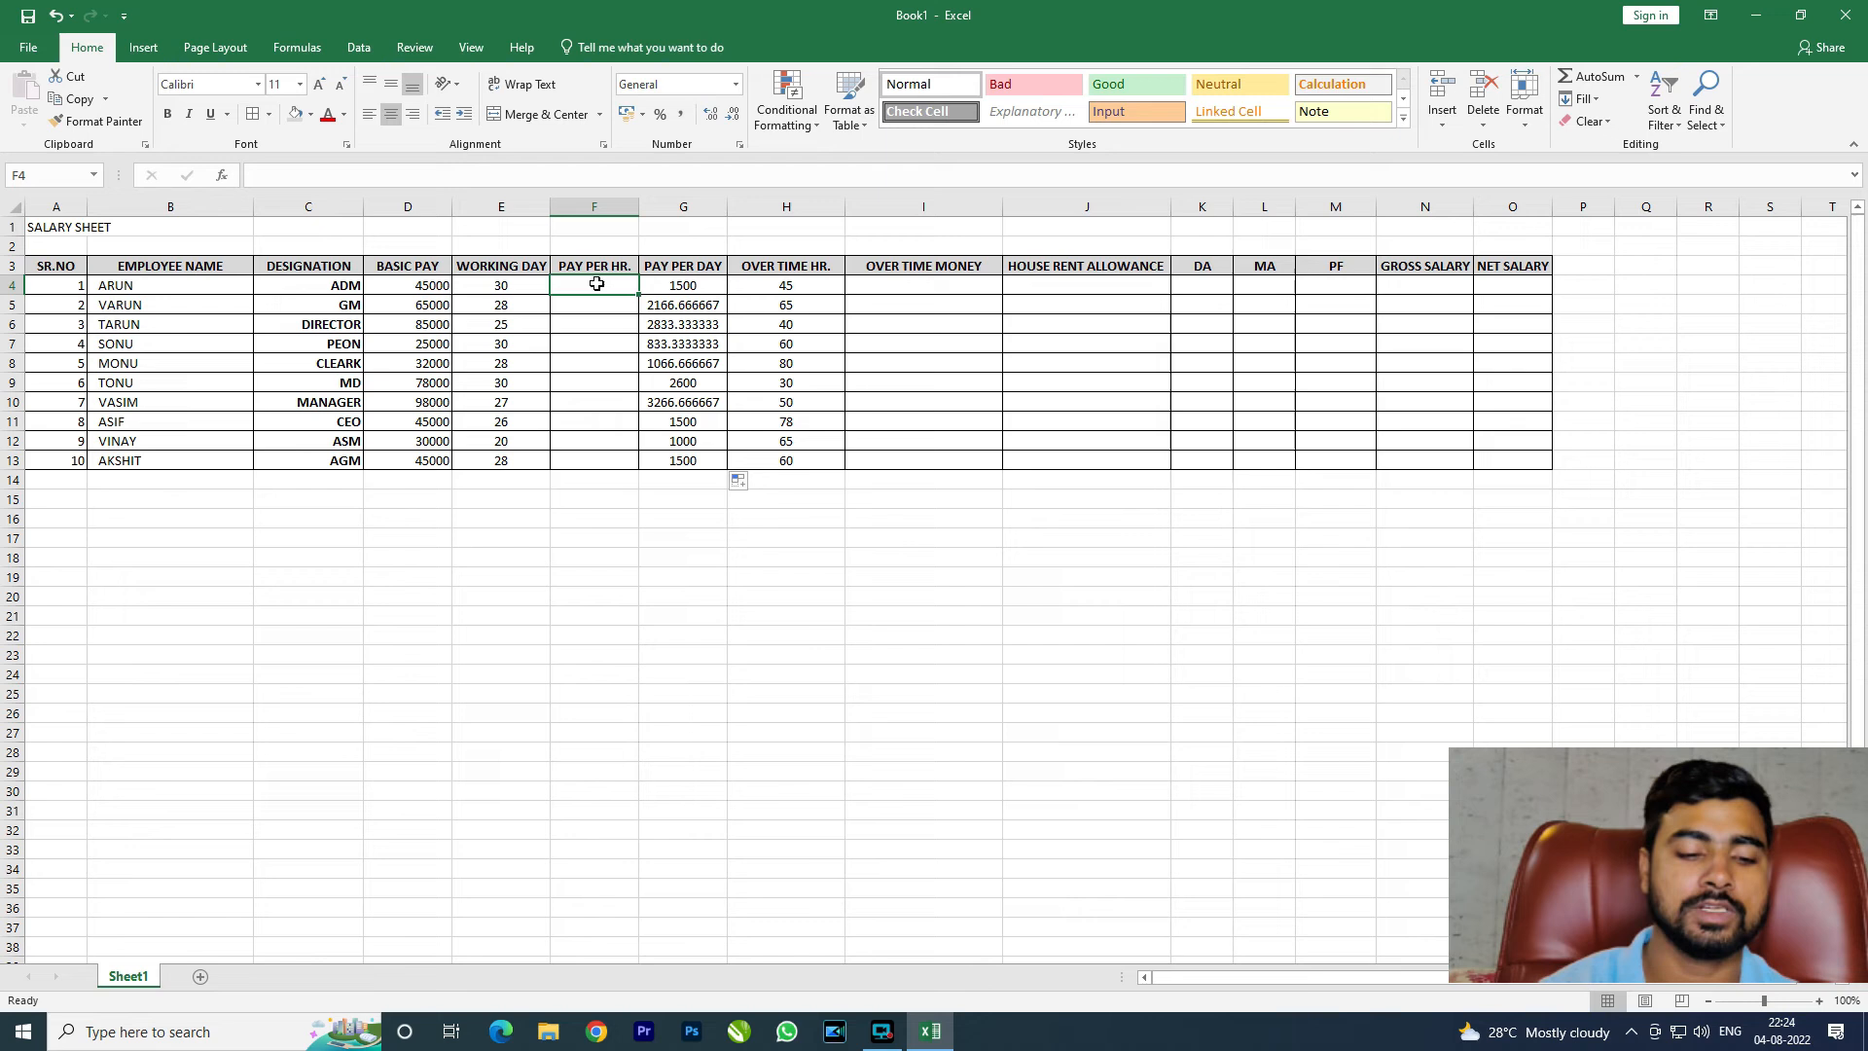
{"action": "type", "text": "="}
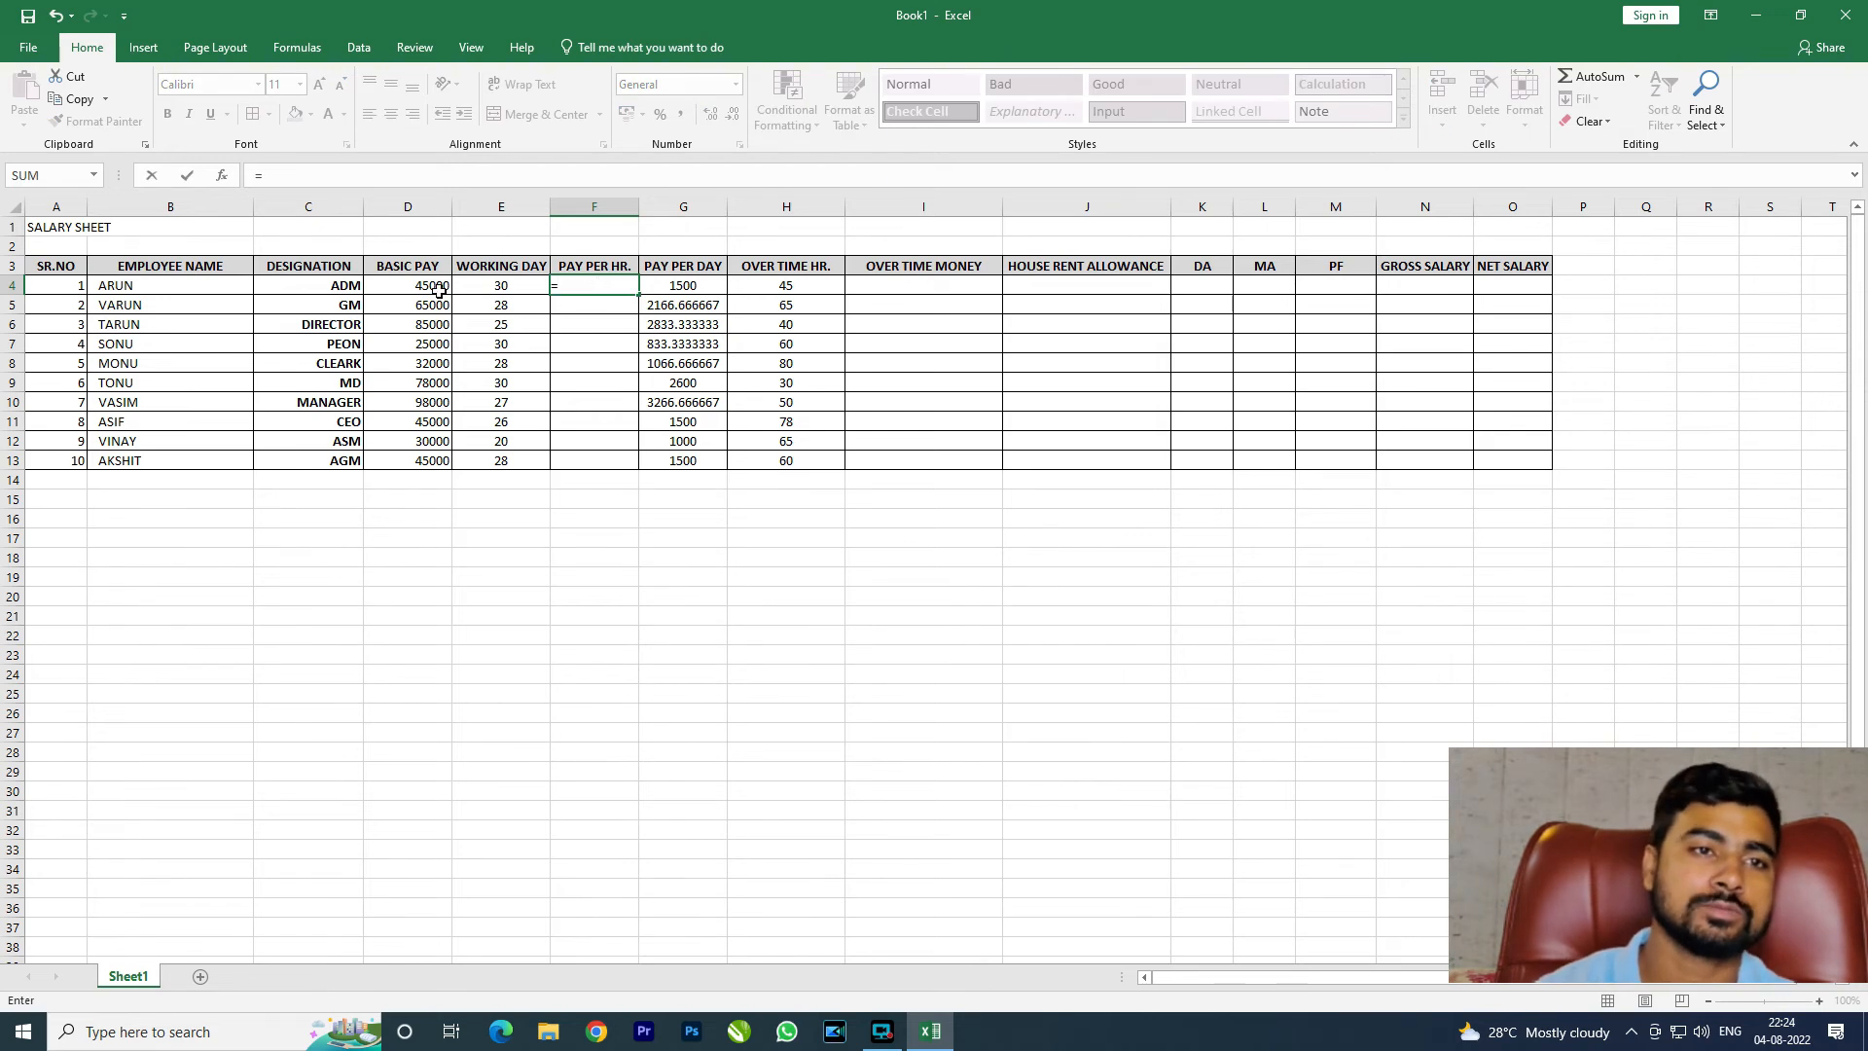
{"action": "left_click", "coordinate": [696, 287]}
{"action": "type", "text": "/8"}
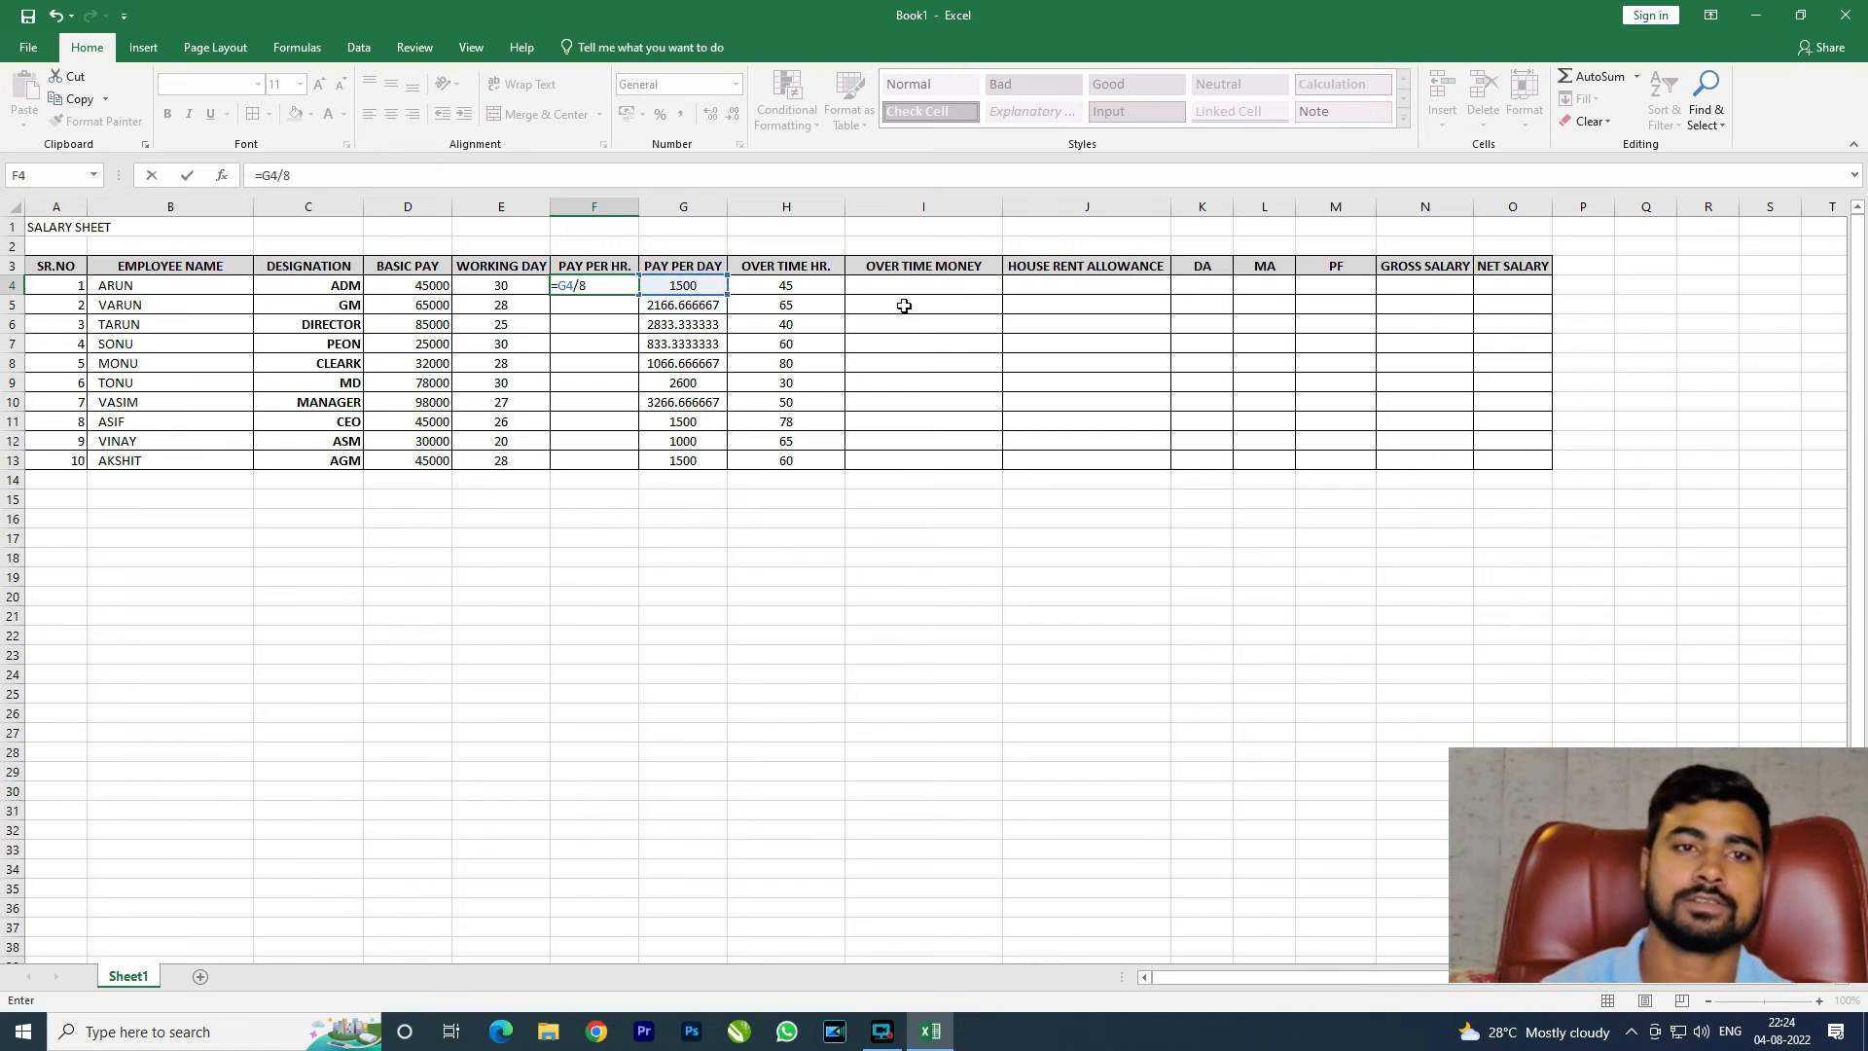
{"action": "key", "text": "Return"}
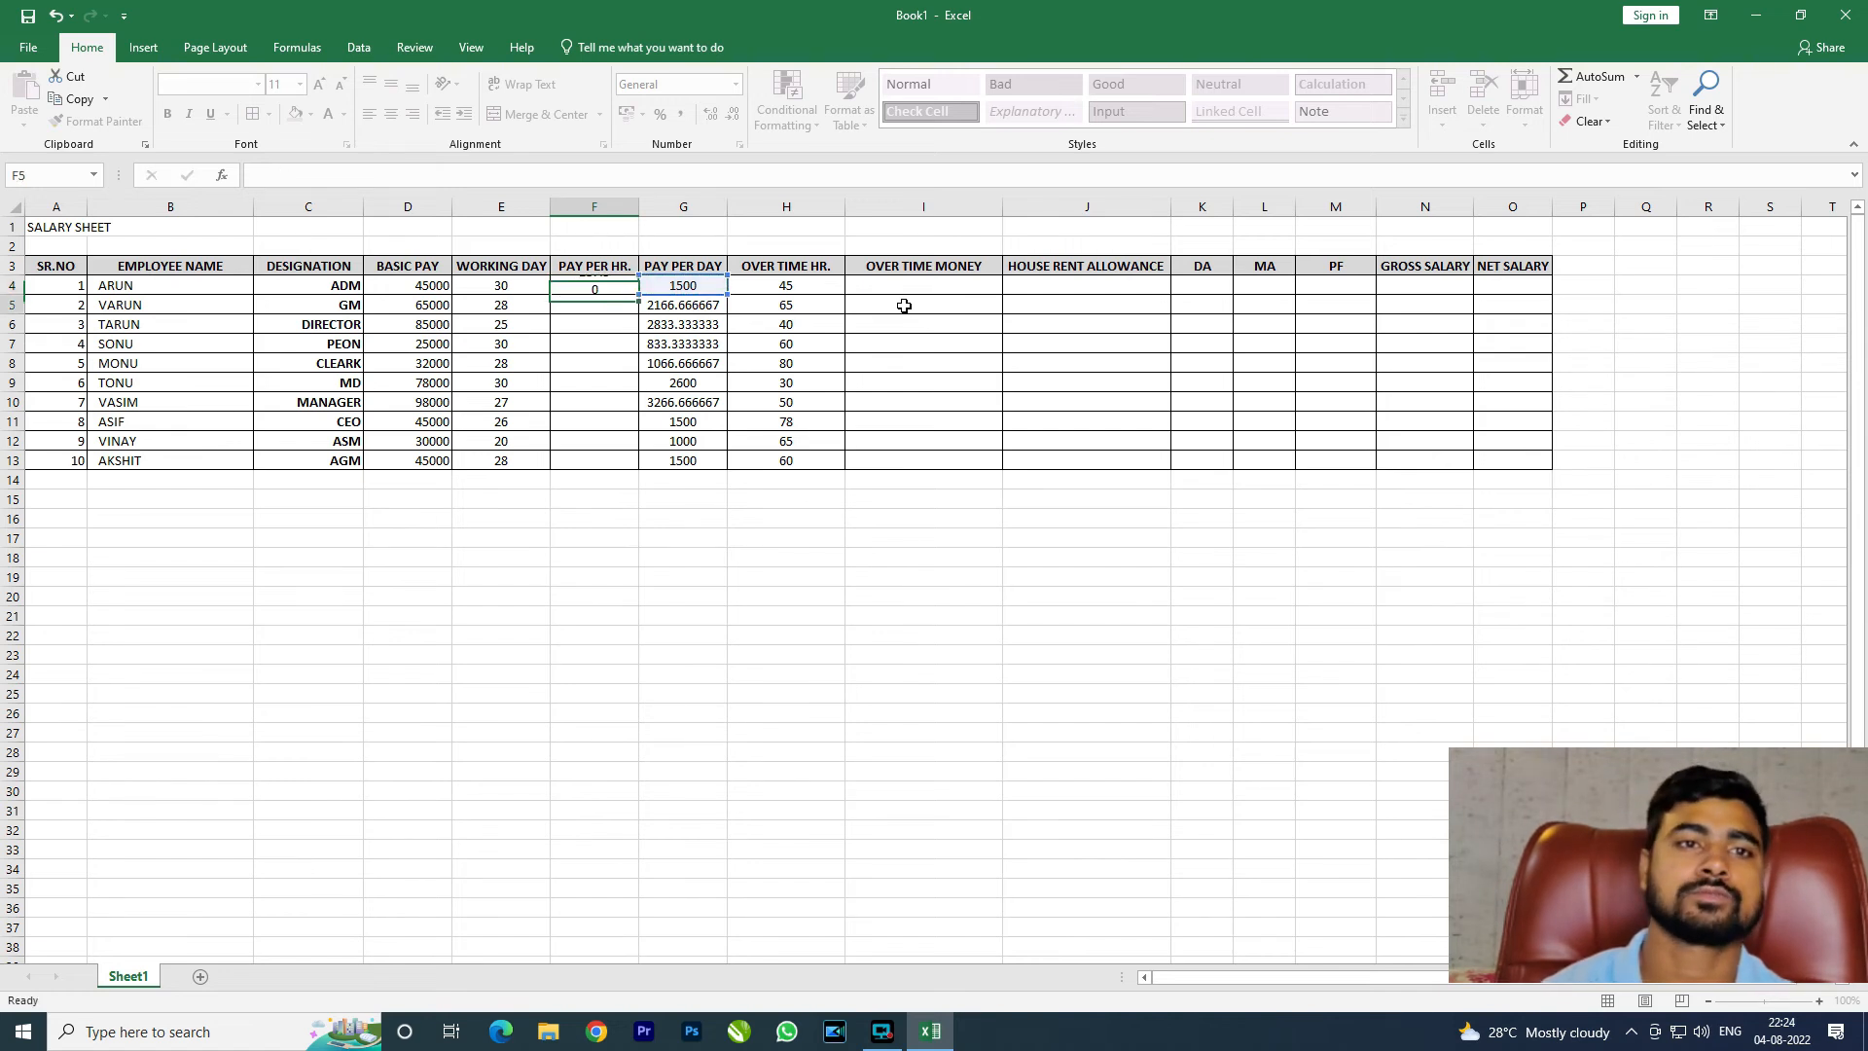
{"action": "left_click", "coordinate": [617, 286]}
{"action": "left_click_drag", "start_coordinate": [638, 295], "coordinate": [637, 467]}
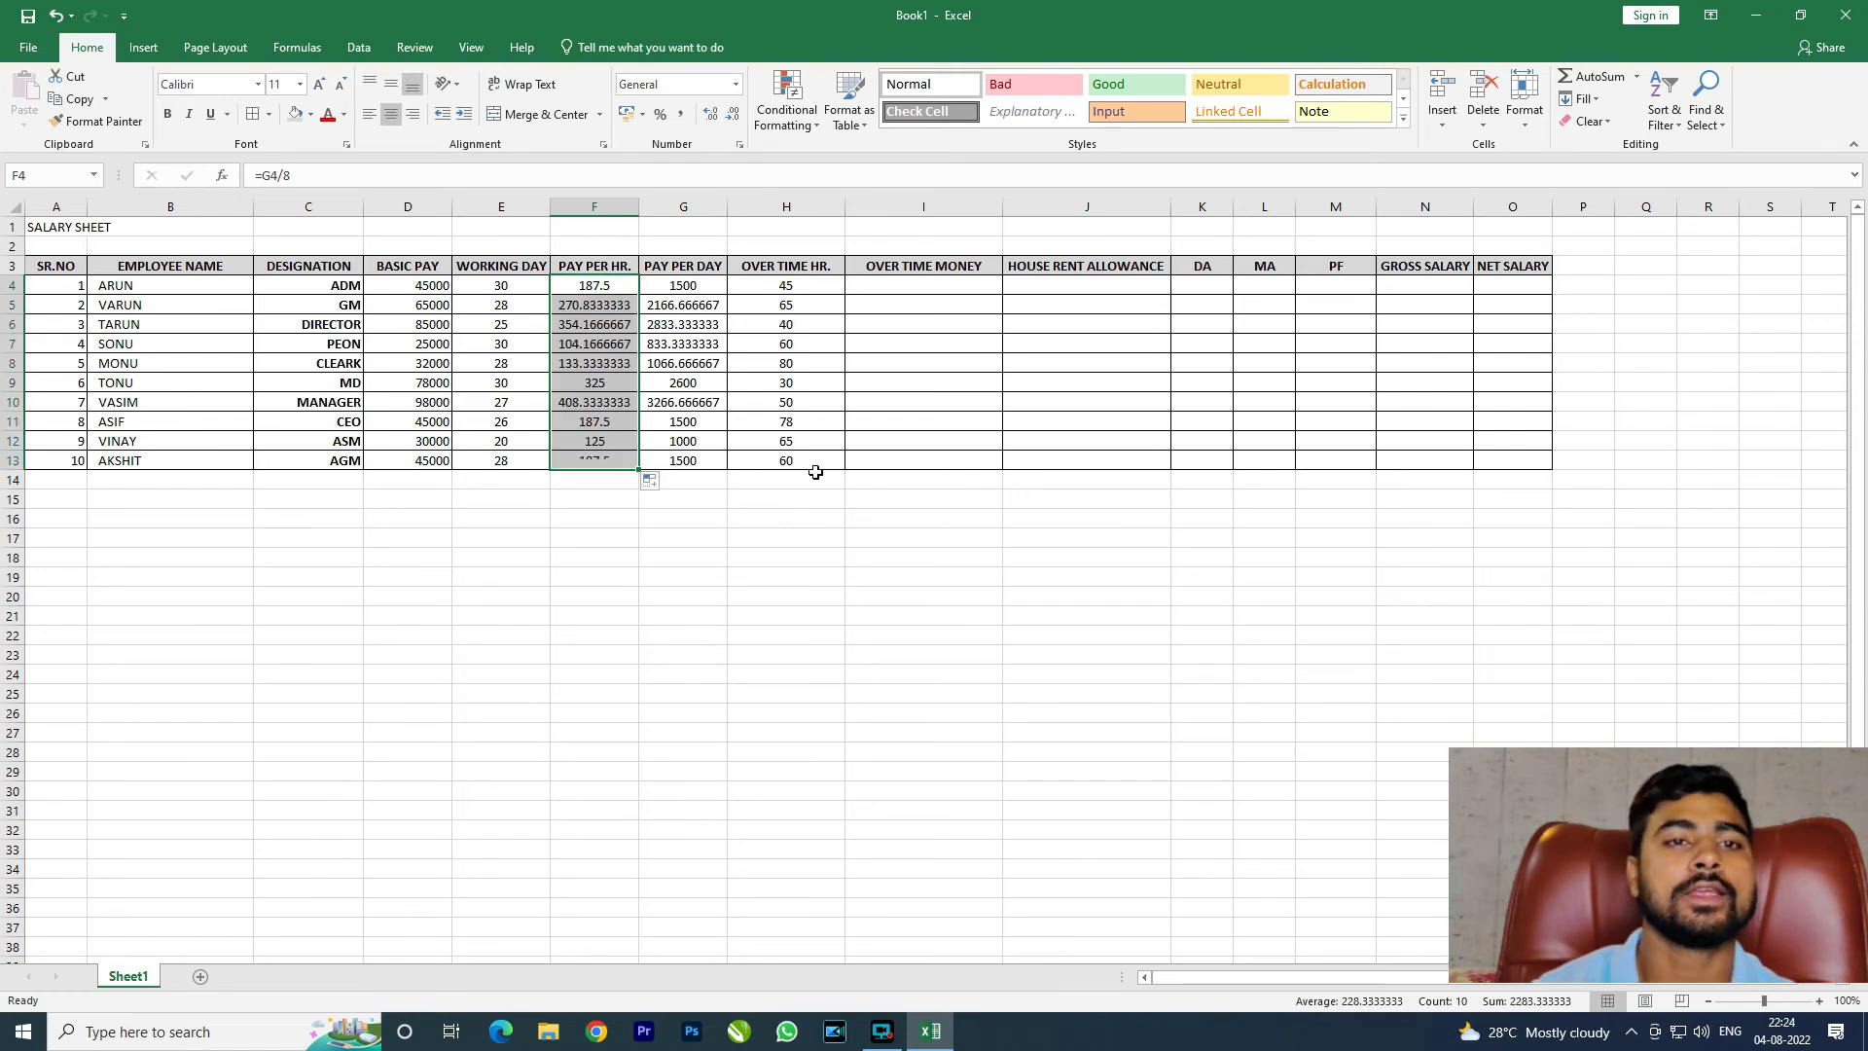
{"action": "left_click", "coordinate": [881, 557]}
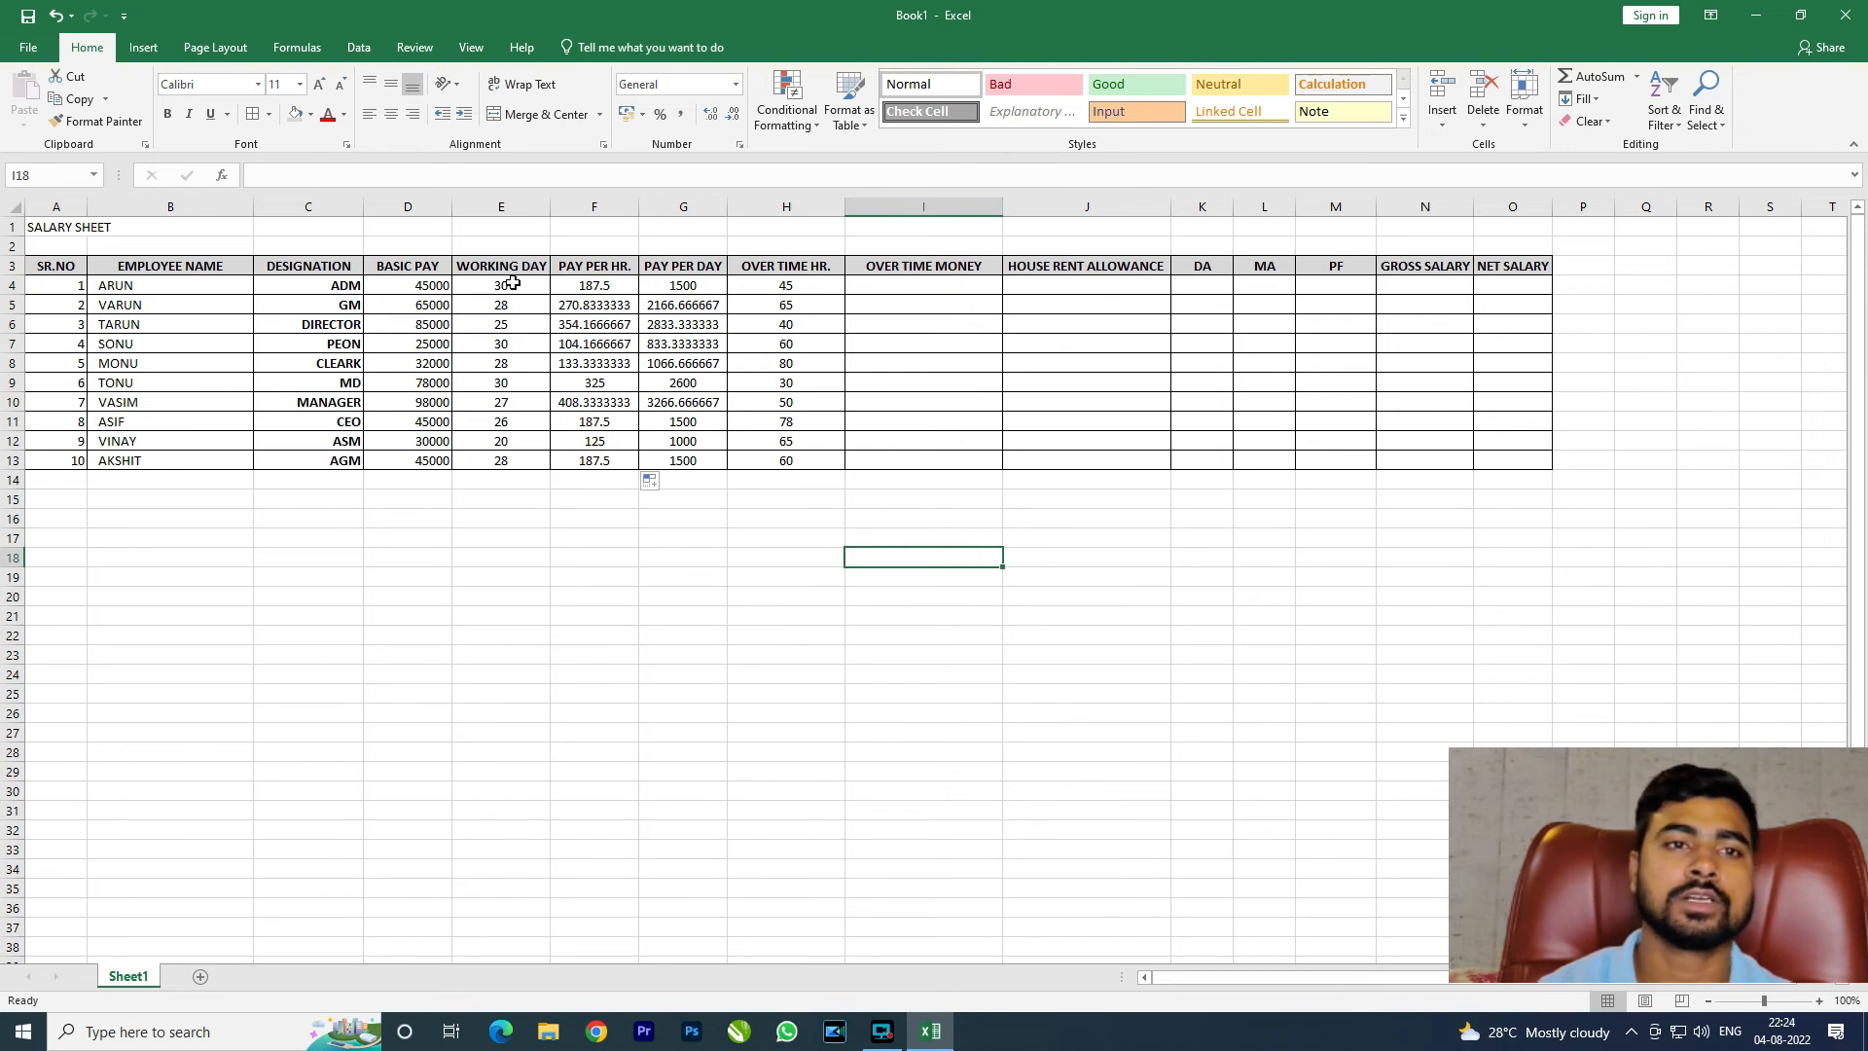
{"action": "left_click", "coordinate": [610, 286]}
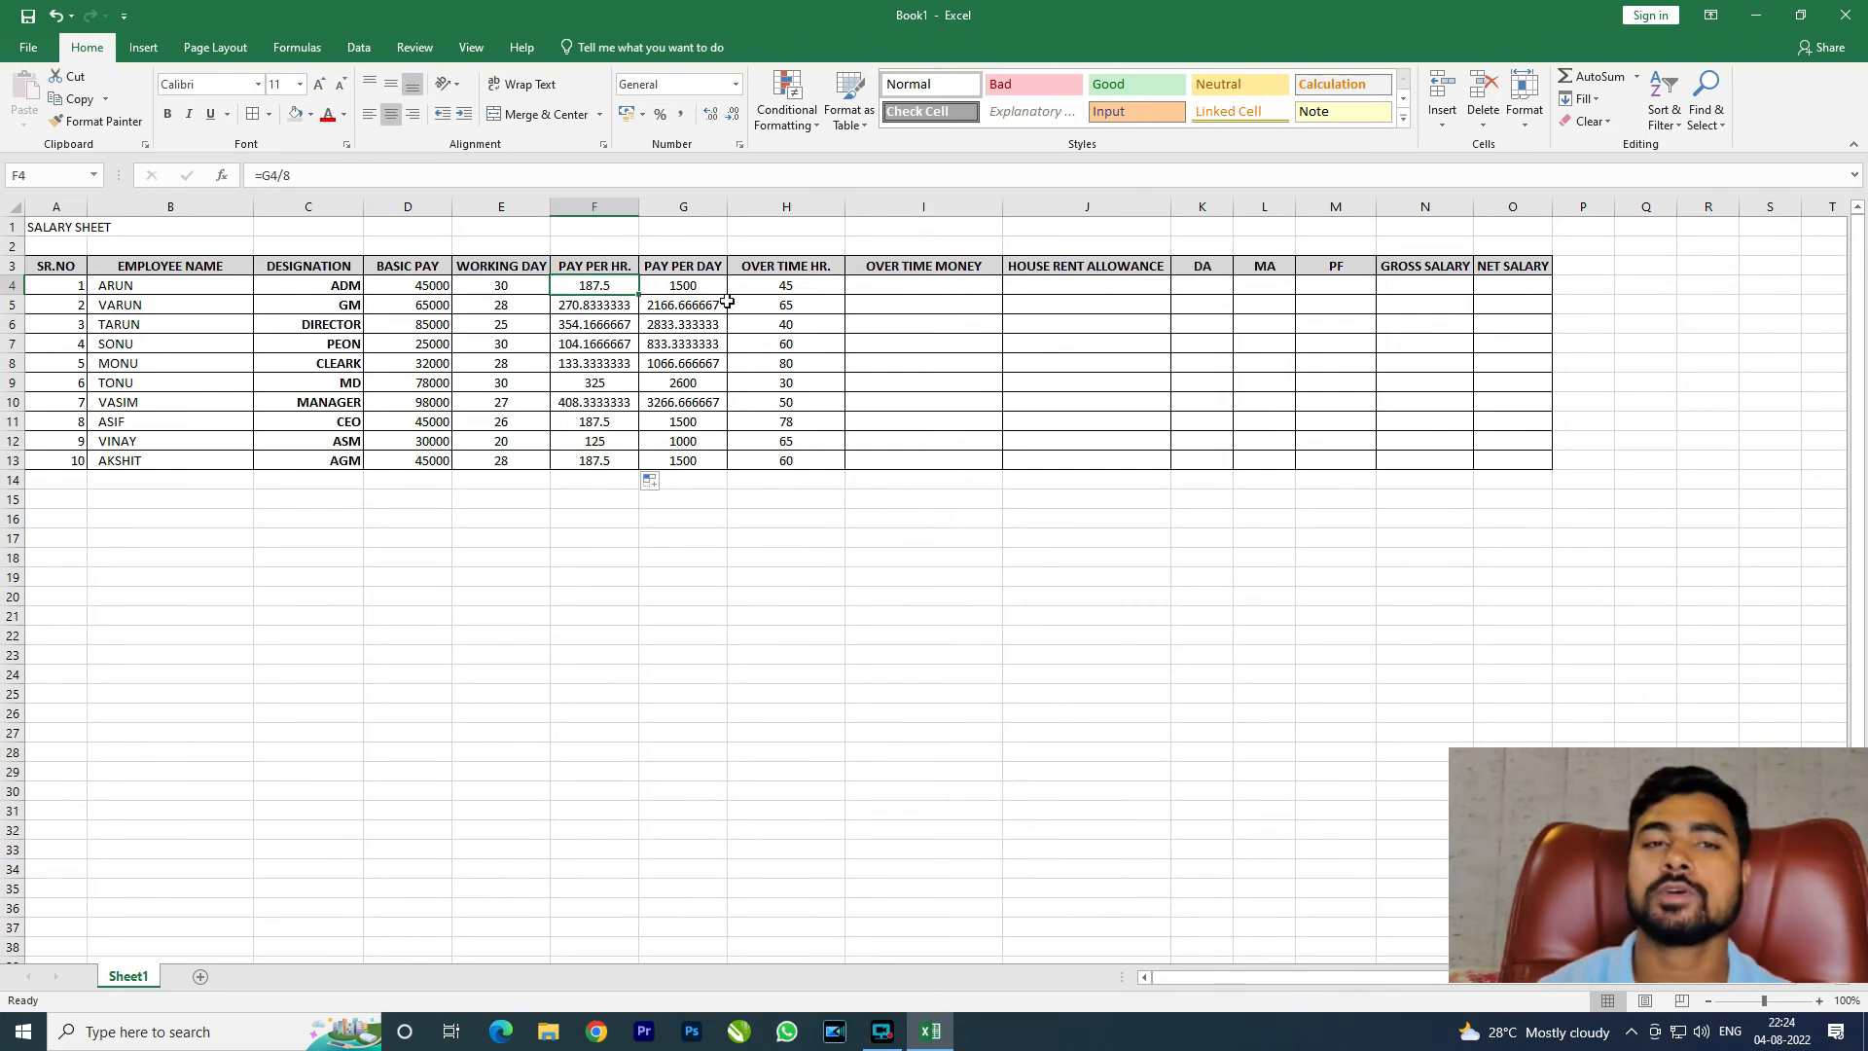
{"action": "left_click", "coordinate": [771, 284]}
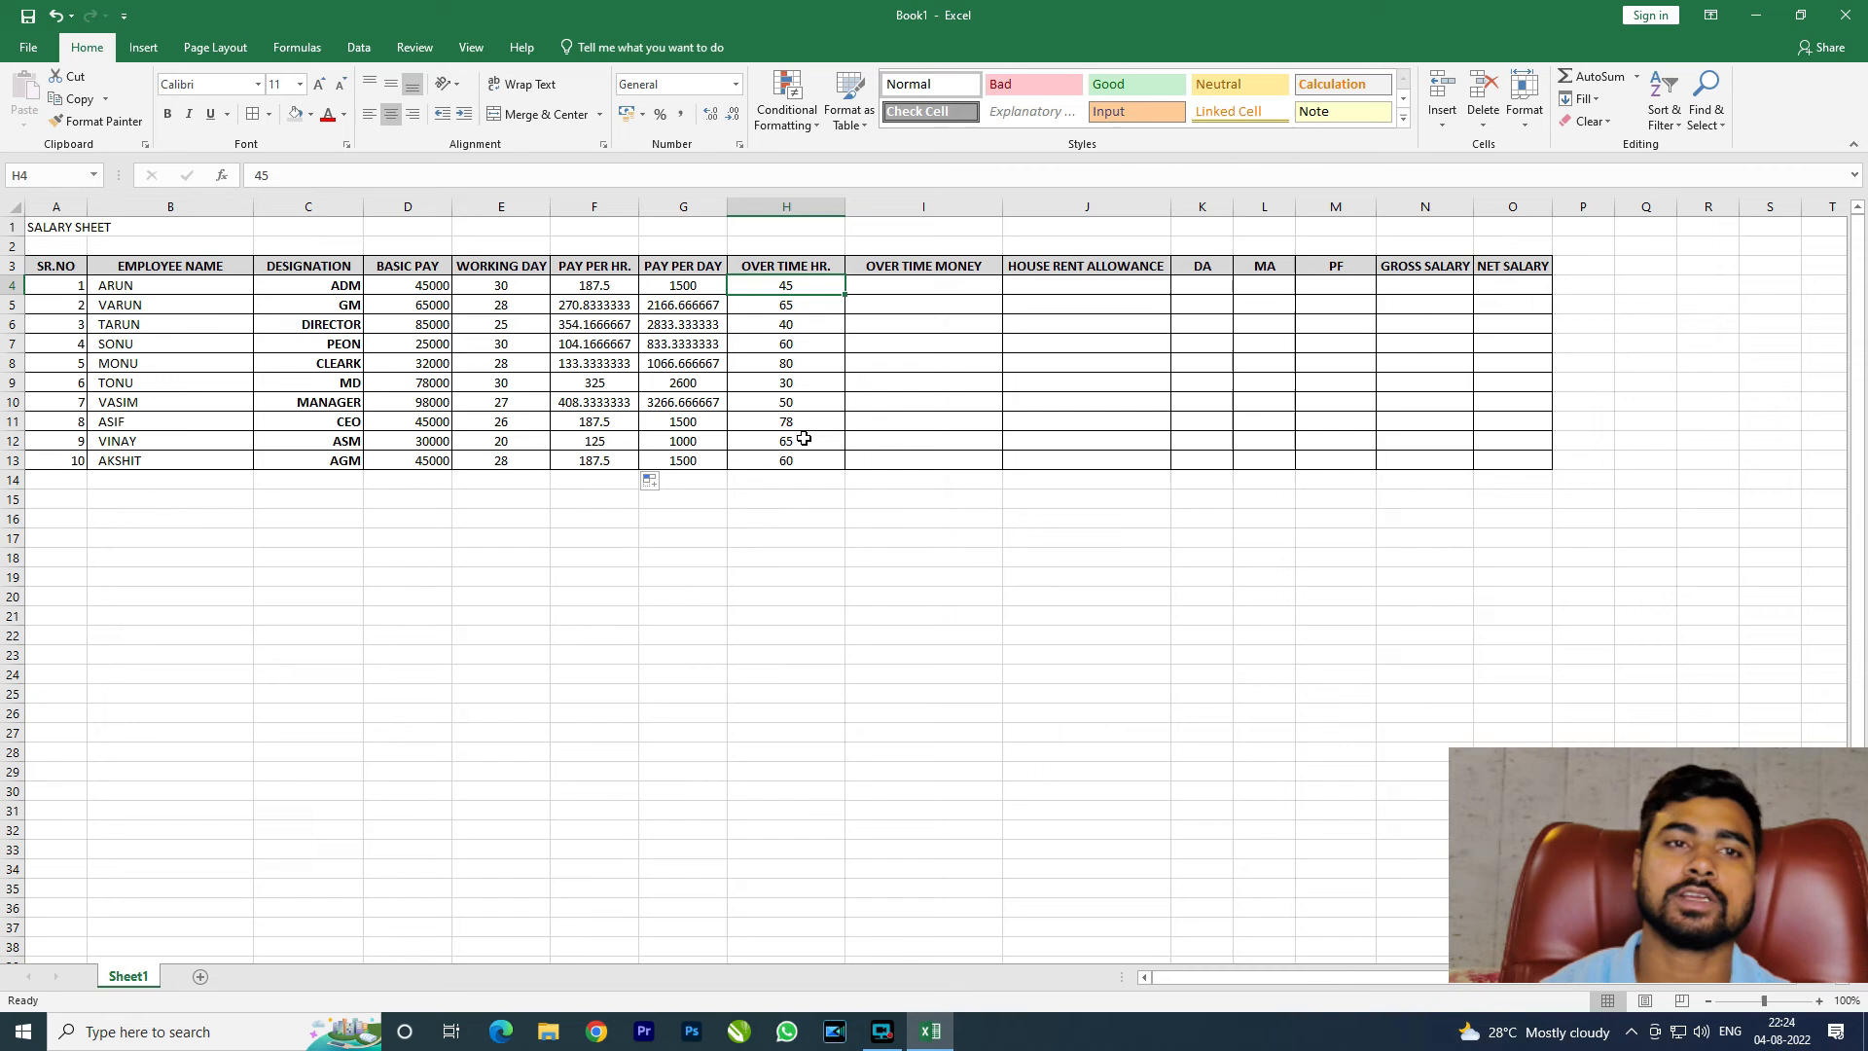
{"action": "left_click", "coordinate": [595, 289]}
{"action": "left_click", "coordinate": [765, 286]}
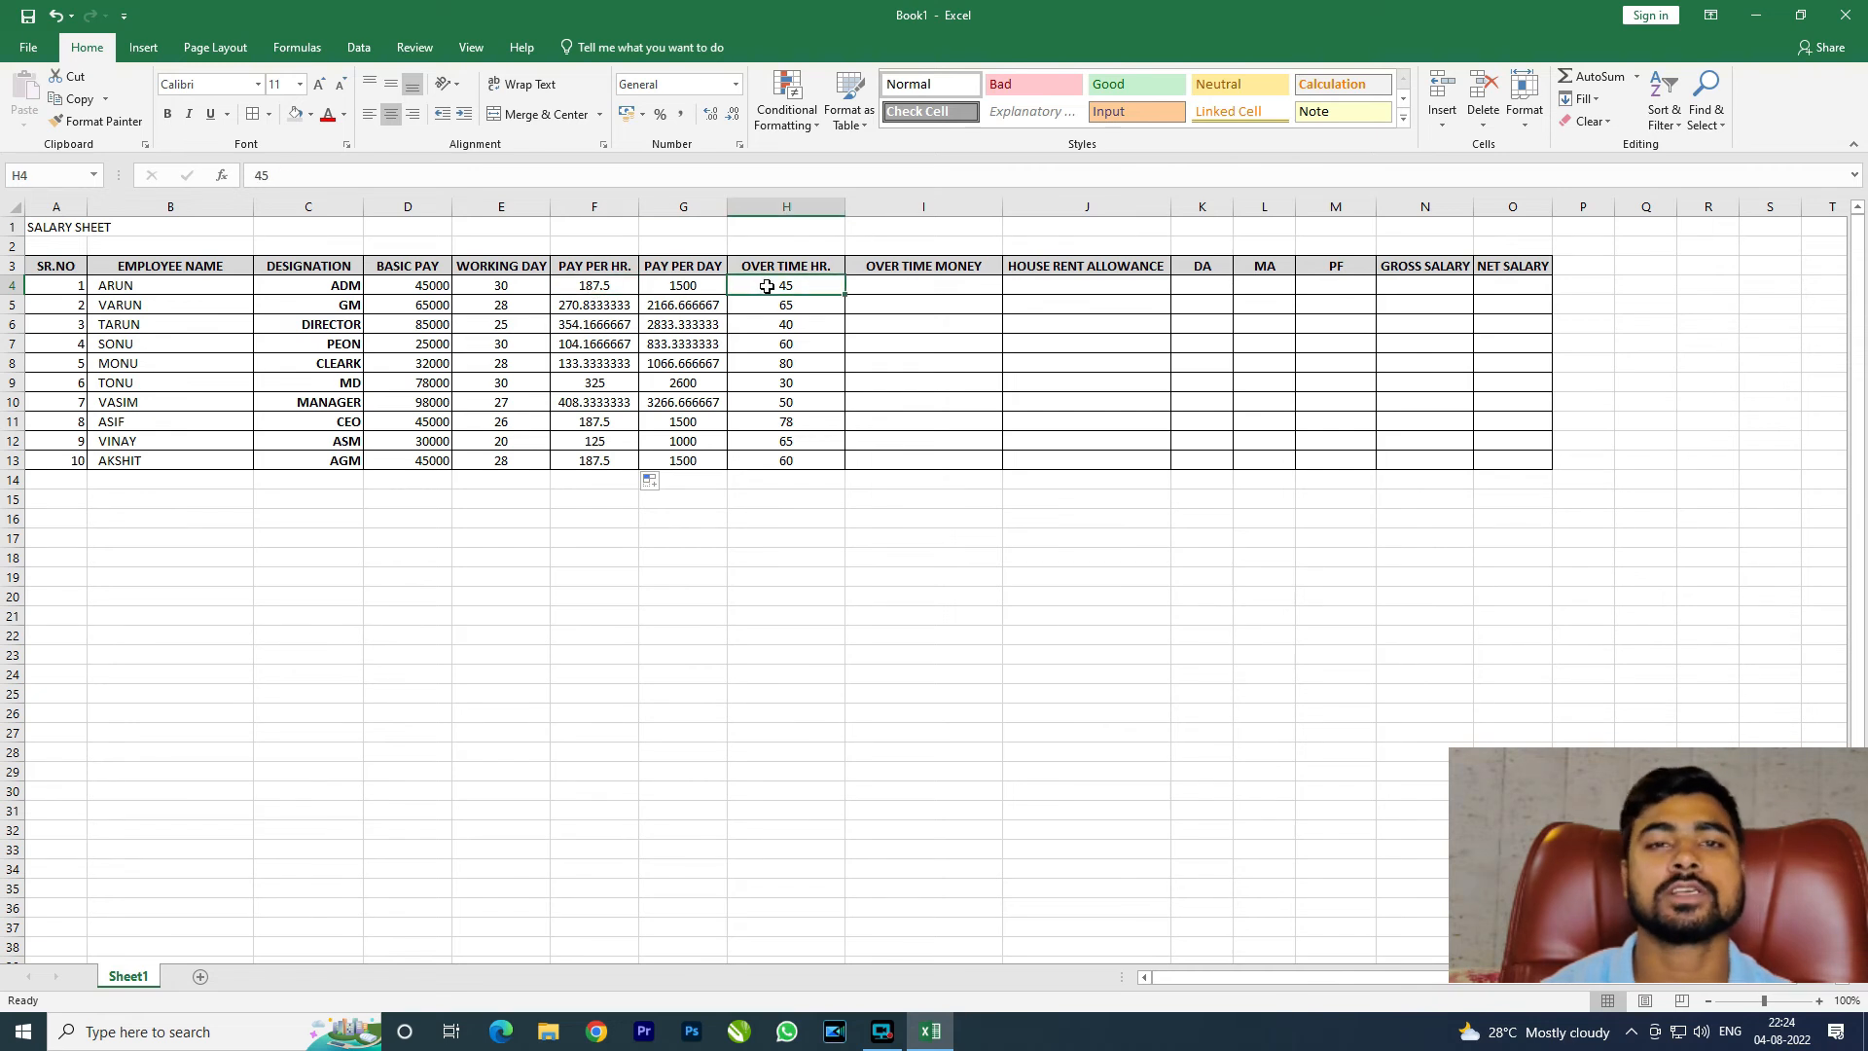
Step: Calculate the first employee's overtime money in I4 with the formula =D4/30/8*H4
{"action": "left_click", "coordinate": [909, 288]}
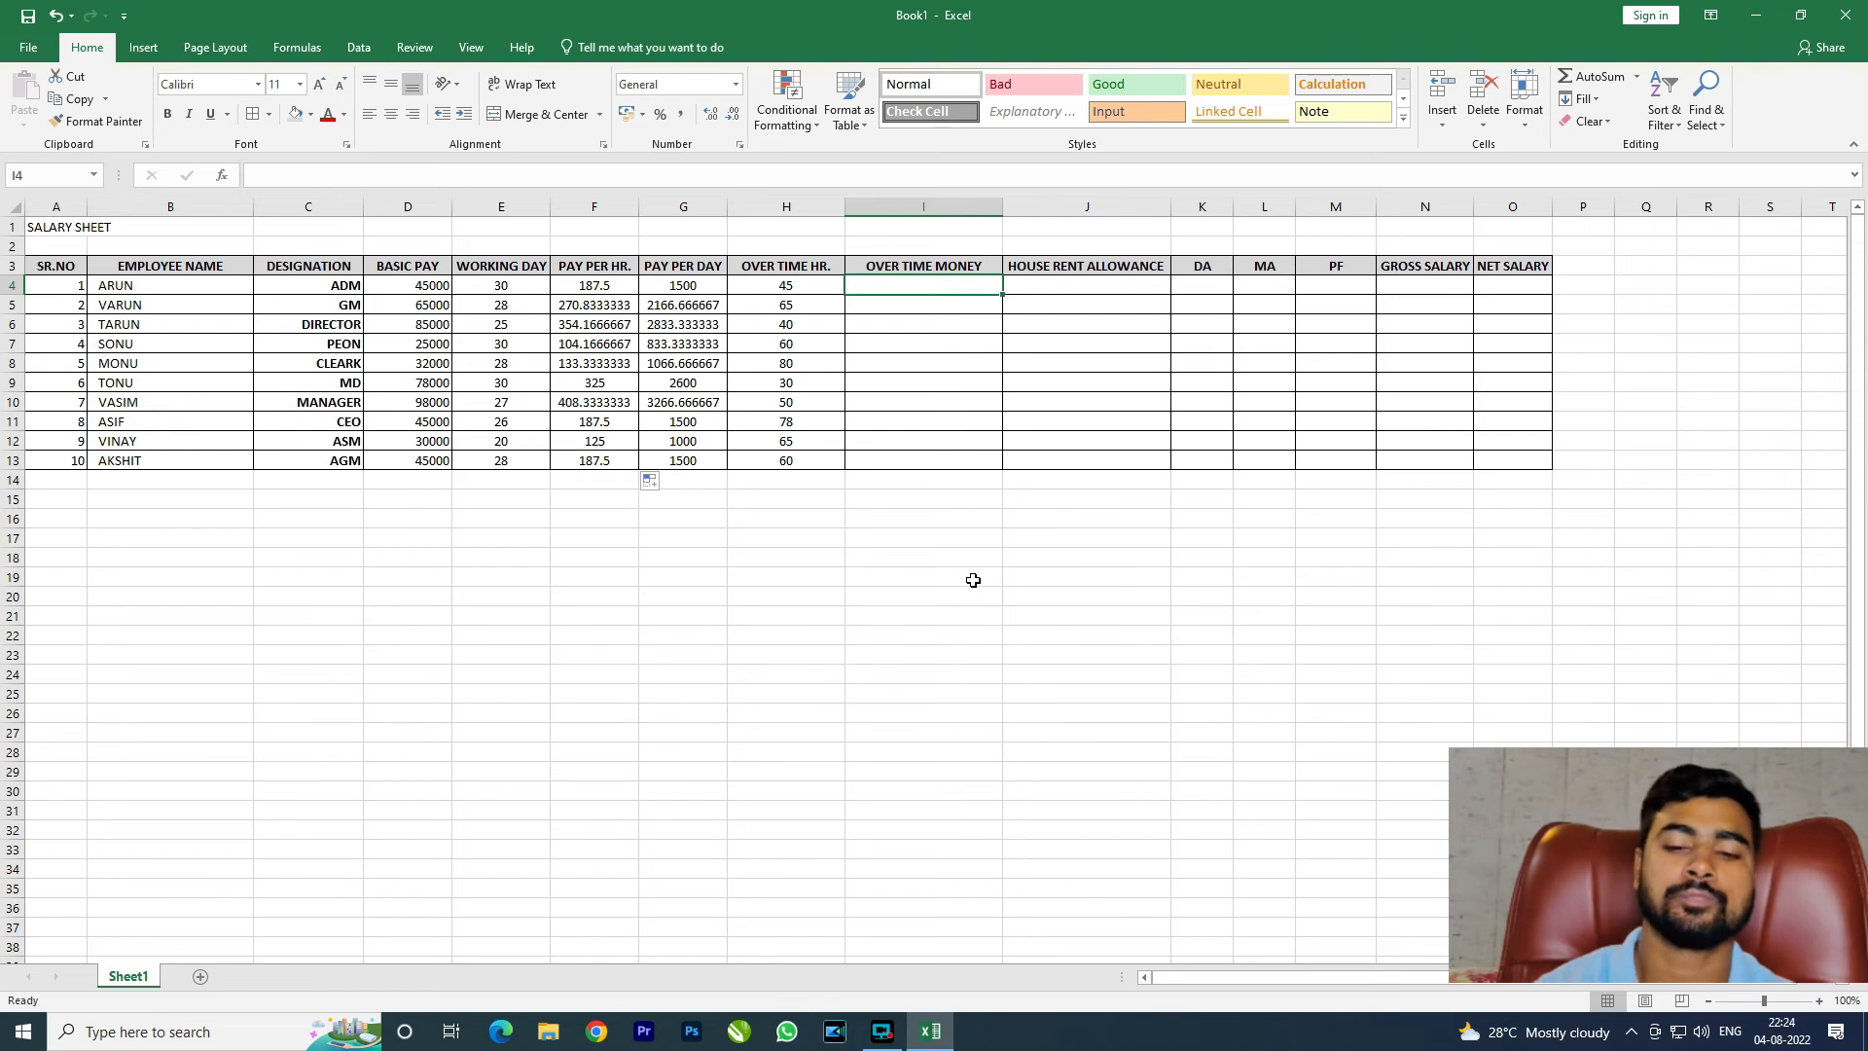
{"action": "type", "text": "="}
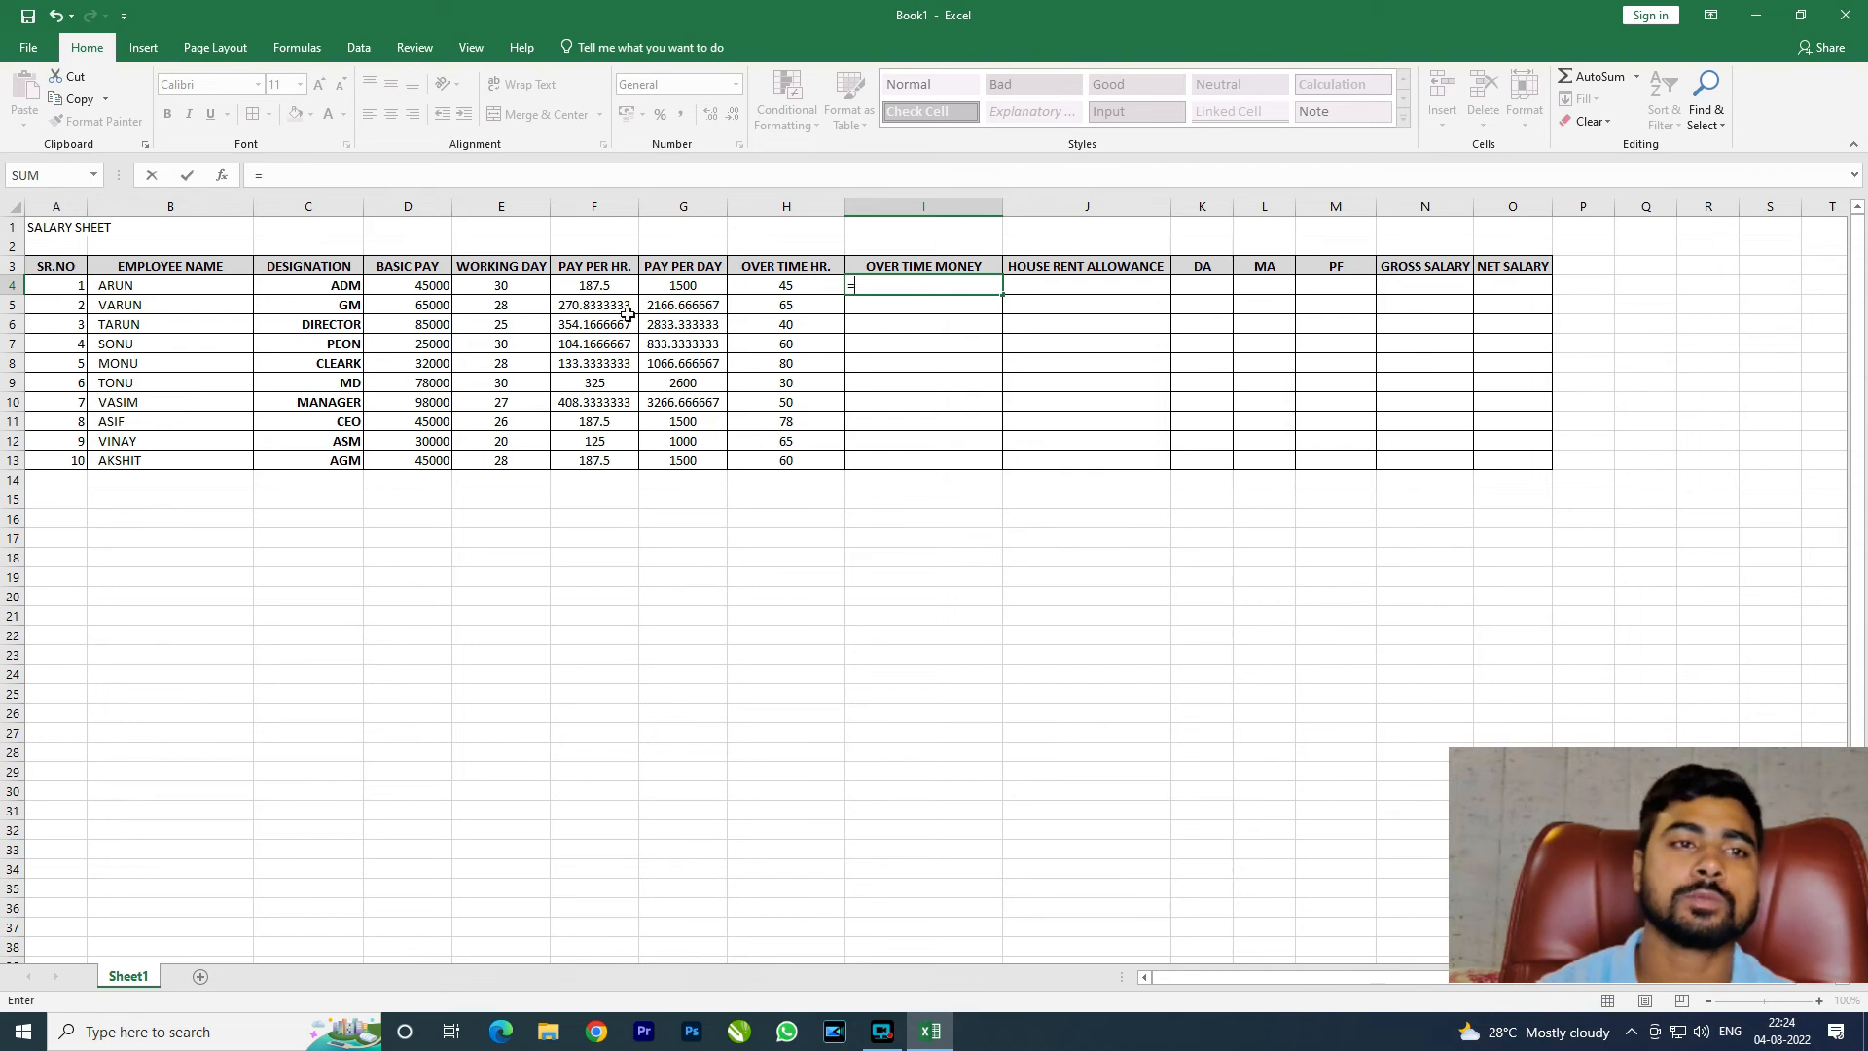
{"action": "left_click", "coordinate": [433, 285]}
{"action": "type", "text": "/30/8"}
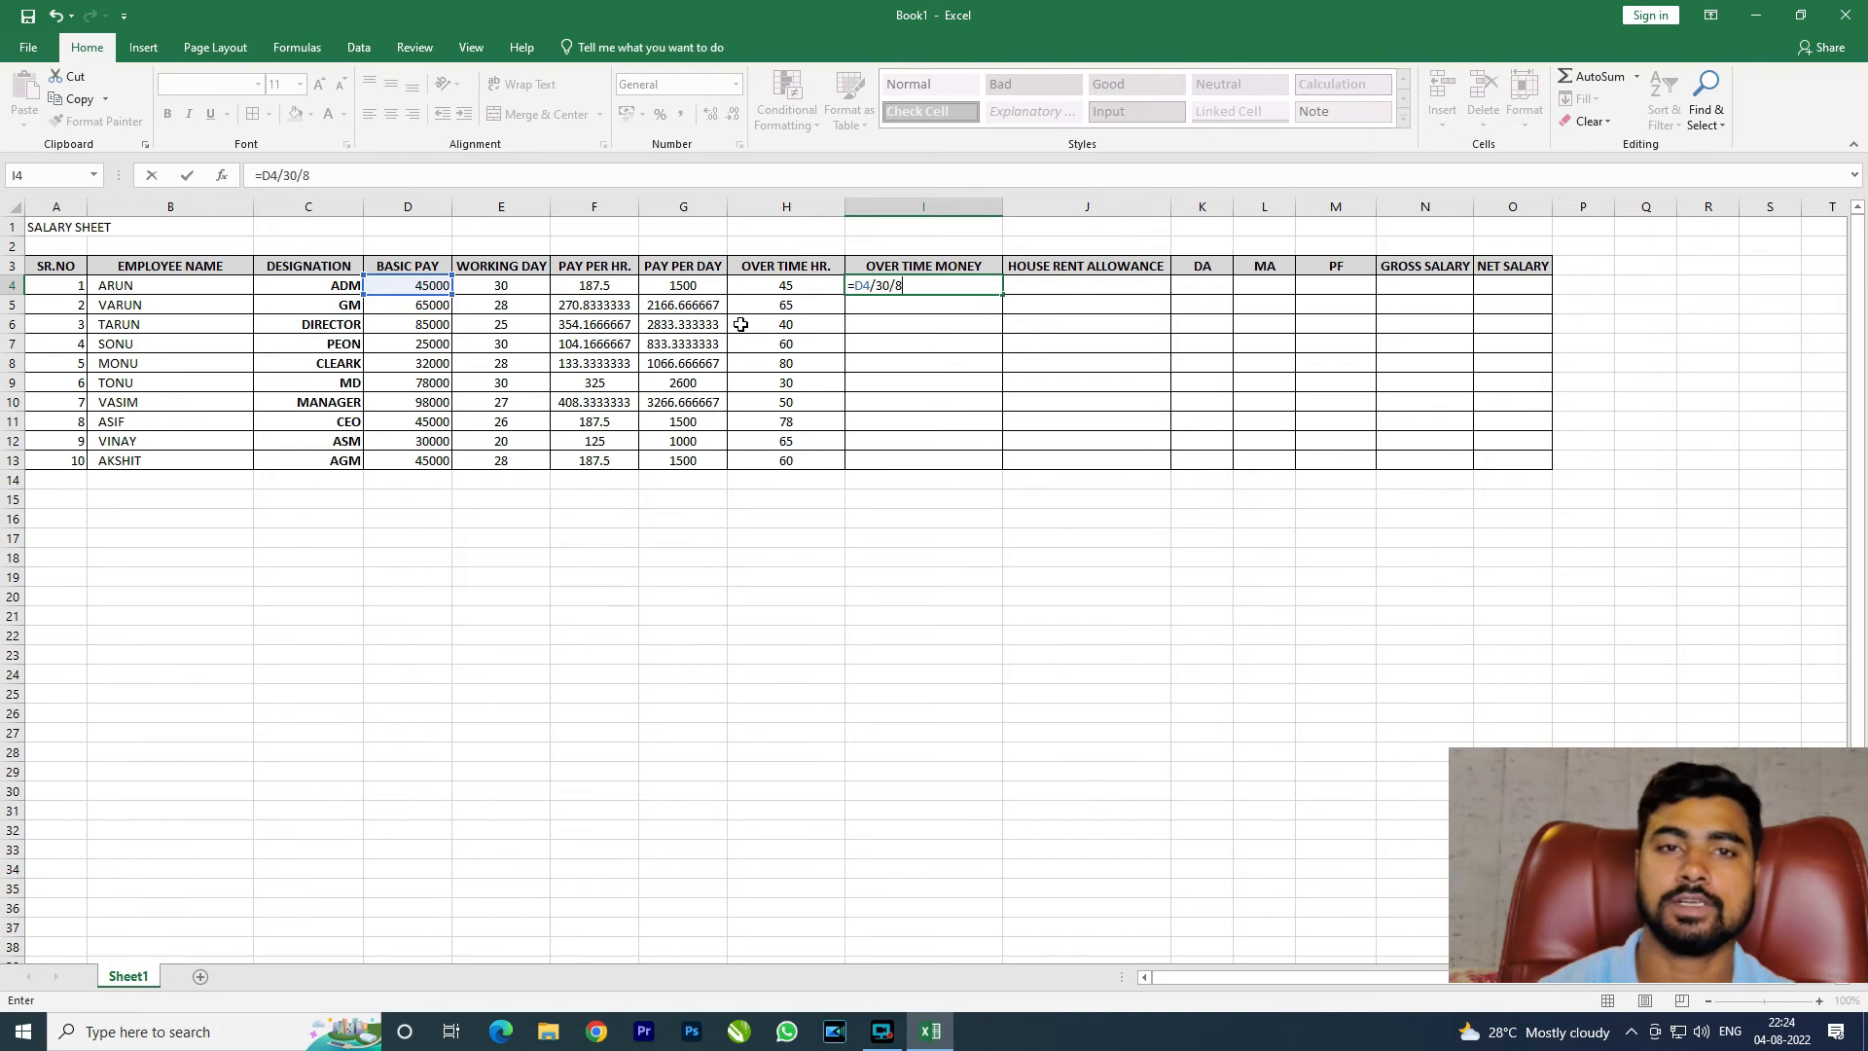
{"action": "type", "text": "*"}
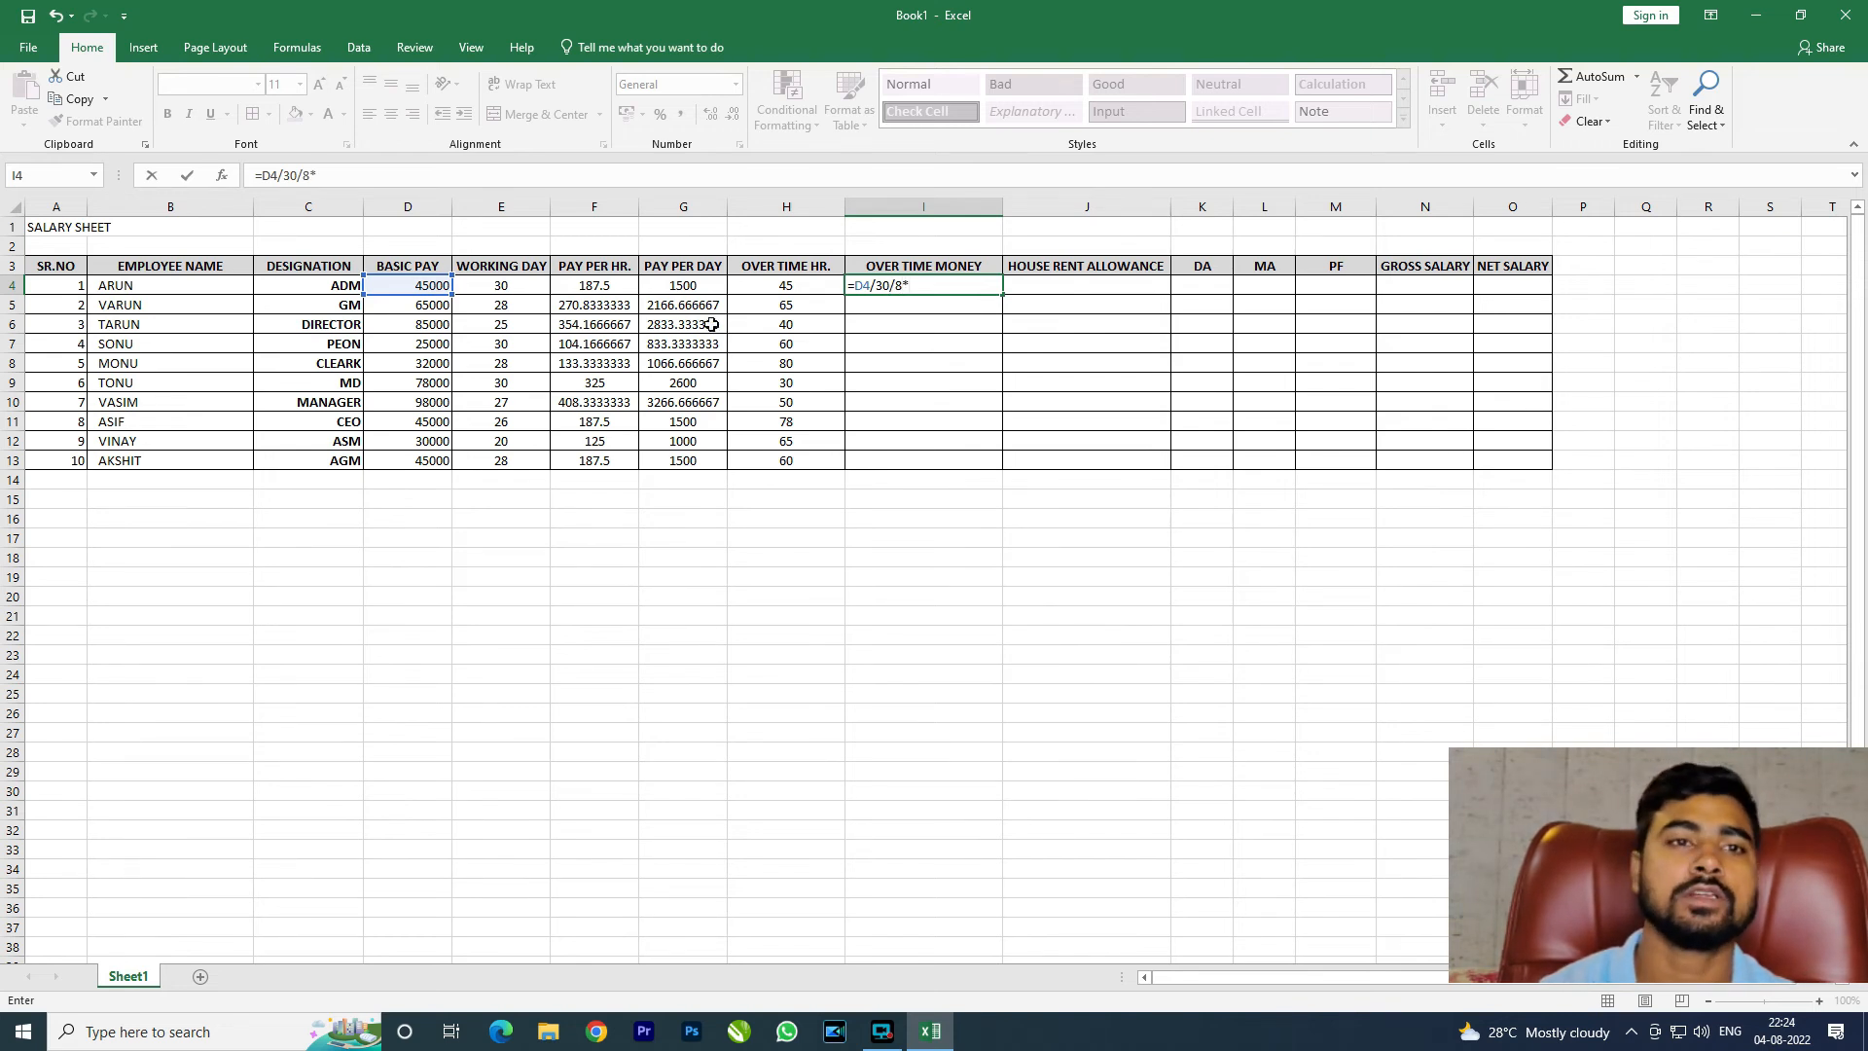
{"action": "left_click", "coordinate": [786, 285]}
{"action": "key", "text": "Return"}
Step: Fill the overtime money formula from I4 down through I13 for all employees
{"action": "left_click", "coordinate": [992, 288]}
{"action": "left_click_drag", "start_coordinate": [1001, 292], "coordinate": [1001, 465]}
{"action": "left_click", "coordinate": [956, 514]}
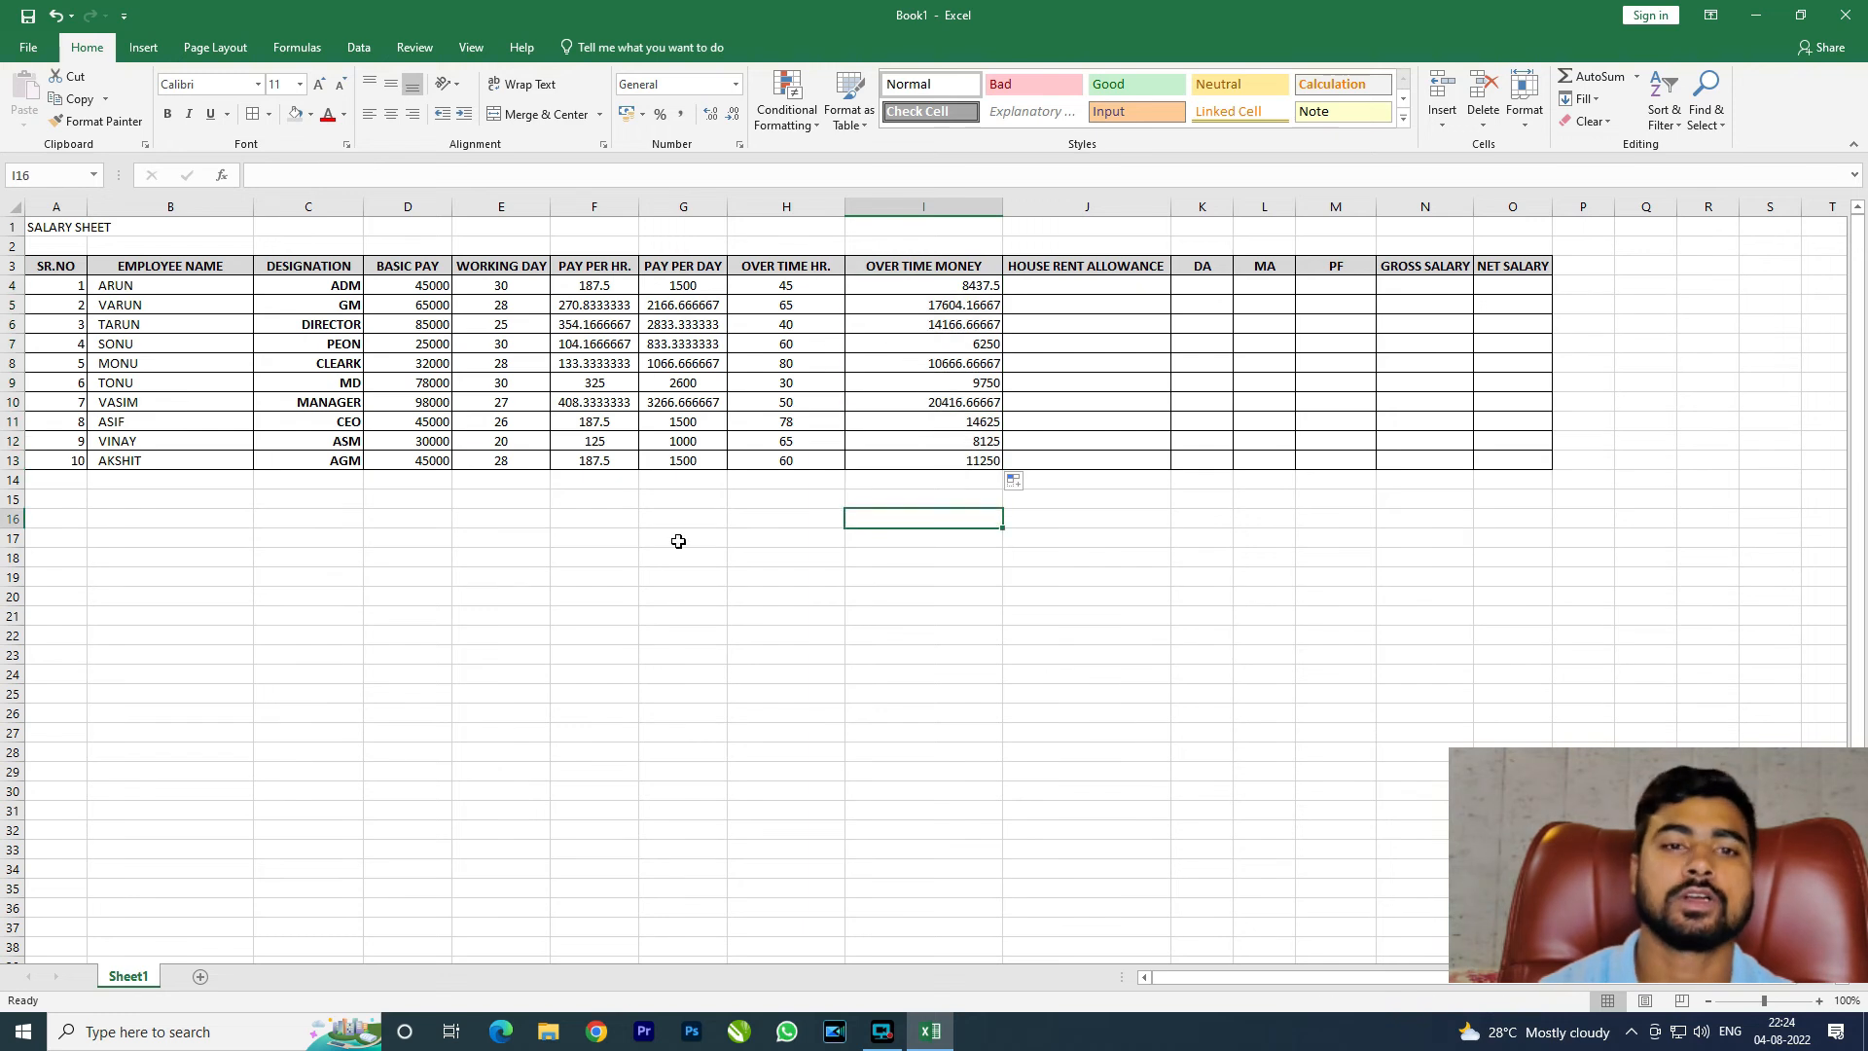
Step: Cross-check the first employee's overtime money with the formula =F4*H4 in the empty cell G19, and clear that cell
{"action": "left_click", "coordinate": [675, 582]}
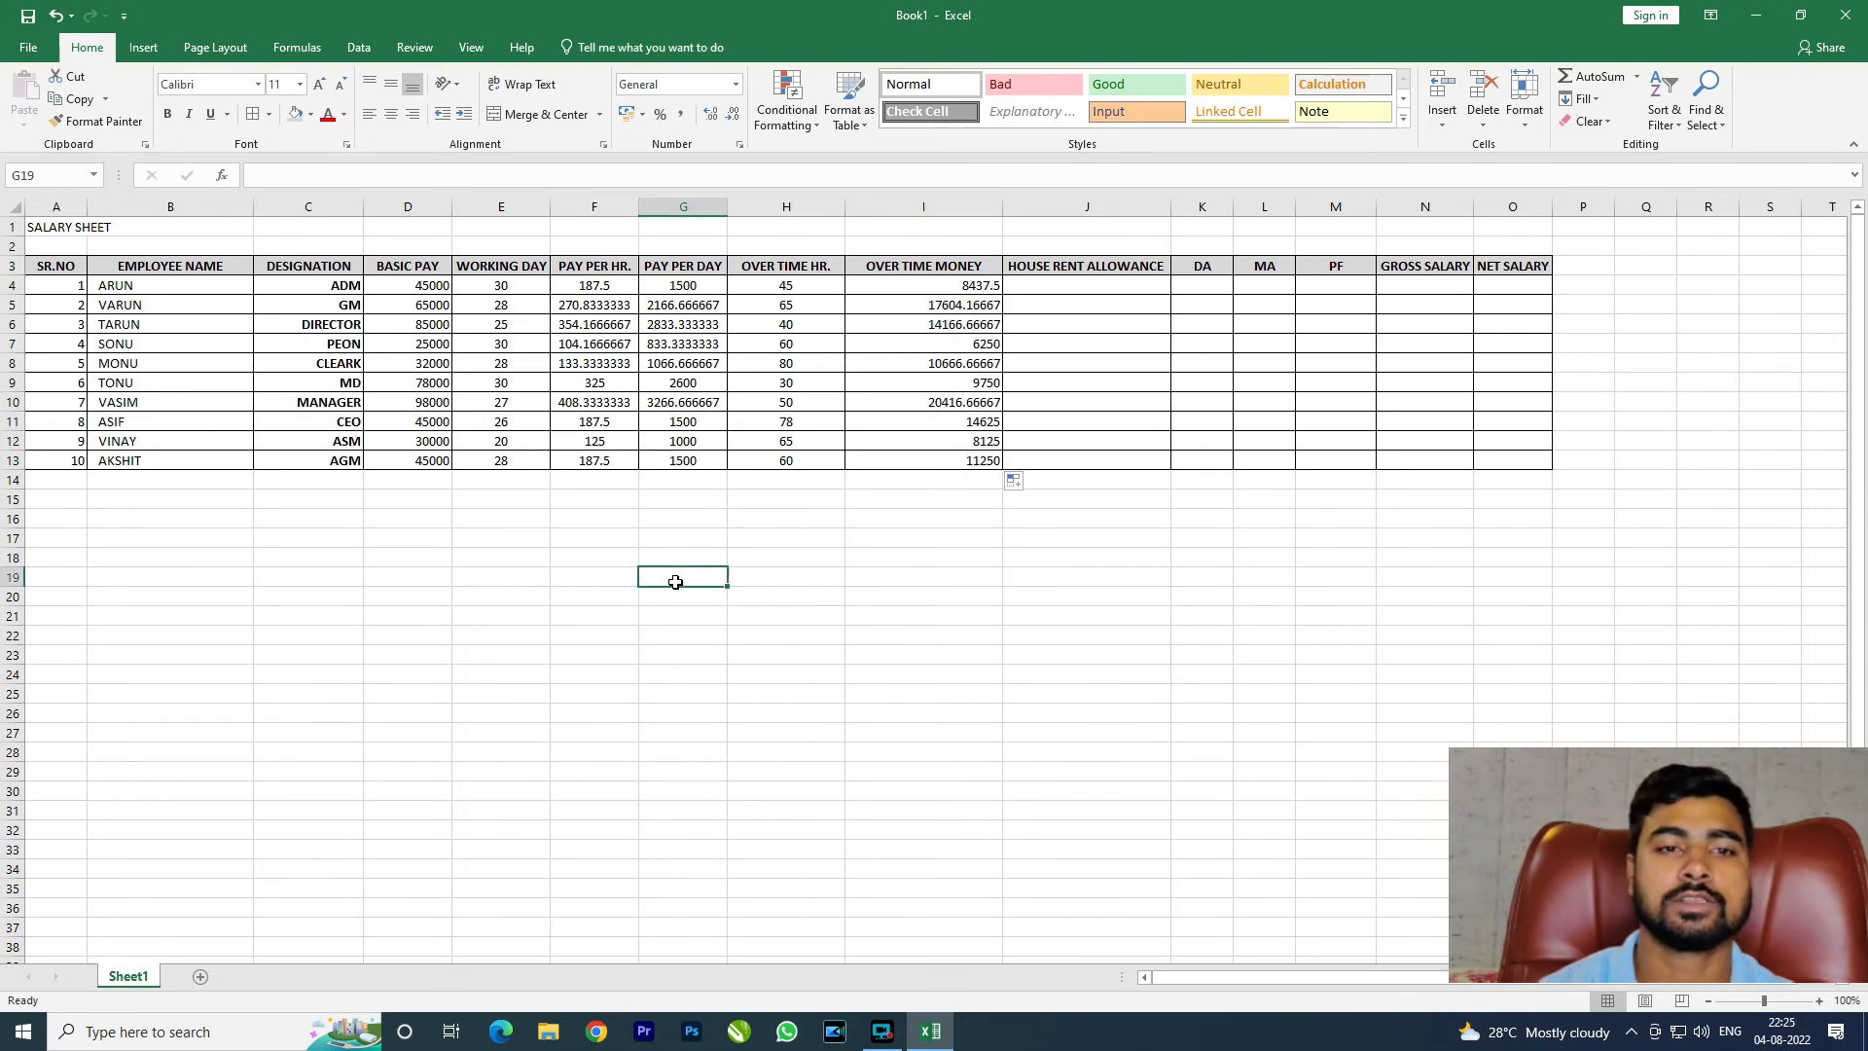
{"action": "type", "text": "="}
{"action": "left_click", "coordinate": [600, 288]}
{"action": "type", "text": "*"}
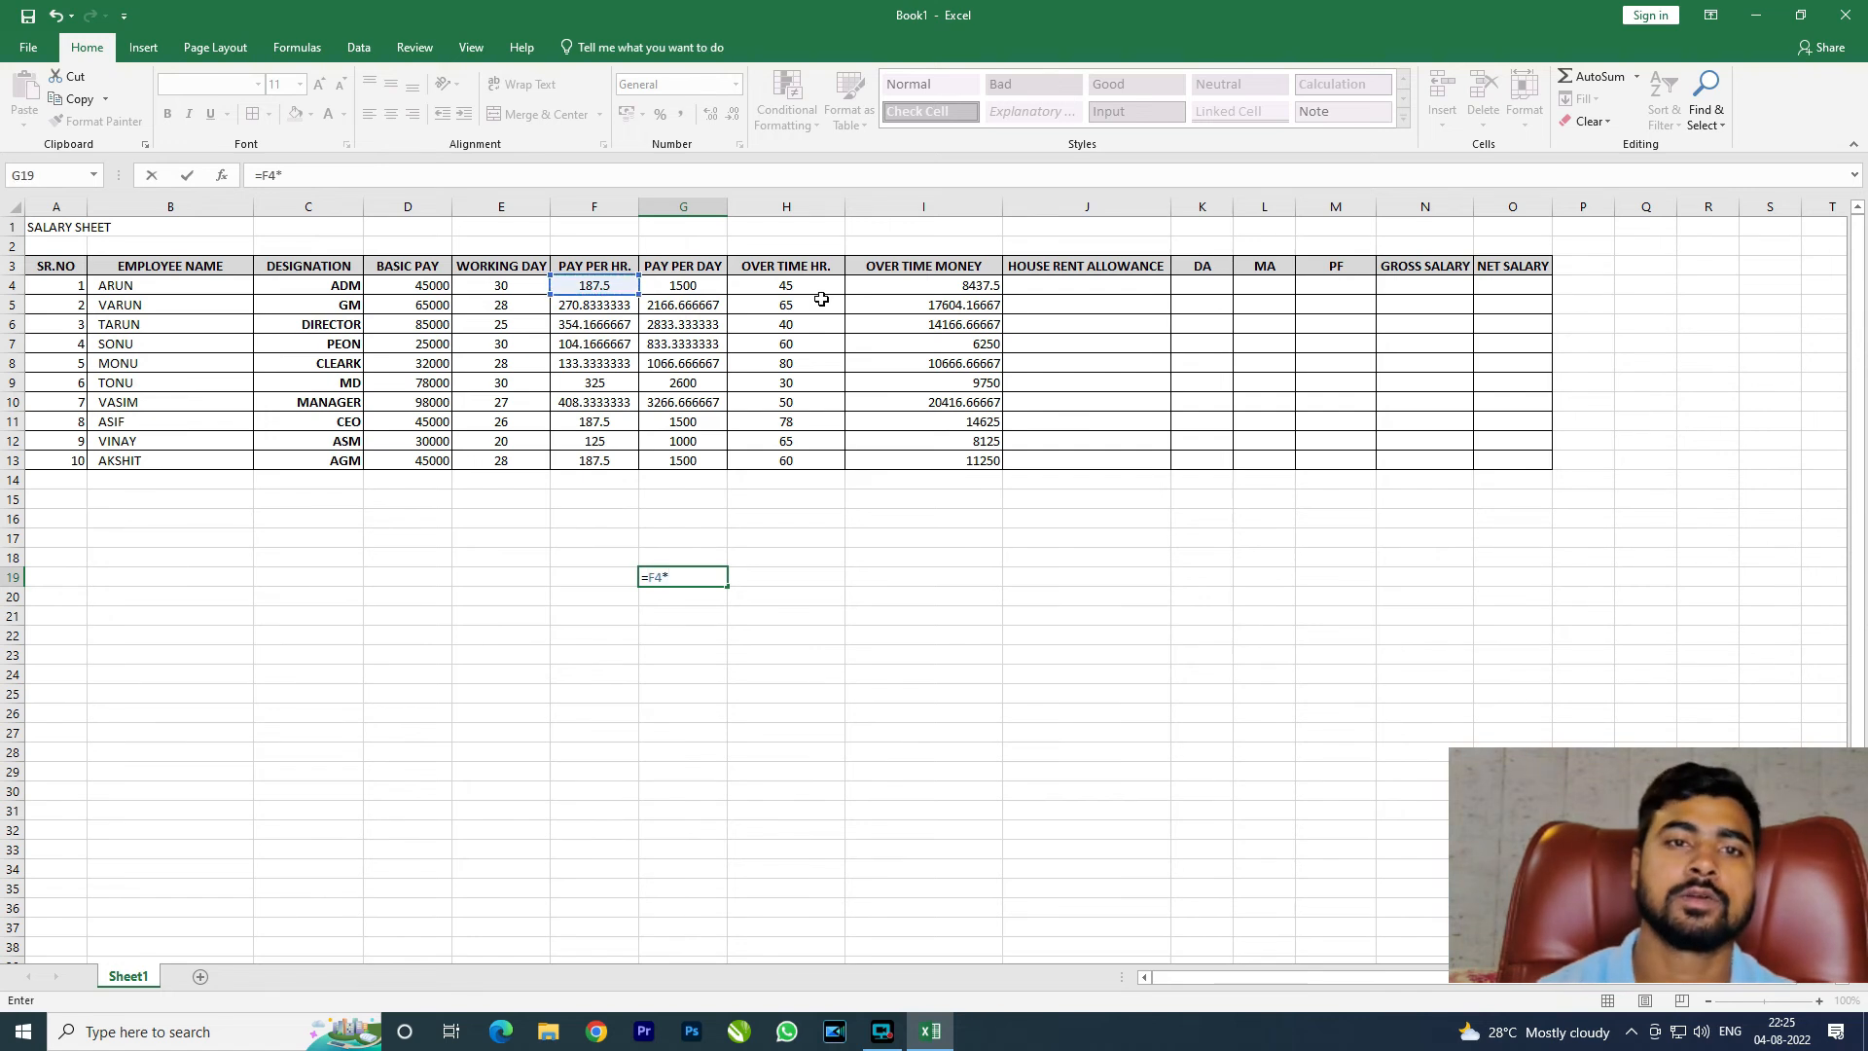
{"action": "left_click", "coordinate": [817, 286]}
{"action": "key", "text": "ctrl+Return"}
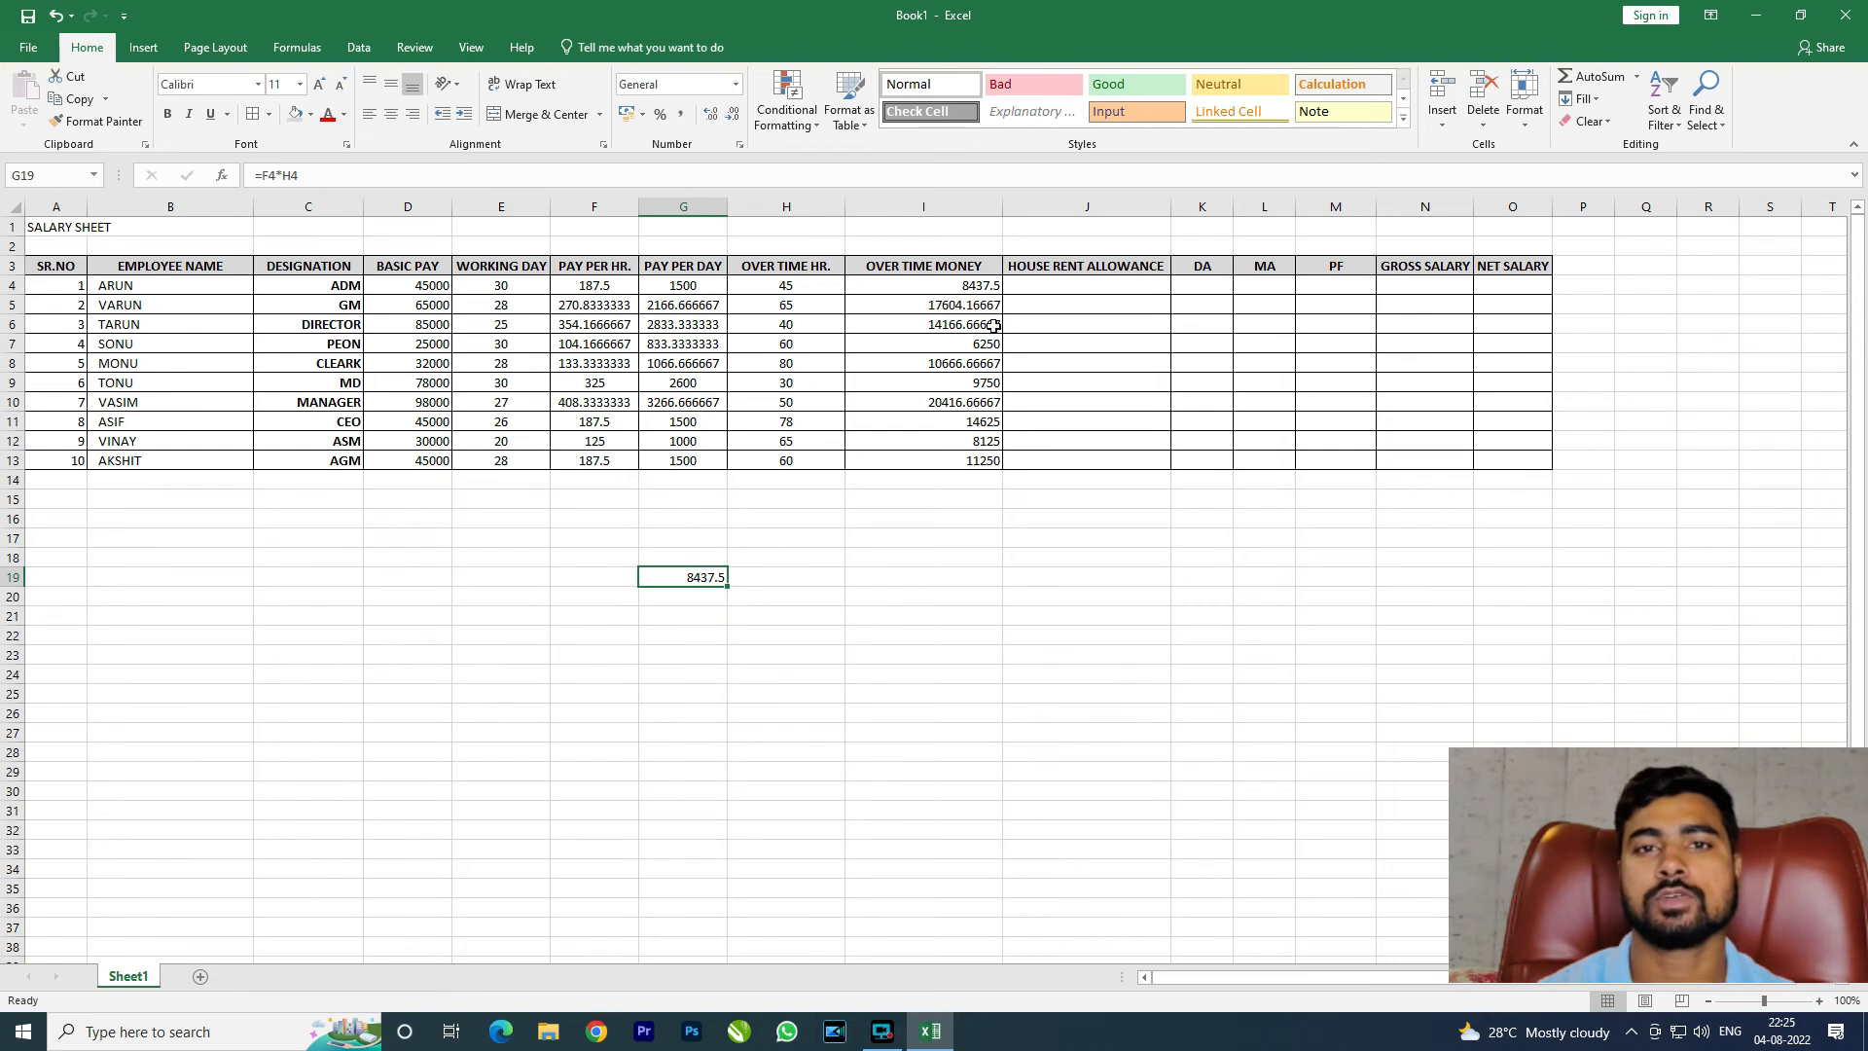
{"action": "key", "text": "Delete"}
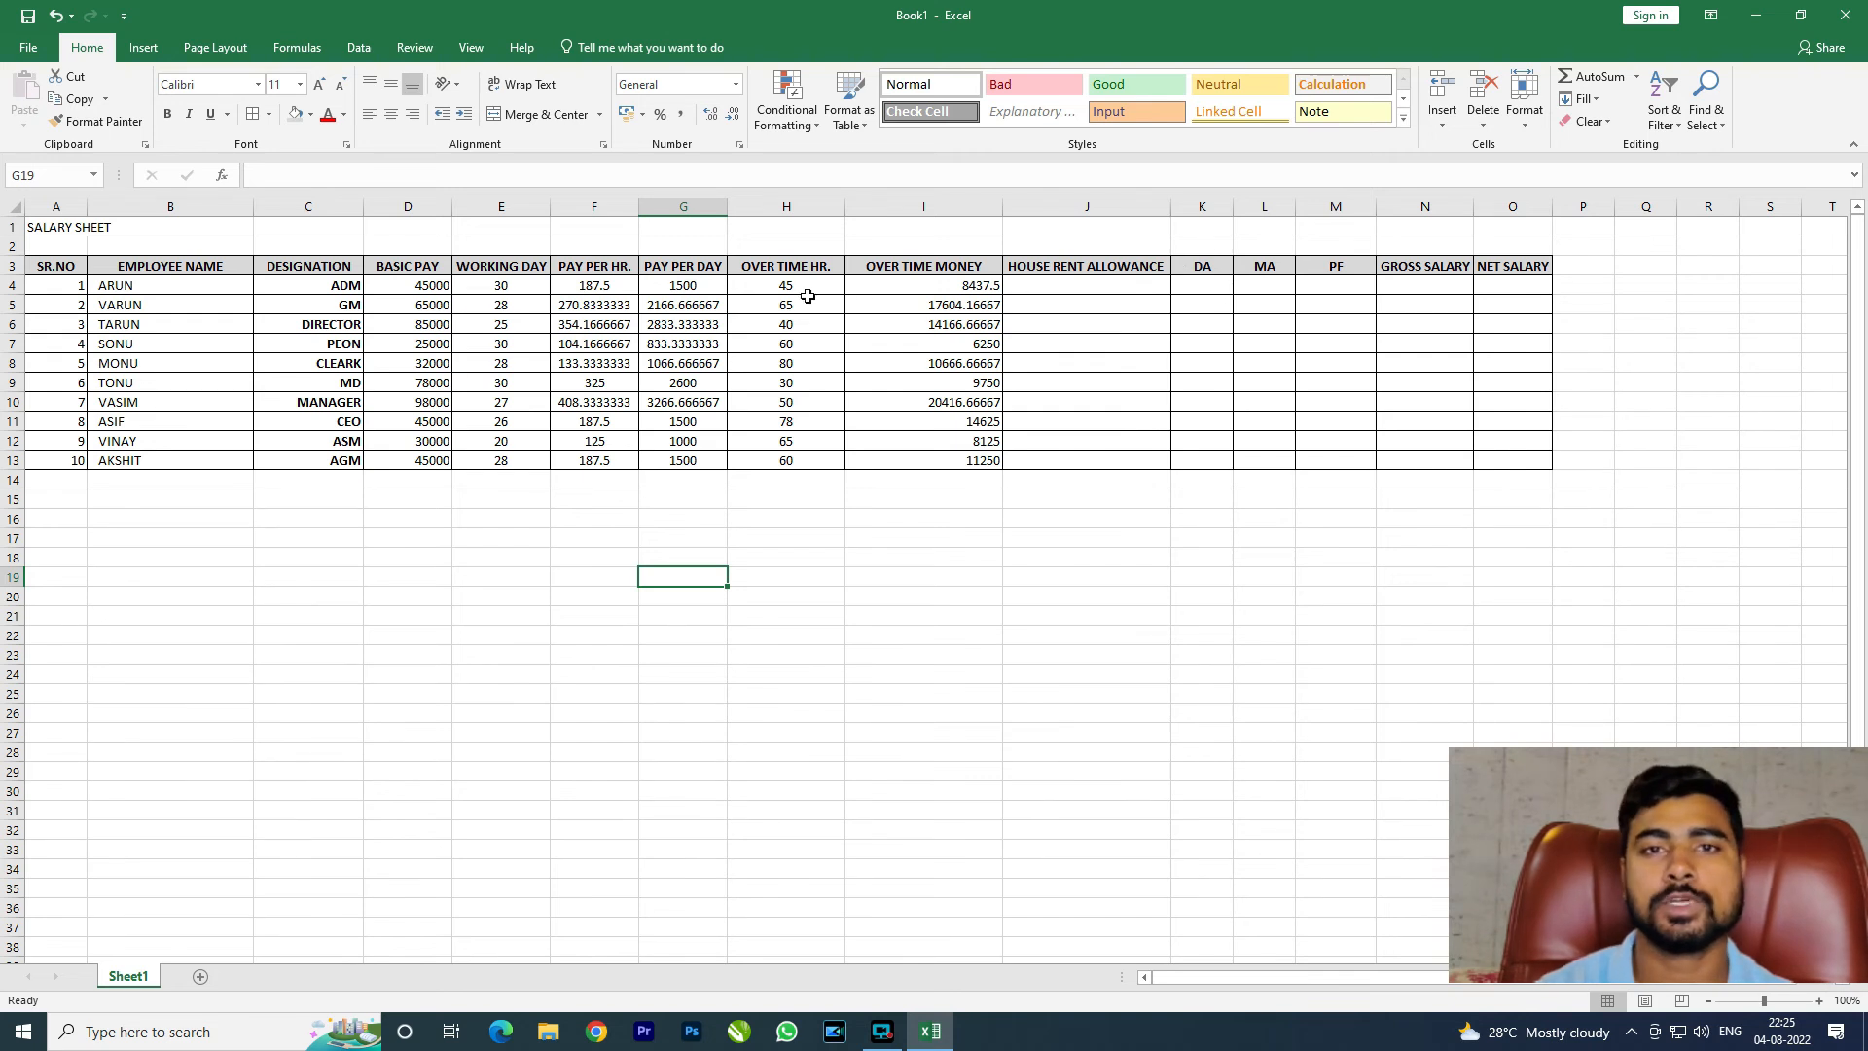
Step: Calculate house rent allowance in J4 with the formula =D4*9% and fill it down through J13
{"action": "left_click", "coordinate": [1041, 283]}
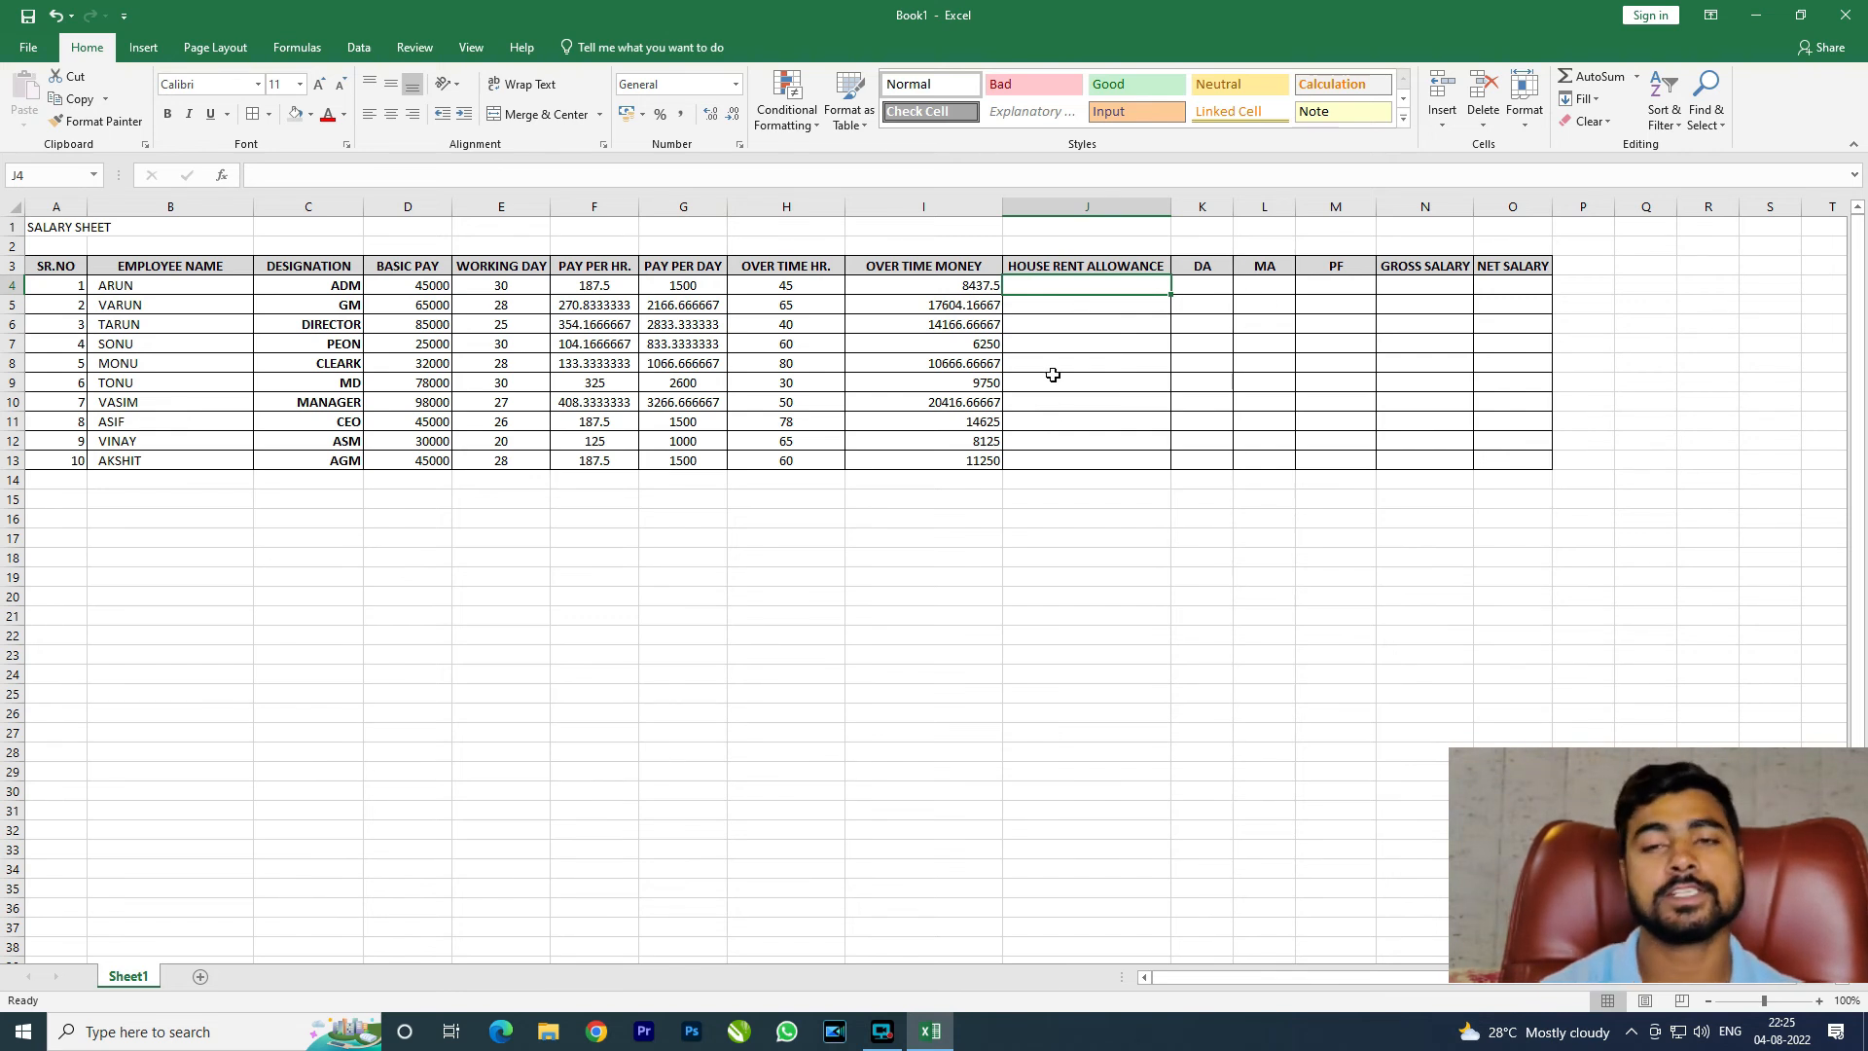
{"action": "type", "text": "="}
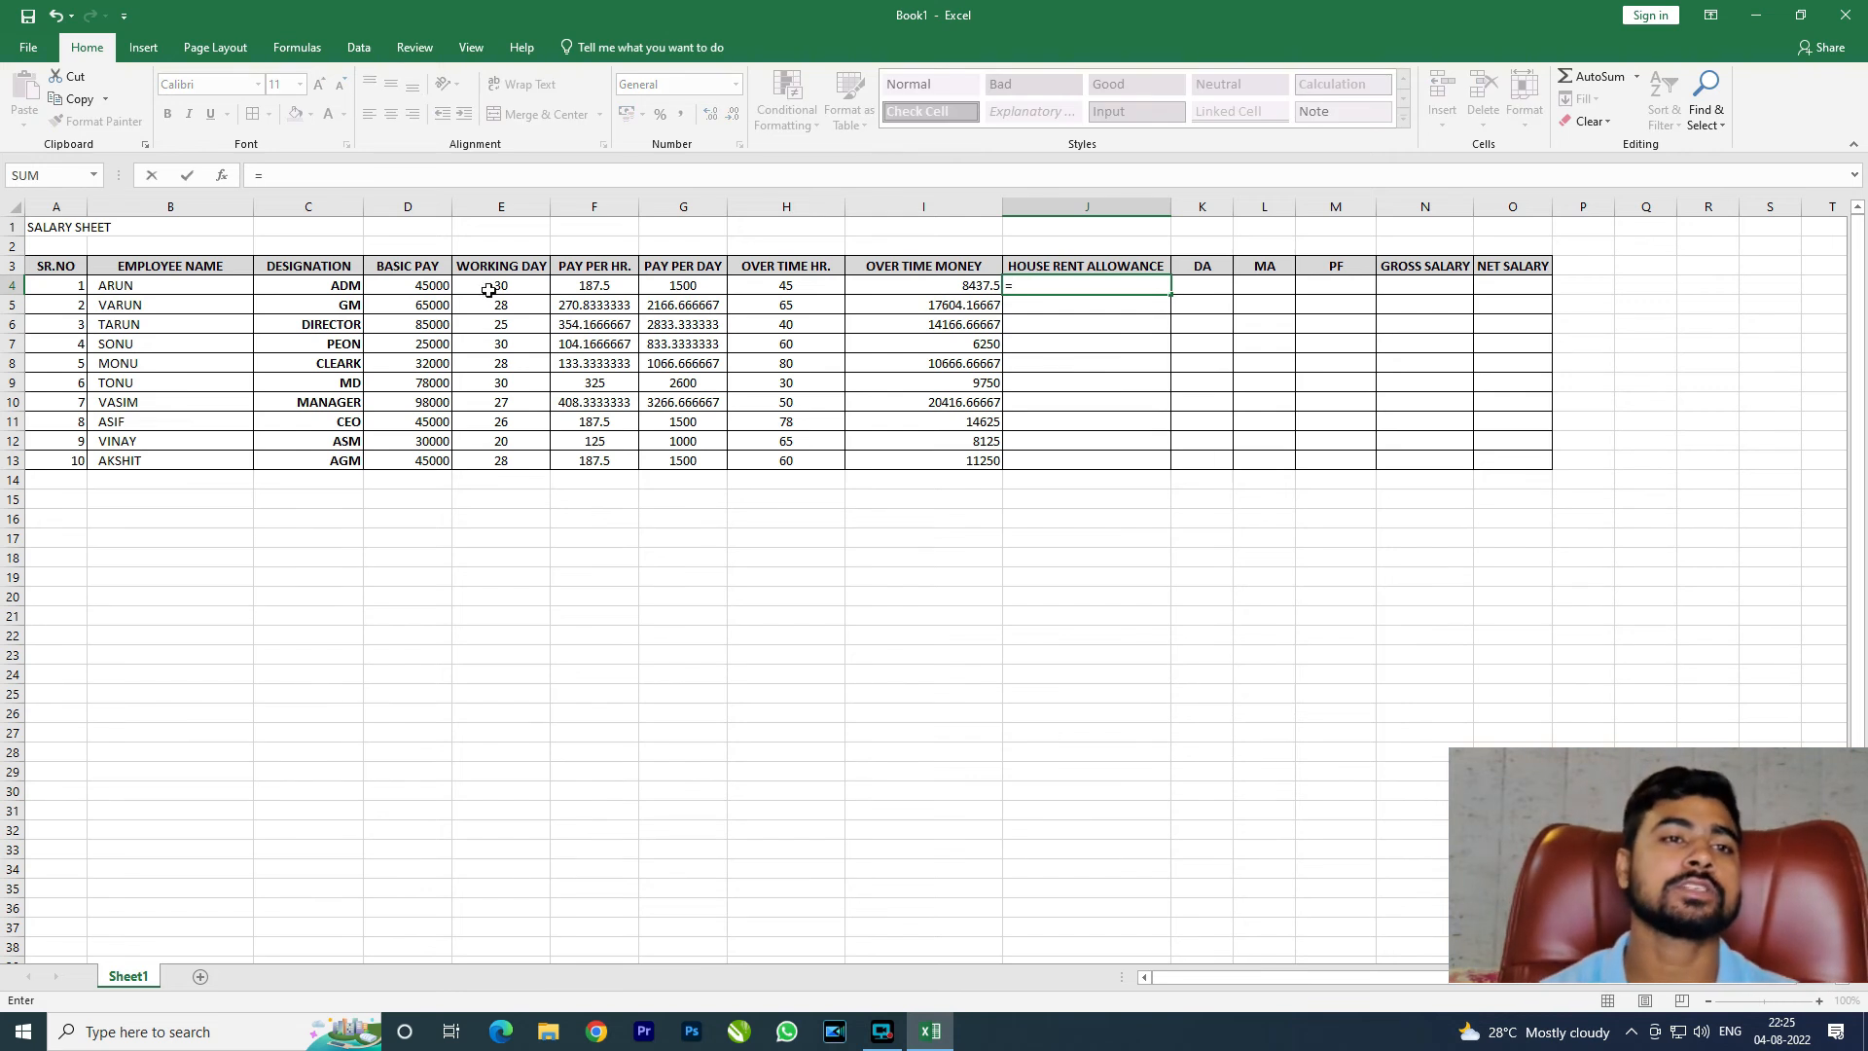
{"action": "left_click", "coordinate": [429, 286]}
{"action": "type", "text": "*9"}
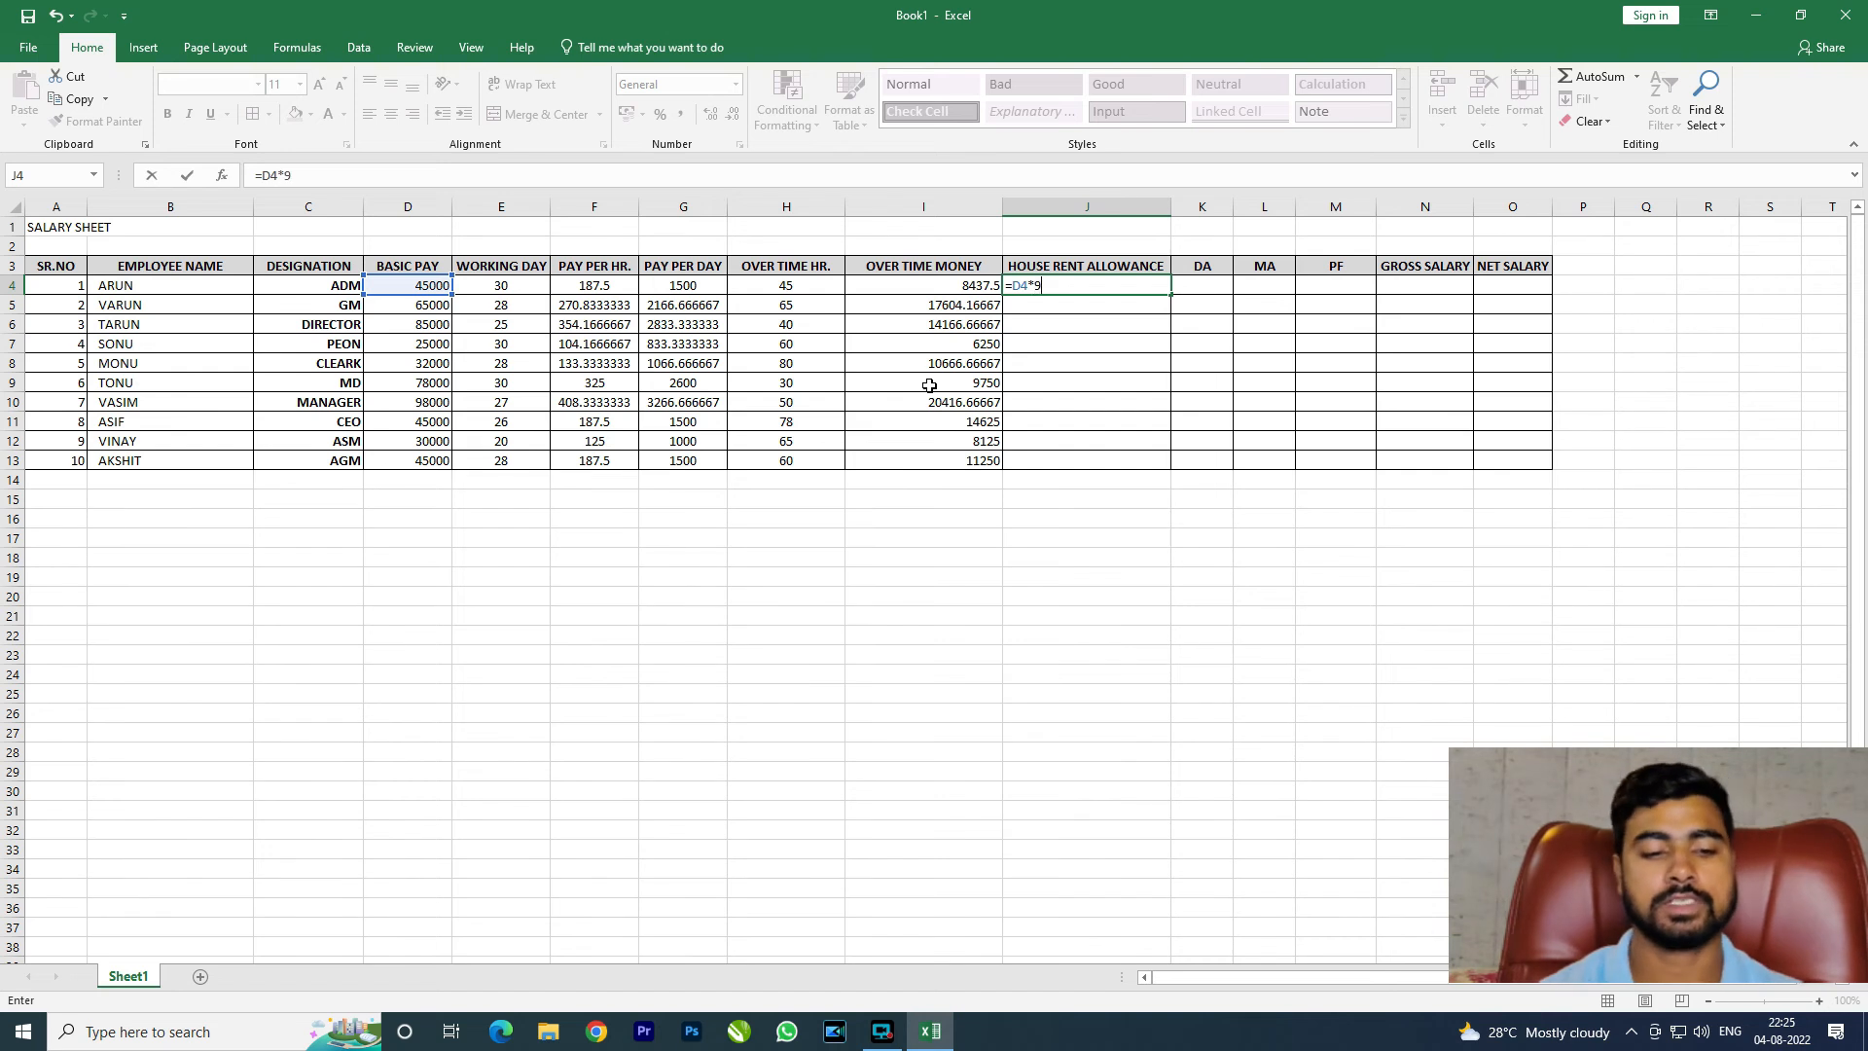
{"action": "type", "text": "%"}
{"action": "key", "text": "Return"}
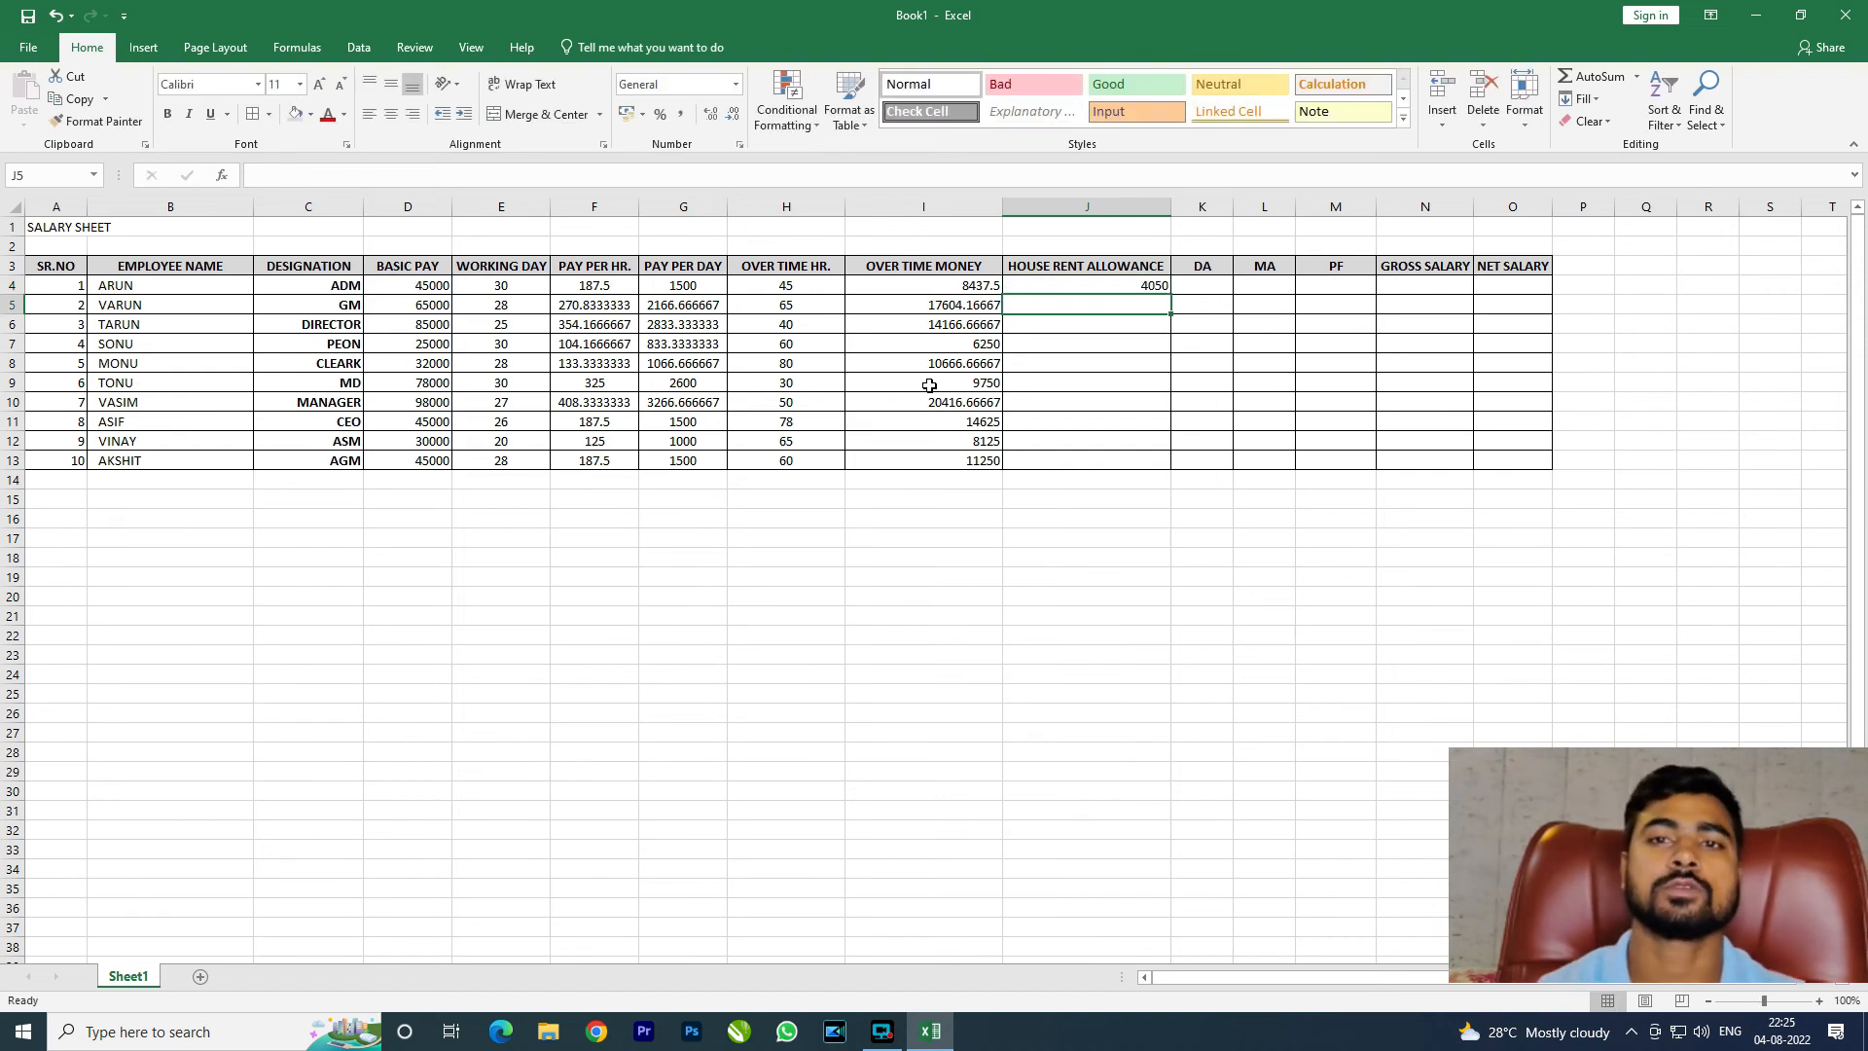
{"action": "left_click", "coordinate": [1066, 287]}
{"action": "left_click_drag", "start_coordinate": [1168, 294], "coordinate": [1168, 471]}
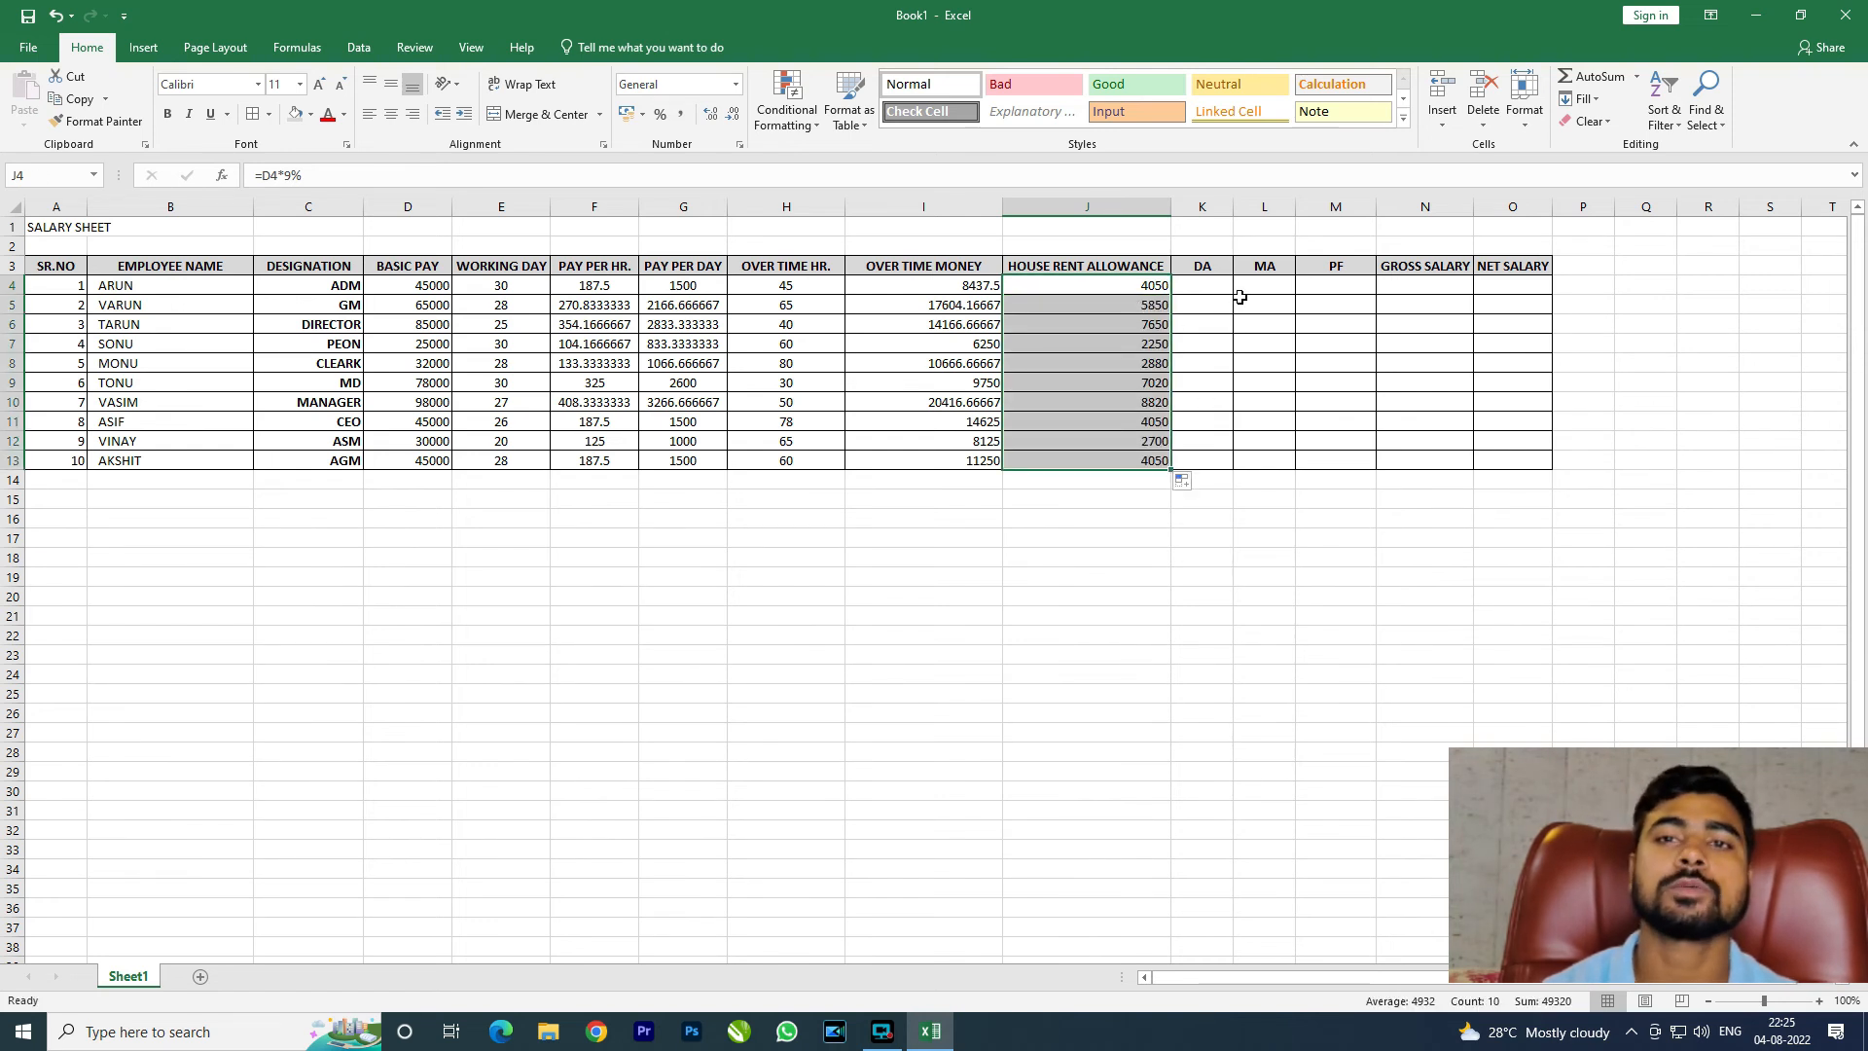
Step: Calculate the first employee's DA in K4 with the formula =D4*5%
{"action": "left_click", "coordinate": [1211, 285]}
{"action": "type", "text": "="}
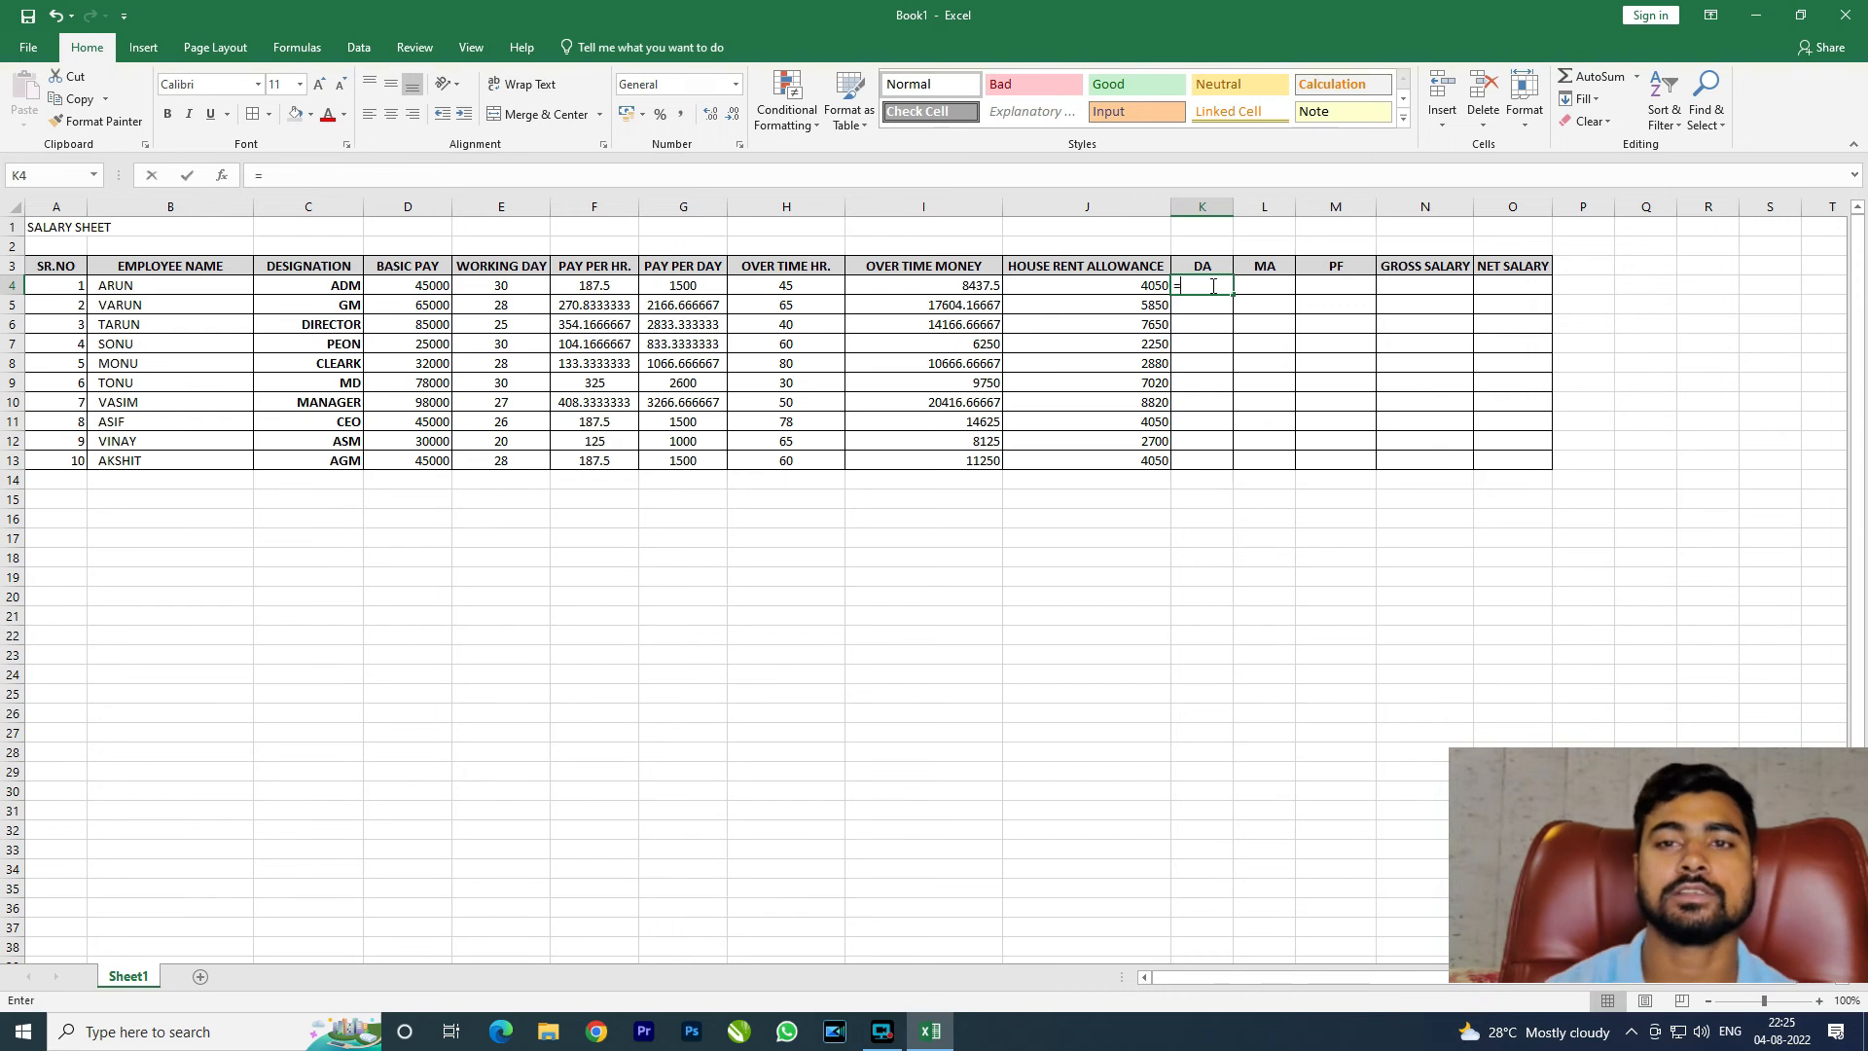
{"action": "type", "text": "D2"}
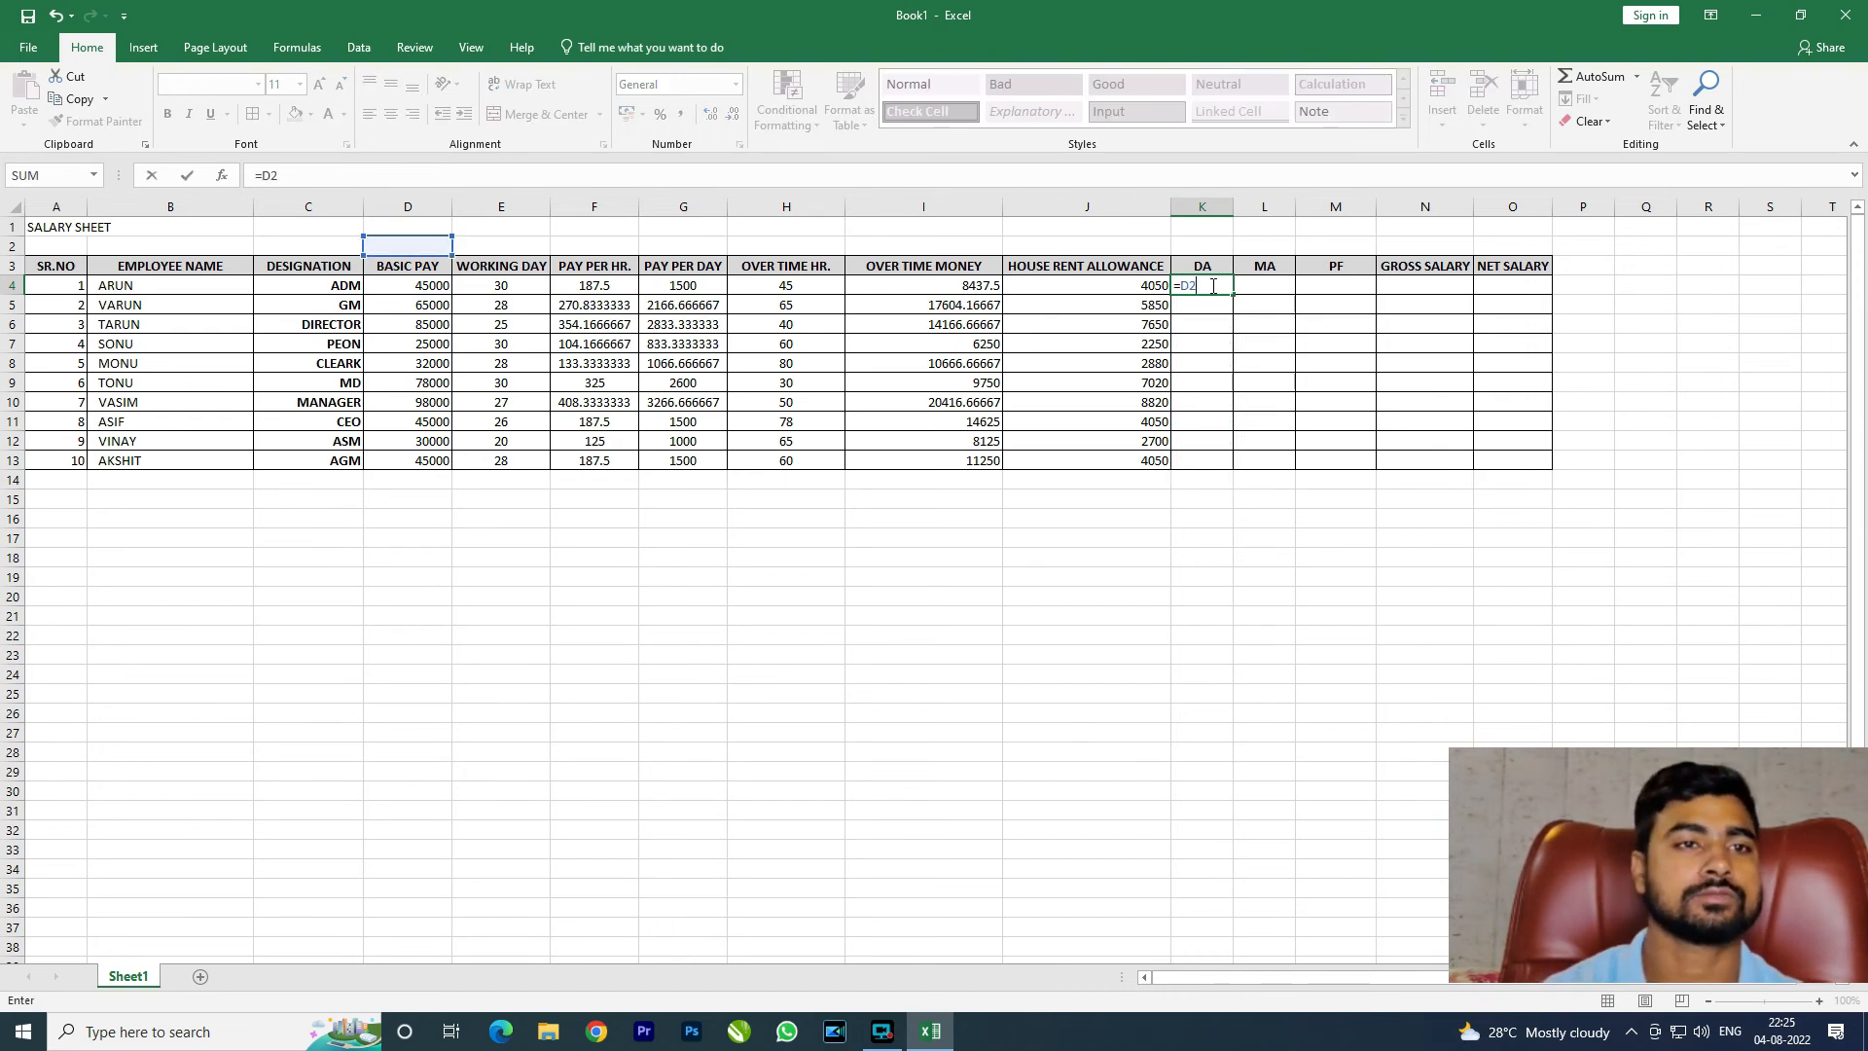
{"action": "key", "text": "BackSpace"}
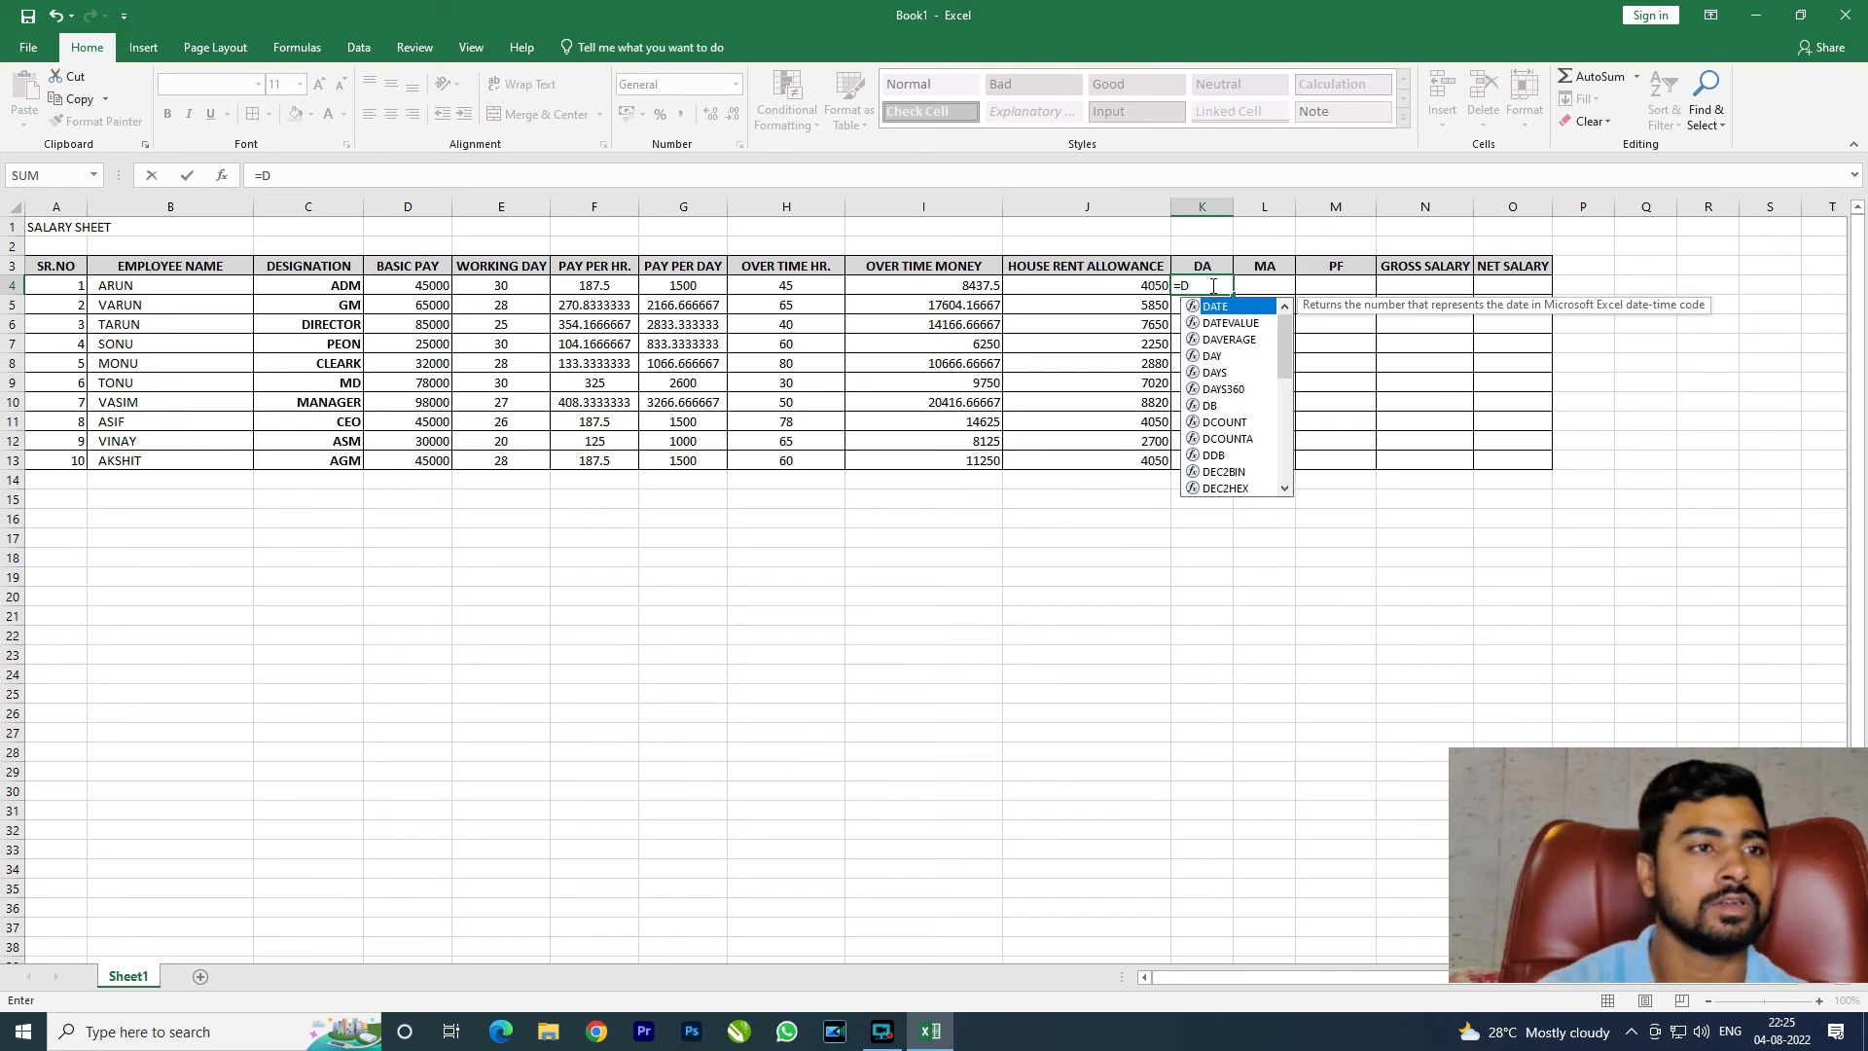
{"action": "type", "text": "4*5"}
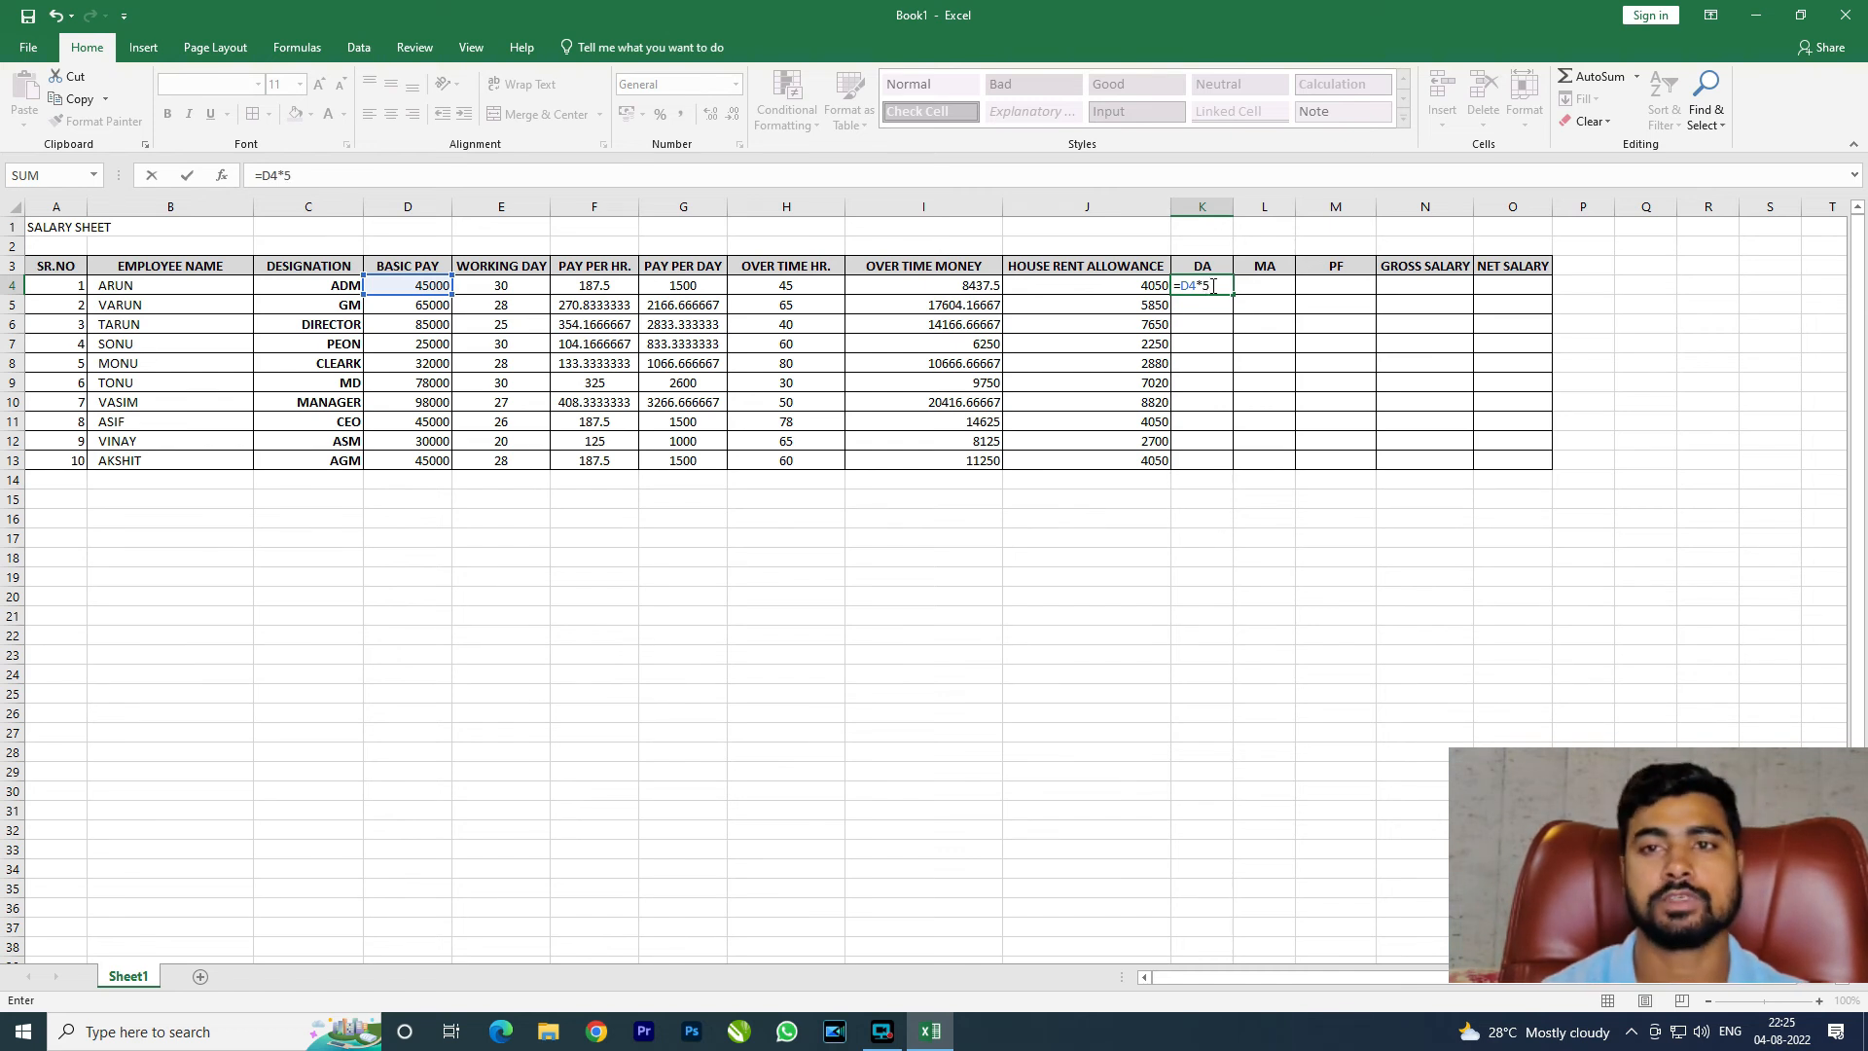
{"action": "key", "text": "Return"}
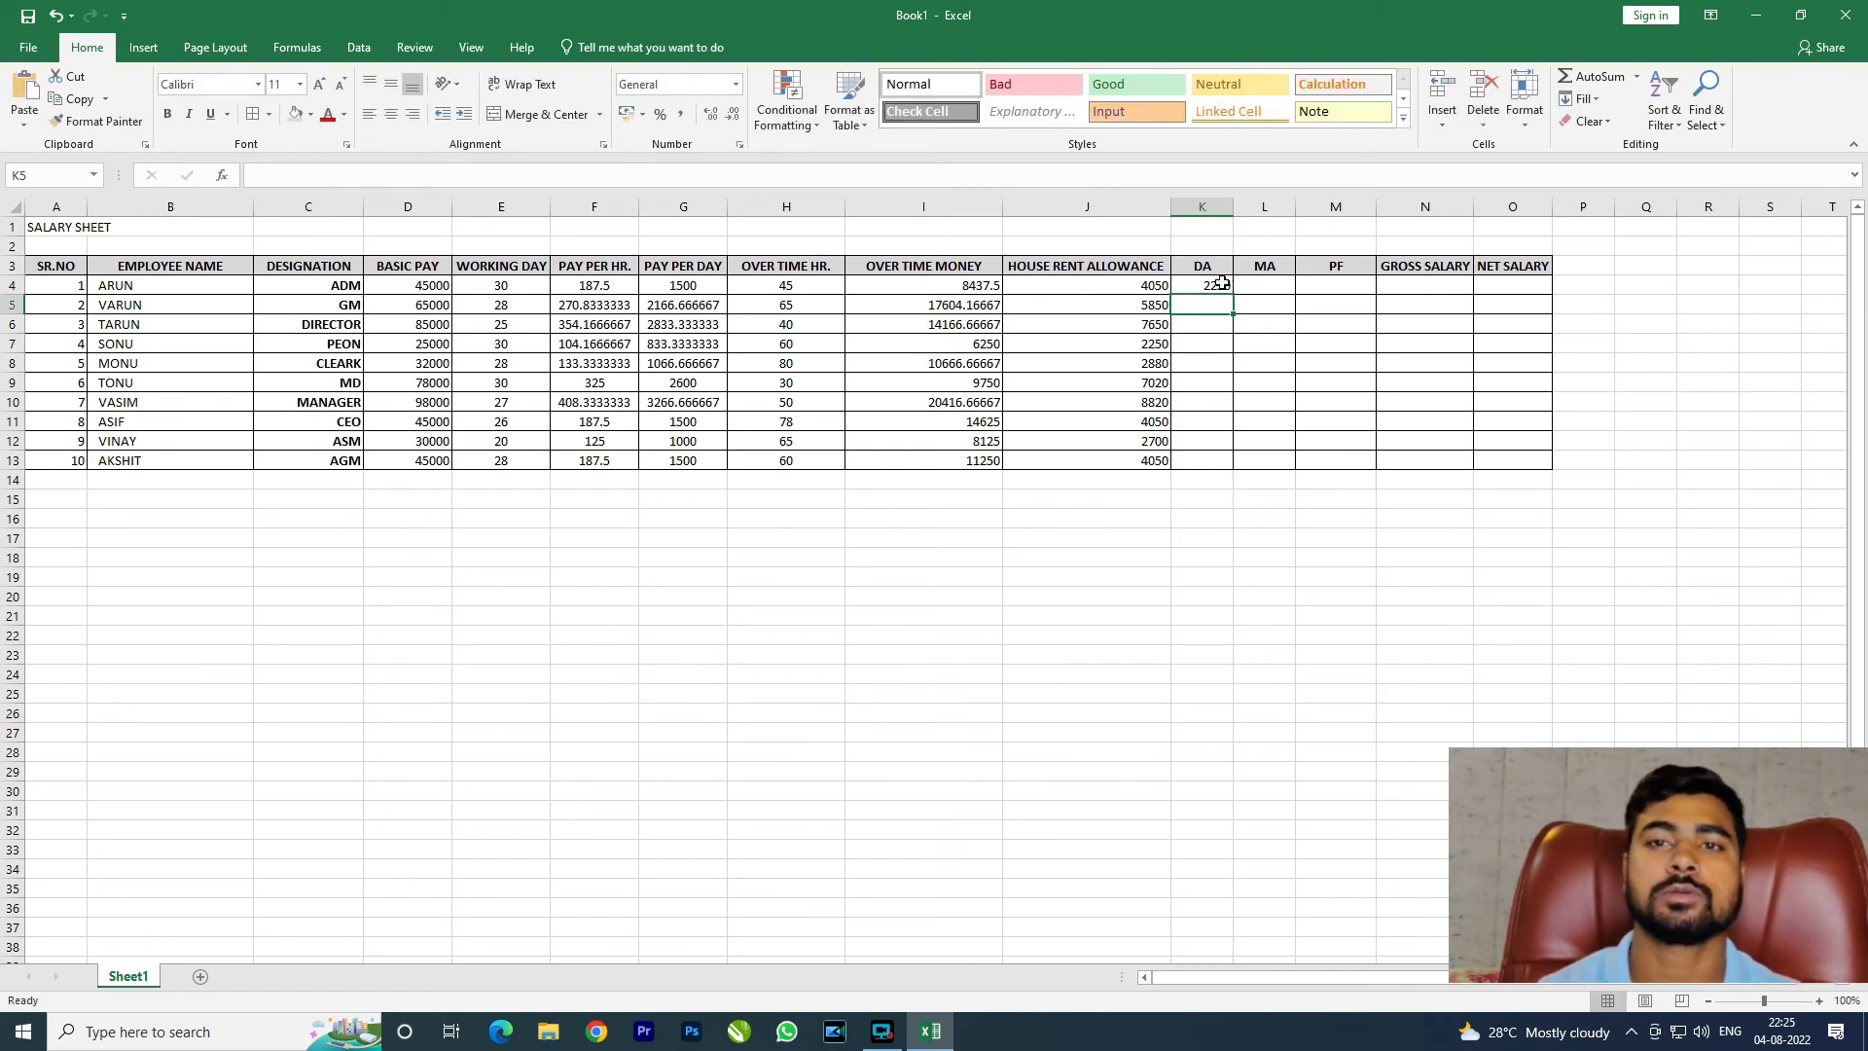
Step: Fill the DA formula from K4 down through K13
{"action": "left_click", "coordinate": [1219, 283]}
{"action": "key", "text": "shift+Down"}
{"action": "key", "text": "shift+Down"}
{"action": "key", "text": "shift+Down"}
{"action": "key", "text": "shift+Down"}
{"action": "key", "text": "shift+Down"}
{"action": "key", "text": "shift+Down"}
{"action": "key", "text": "shift+Down"}
{"action": "key", "text": "shift+Down"}
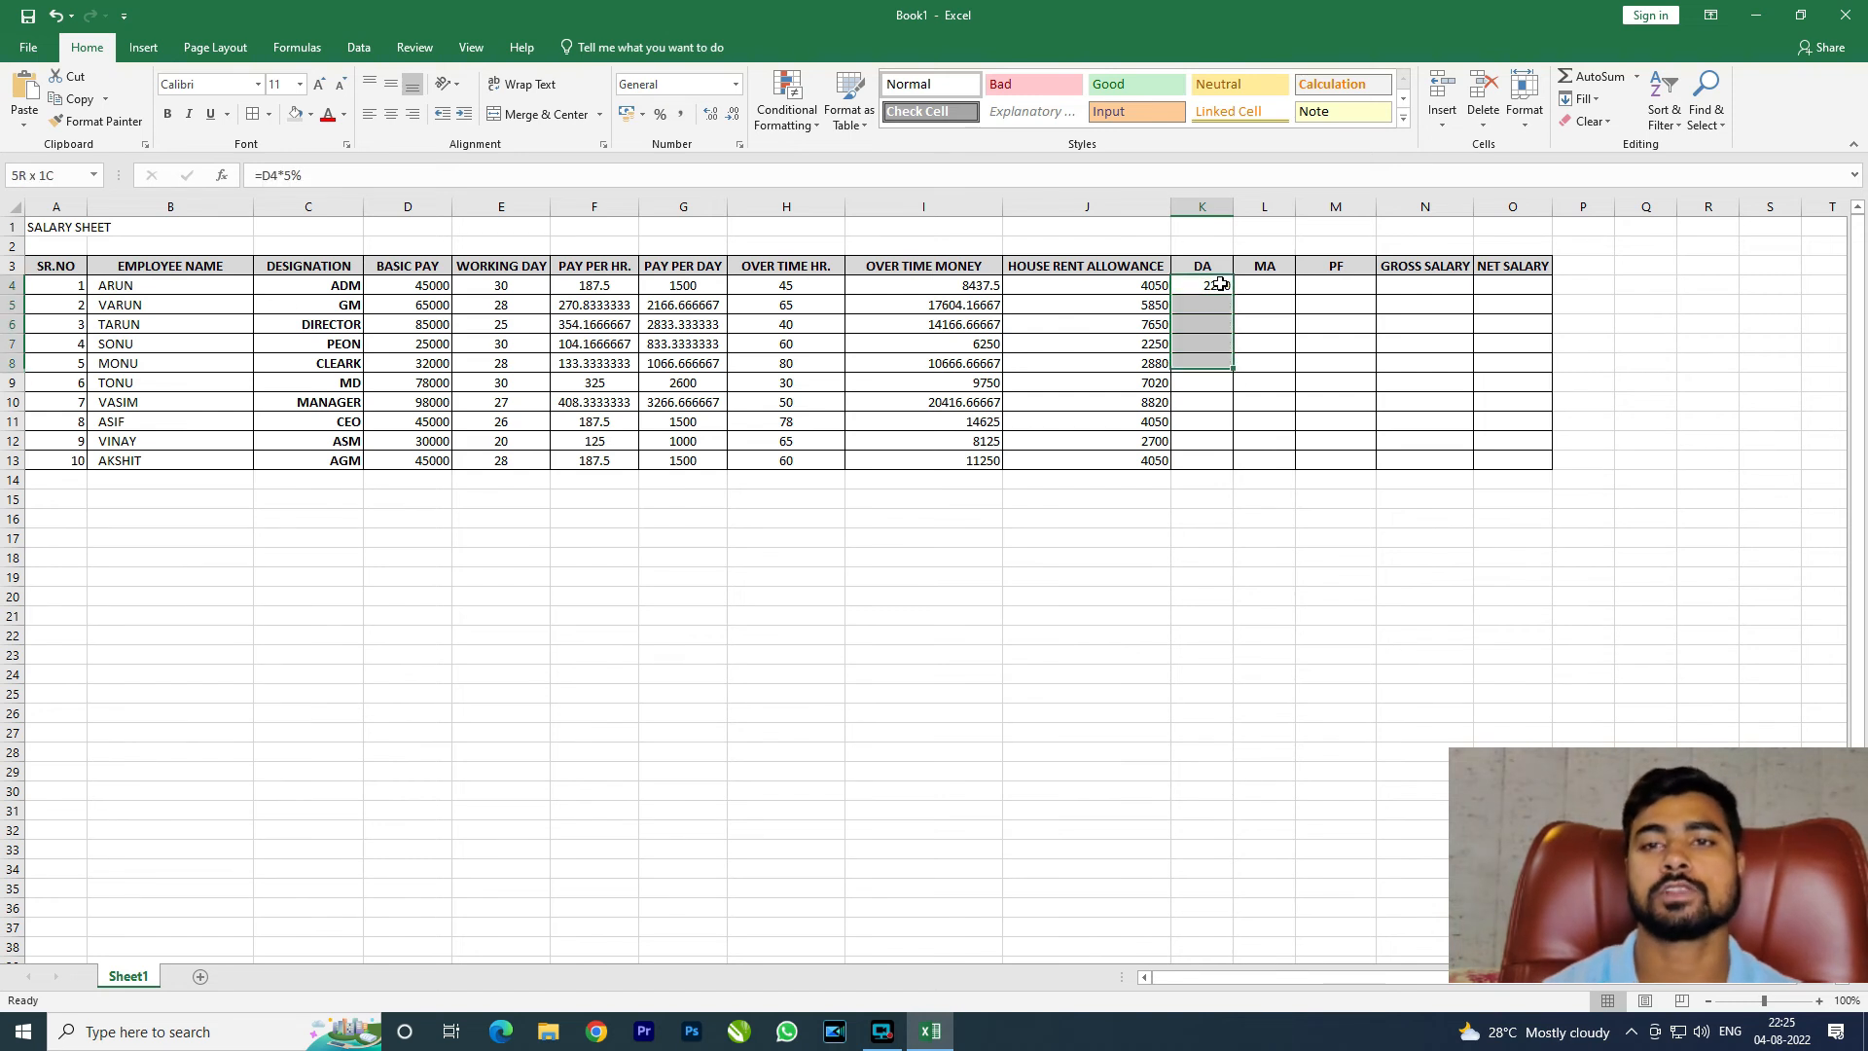
{"action": "key", "text": "shift+Down"}
{"action": "key", "text": "ctrl+d"}
Step: Calculate the first employee's MA in L4 with the formula =D4*8%
{"action": "key", "text": "Right"}
{"action": "type", "text": "="}
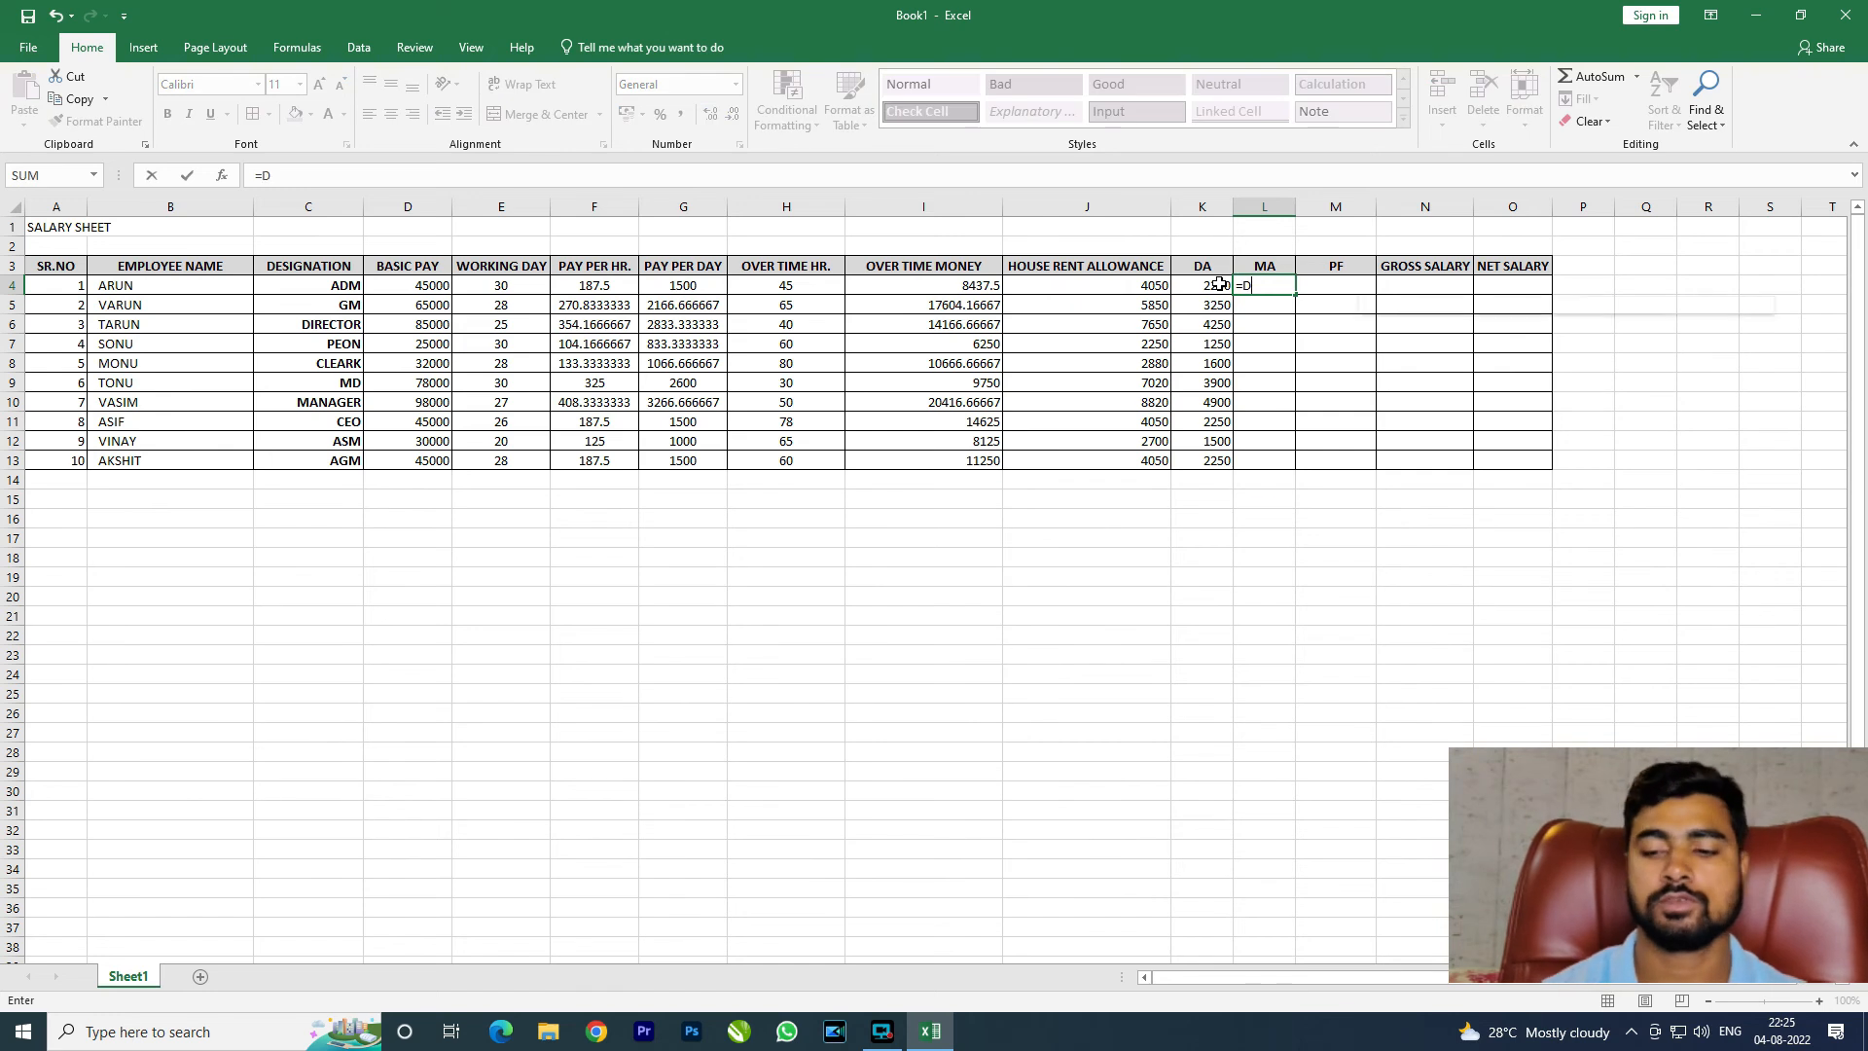
{"action": "type", "text": "D4"}
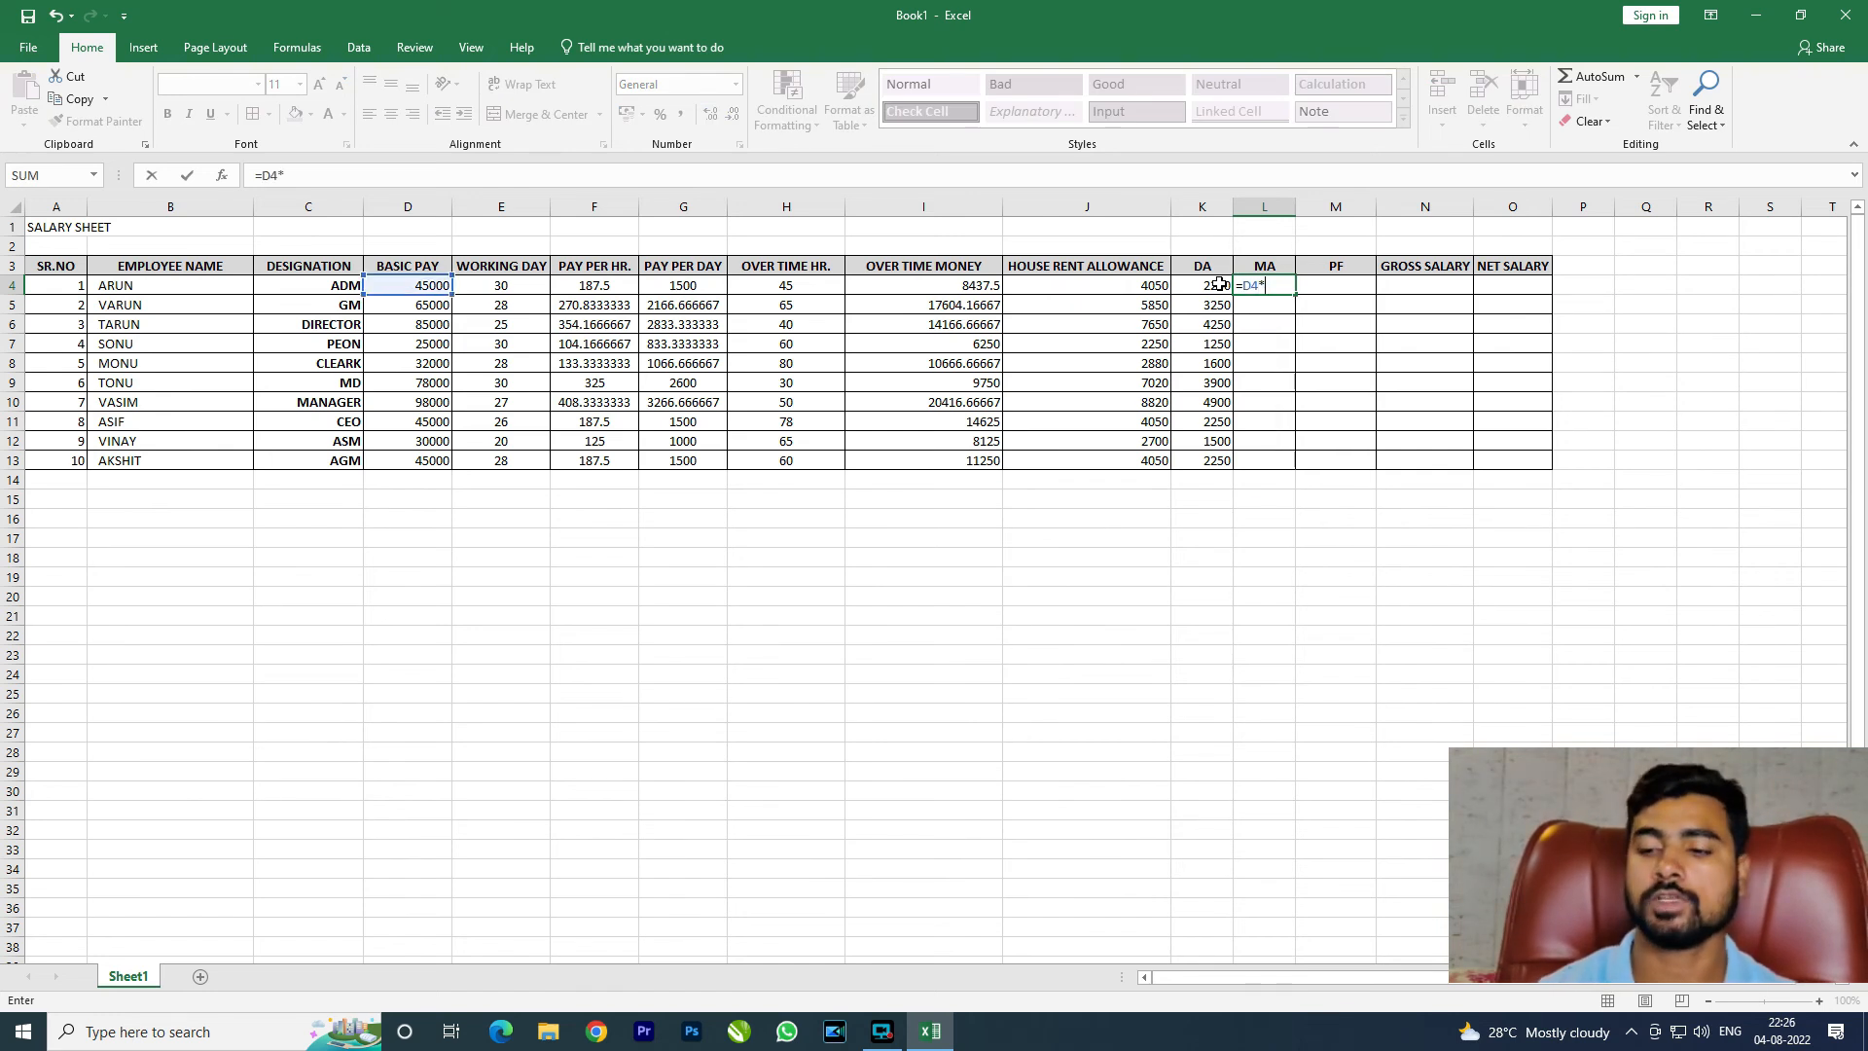
{"action": "type", "text": "*8%"}
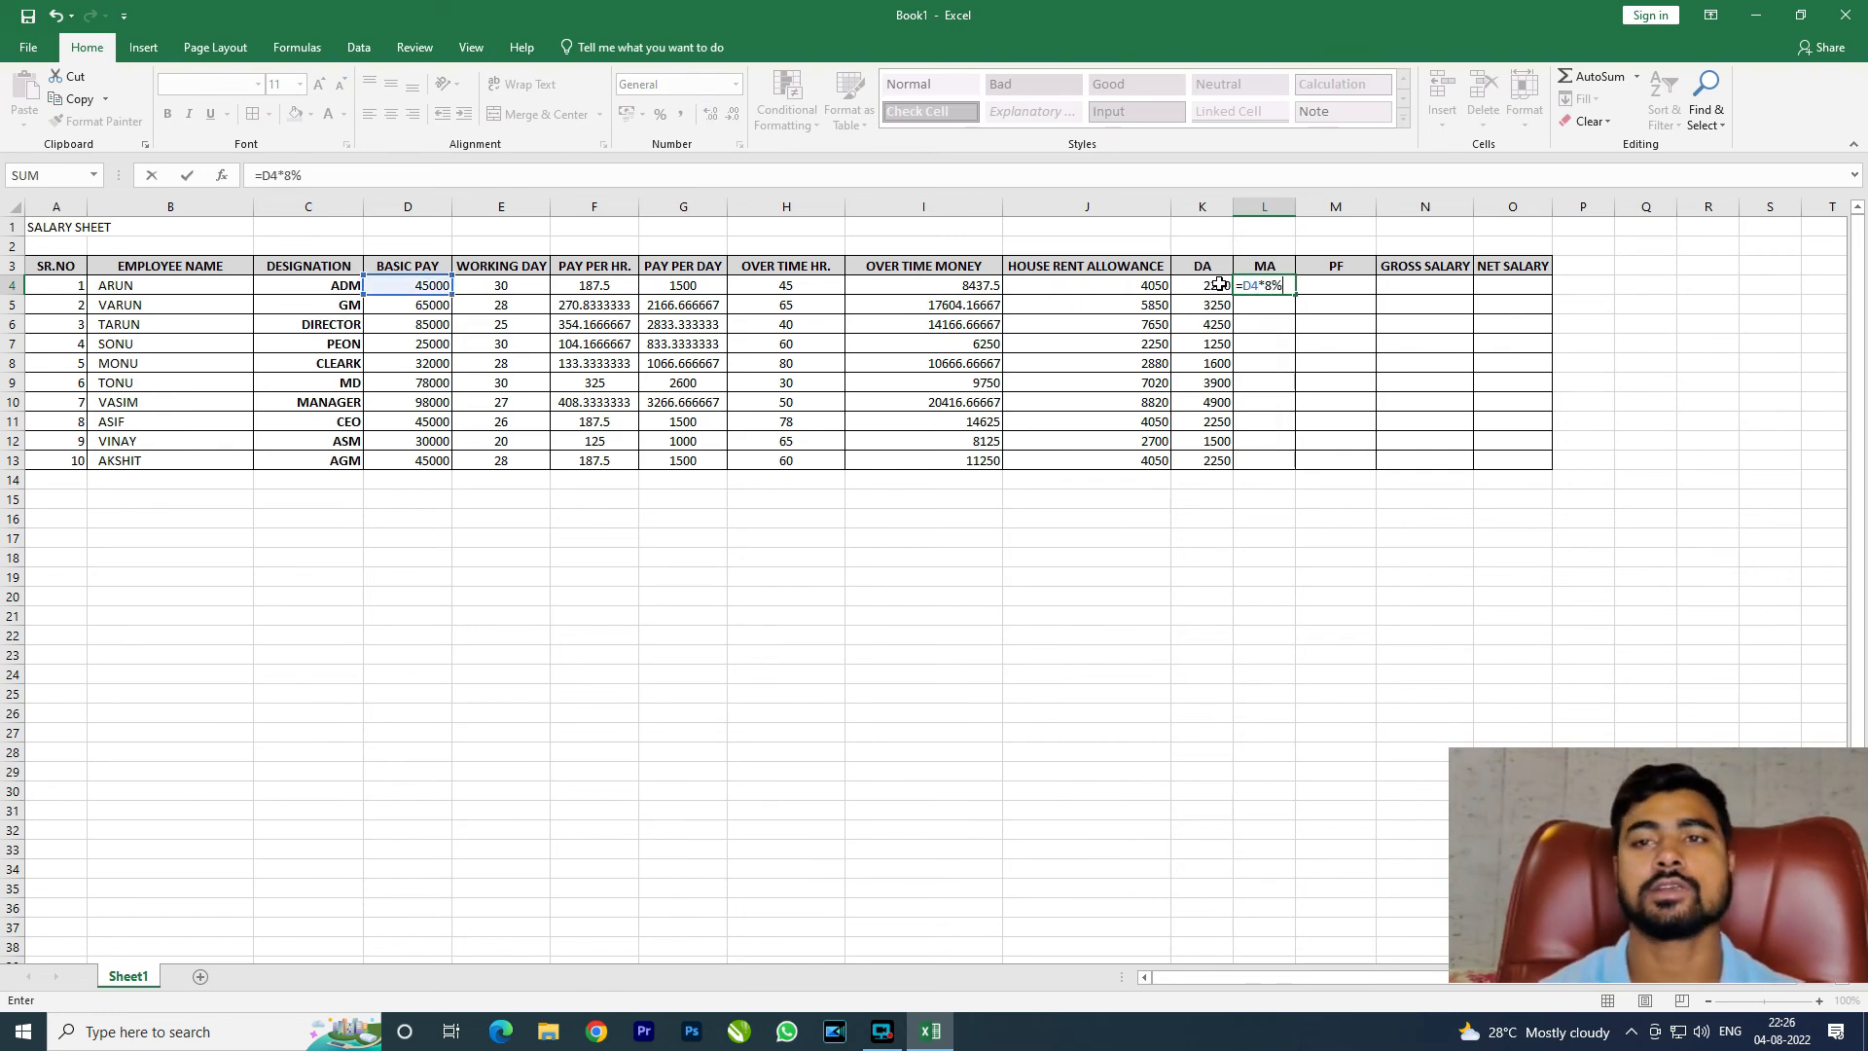
{"action": "key", "text": "Return"}
Step: Fill the MA formula from L4 down through L13
{"action": "key", "text": "Up"}
{"action": "key", "text": "shift+Down"}
{"action": "key", "text": "shift+Down"}
{"action": "key", "text": "shift+Down"}
{"action": "key", "text": "shift+Down"}
{"action": "key", "text": "shift+Down"}
{"action": "key", "text": "shift+Down"}
{"action": "key", "text": "shift+Down"}
{"action": "key", "text": "shift+Down"}
{"action": "key", "text": "shift+Down"}
{"action": "key", "text": "shift+Down"}
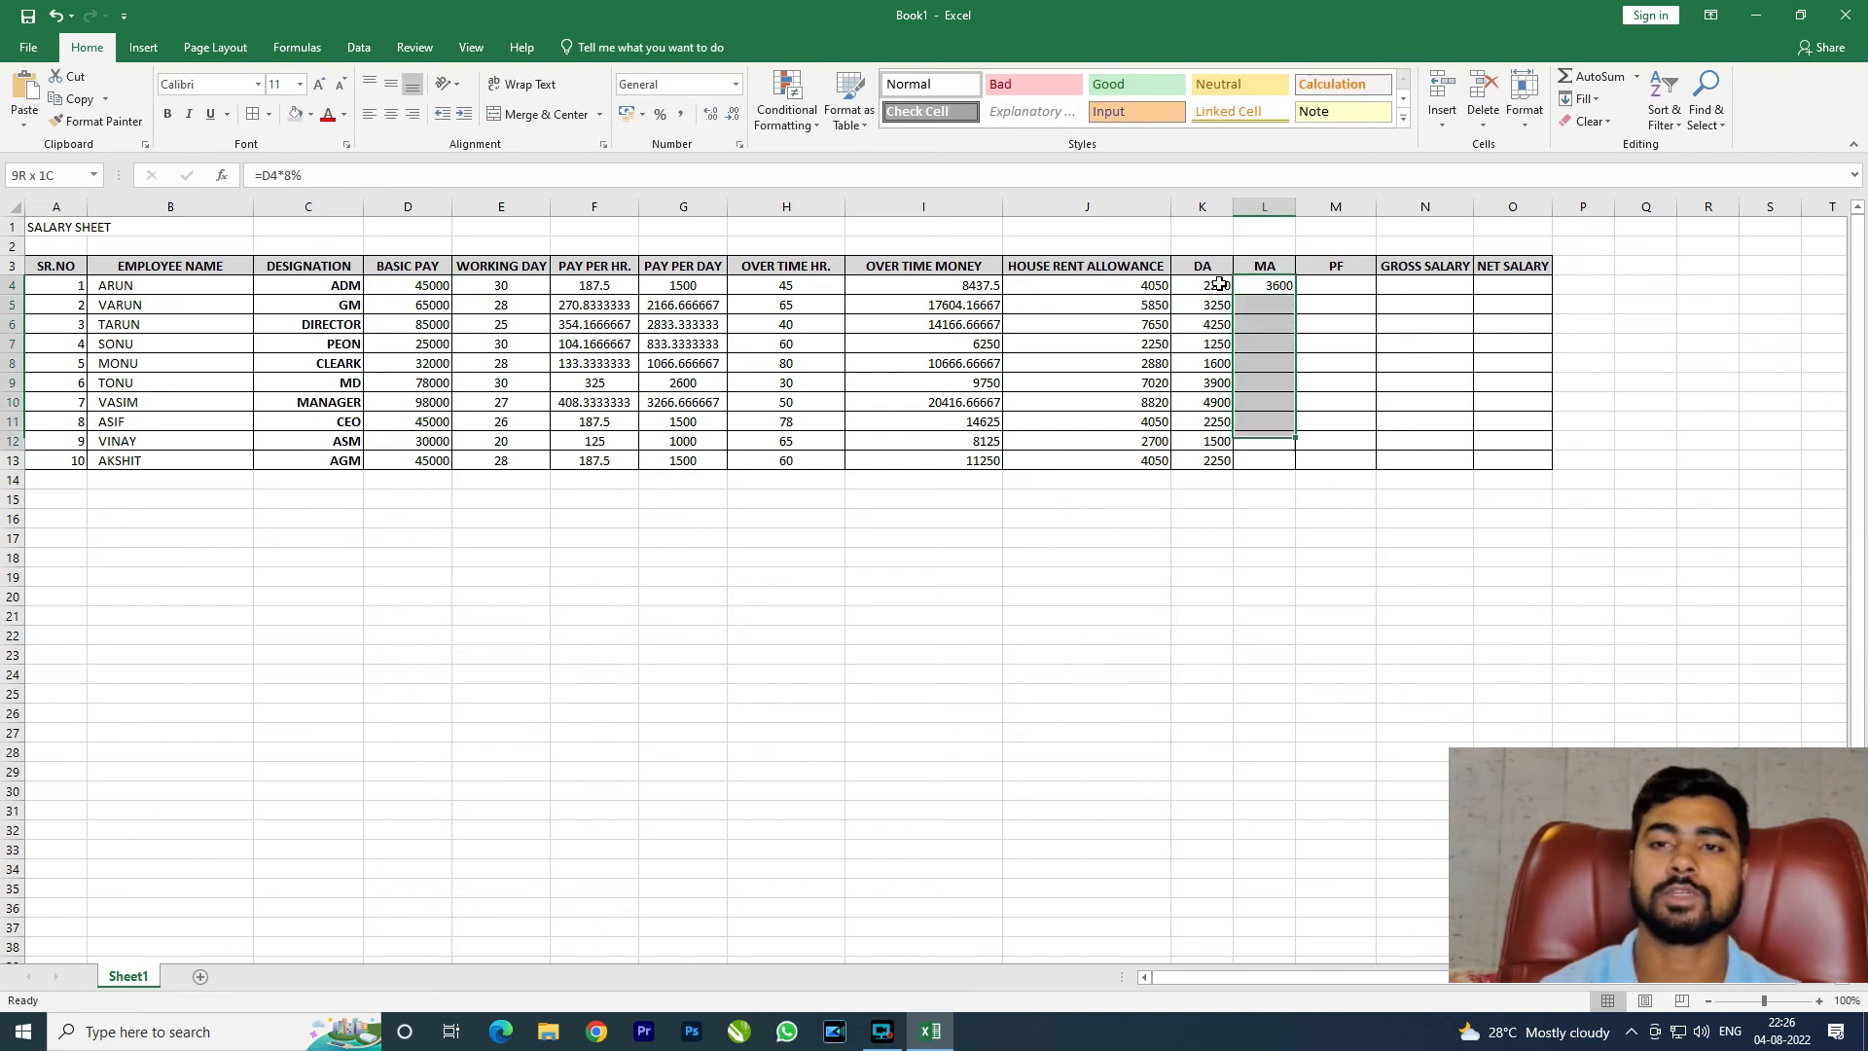
{"action": "key", "text": "shift+Up"}
{"action": "key", "text": "ctrl+d"}
Step: Calculate the first employee's PF in M4 with the formula =D4*15%
{"action": "key", "text": "Right"}
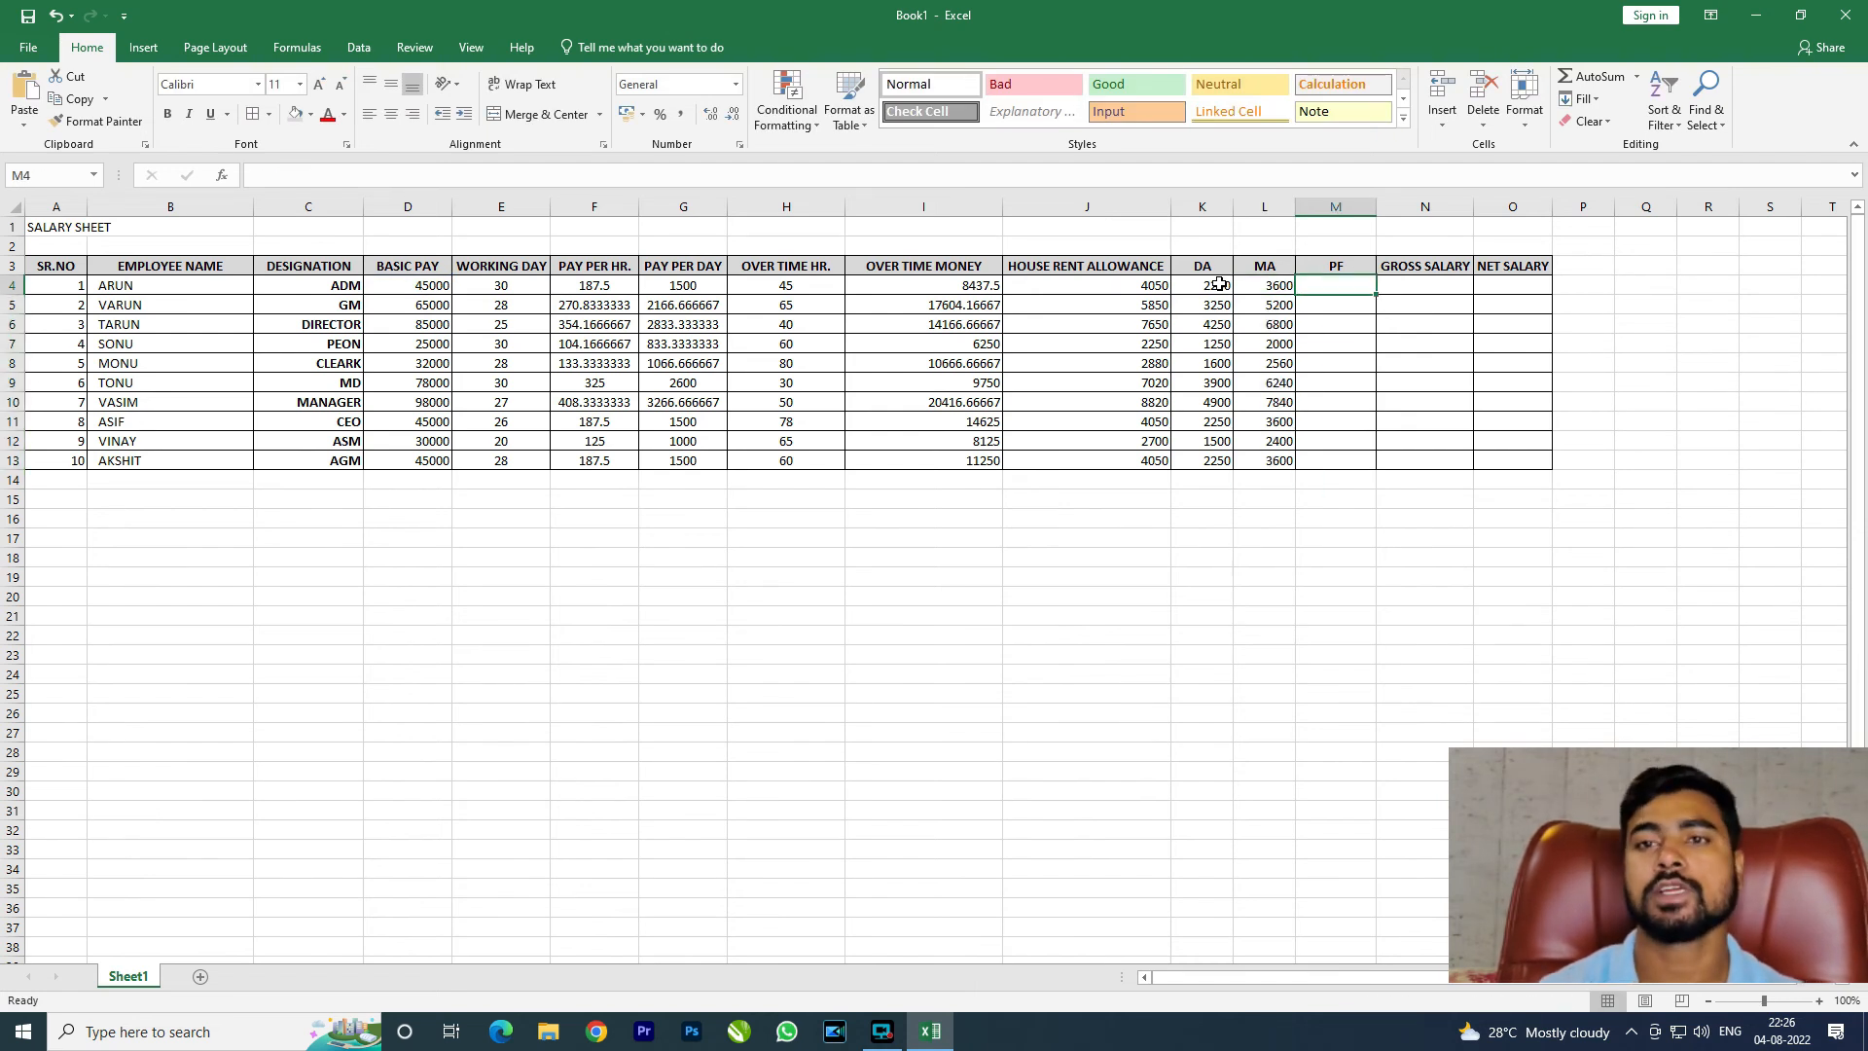
{"action": "type", "text": "=D4*15"}
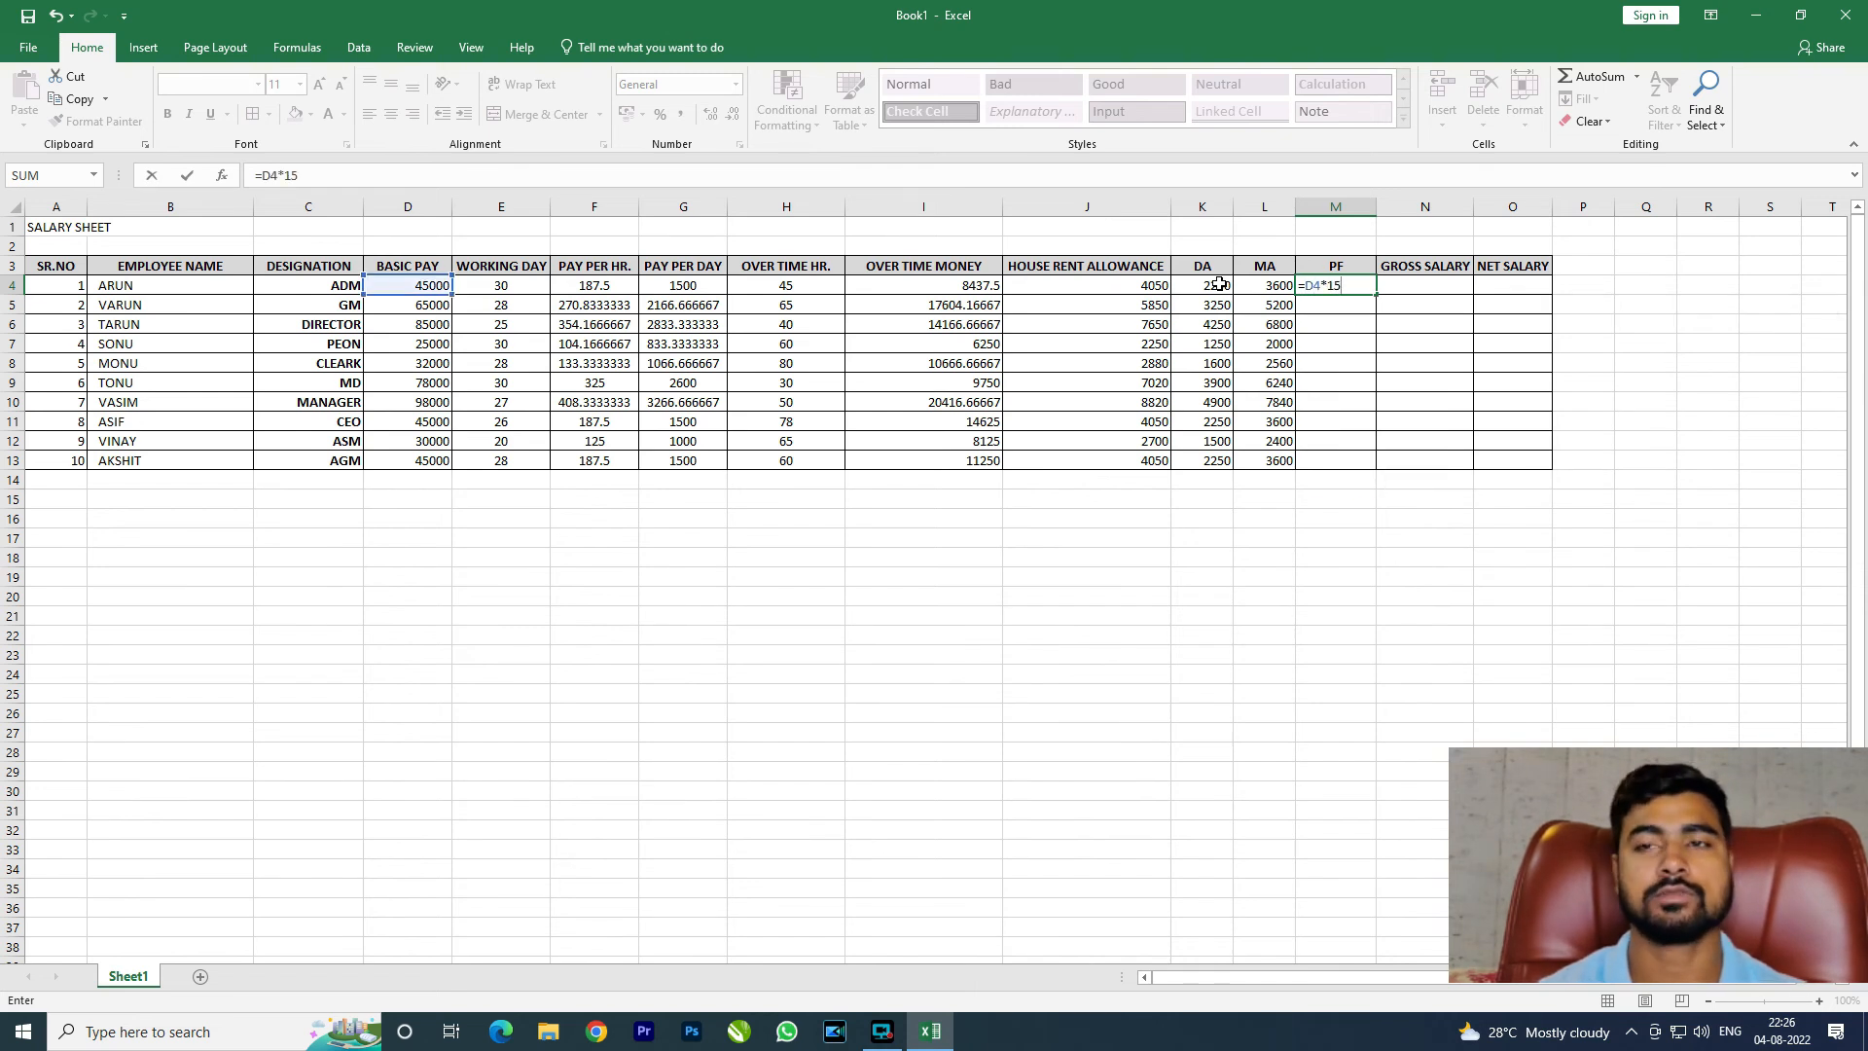
{"action": "key", "text": "Return"}
Step: Fill the PF formula from M4 down through M13
{"action": "key", "text": "shift+Down"}
{"action": "key", "text": "shift+Down"}
{"action": "key", "text": "shift+Down"}
{"action": "key", "text": "shift+Down"}
{"action": "key", "text": "shift+Down"}
{"action": "key", "text": "shift+Down"}
{"action": "key", "text": "shift+Down"}
{"action": "key", "text": "shift+Down"}
{"action": "key", "text": "shift+Down"}
{"action": "key", "text": "shift+Down"}
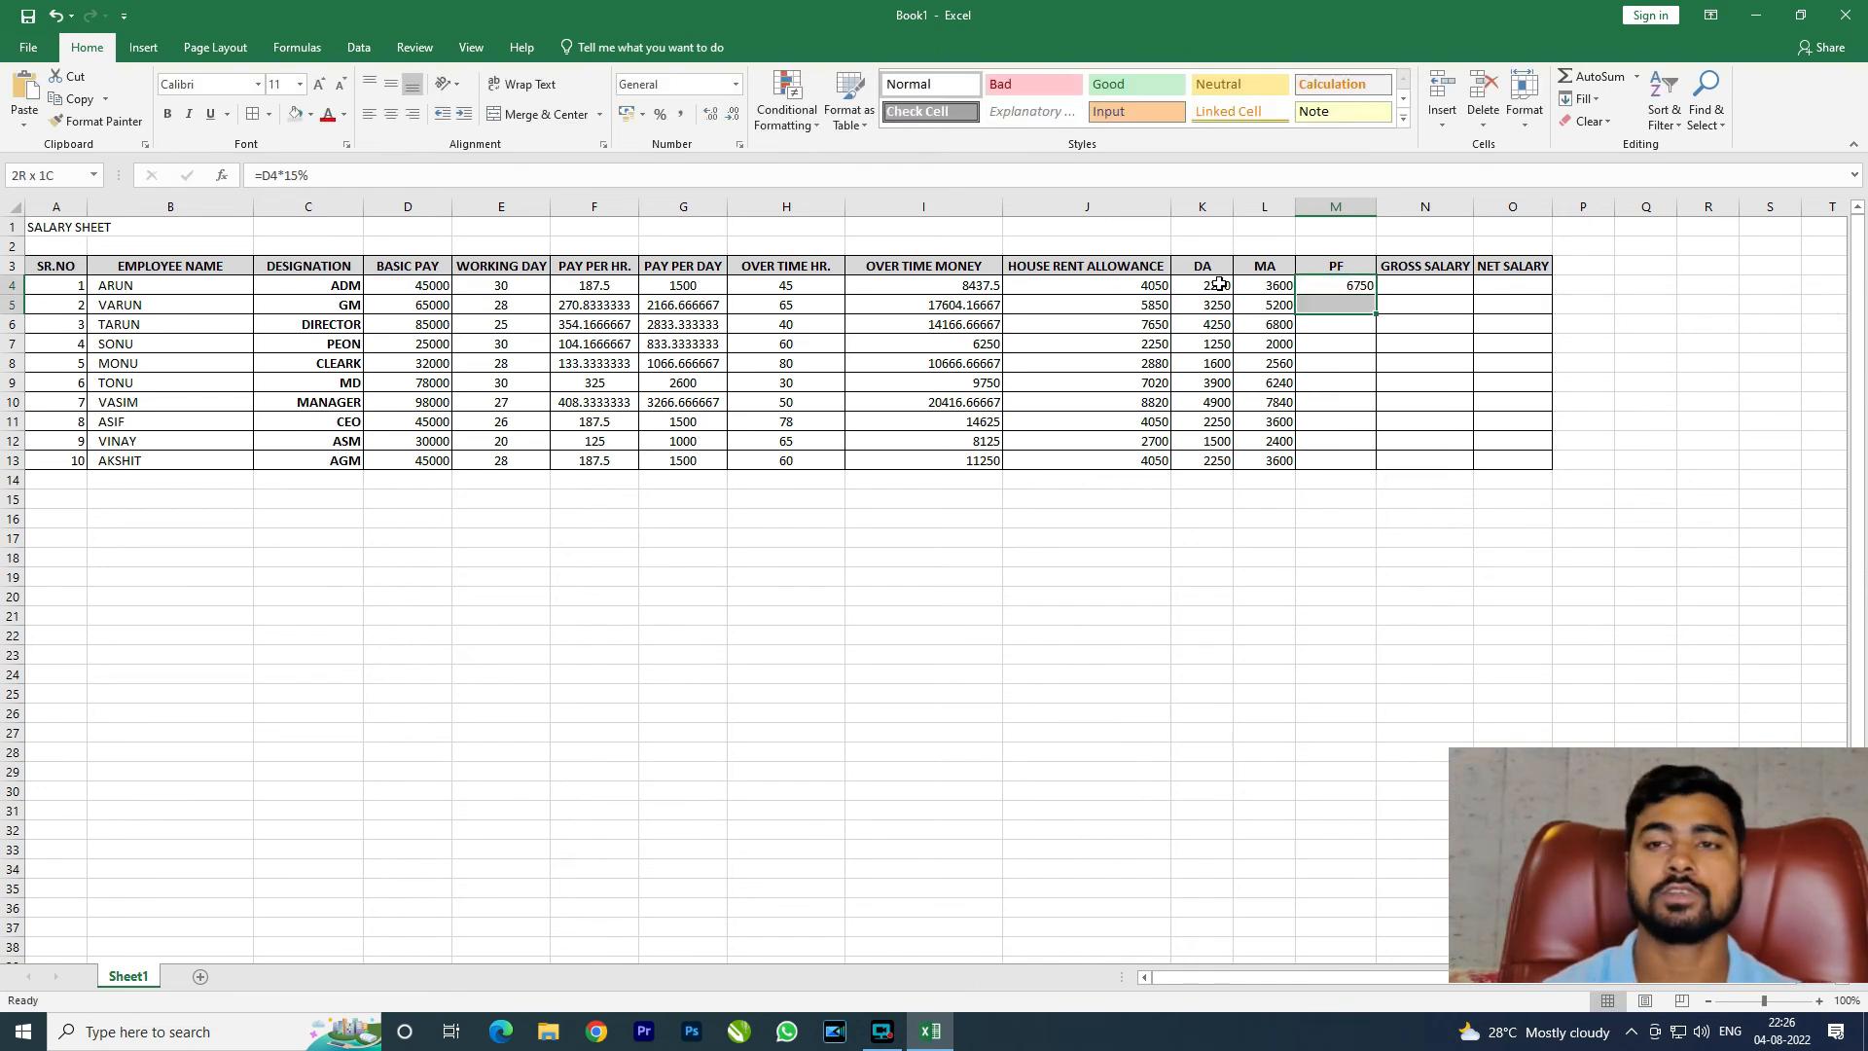
{"action": "key", "text": "shift+Up"}
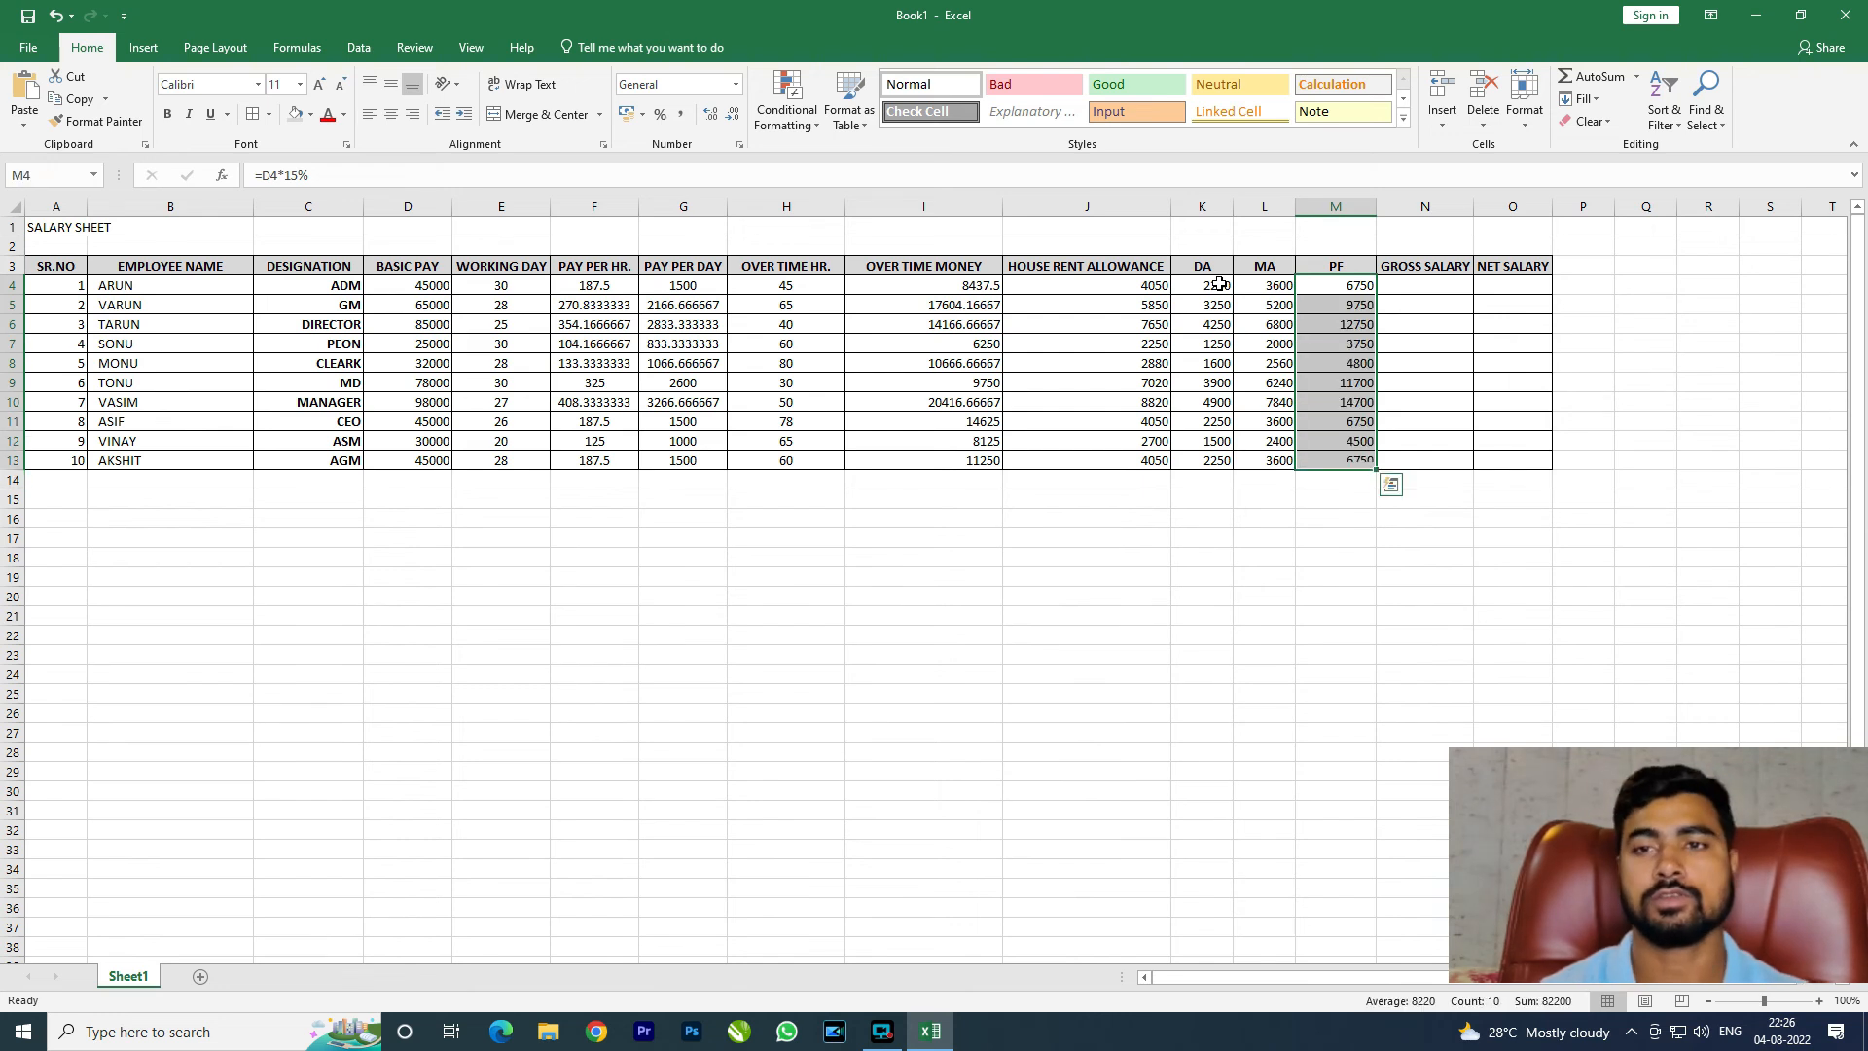
{"action": "key", "text": "ctrl+d"}
{"action": "key", "text": "Right"}
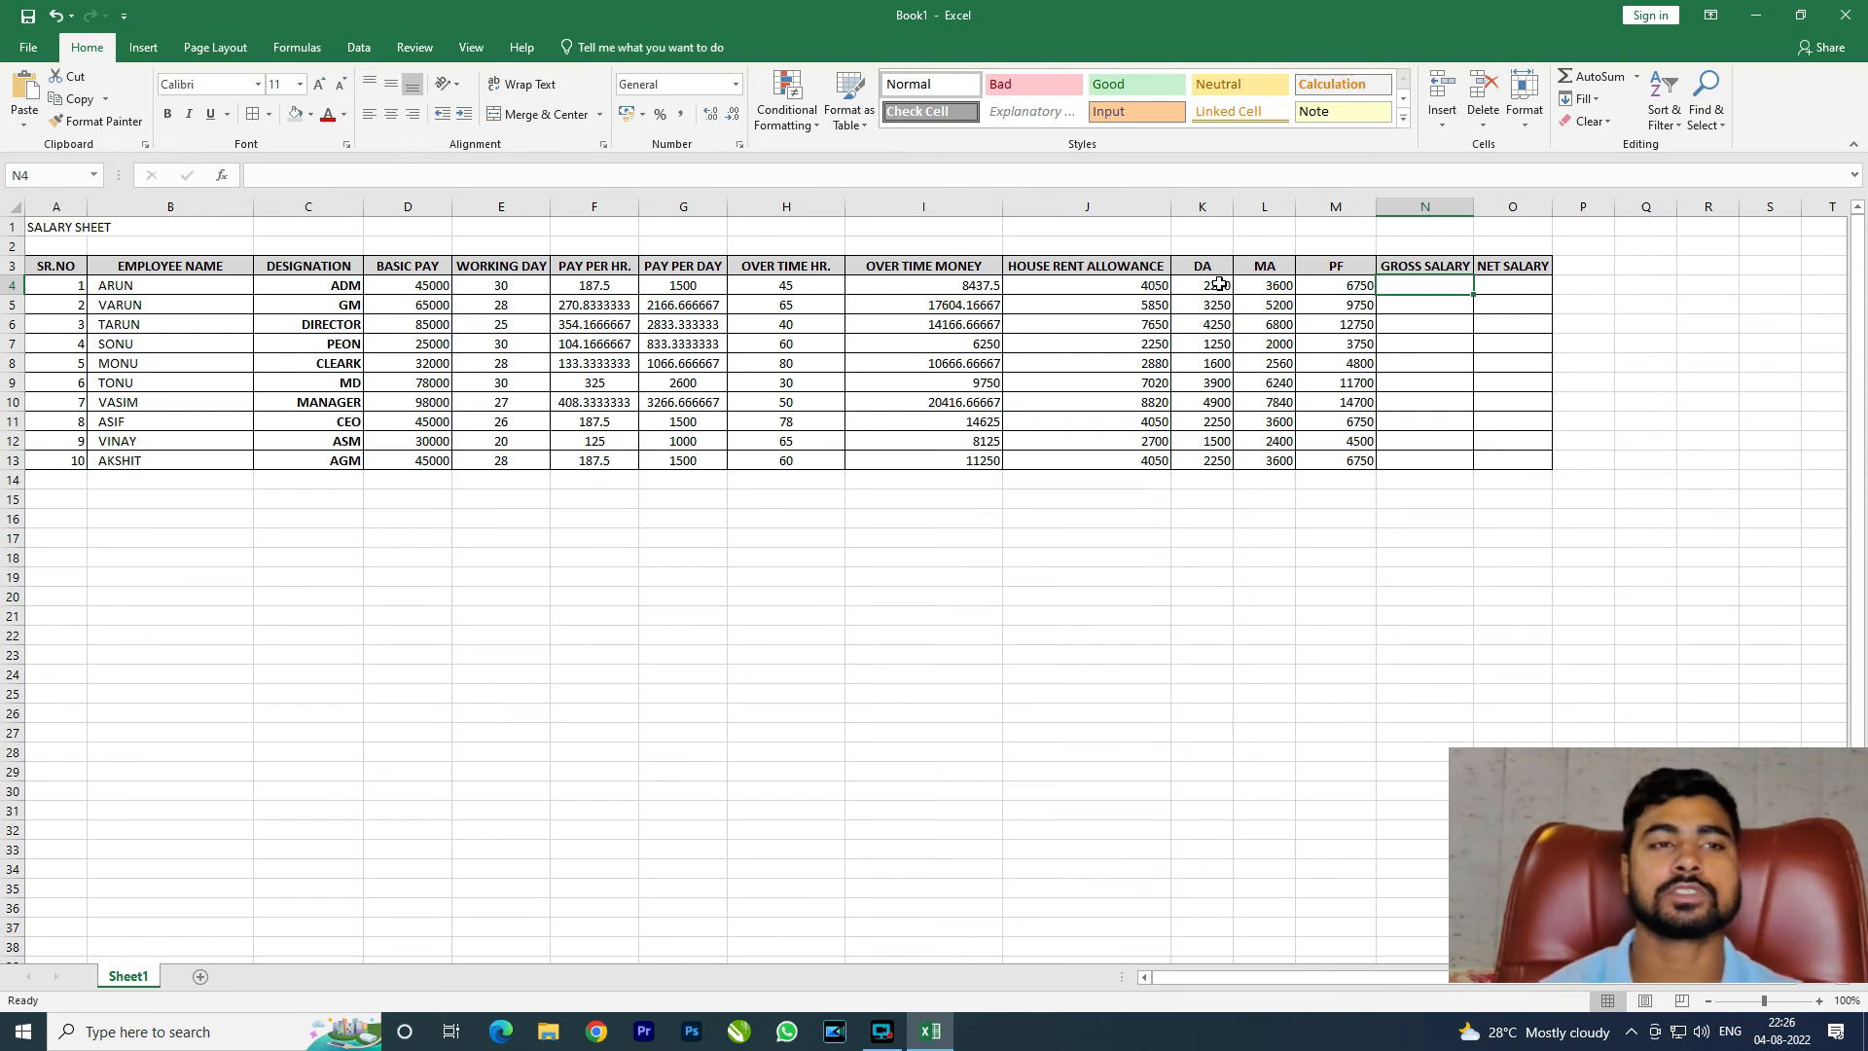
{"action": "left_click_drag", "start_coordinate": [412, 295], "coordinate": [415, 453]}
{"action": "left_click", "coordinate": [434, 496]}
{"action": "left_click_drag", "start_coordinate": [406, 285], "coordinate": [428, 458]}
{"action": "left_click", "coordinate": [476, 310]}
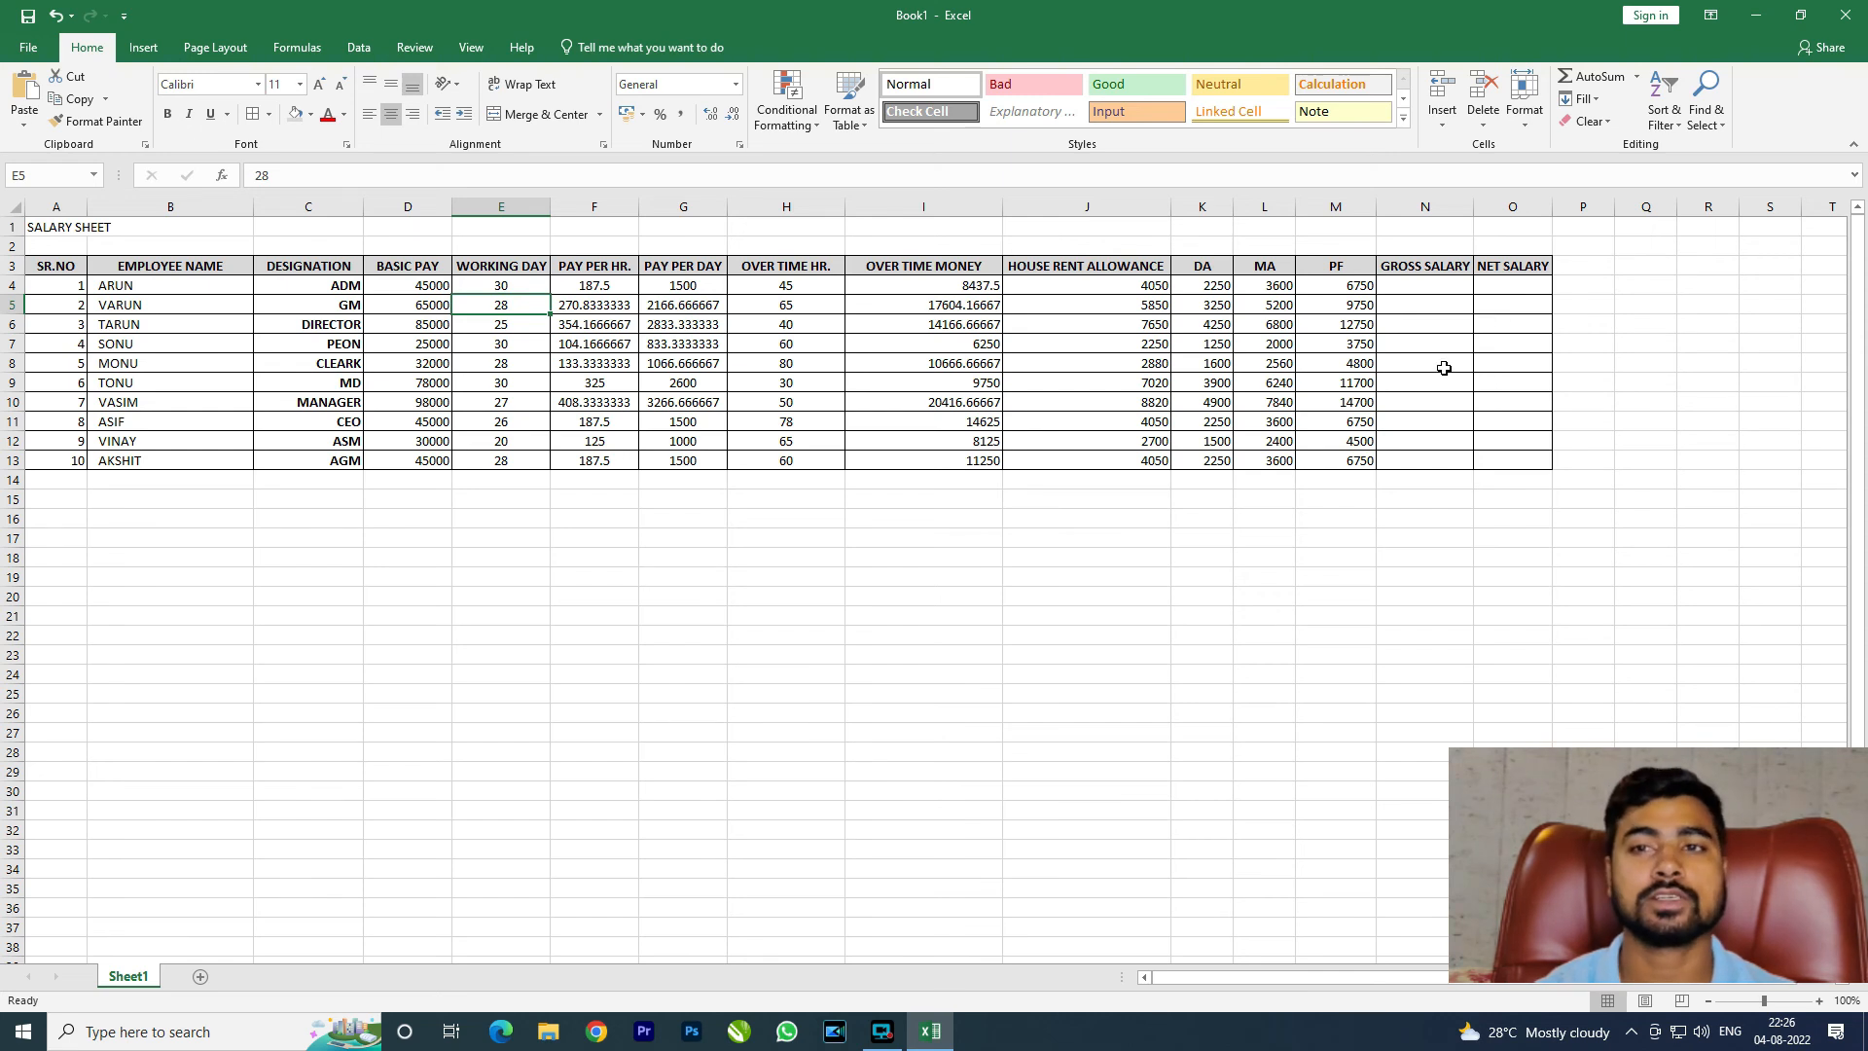
Step: Try calculating the first employee's gross salary in N4 with the formula =D4/30*E4+I4+J4+K4+L4-M4, and undo the entry
{"action": "left_click", "coordinate": [1439, 289]}
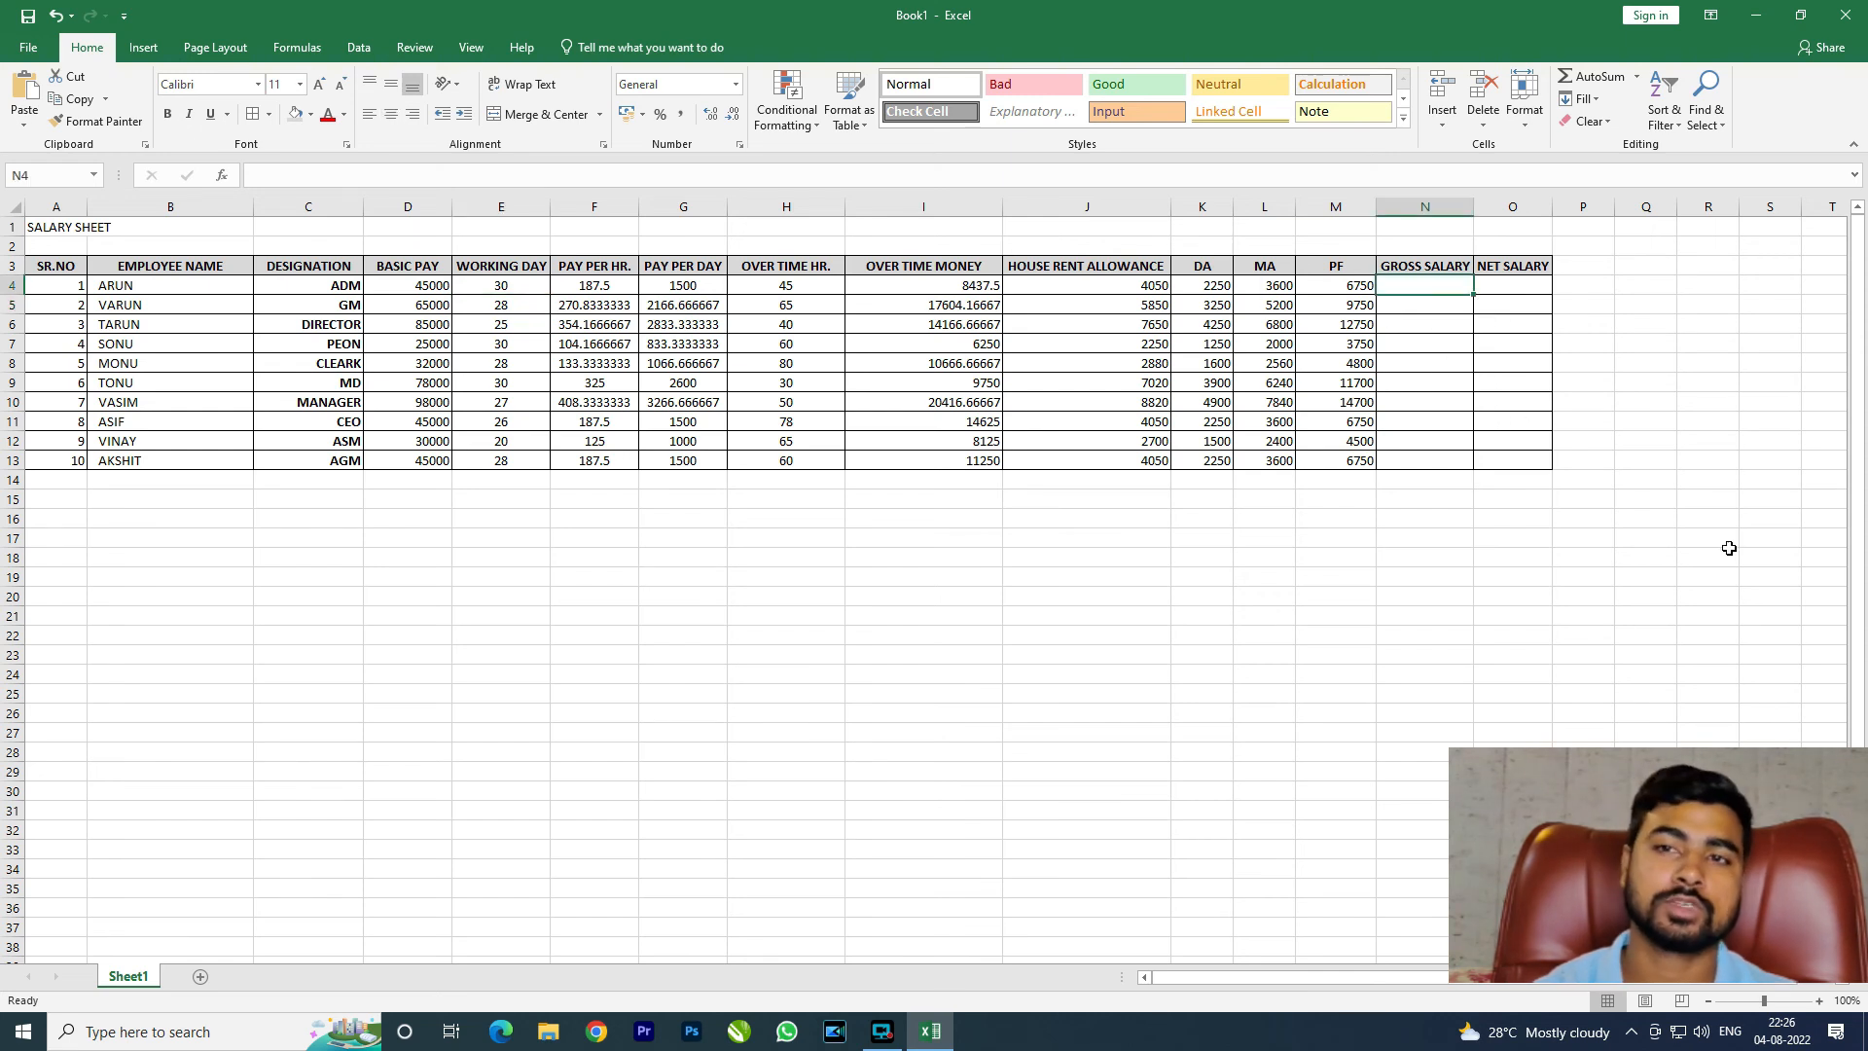
{"action": "type", "text": "=D4/30*"}
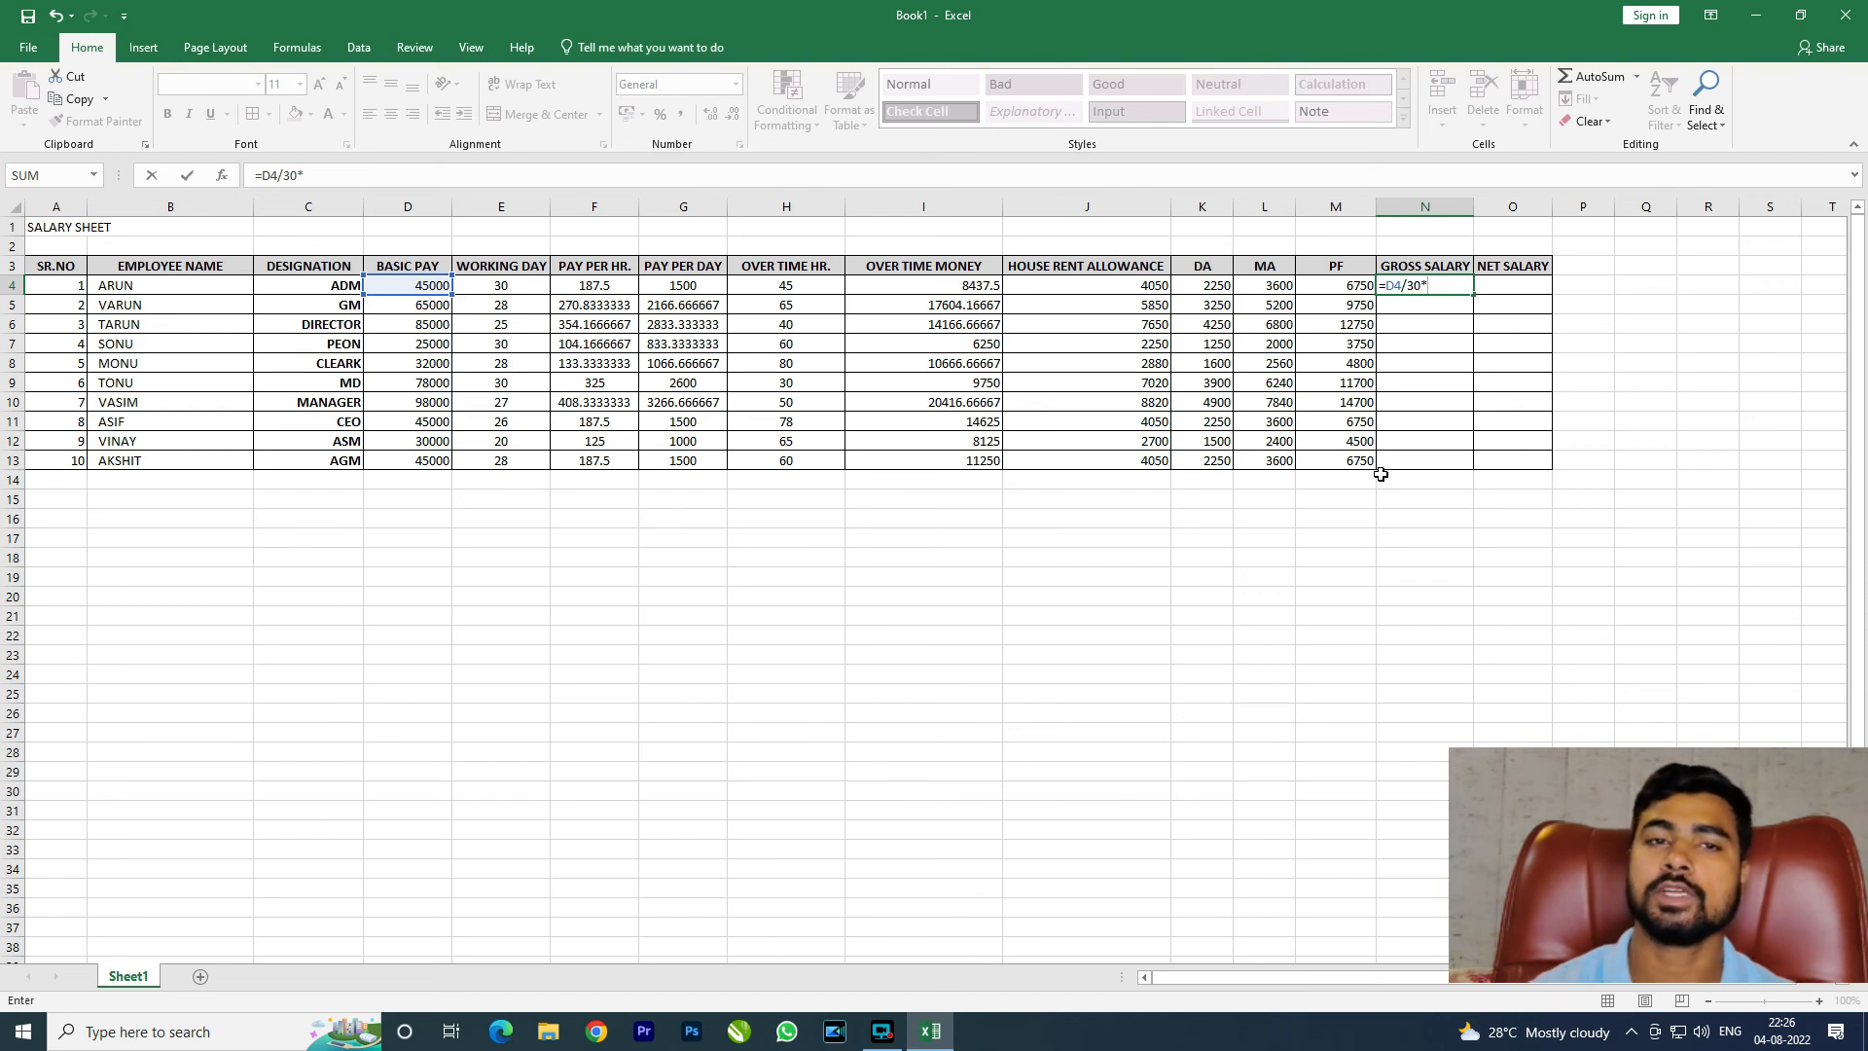
{"action": "left_click", "coordinate": [531, 283]}
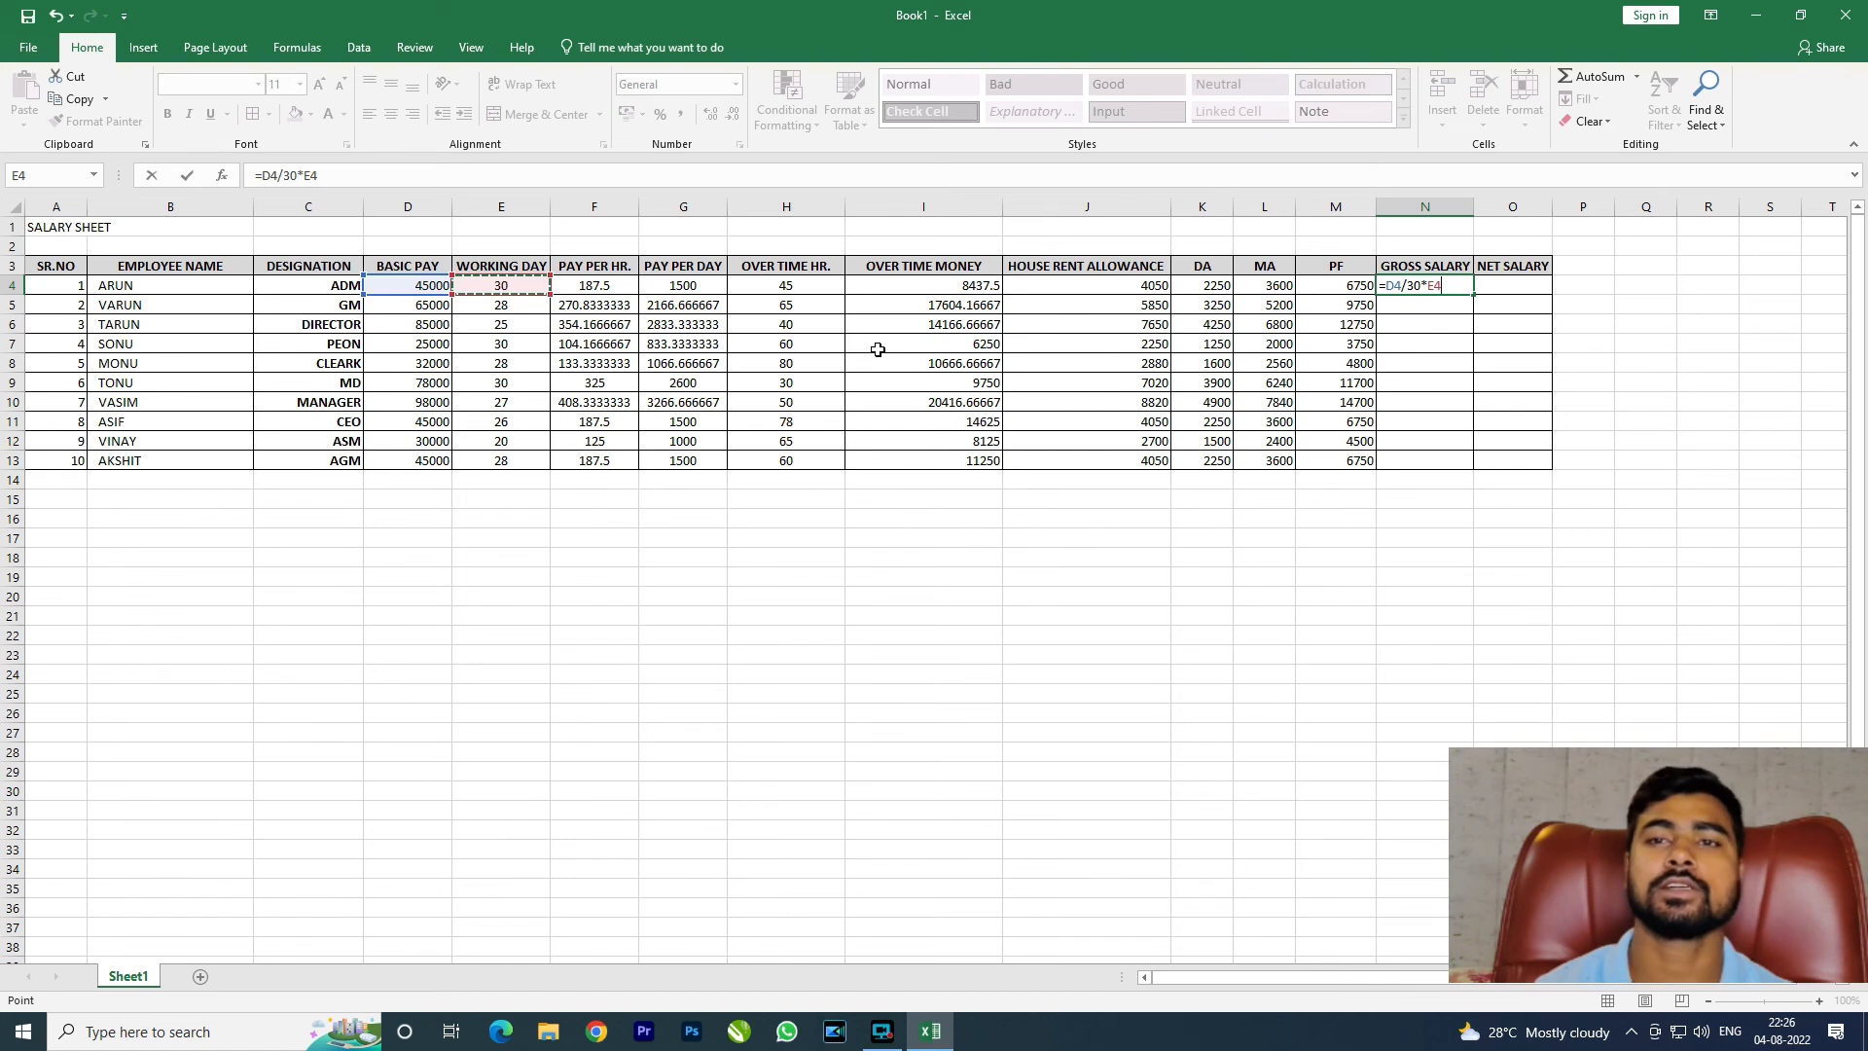
{"action": "type", "text": "+"}
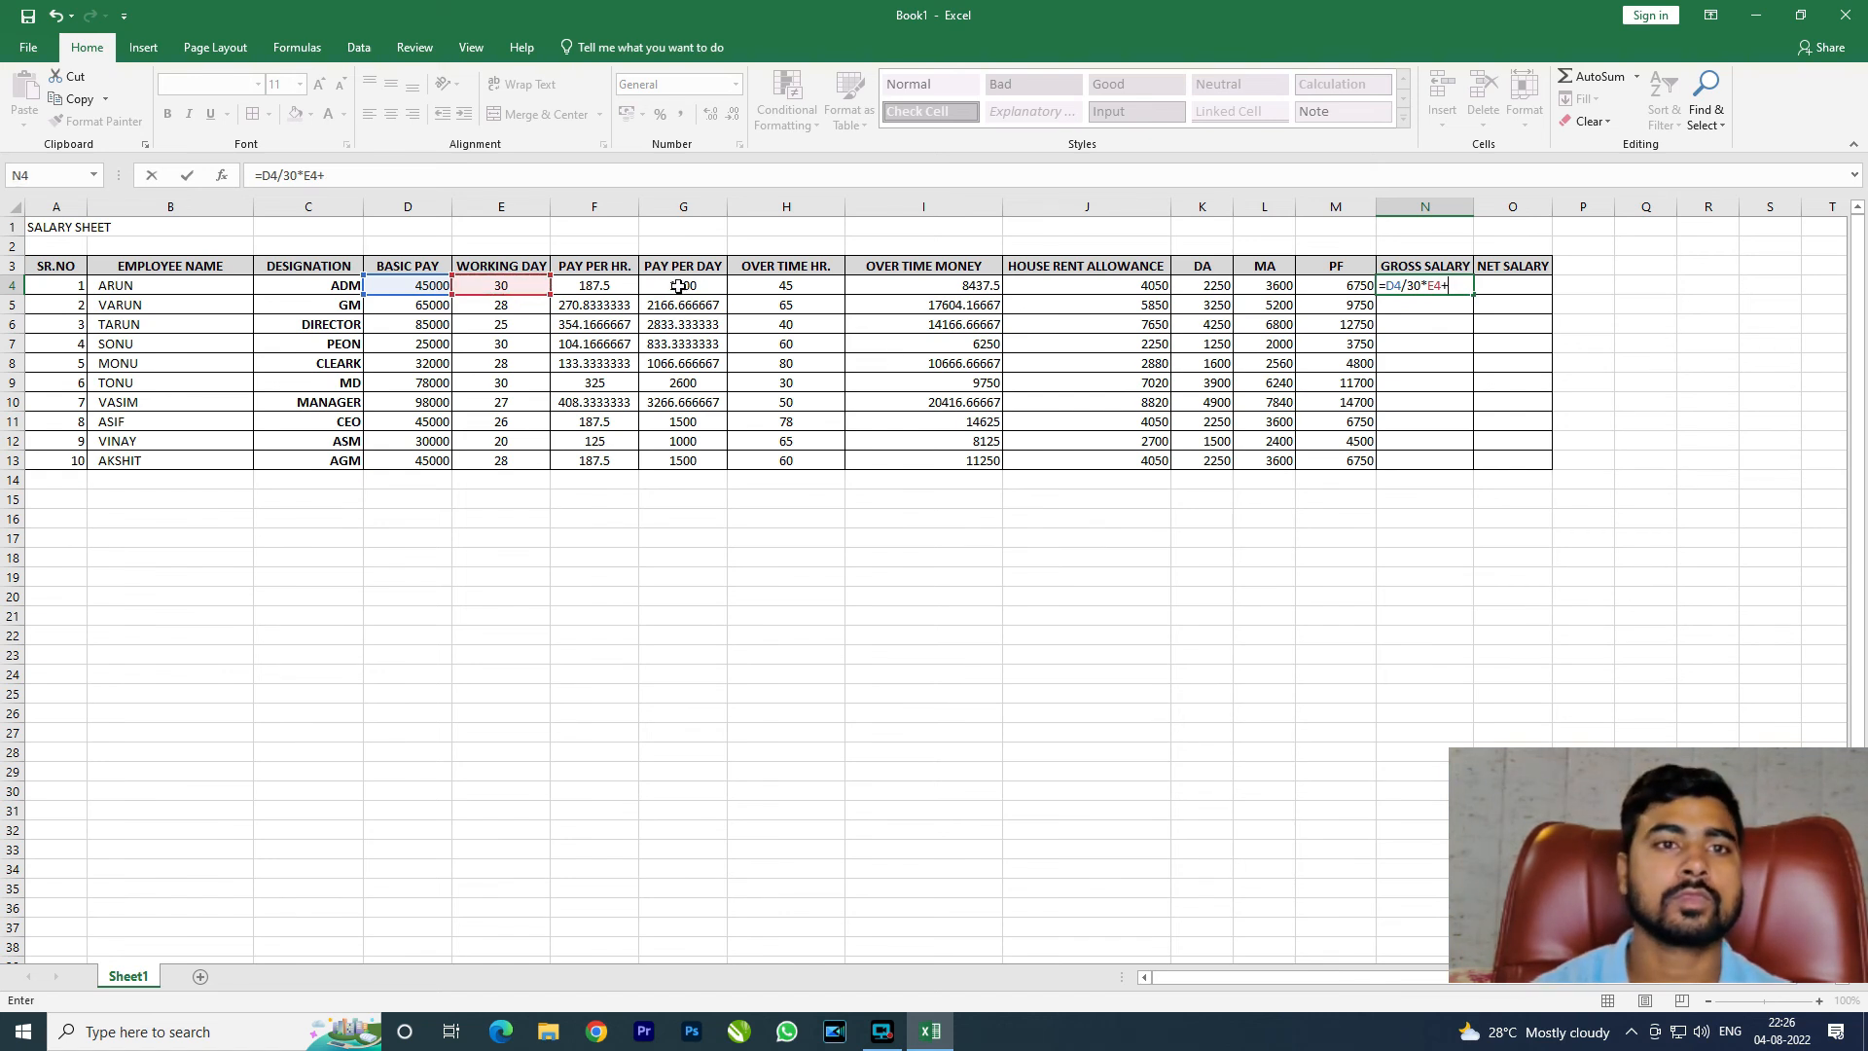
{"action": "left_click", "coordinate": [918, 290]}
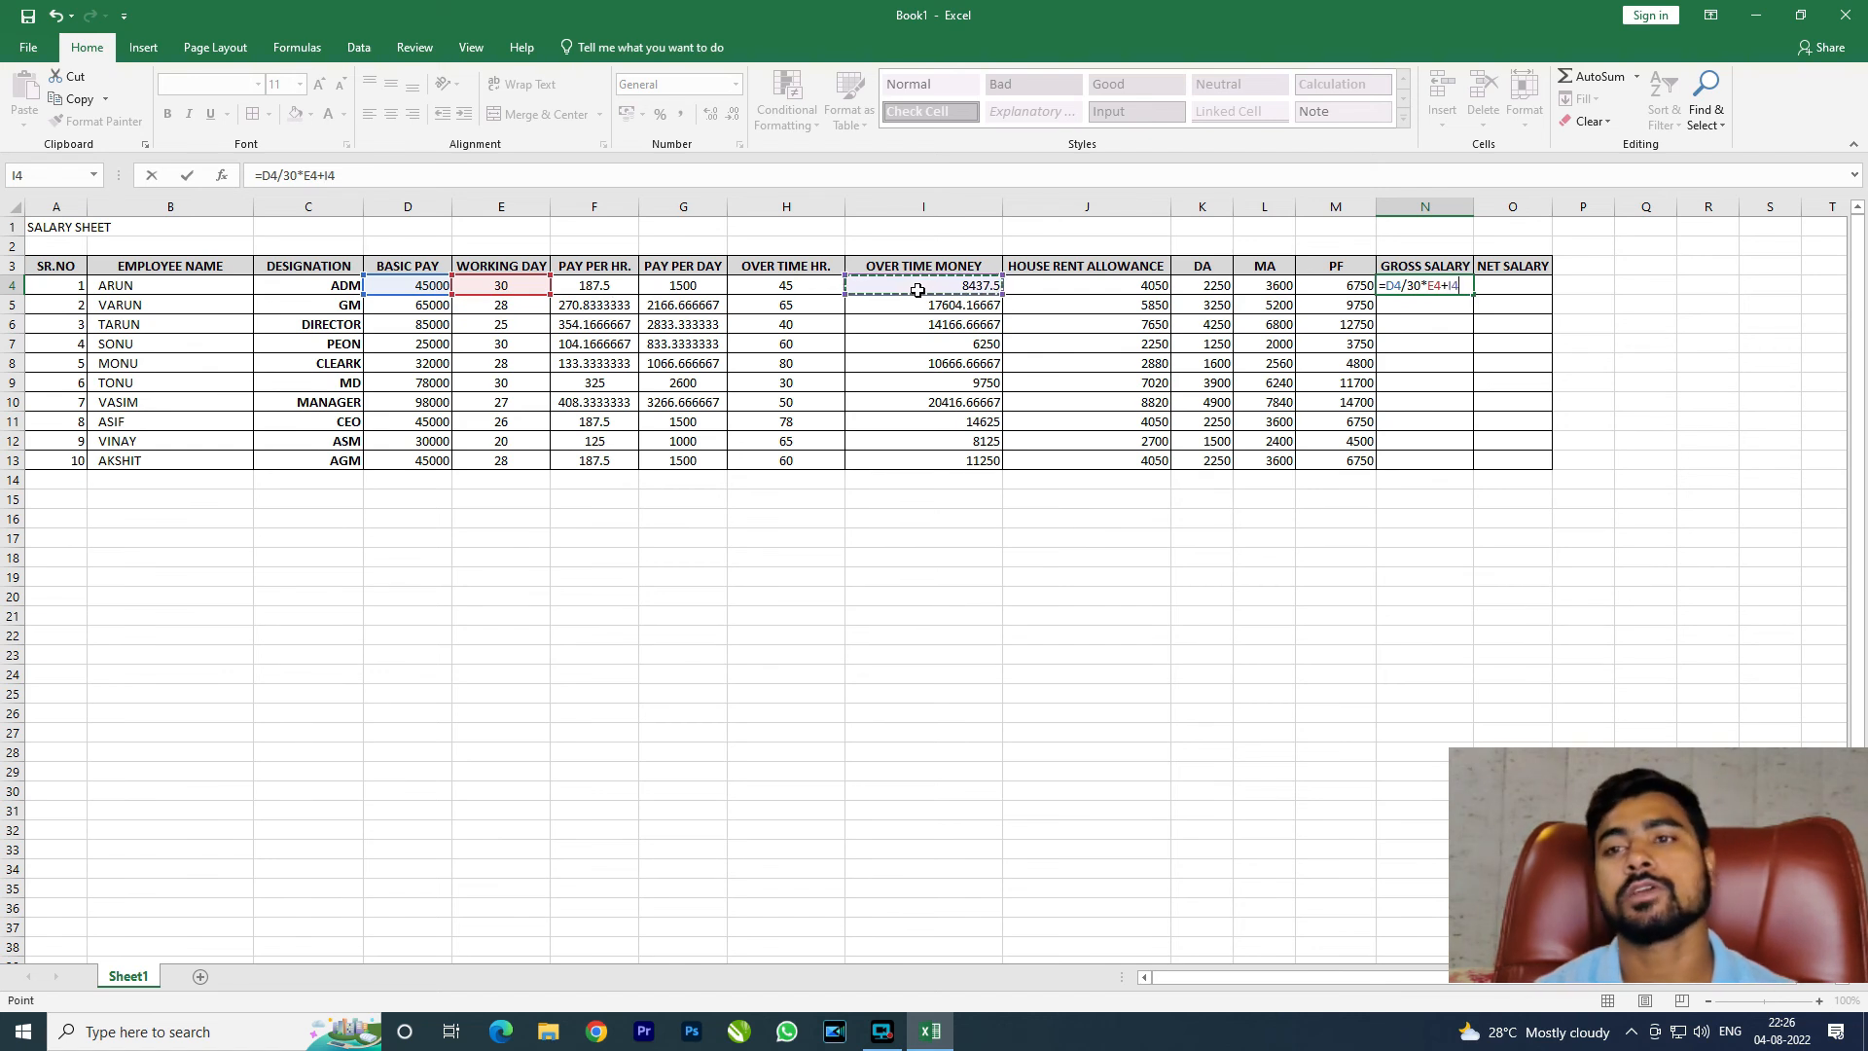
{"action": "type", "text": "+"}
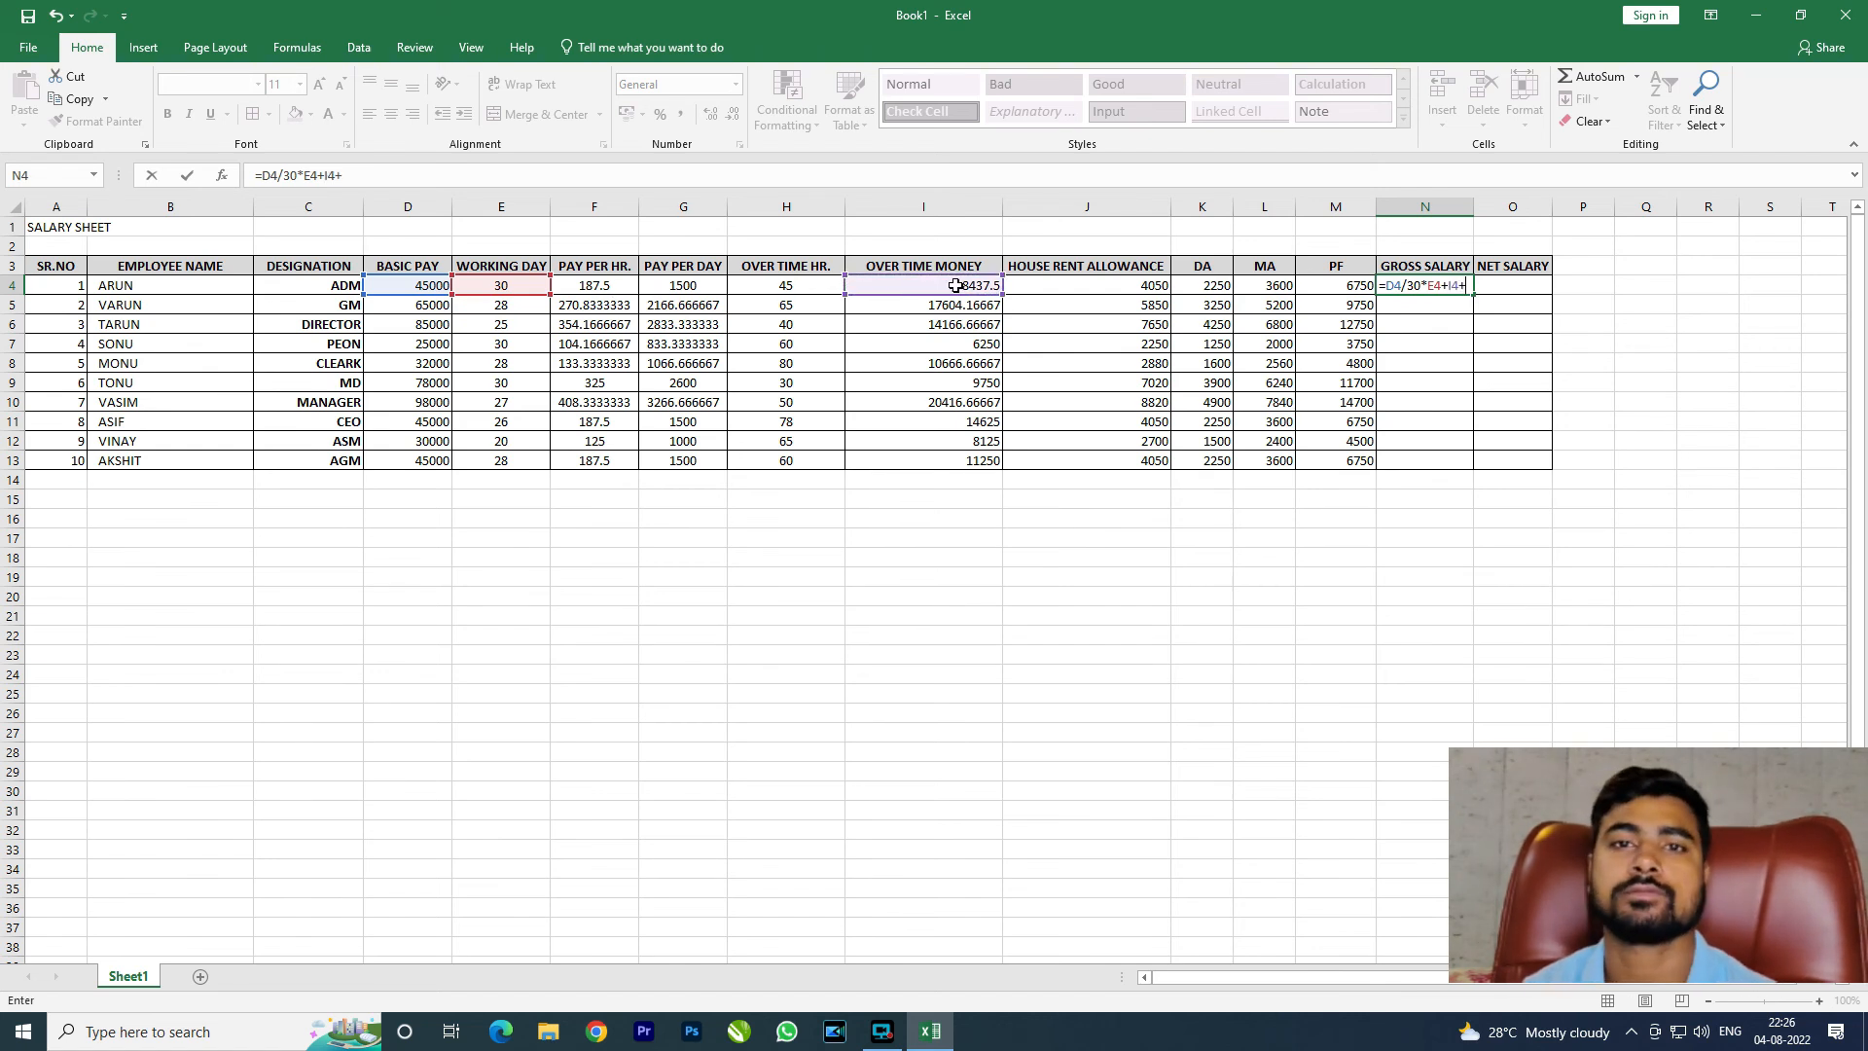
{"action": "left_click", "coordinate": [1039, 285]}
{"action": "type", "text": "+"}
{"action": "left_click", "coordinate": [1204, 288]}
{"action": "type", "text": "+"}
{"action": "left_click", "coordinate": [1256, 289]}
{"action": "type", "text": "+L4"}
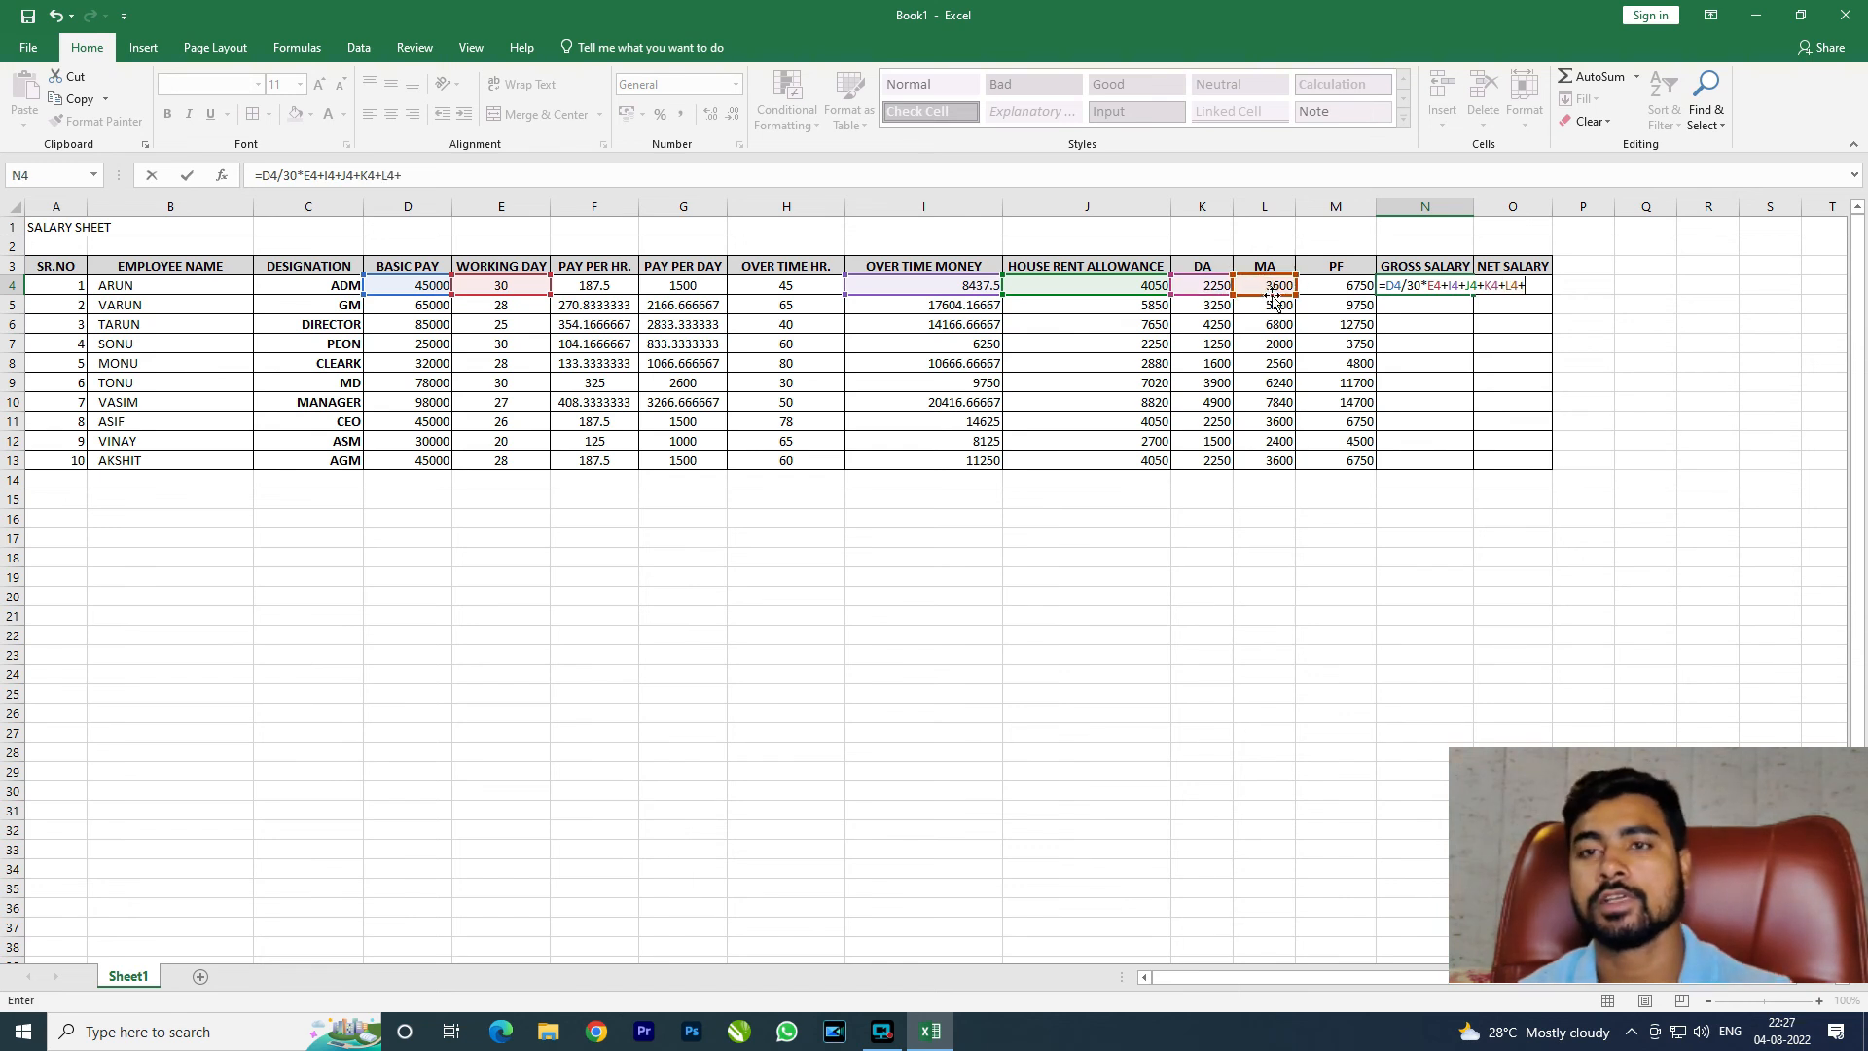
{"action": "type", "text": "-"}
{"action": "left_click", "coordinate": [1361, 290]}
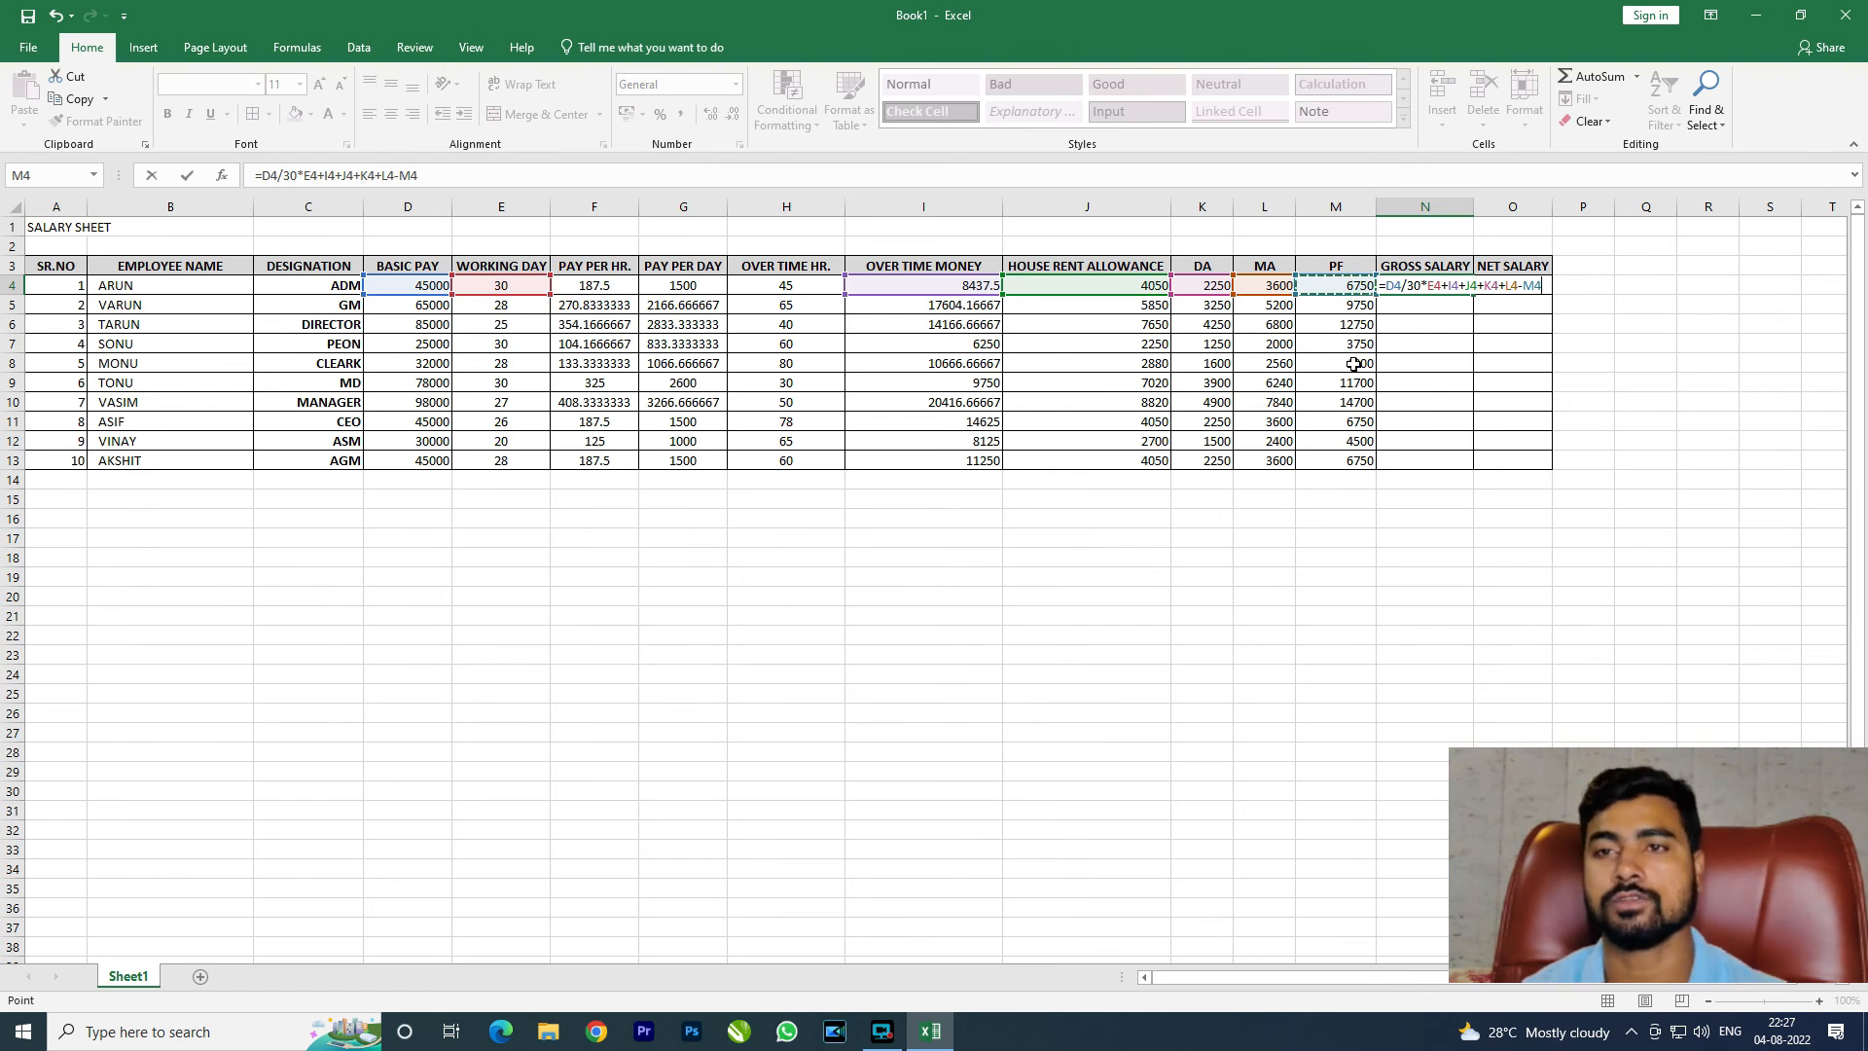
{"action": "key", "text": "Return"}
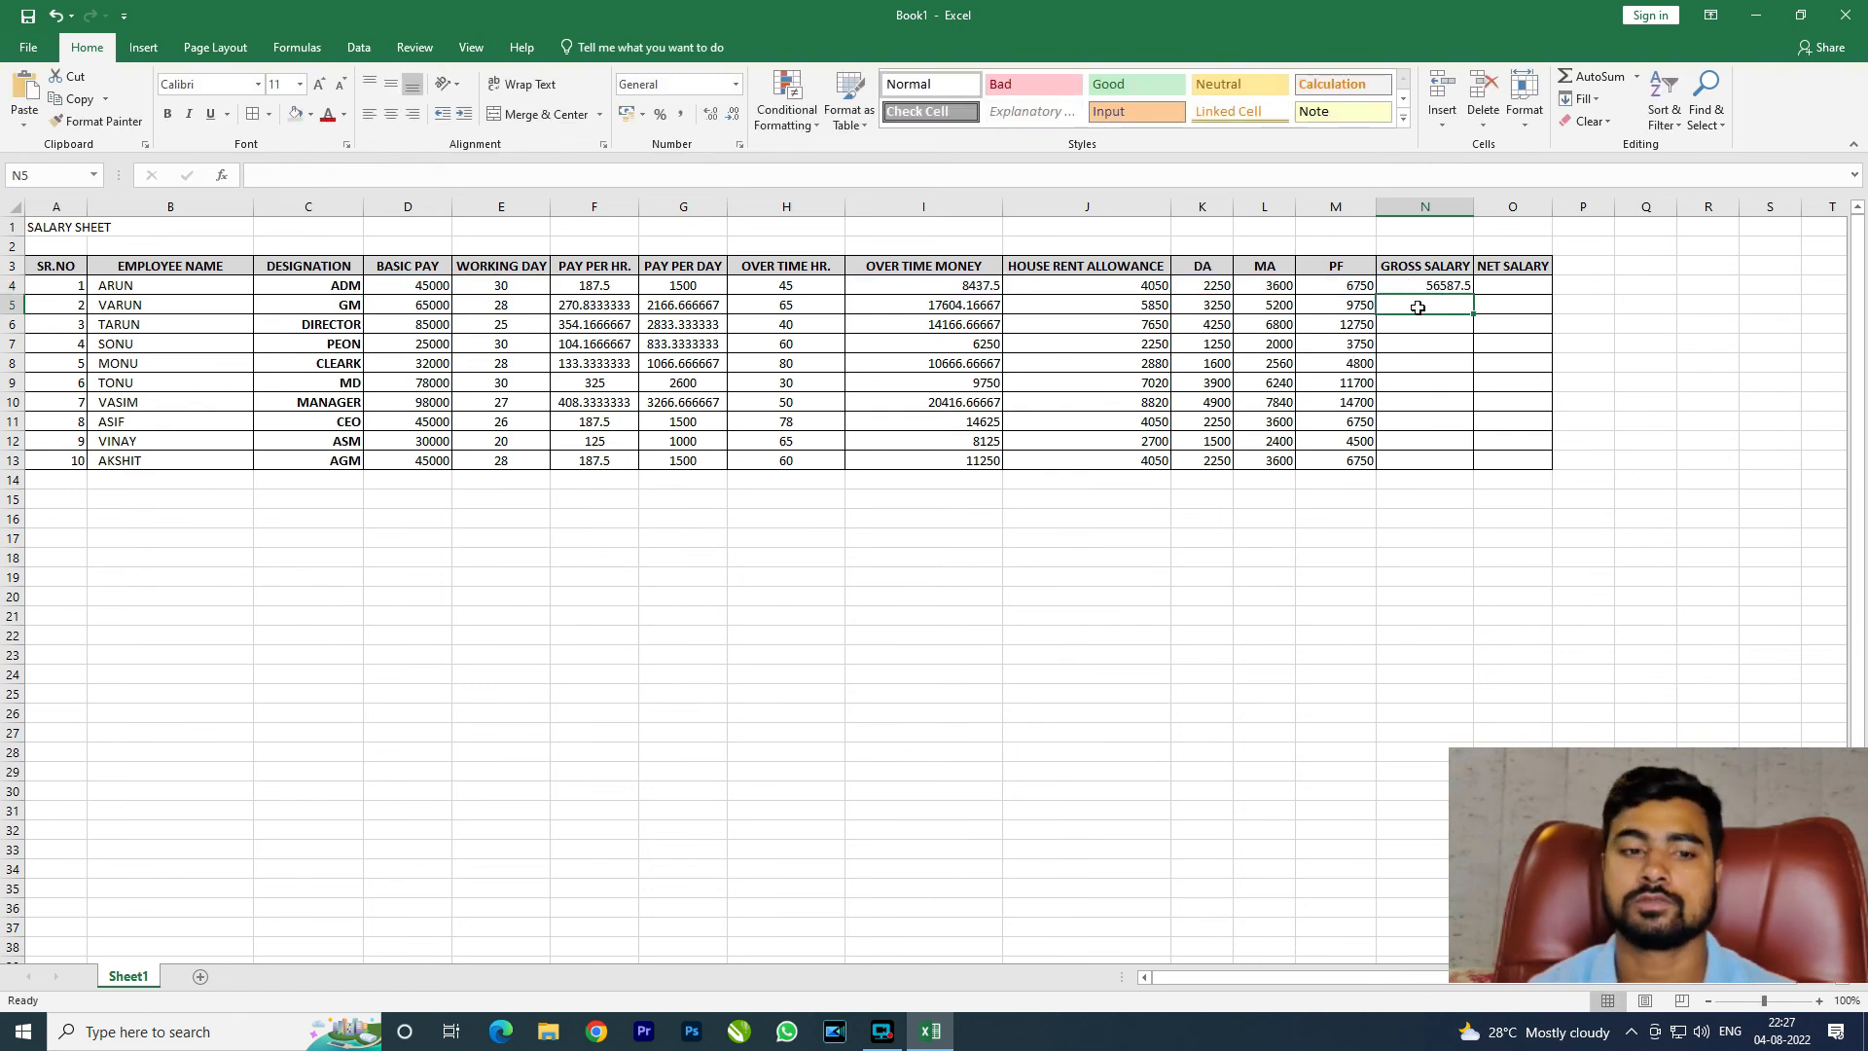
{"action": "key", "text": "ctrl+z"}
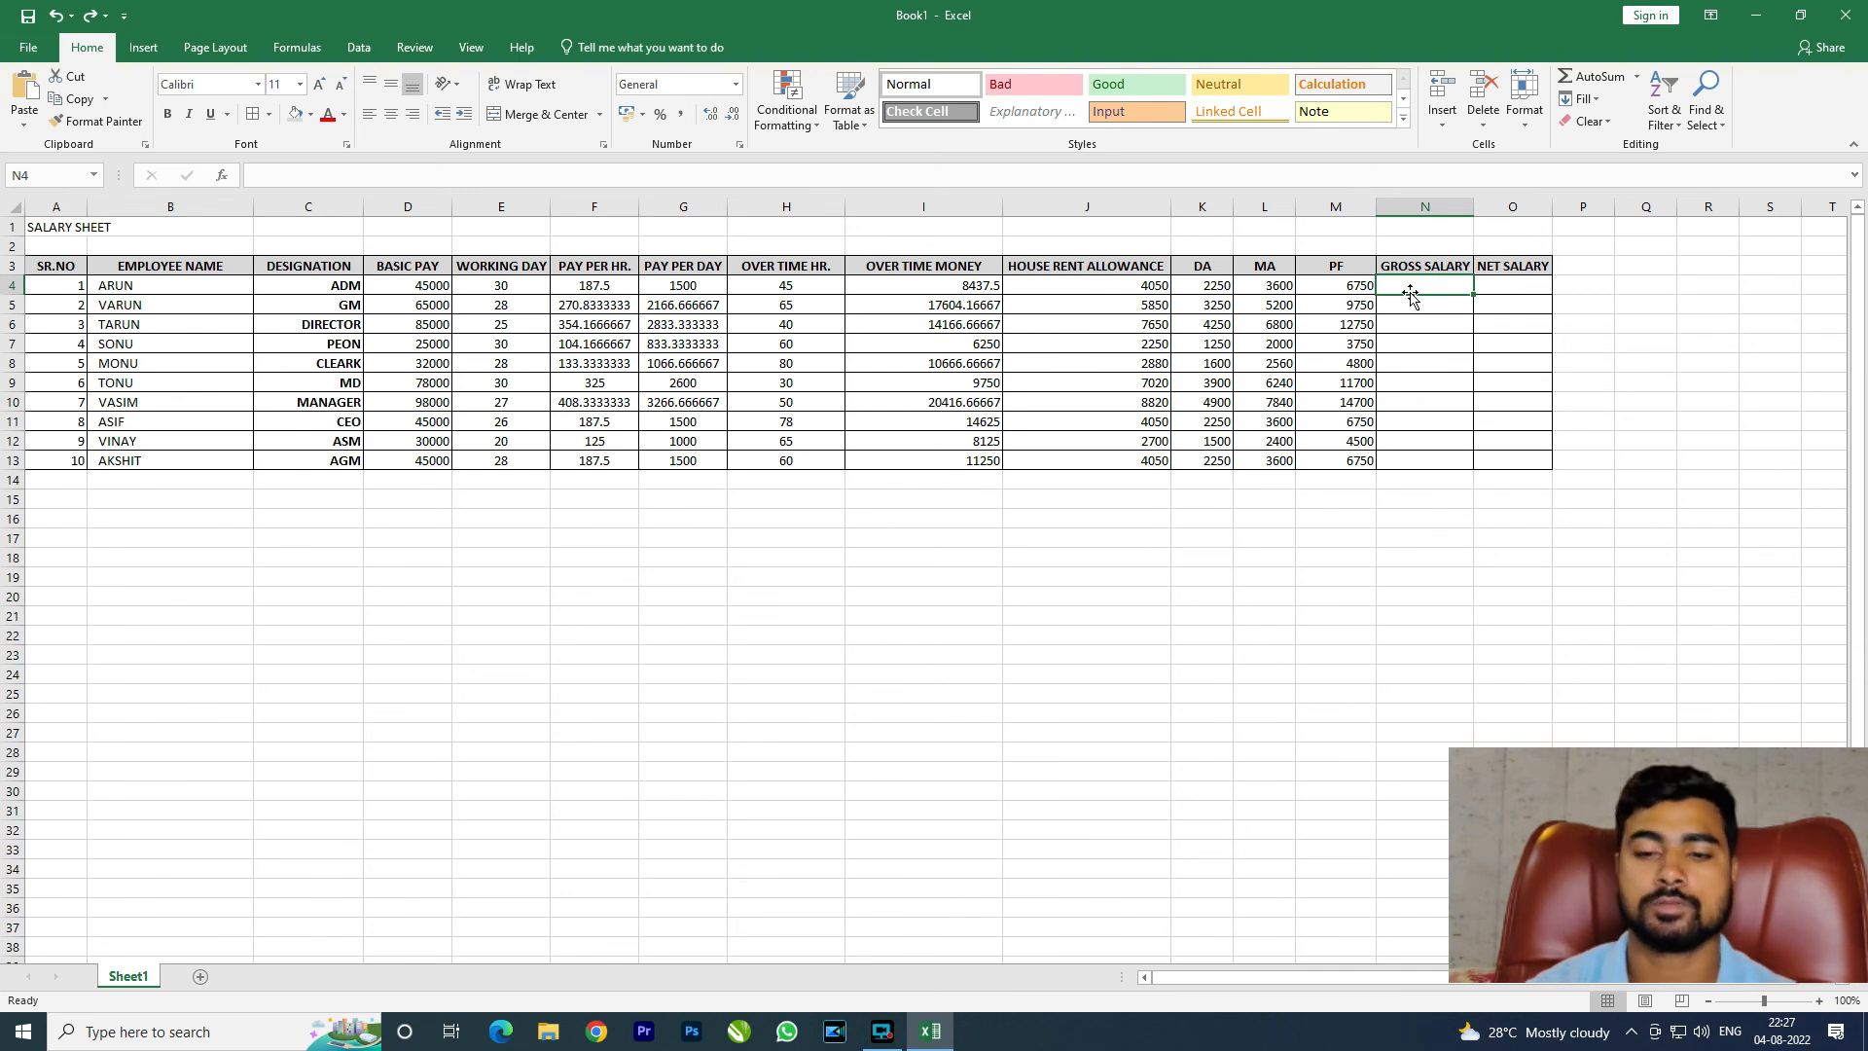
Step: Calculate the first employee's gross salary in N4 with =D4/30*E4+I4+J4+K4+L4 and fill the formula down through N13
{"action": "type", "text": "="}
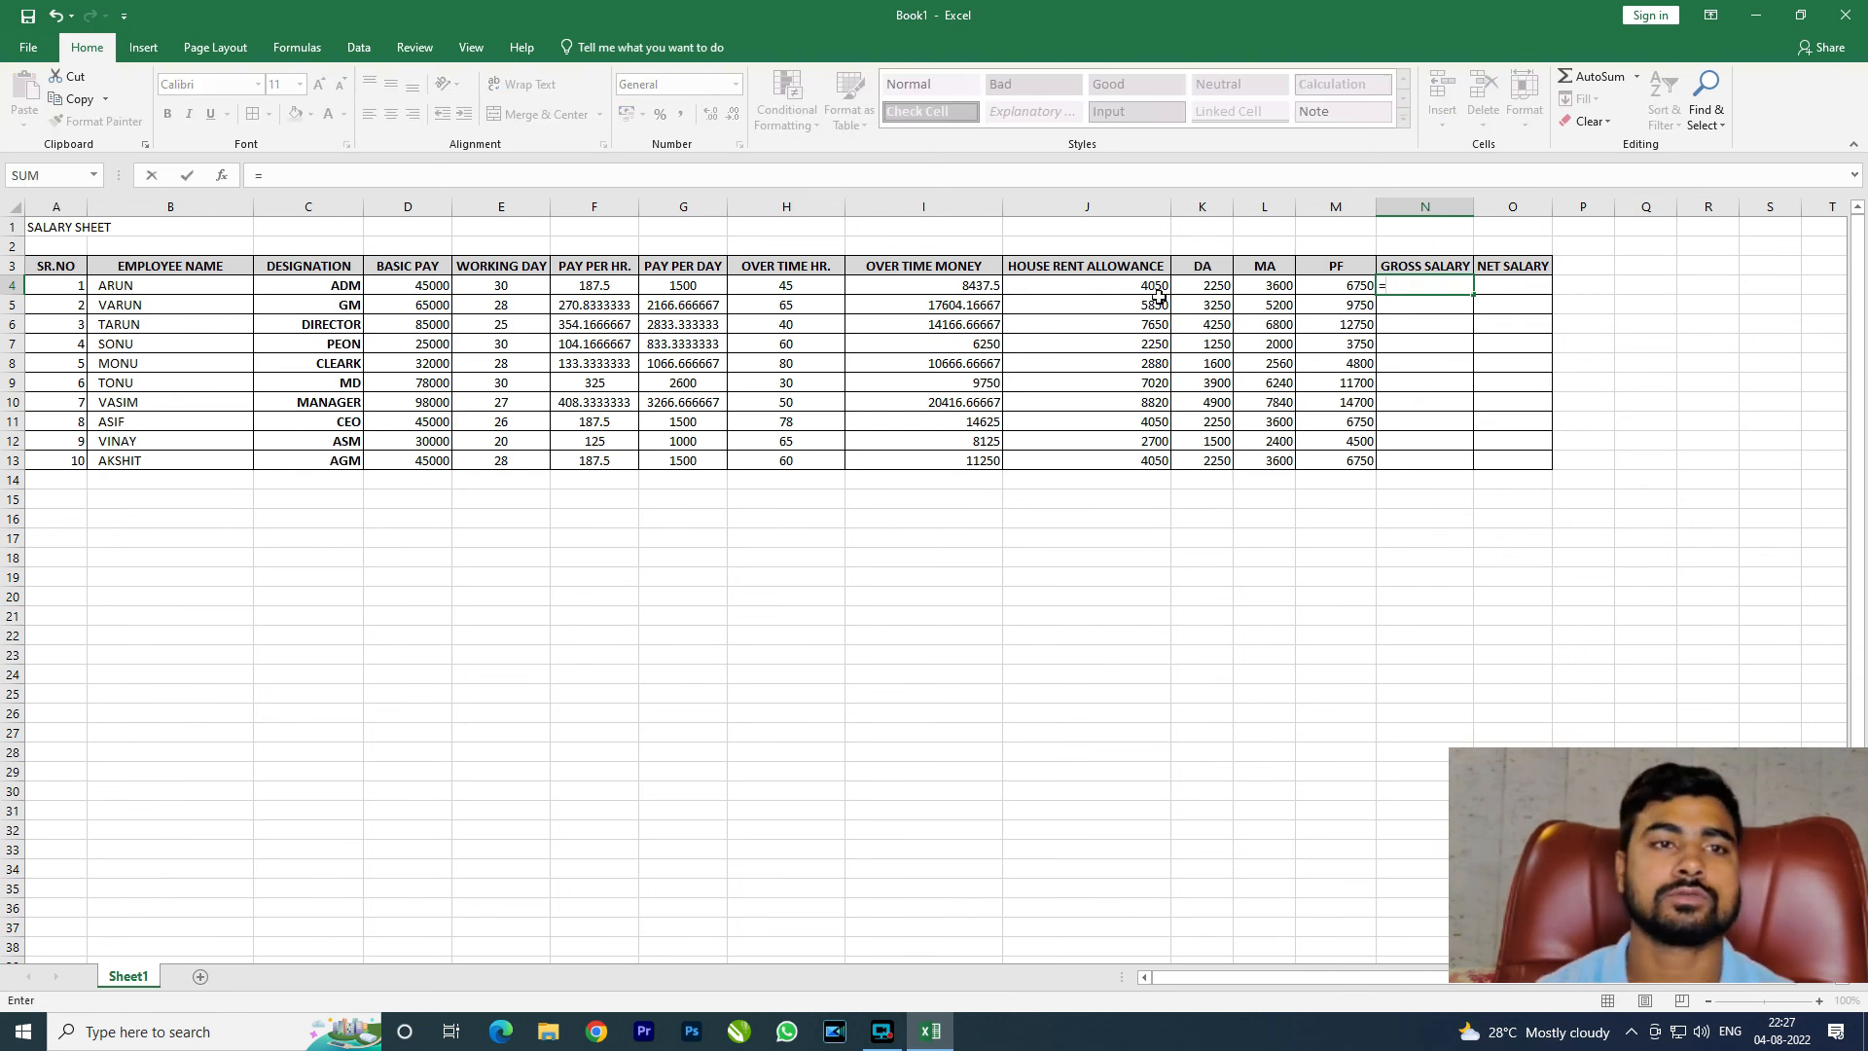
{"action": "left_click", "coordinate": [437, 292]}
{"action": "type", "text": "/"}
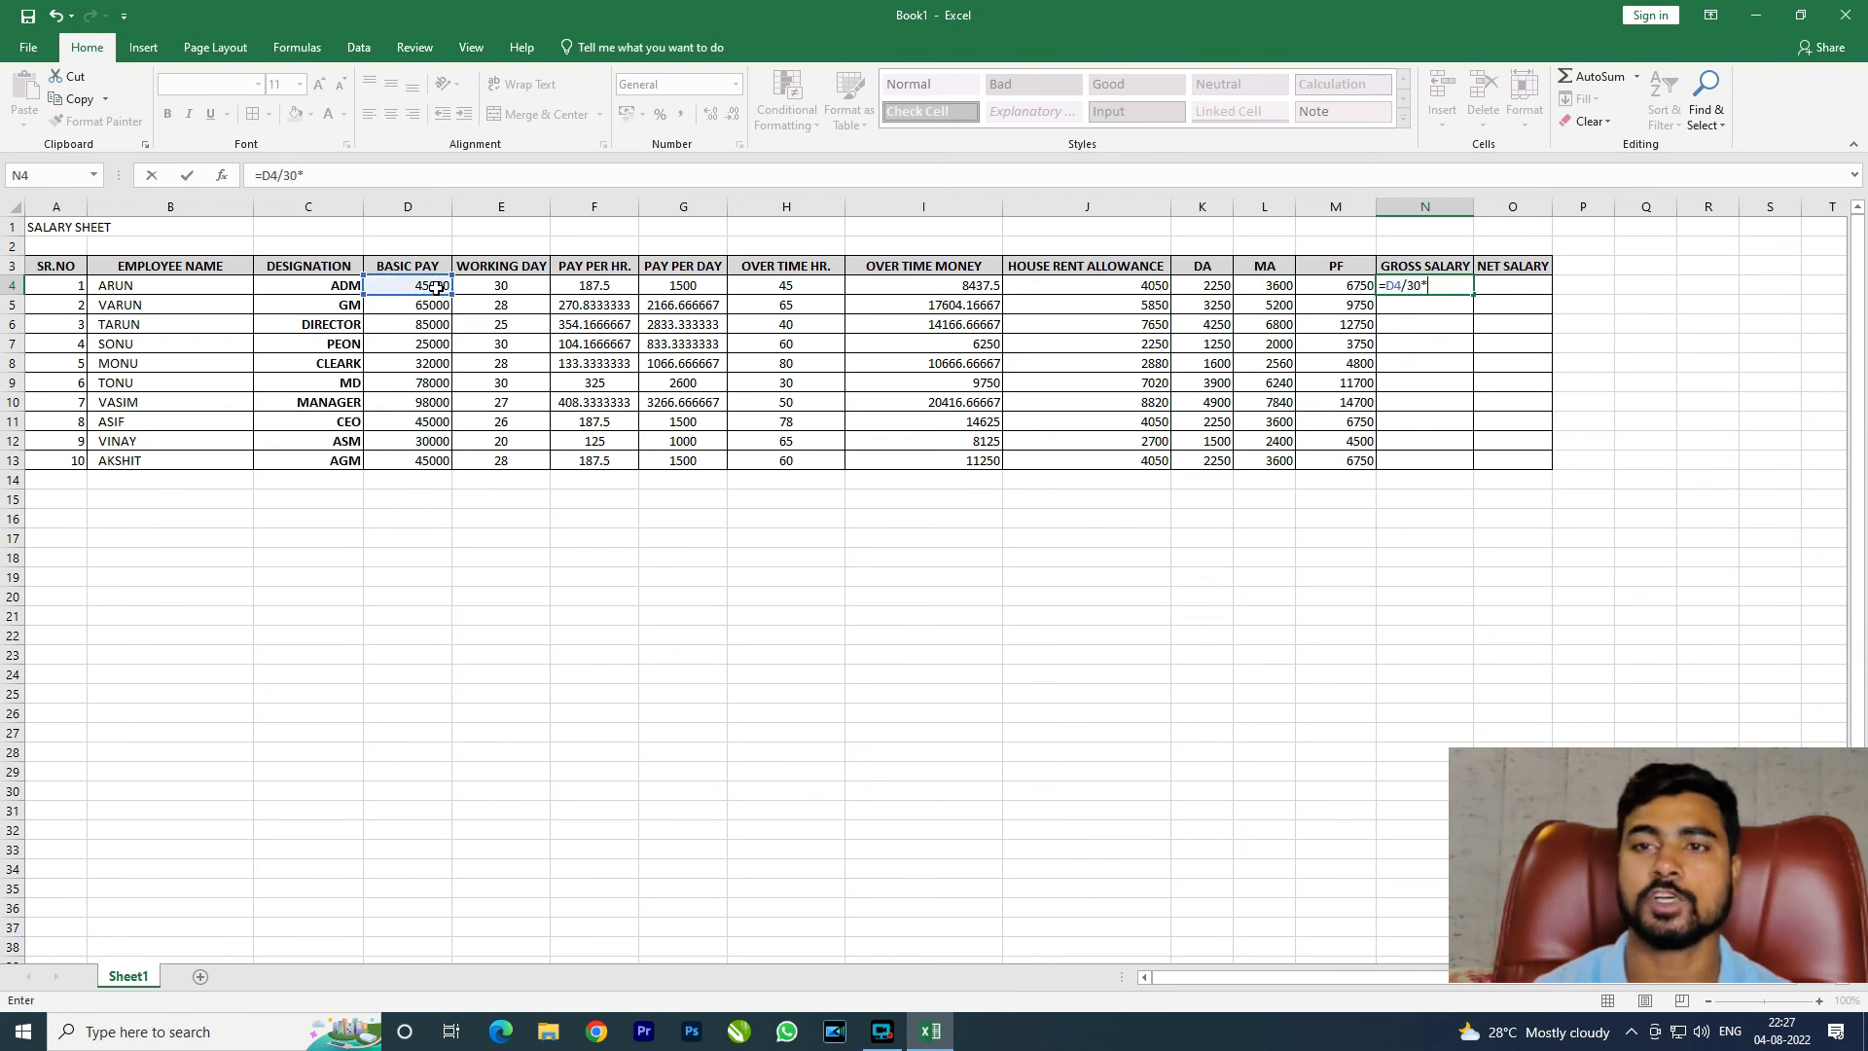
{"action": "type", "text": "30*"}
{"action": "left_click", "coordinate": [534, 284]}
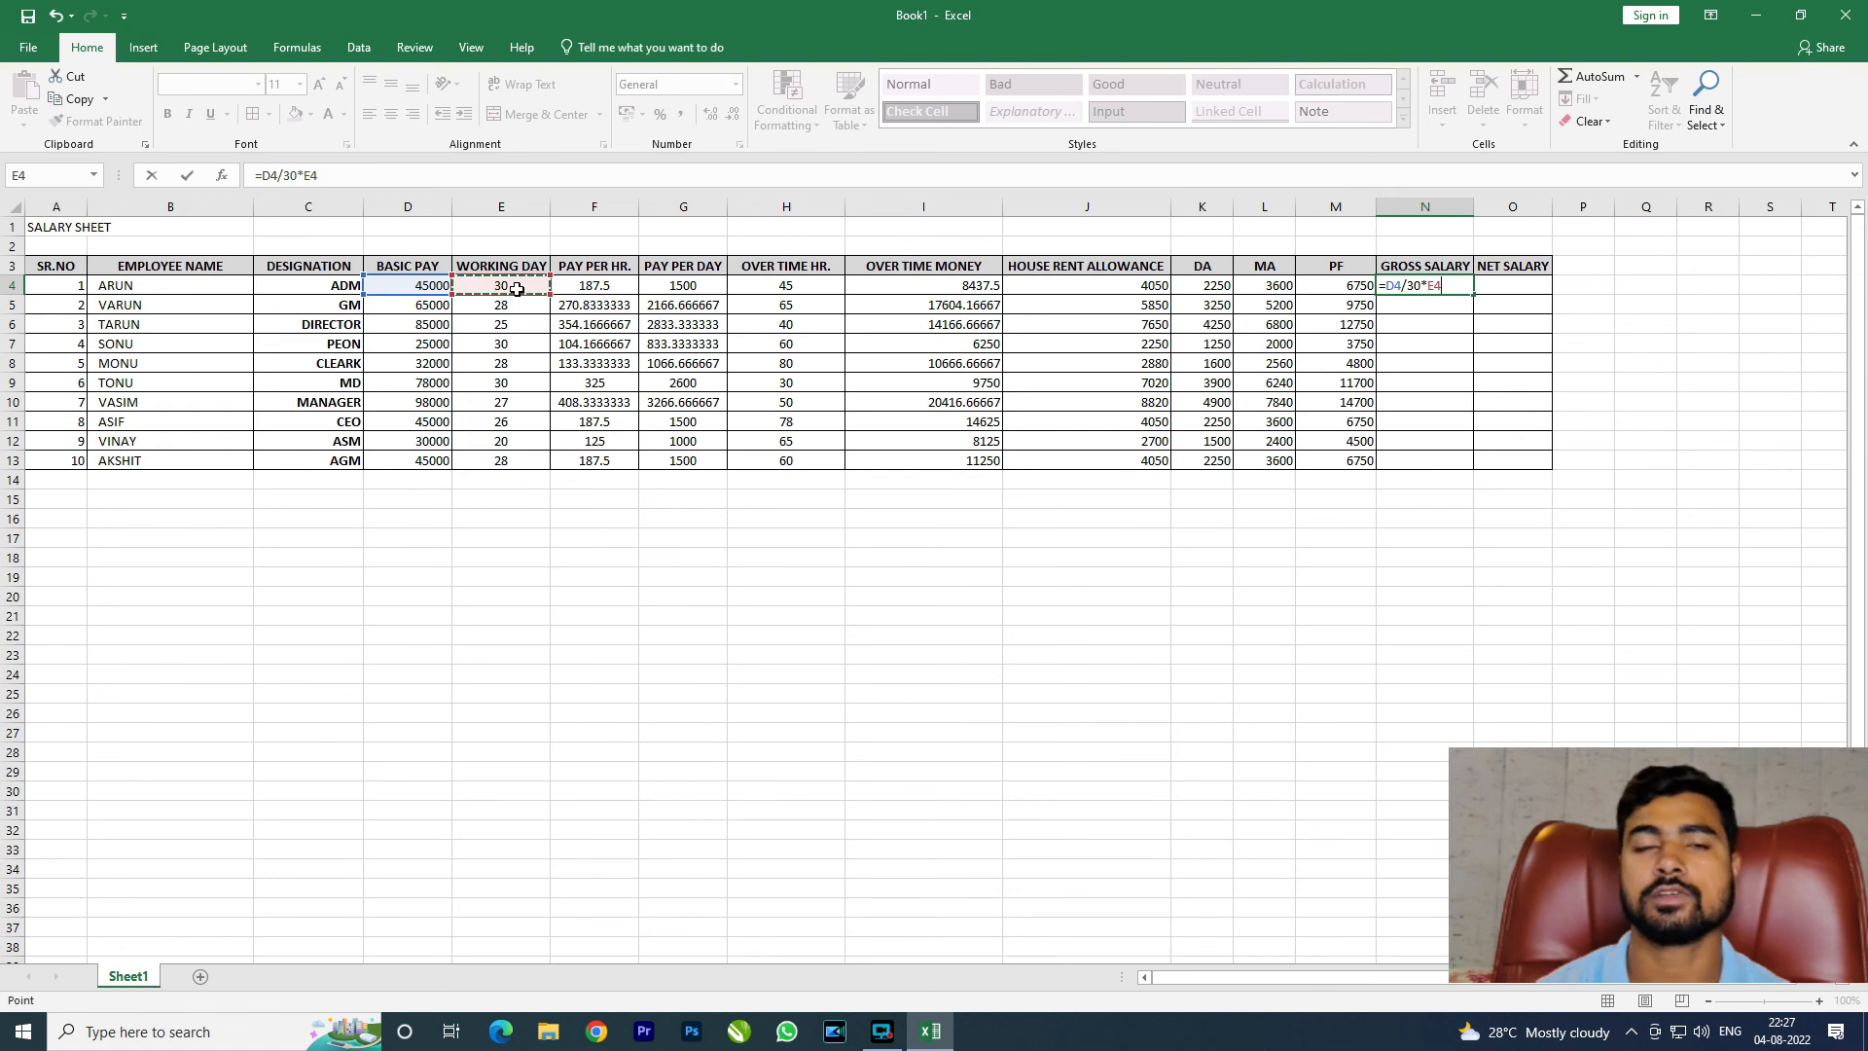
{"action": "type", "text": "+"}
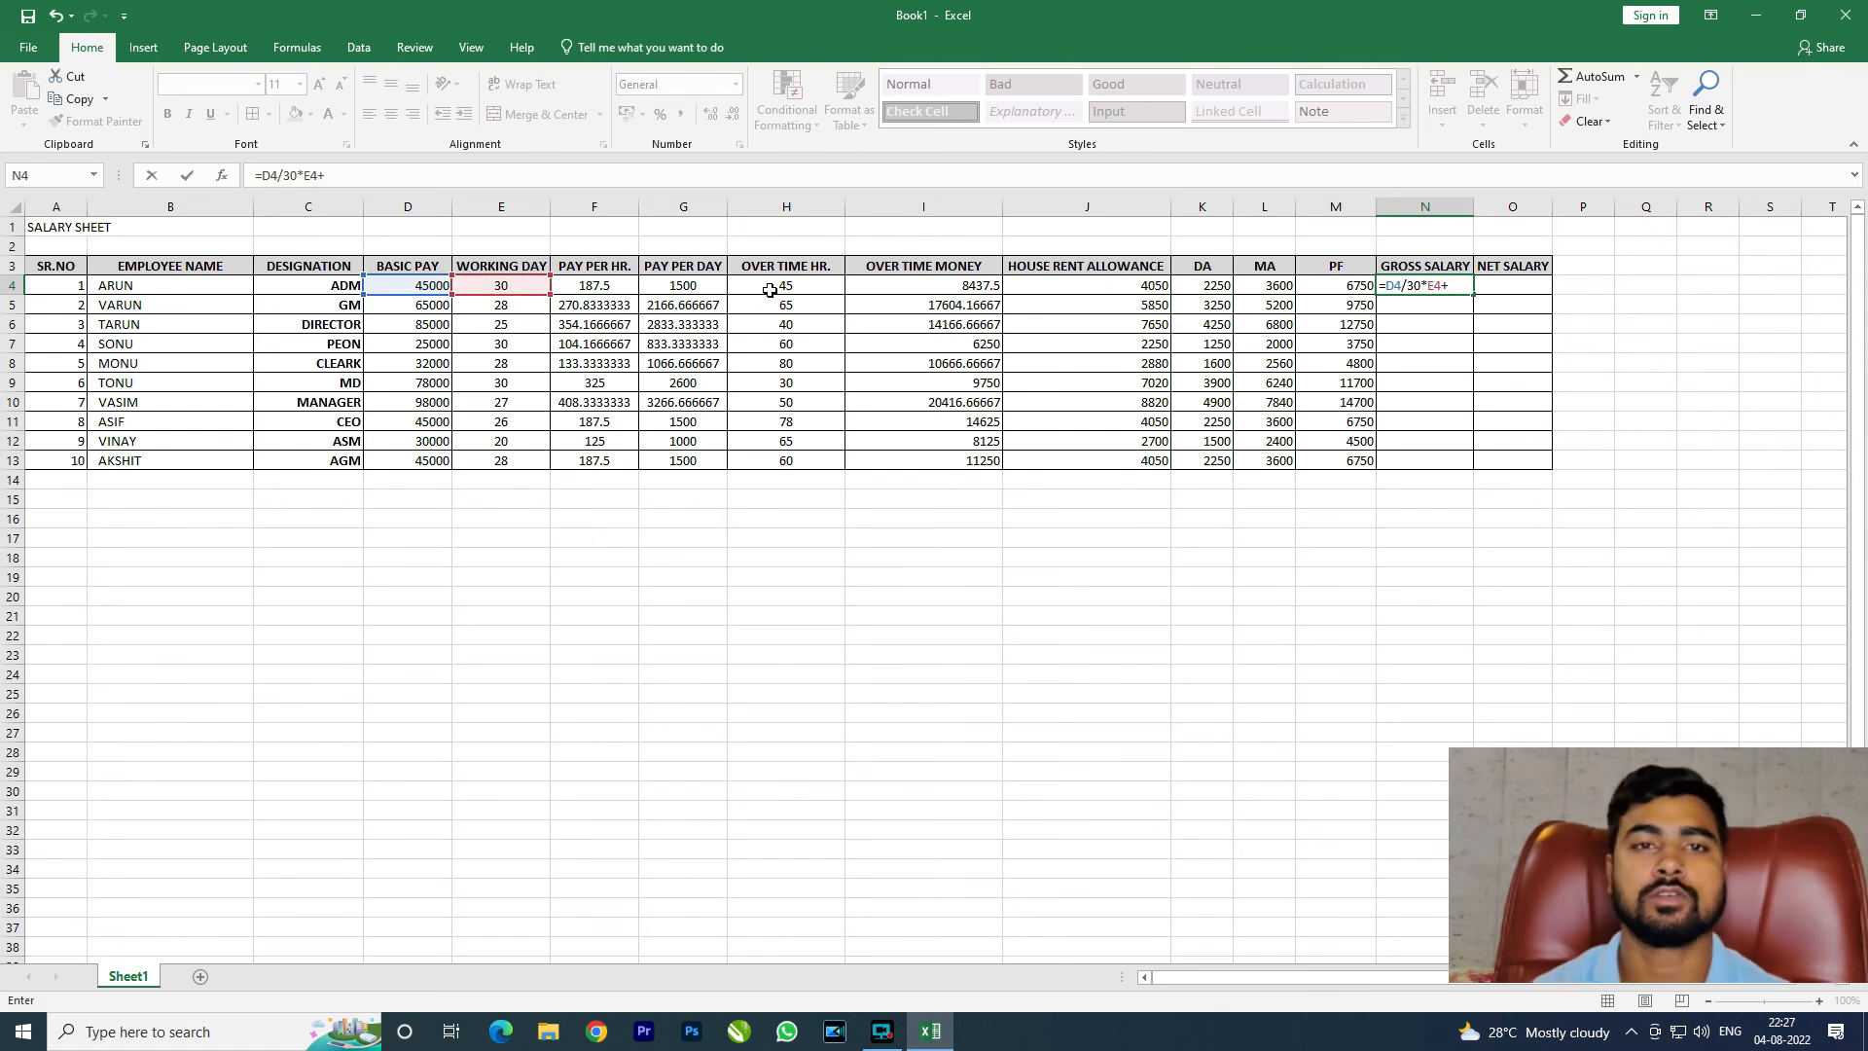
{"action": "left_click", "coordinate": [889, 289]}
{"action": "type", "text": "+"}
{"action": "left_click", "coordinate": [1052, 280]}
{"action": "type", "text": "+"}
{"action": "left_click", "coordinate": [1201, 287]}
{"action": "type", "text": "+"}
{"action": "left_click", "coordinate": [1253, 287]}
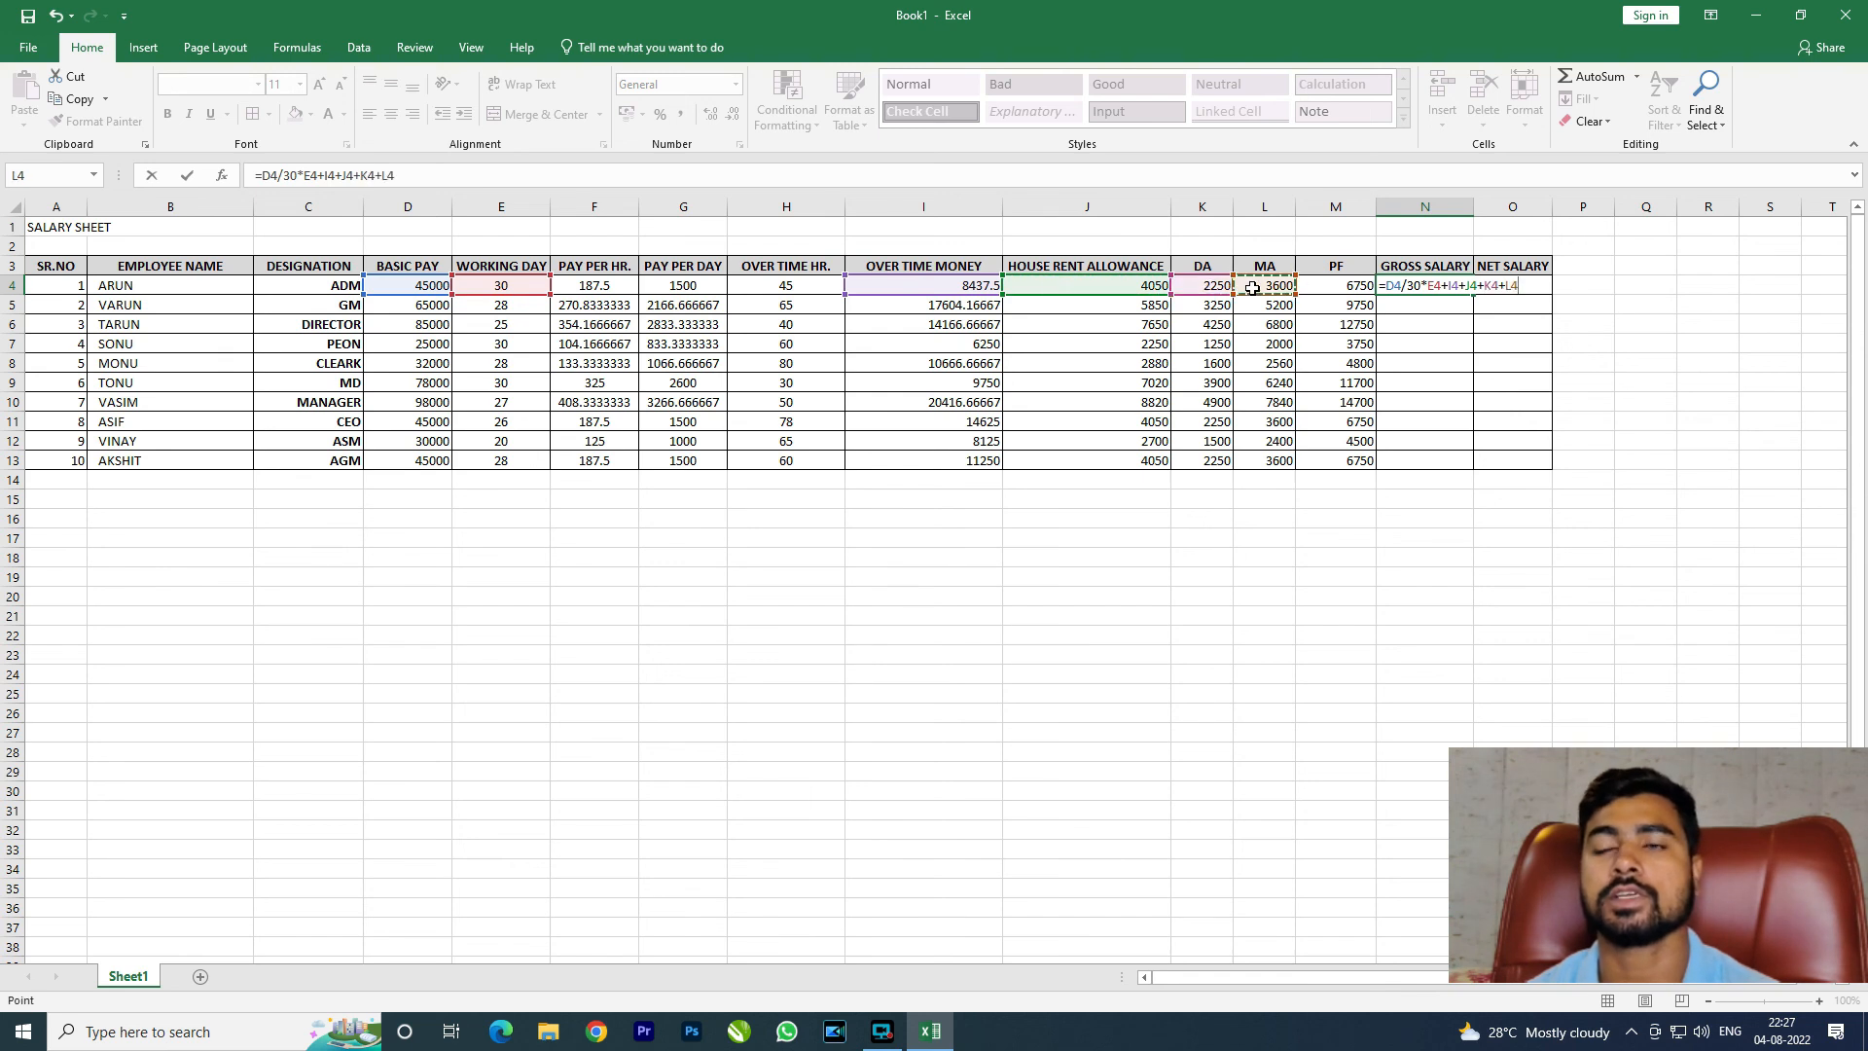
{"action": "key", "text": "Return"}
{"action": "left_click", "coordinate": [1451, 288]}
{"action": "left_click_drag", "start_coordinate": [1472, 294], "coordinate": [1453, 465]}
Step: Calculate the first employee's net salary in O4 by subtracting PF from gross salary with the formula =N4-M4
{"action": "left_click", "coordinate": [1520, 284]}
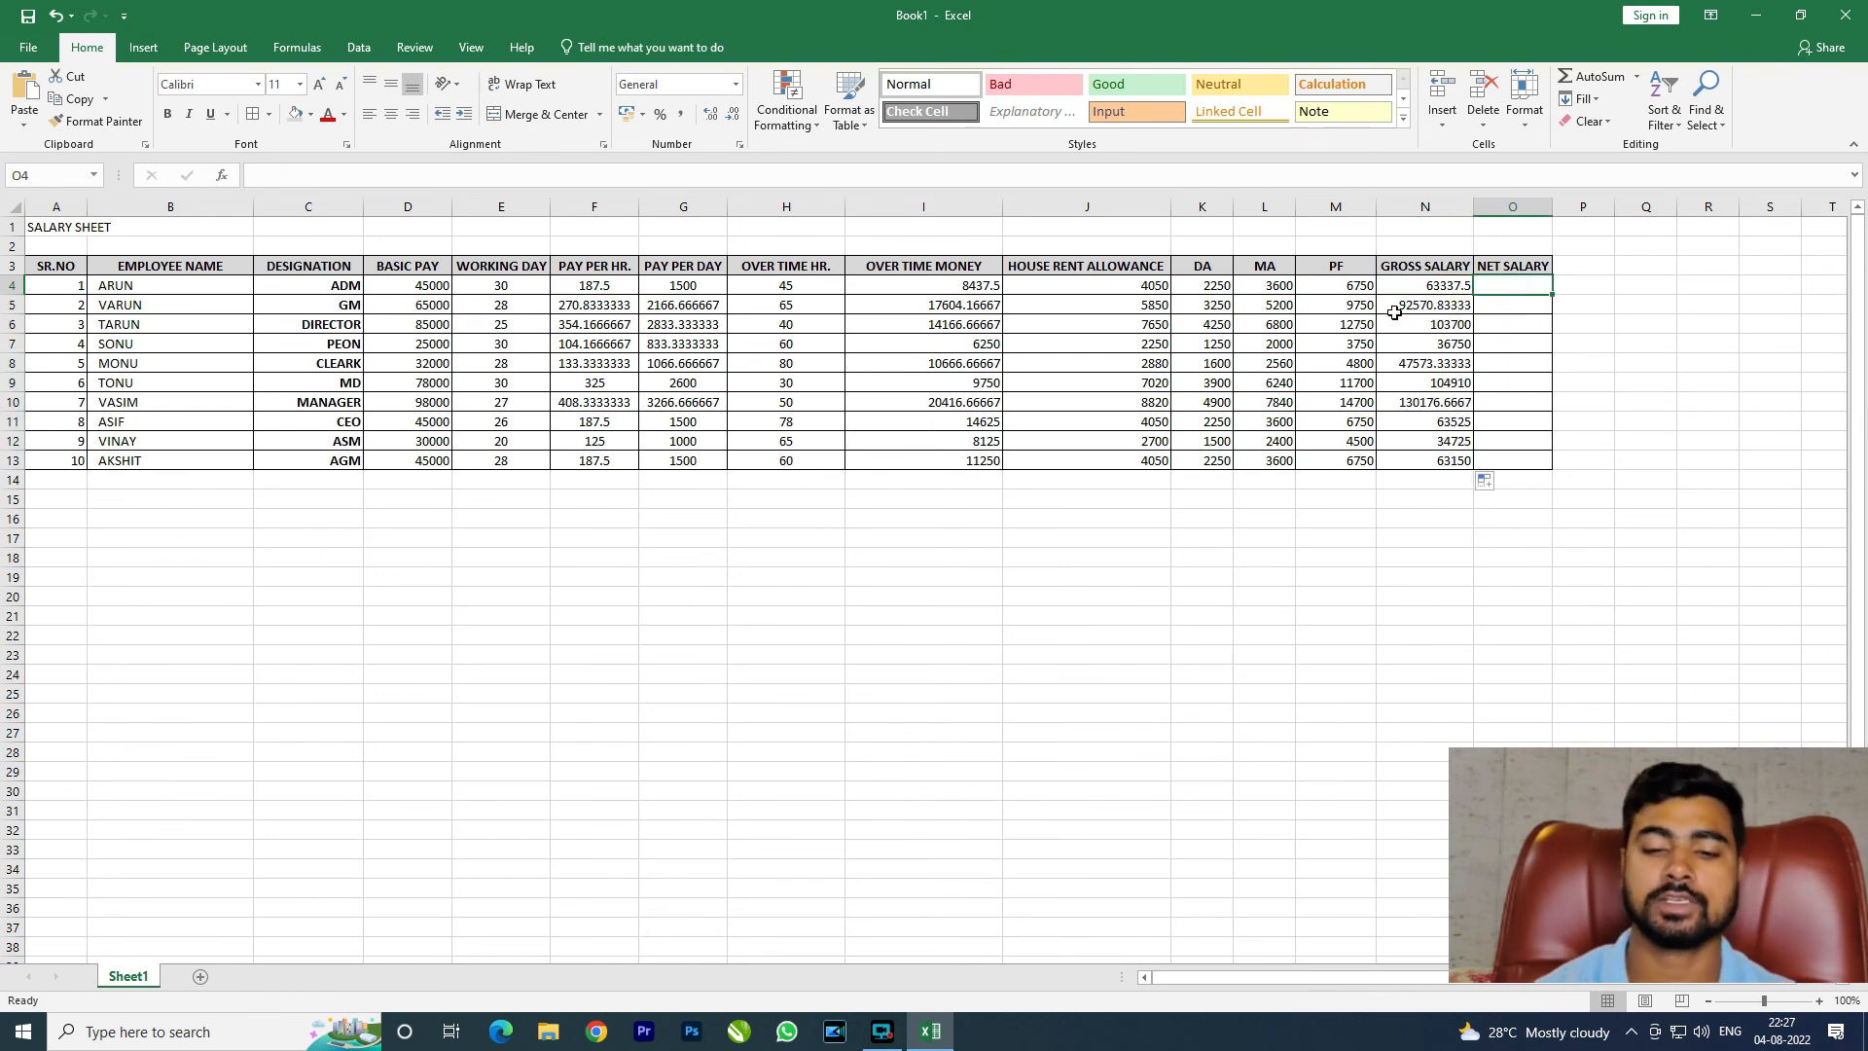
{"action": "type", "text": "="}
{"action": "left_click", "coordinate": [1408, 292]}
{"action": "type", "text": "-"}
{"action": "key", "text": "Left"}
{"action": "key", "text": "Left"}
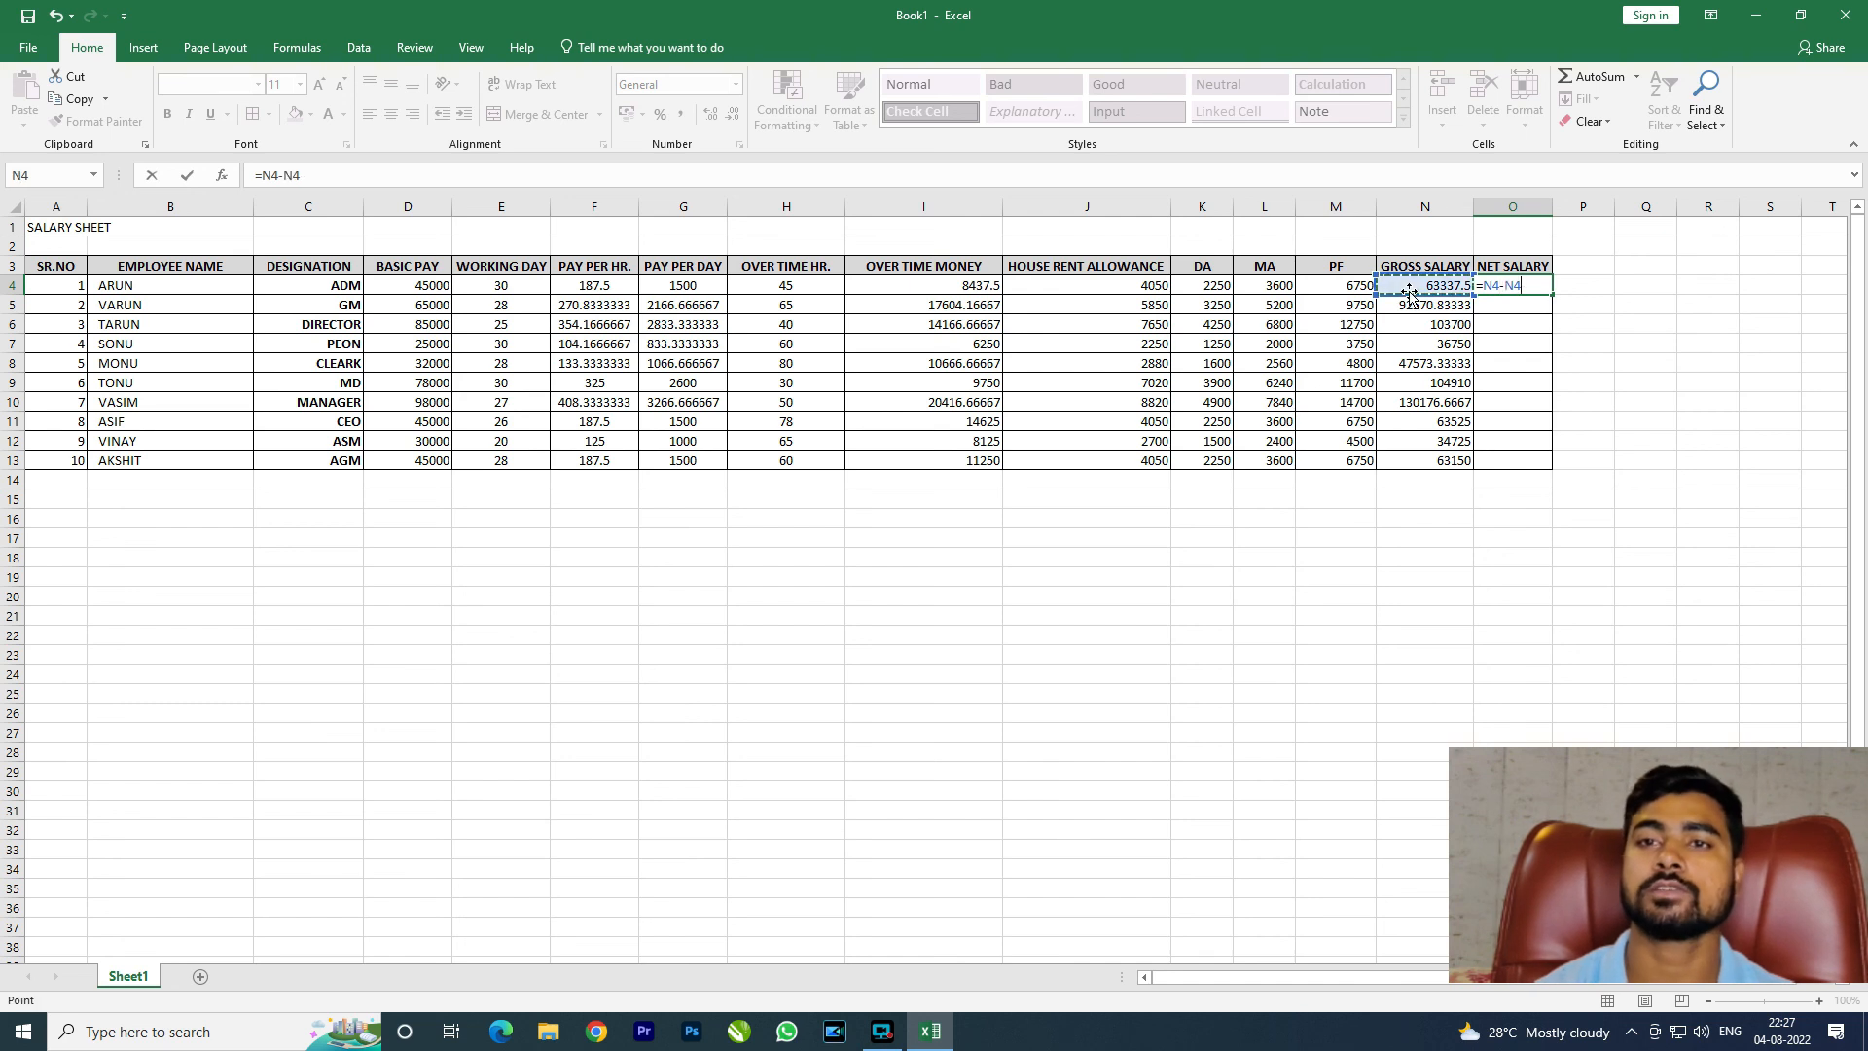
{"action": "key", "text": "Return"}
Step: Fill the net salary formula from O4 down through O13
{"action": "key", "text": "Up"}
{"action": "key", "text": "shift+Down"}
{"action": "key", "text": "shift+Down"}
{"action": "key", "text": "shift+Down"}
{"action": "key", "text": "shift+Down"}
{"action": "key", "text": "shift+Down"}
{"action": "key", "text": "shift+Down"}
{"action": "key", "text": "shift+Down"}
{"action": "key", "text": "shift+Down"}
{"action": "key", "text": "shift+Down"}
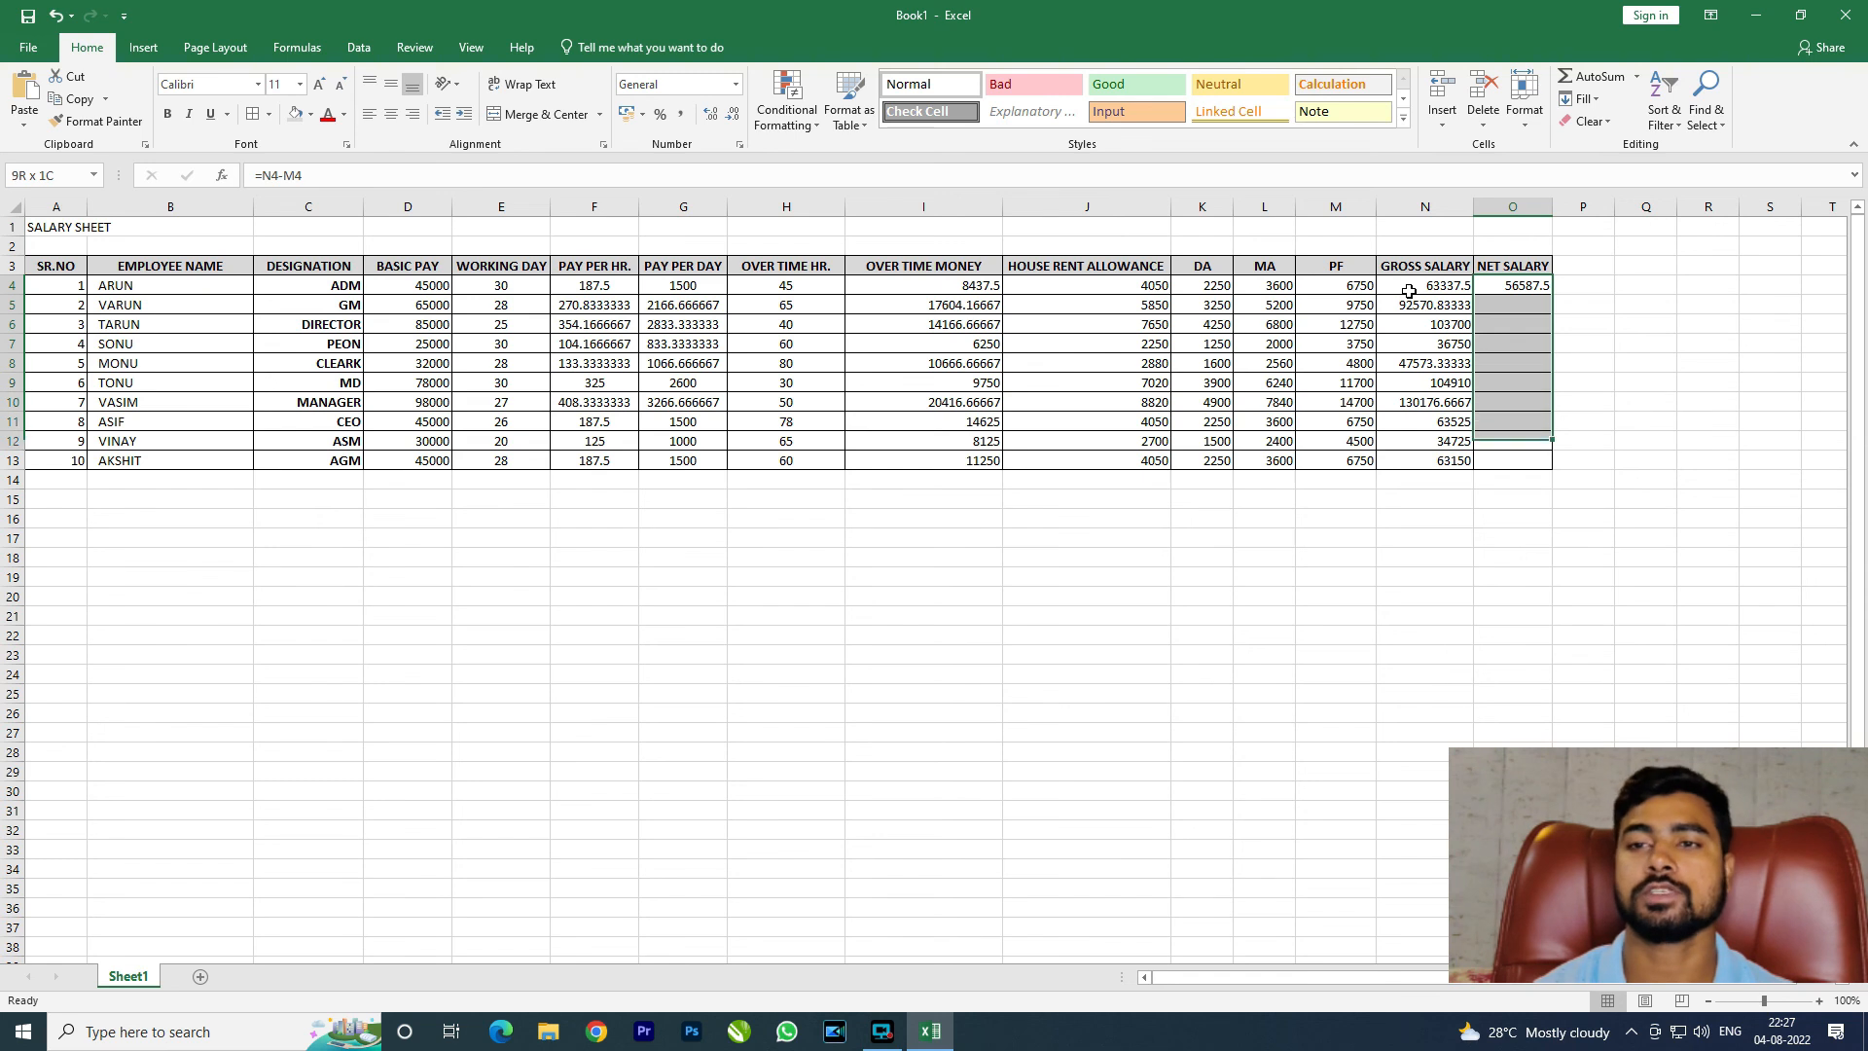
{"action": "key", "text": "ctrl+d"}
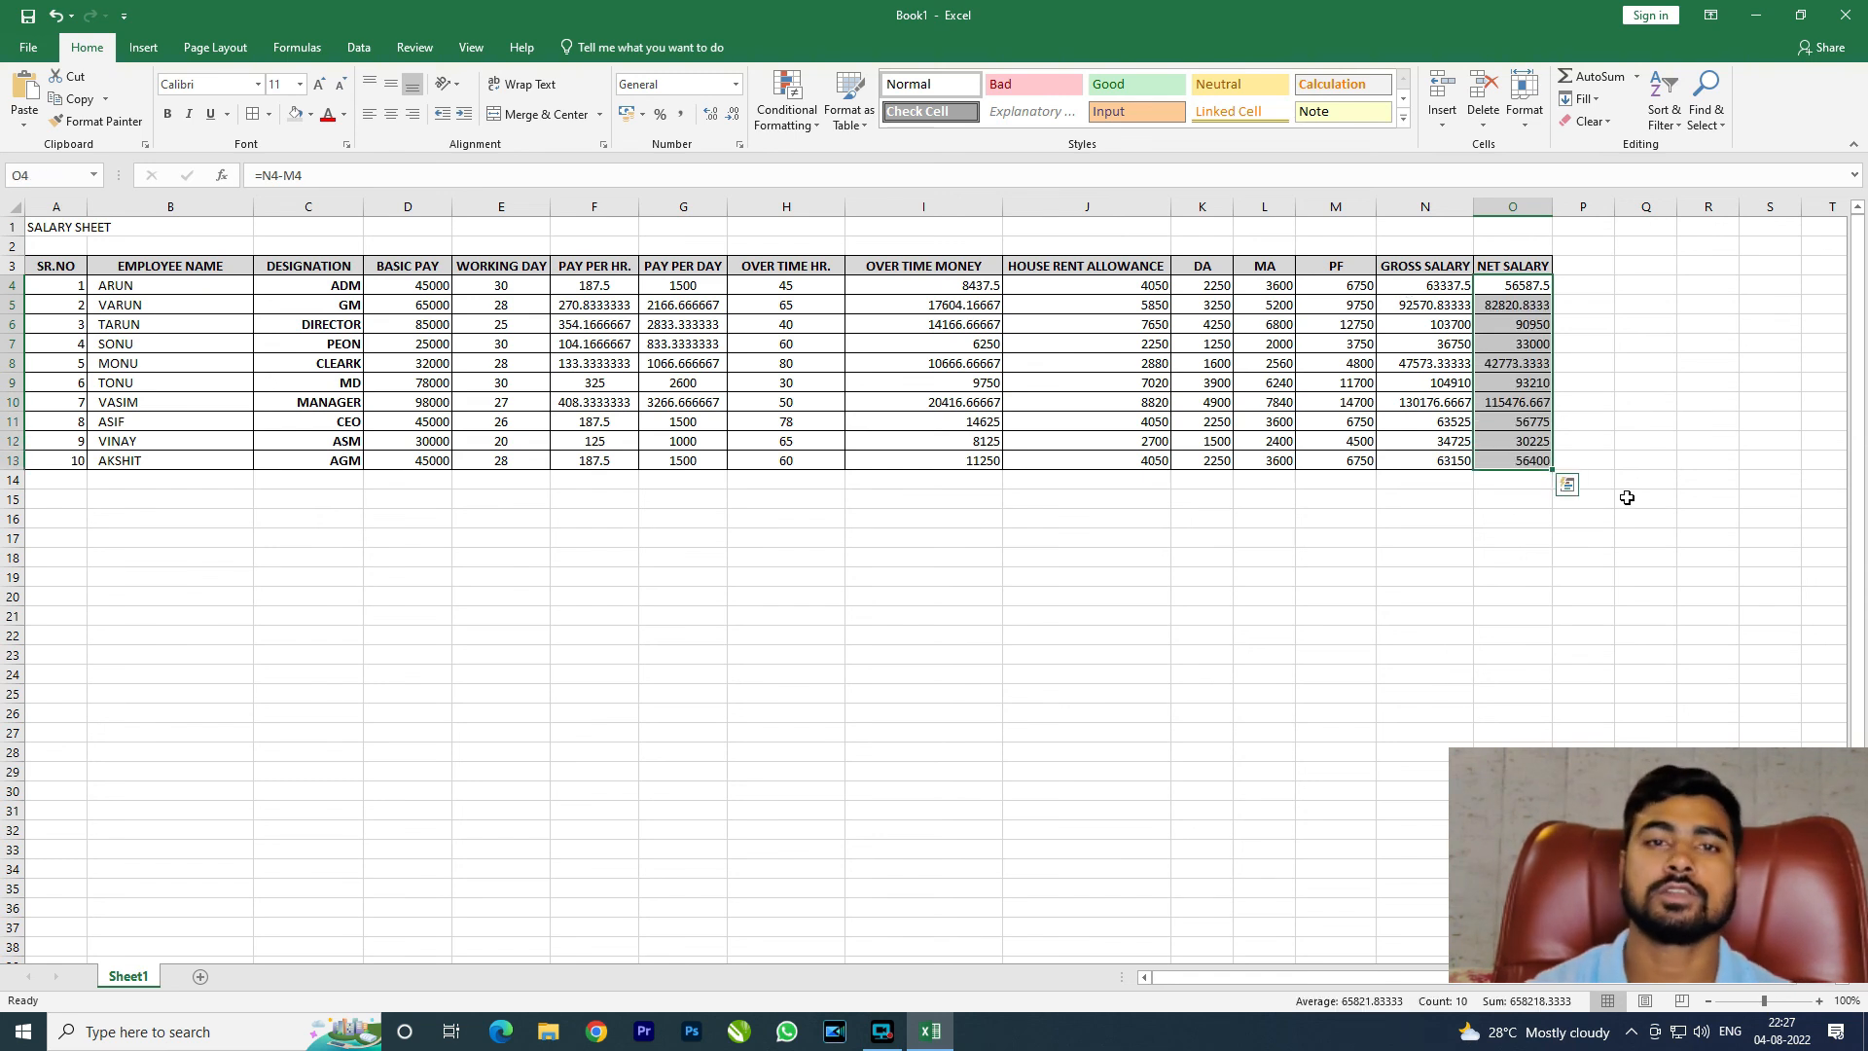
Step: Merge and center the SALARY SHEET title across A1:O2
{"action": "left_click", "coordinate": [1061, 519]}
{"action": "left_click_drag", "start_coordinate": [1520, 453], "coordinate": [1506, 251]}
{"action": "left_click", "coordinate": [44, 324]}
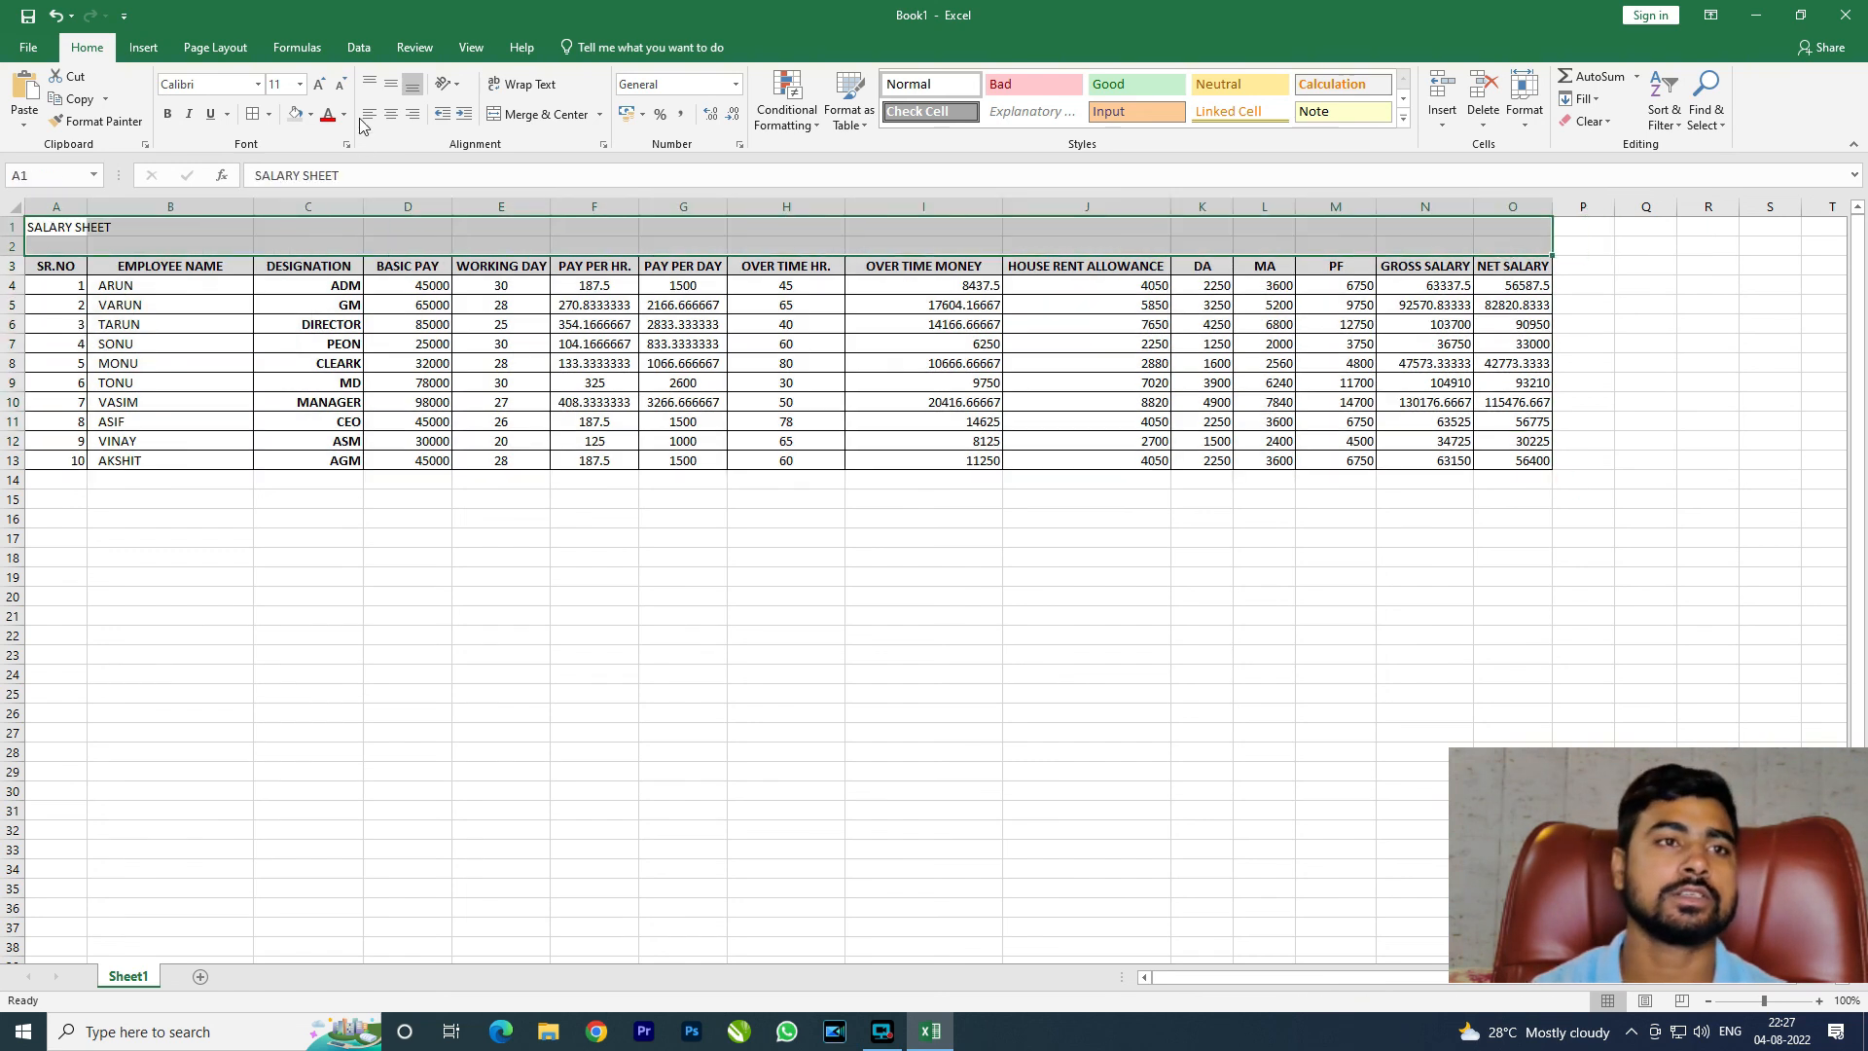
{"action": "left_click", "coordinate": [599, 114]}
{"action": "left_click", "coordinate": [530, 134]}
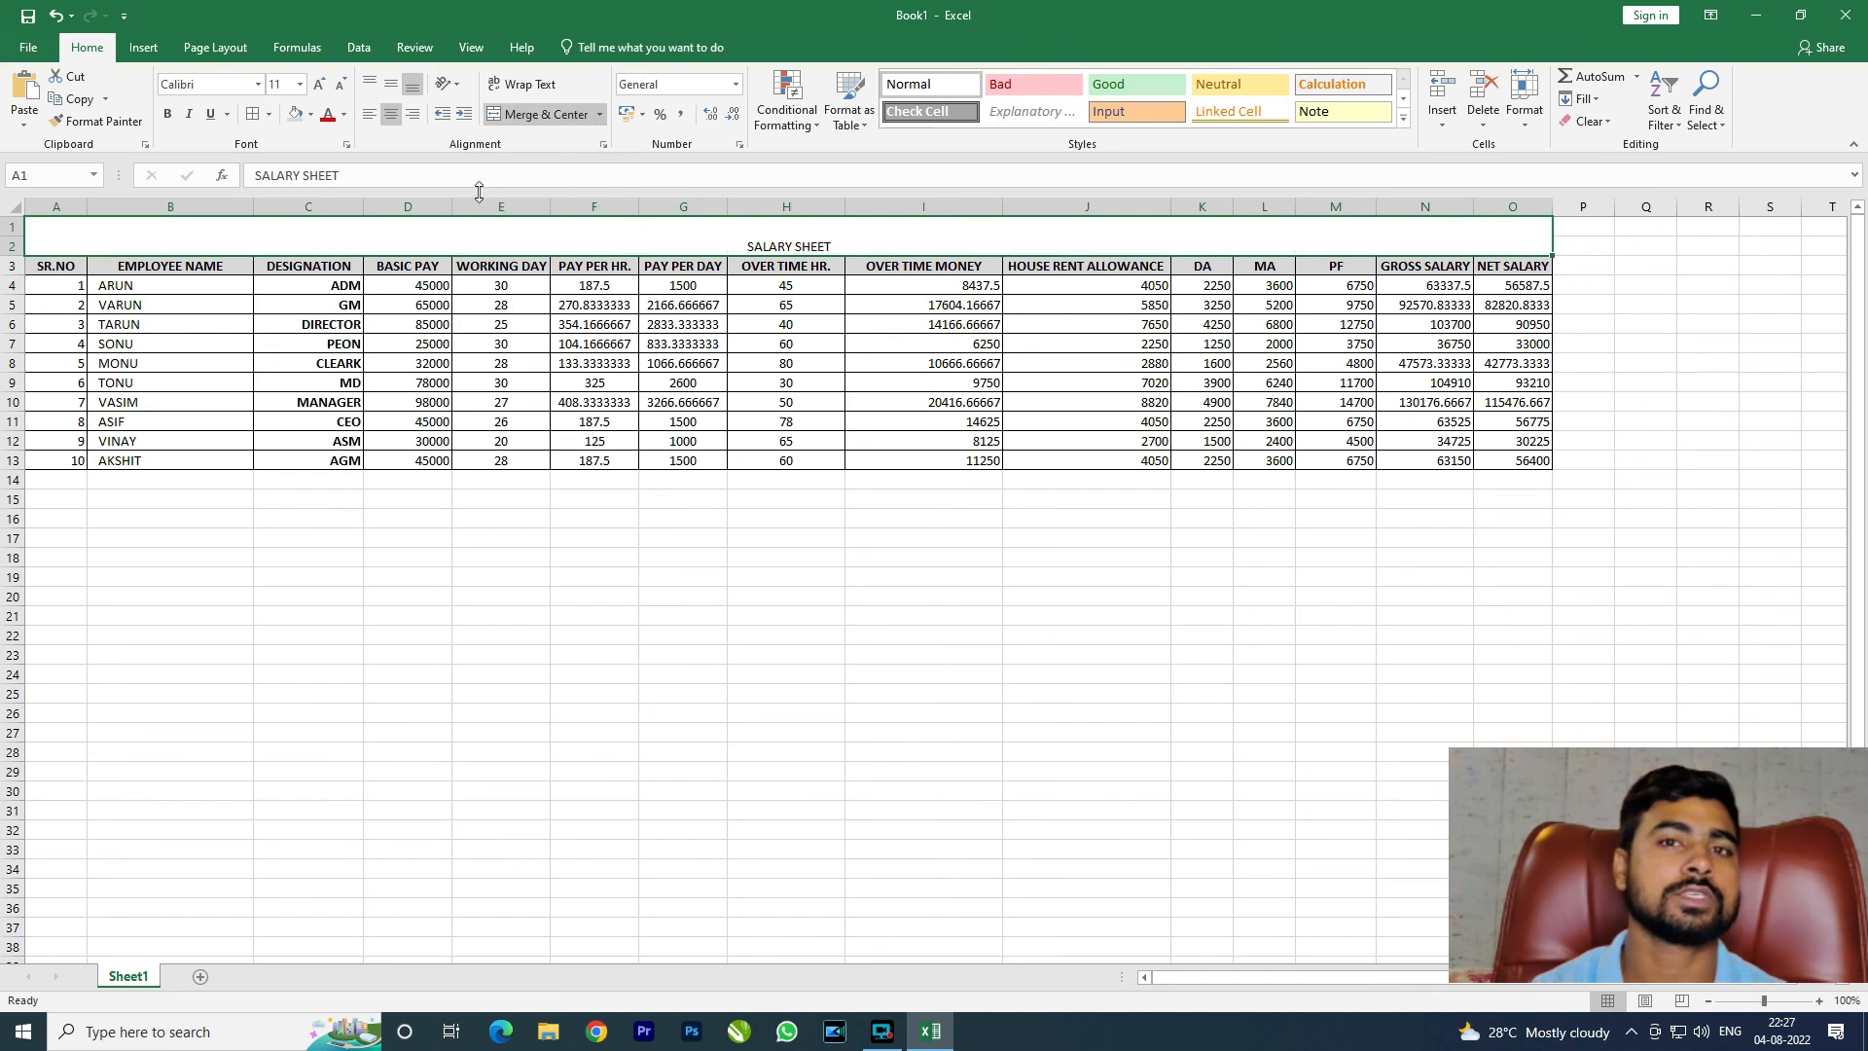
Step: Enlarge the SALARY SHEET title to font size 26
{"action": "left_click", "coordinate": [327, 88]}
{"action": "left_click", "coordinate": [327, 87]}
{"action": "left_click", "coordinate": [327, 88]}
{"action": "left_click", "coordinate": [326, 87]}
{"action": "left_click", "coordinate": [327, 88]}
{"action": "left_click", "coordinate": [327, 87]}
{"action": "left_click", "coordinate": [326, 88]}
{"action": "left_click", "coordinate": [326, 87]}
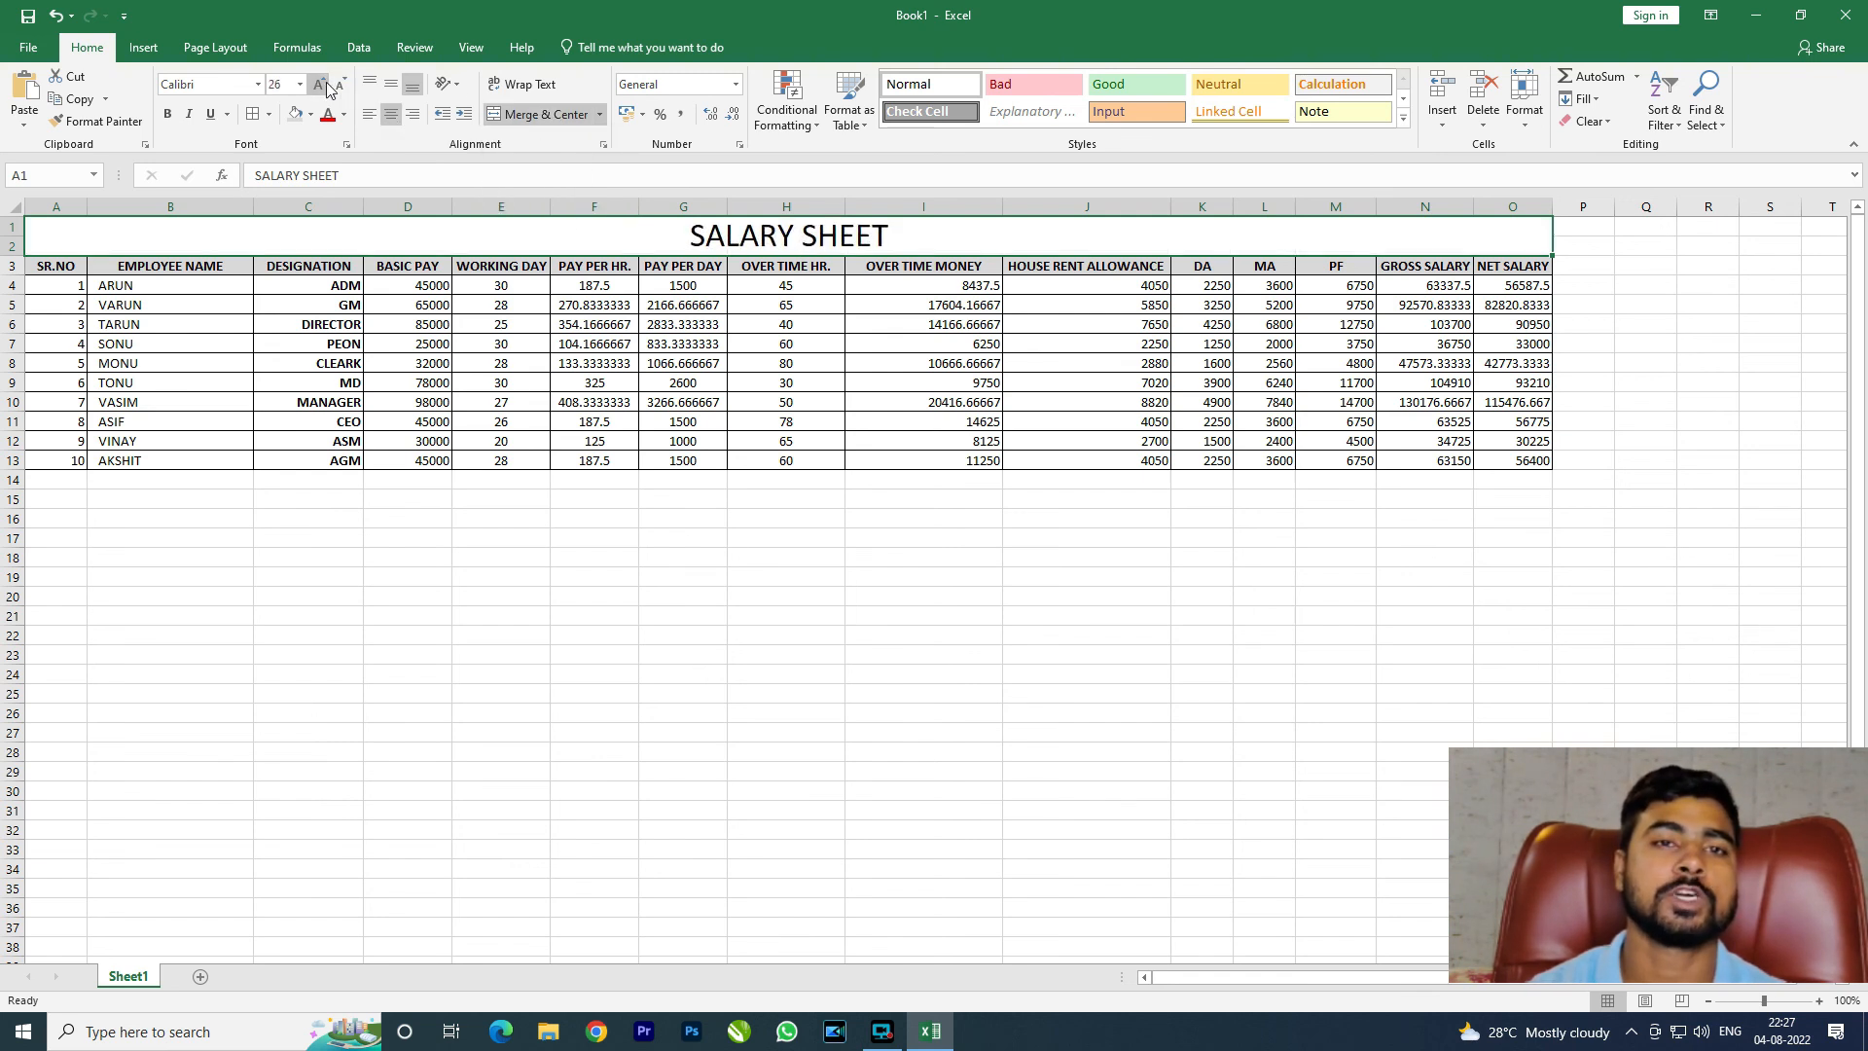
{"action": "left_click", "coordinate": [881, 575]}
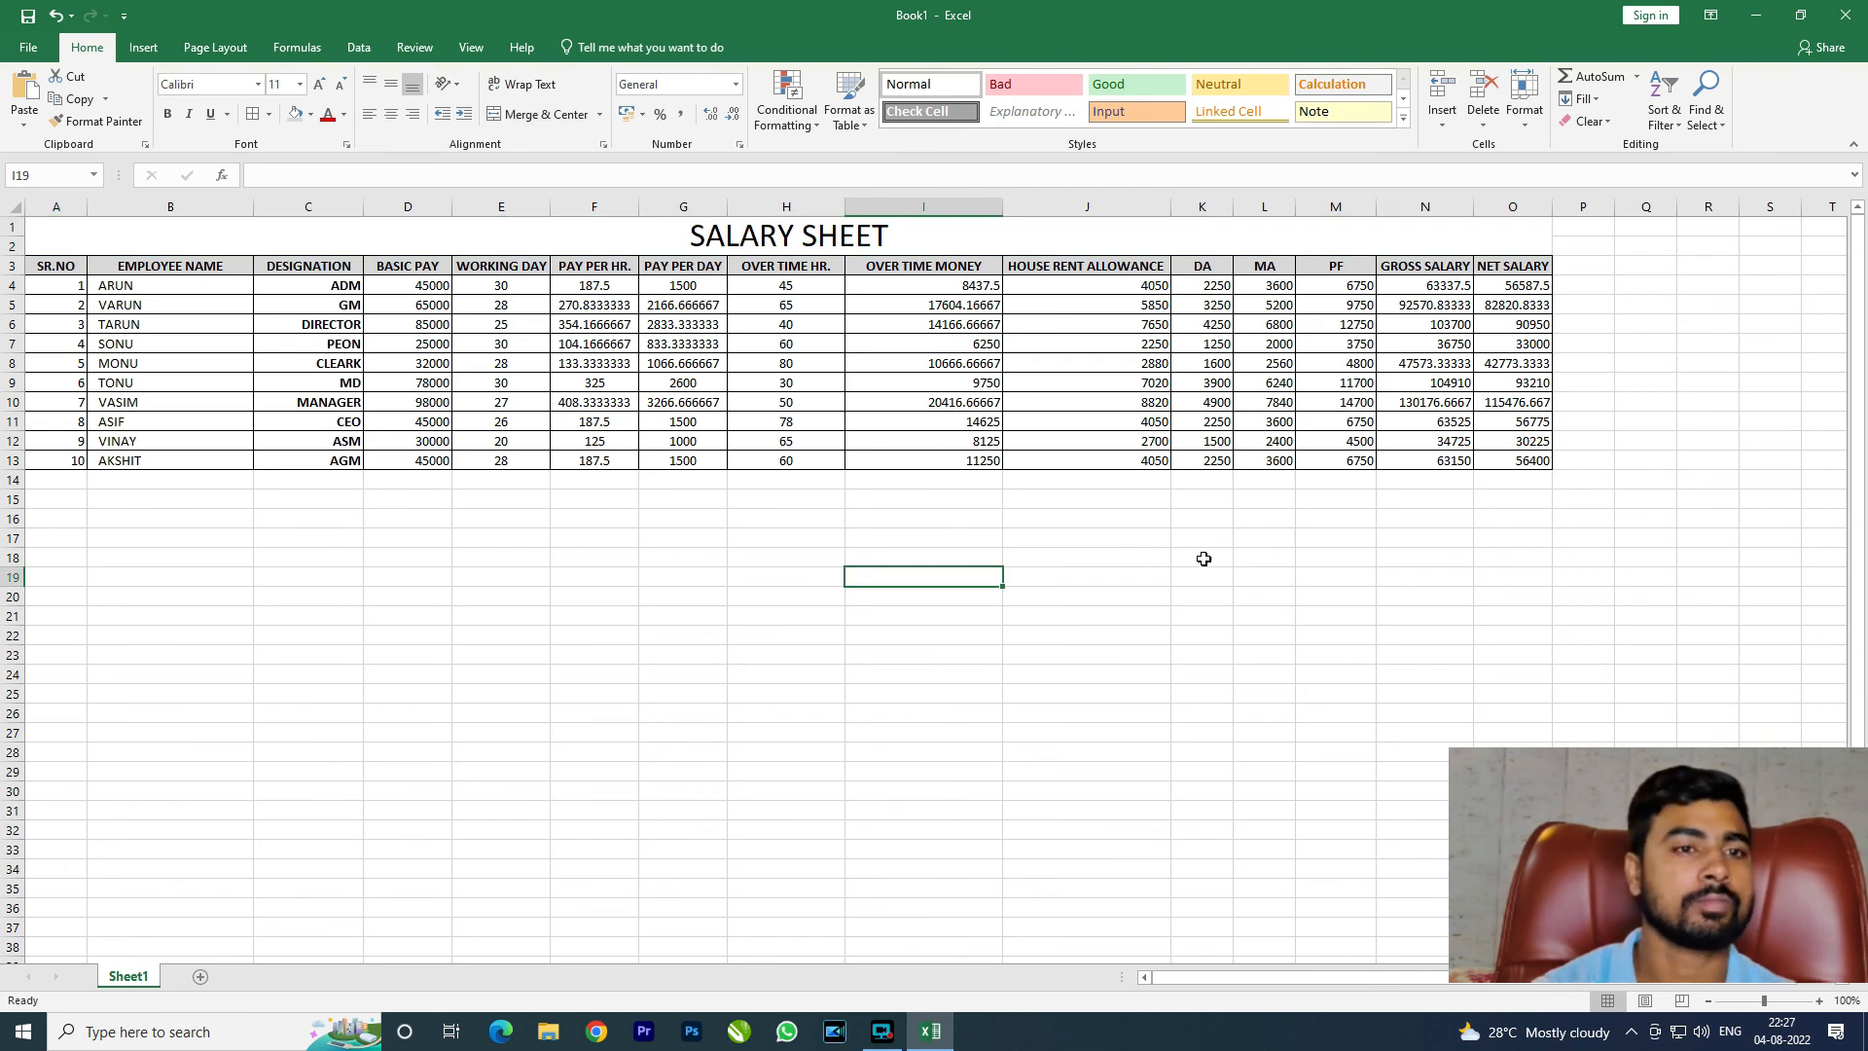
Step: Apply a thick outside border around the whole salary table, A1:O13
{"action": "left_click_drag", "start_coordinate": [69, 224], "coordinate": [1313, 460]}
{"action": "left_click", "coordinate": [269, 114]}
{"action": "left_click", "coordinate": [292, 331]}
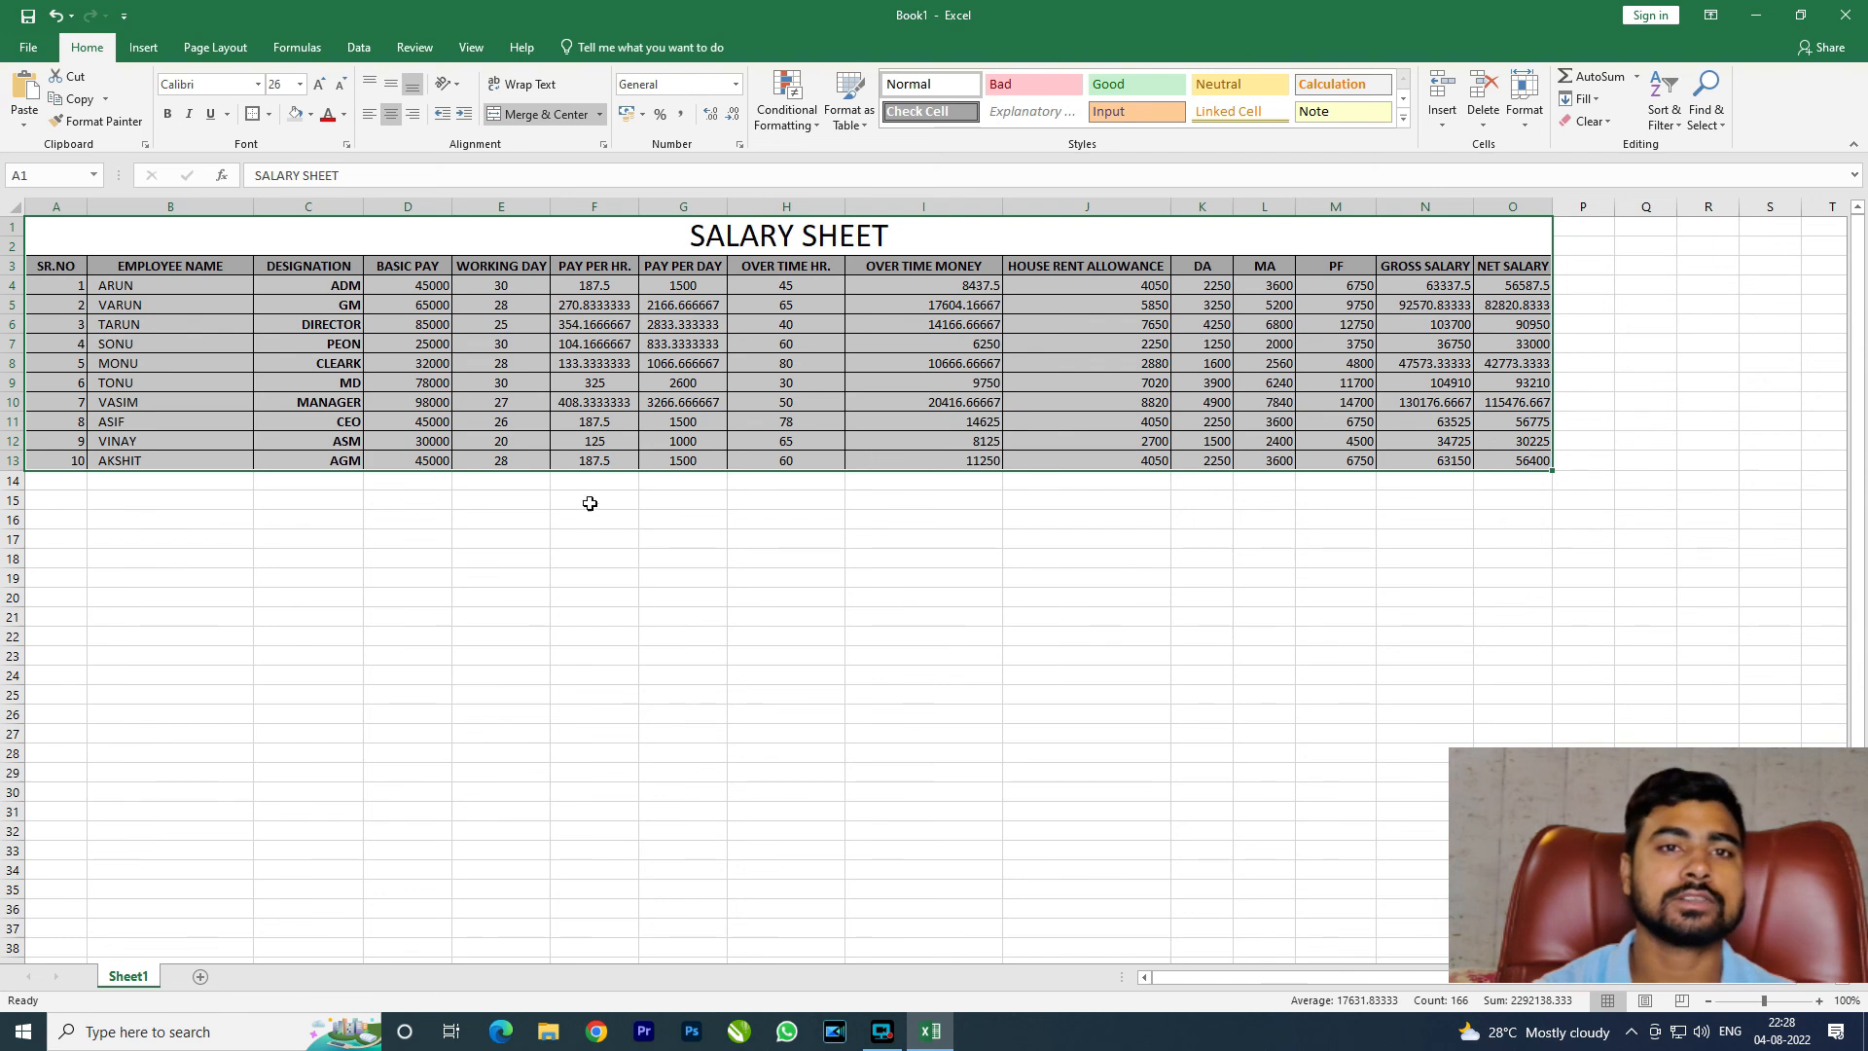
{"action": "left_click", "coordinate": [722, 535]}
Step: Shade the employee names in B4:B13 and the net salary values in O4:O13 with a light grey fill
{"action": "left_click_drag", "start_coordinate": [121, 285], "coordinate": [135, 459]}
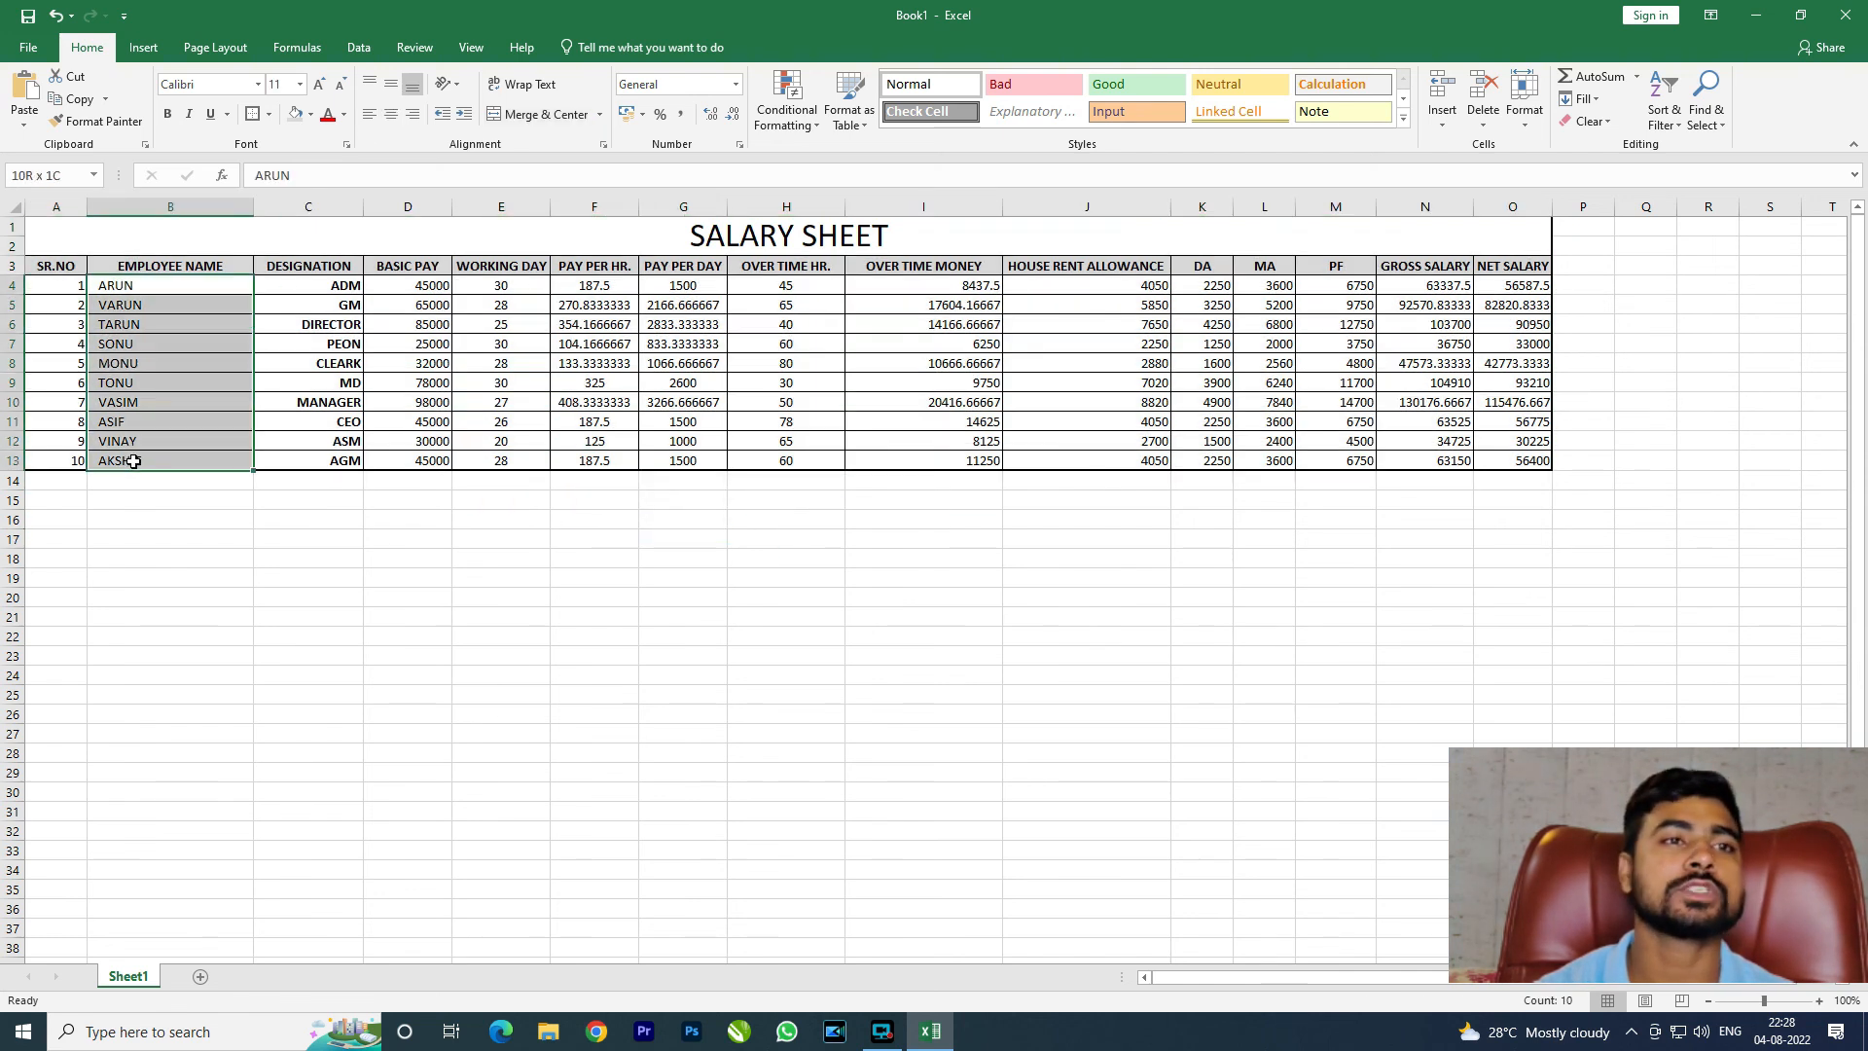
{"action": "left_click", "coordinate": [292, 121]}
{"action": "left_click", "coordinate": [501, 421]}
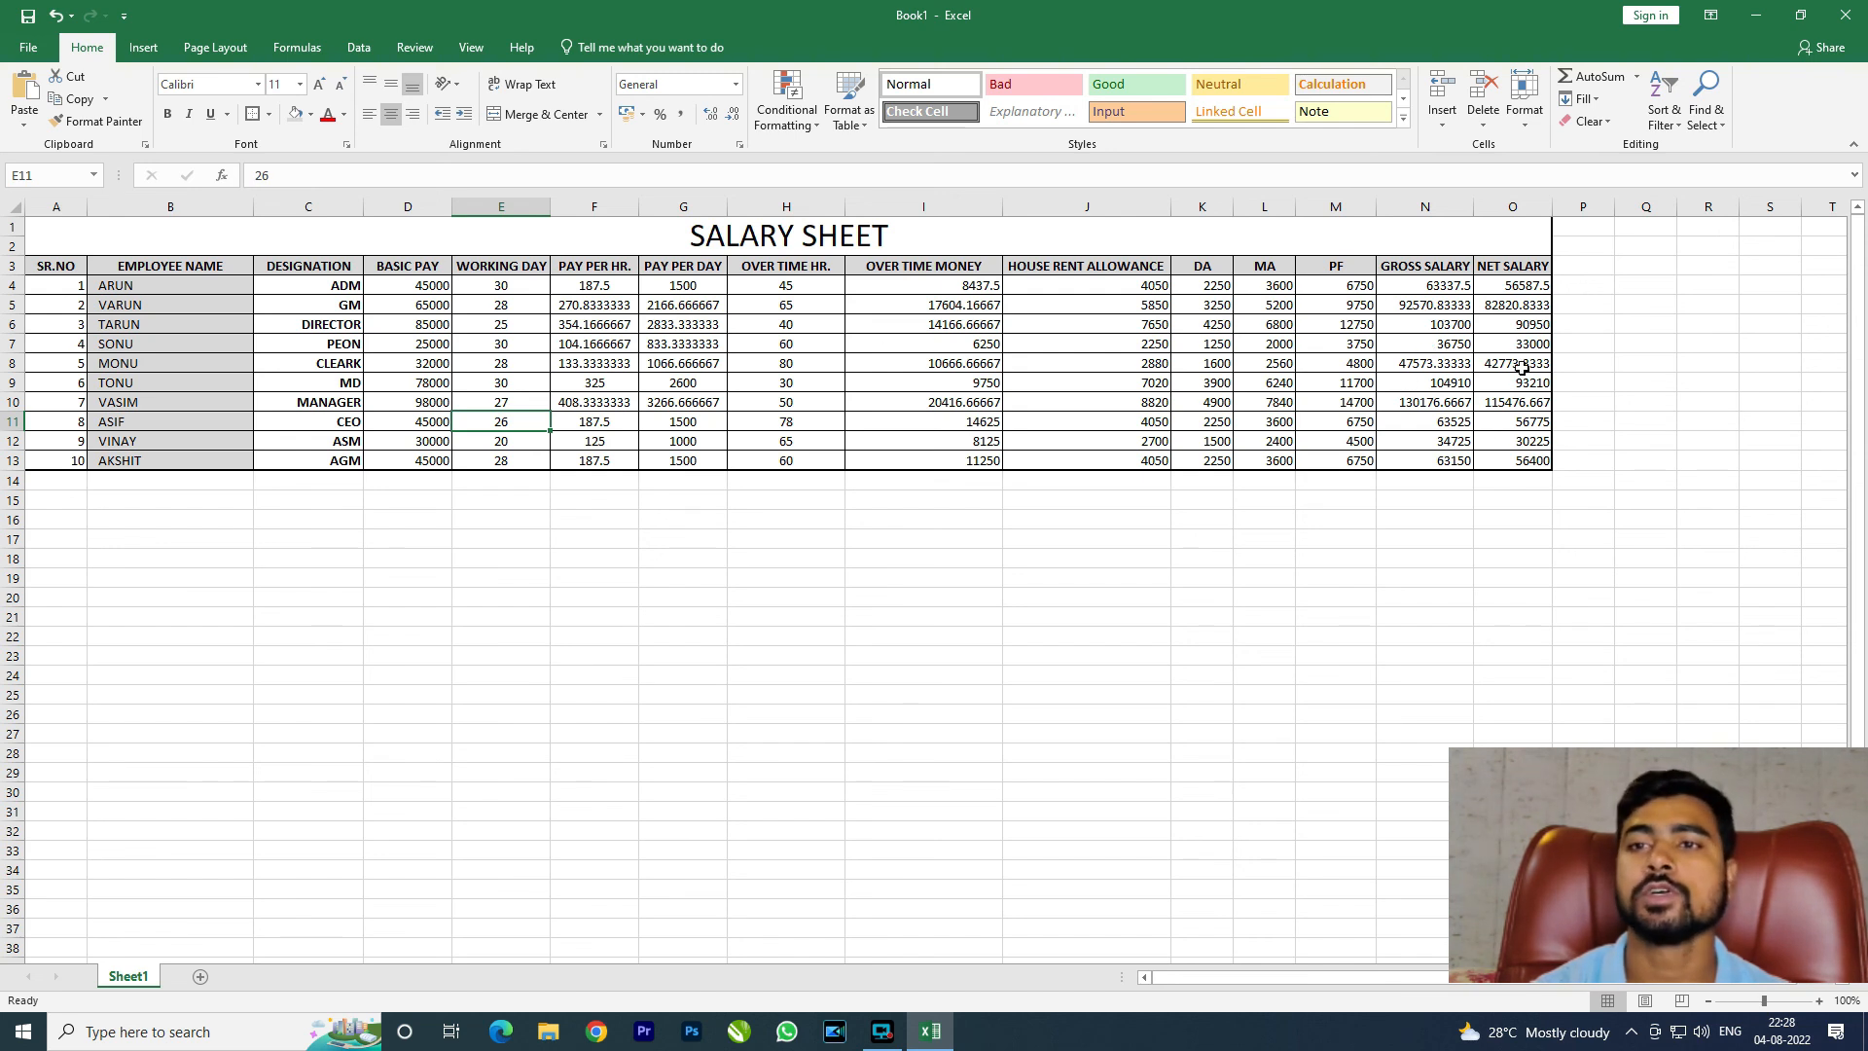
{"action": "left_click_drag", "start_coordinate": [1503, 286], "coordinate": [1518, 455]}
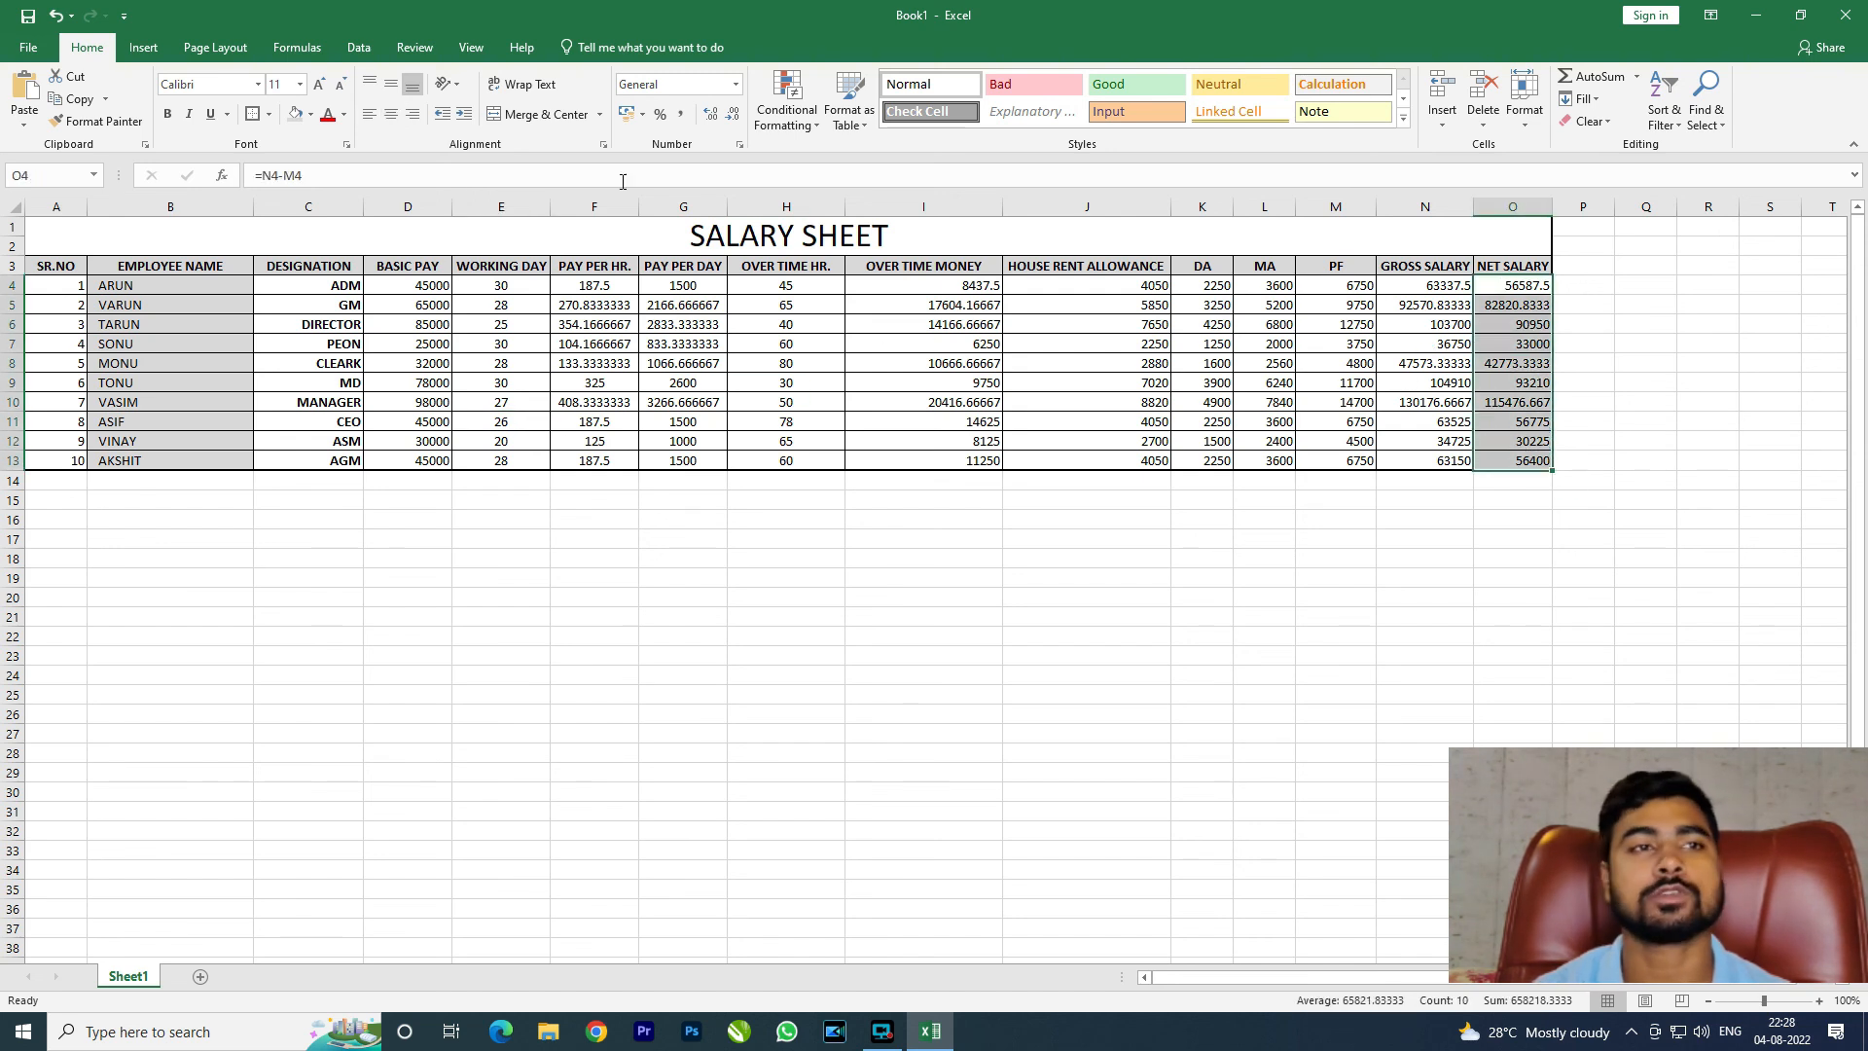
{"action": "left_click", "coordinate": [296, 114]}
{"action": "left_click", "coordinate": [1336, 421]}
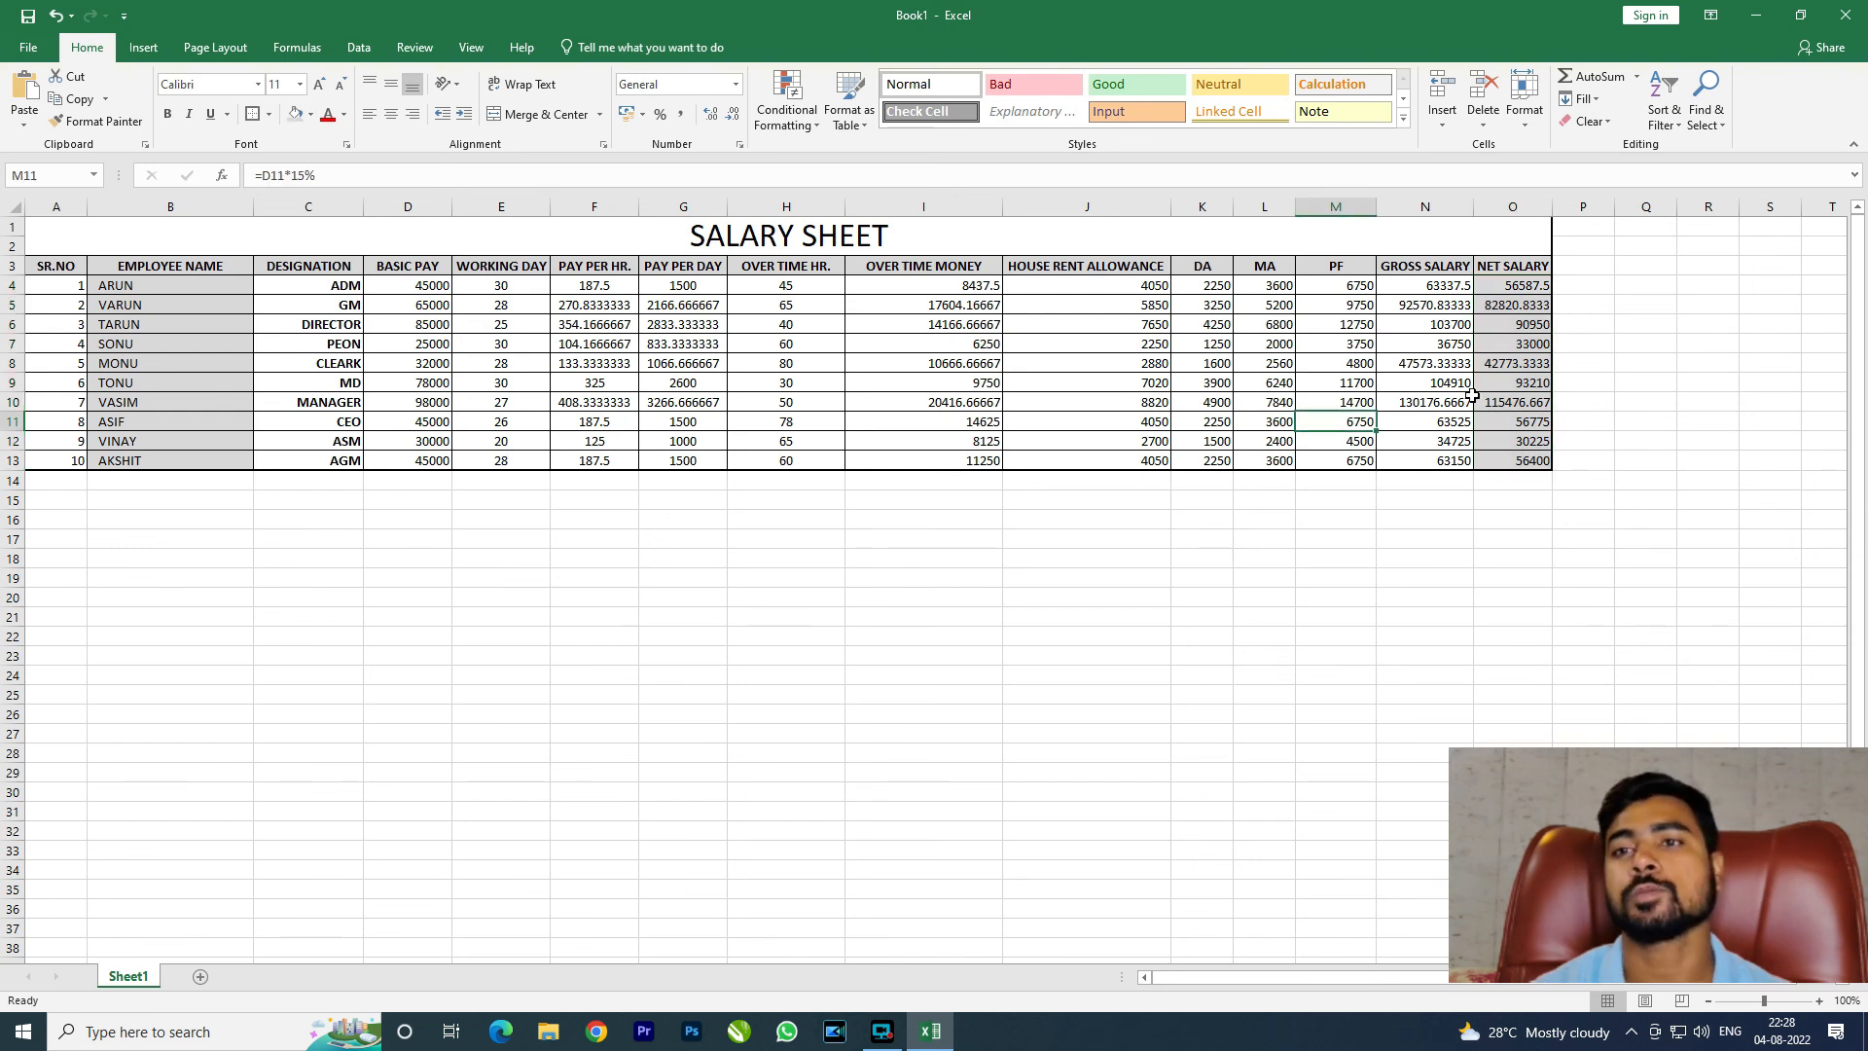
Step: Select the net salary values in O4:O13
{"action": "left_click_drag", "start_coordinate": [1497, 286], "coordinate": [1519, 463]}
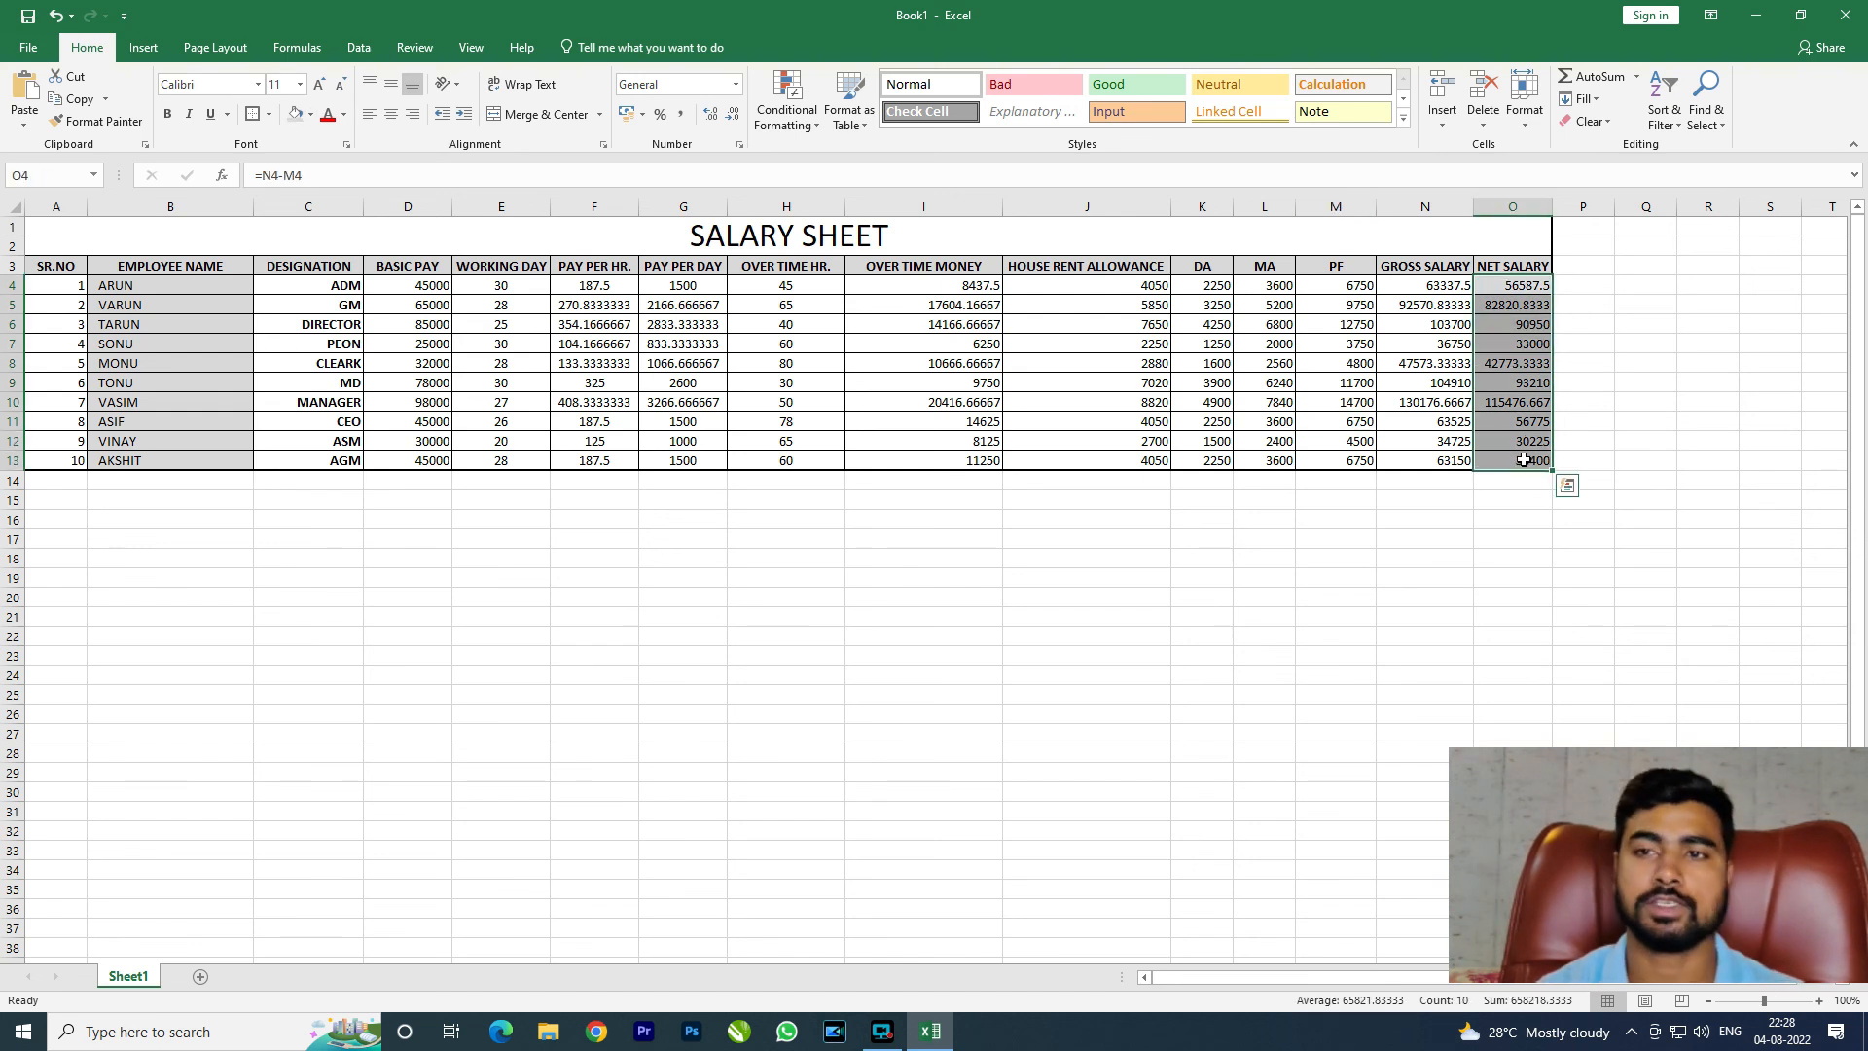